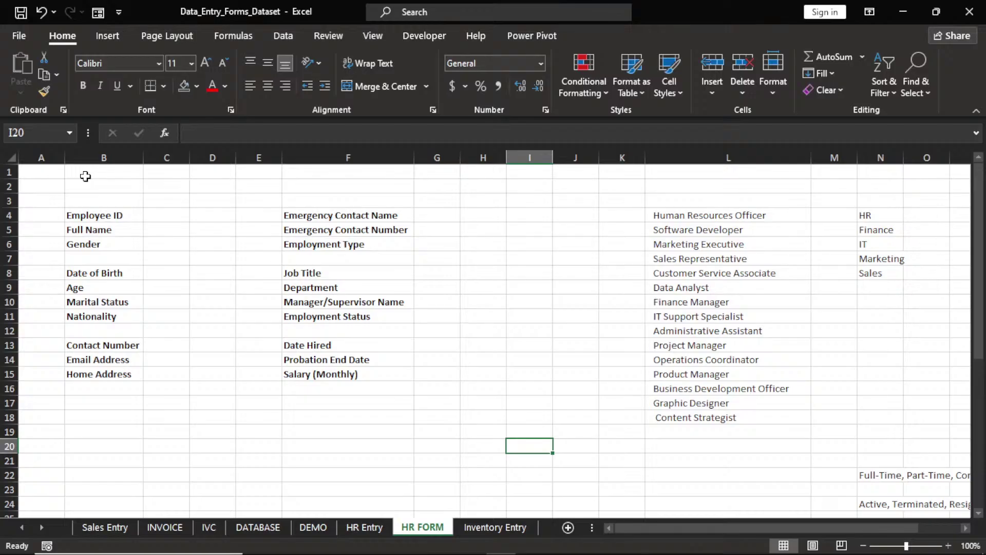
Merge C4:D4 with Merge & Center to form the Employee ID entry cell
{"action": "left_click", "coordinate": [117, 176]}
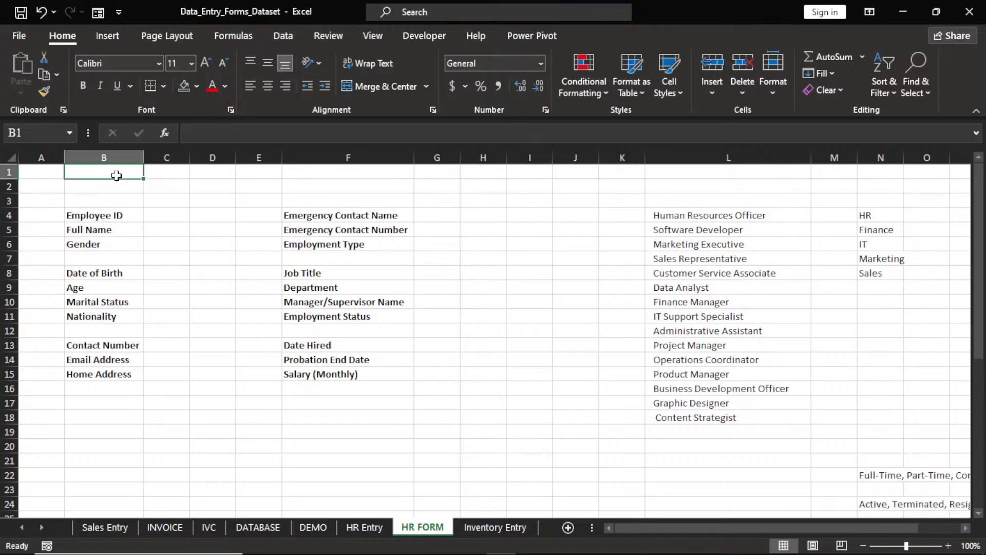
{"action": "left_click_drag", "start_coordinate": [117, 175], "coordinate": [533, 170]}
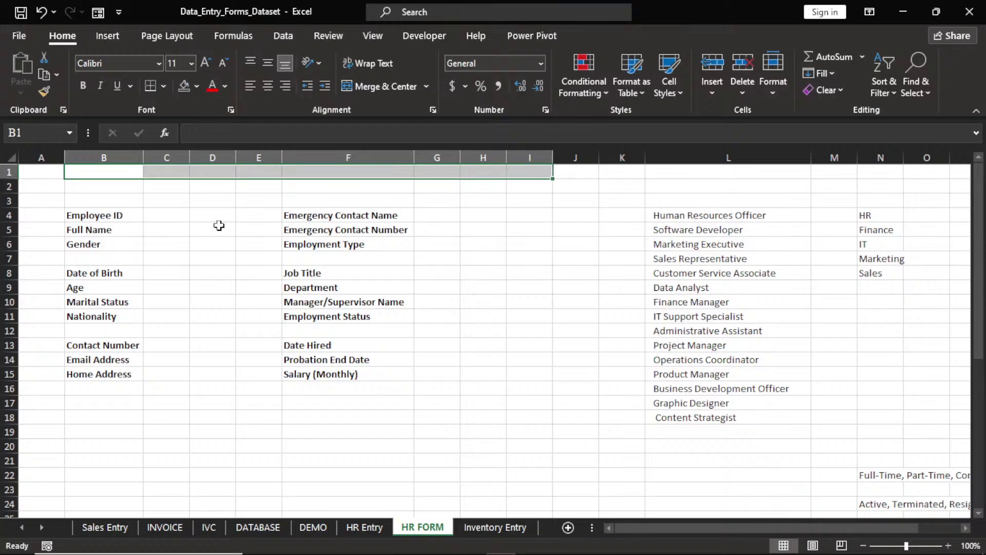
{"action": "left_click", "coordinate": [197, 214]}
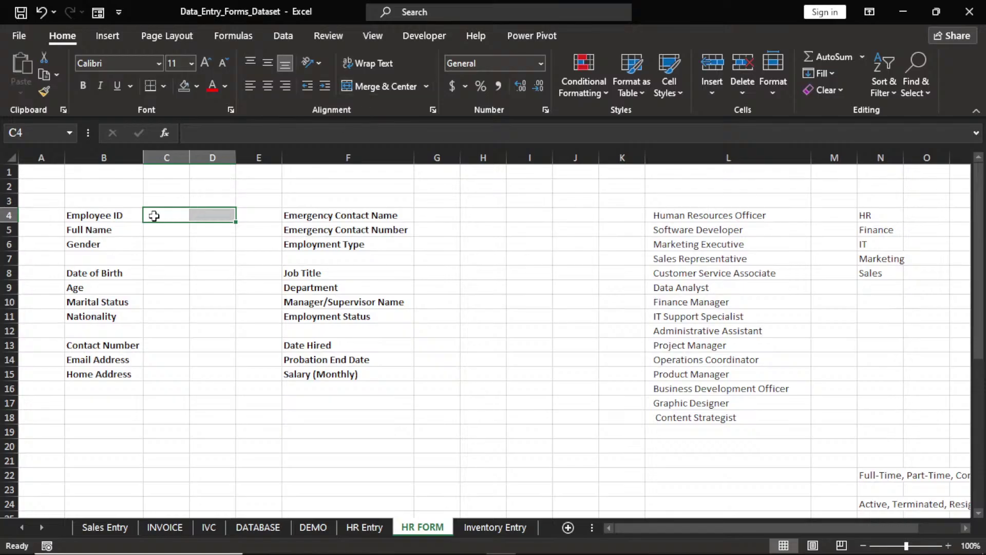
{"action": "left_click", "coordinate": [381, 84]}
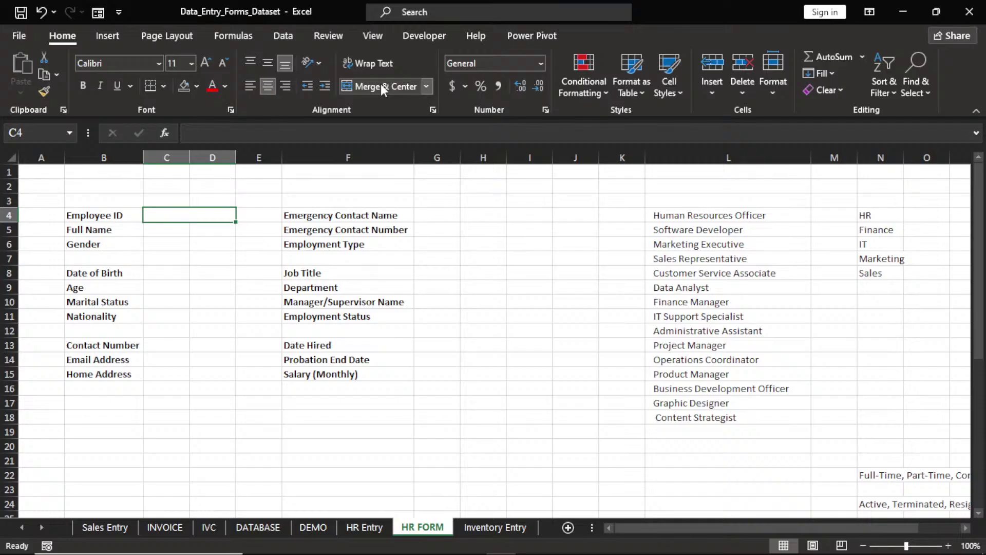
Copy the merged Employee ID cell and paste its format into C5, C6 and C8
{"action": "key", "text": "ctrl+c"}
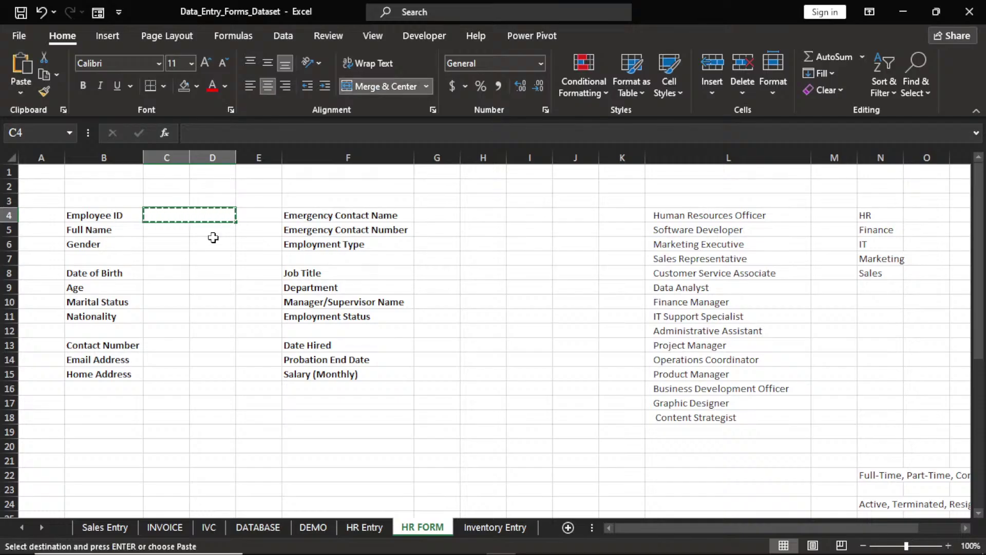
{"action": "left_click", "coordinate": [213, 238]}
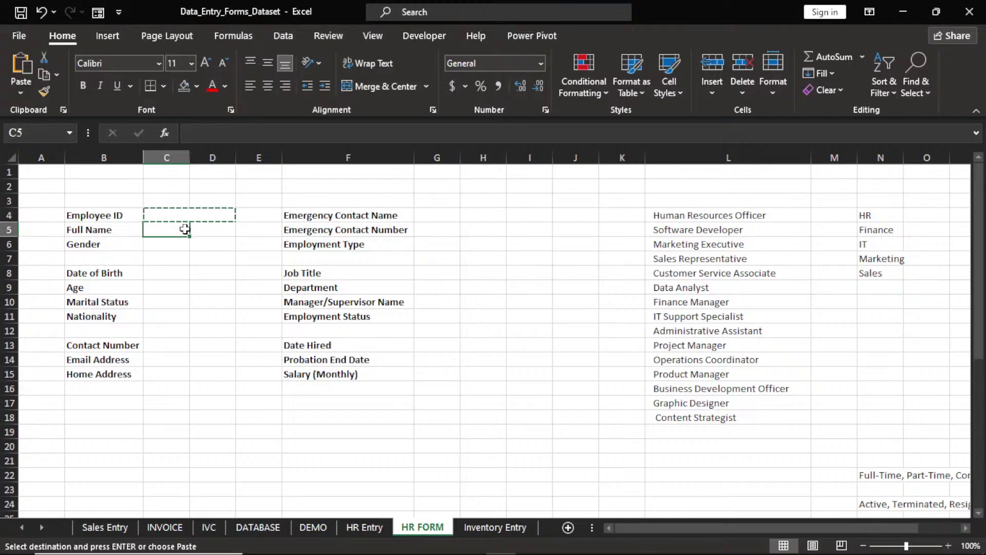
{"action": "key", "text": "ctrl+v"}
{"action": "left_click", "coordinate": [185, 244]}
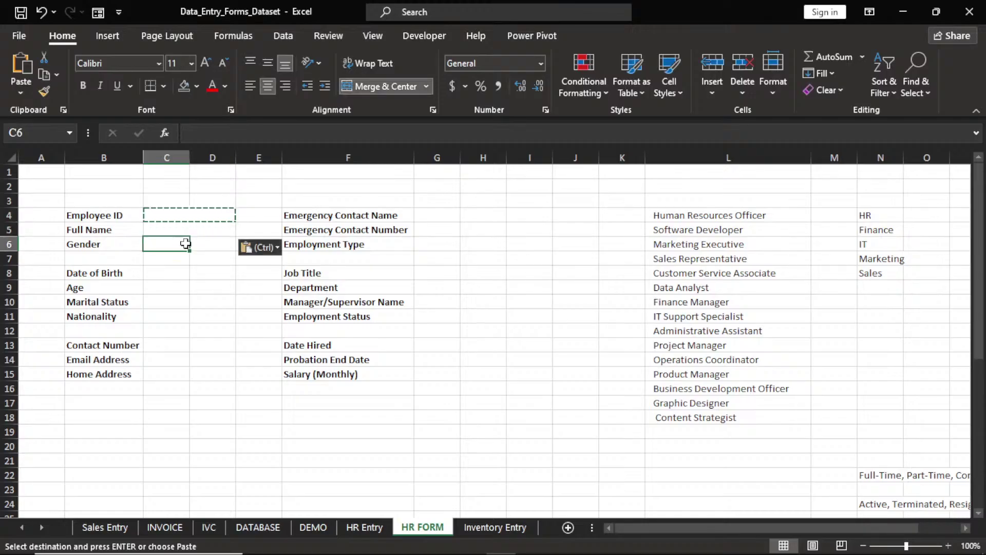
{"action": "key", "text": "ctrl+v"}
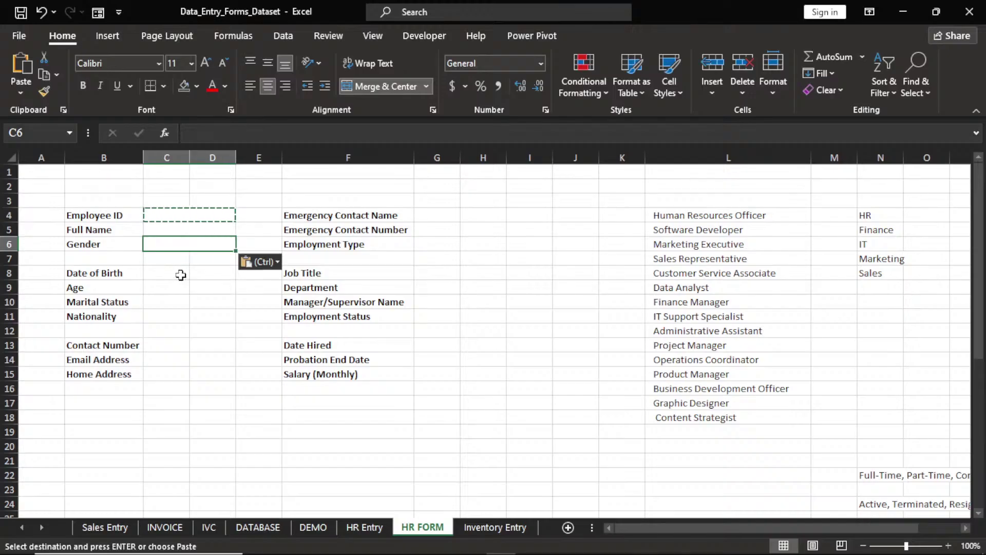
{"action": "left_click", "coordinate": [181, 274]}
{"action": "key", "text": "ctrl+v"}
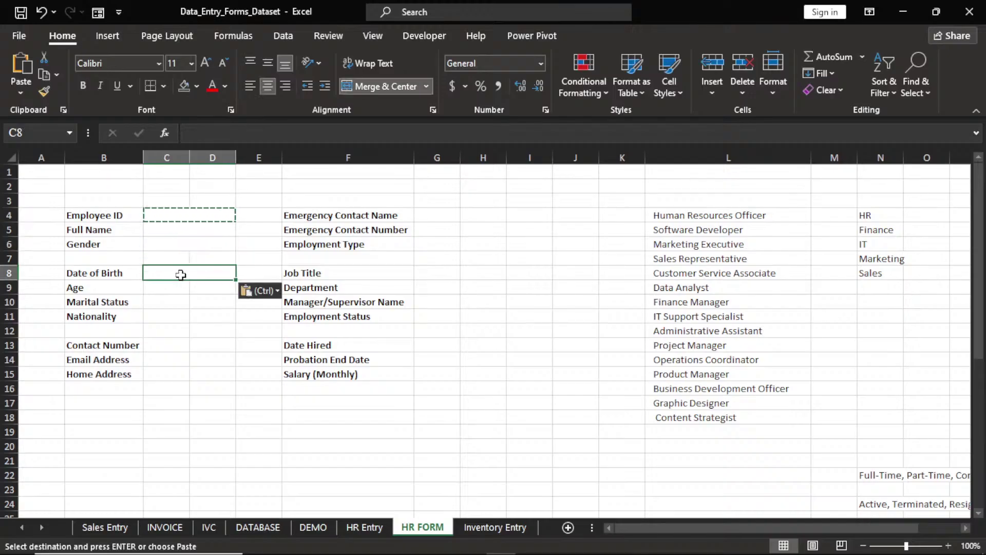
Paste the merged format into C9, C10 and C11 for Age, Marital Status and Nationality
{"action": "left_click", "coordinate": [180, 288]}
{"action": "key", "text": "ctrl+v"}
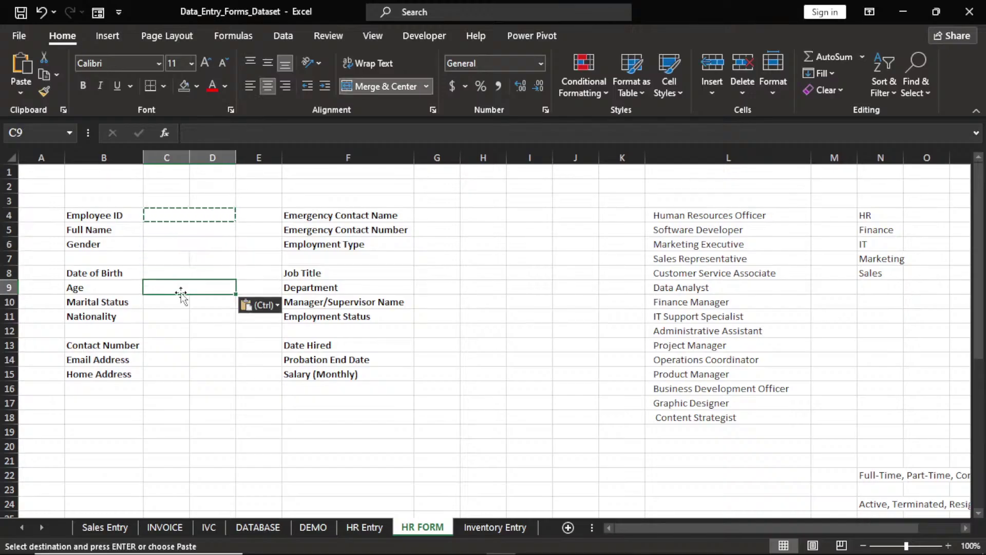
{"action": "left_click", "coordinate": [180, 302]}
{"action": "key", "text": "ctrl+v"}
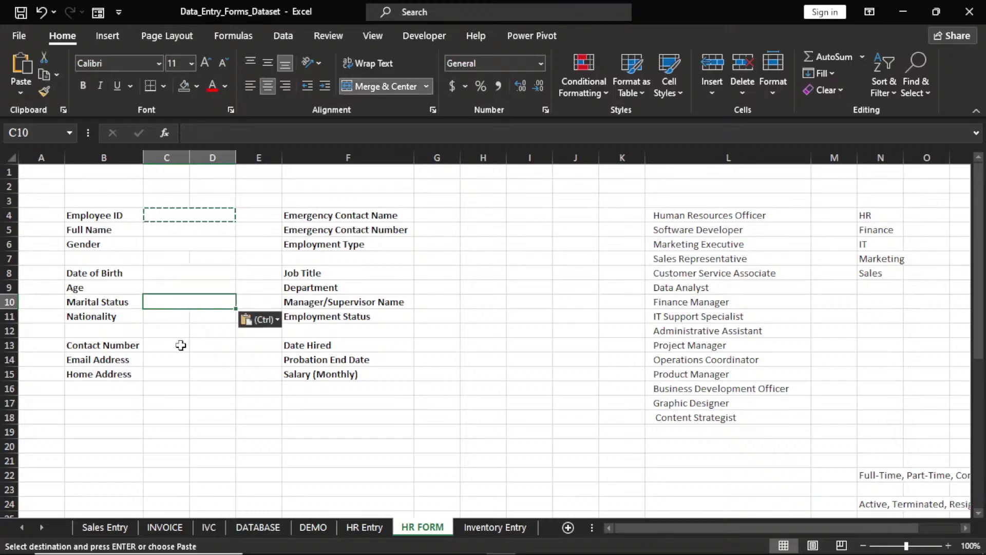
{"action": "left_click", "coordinate": [176, 316]}
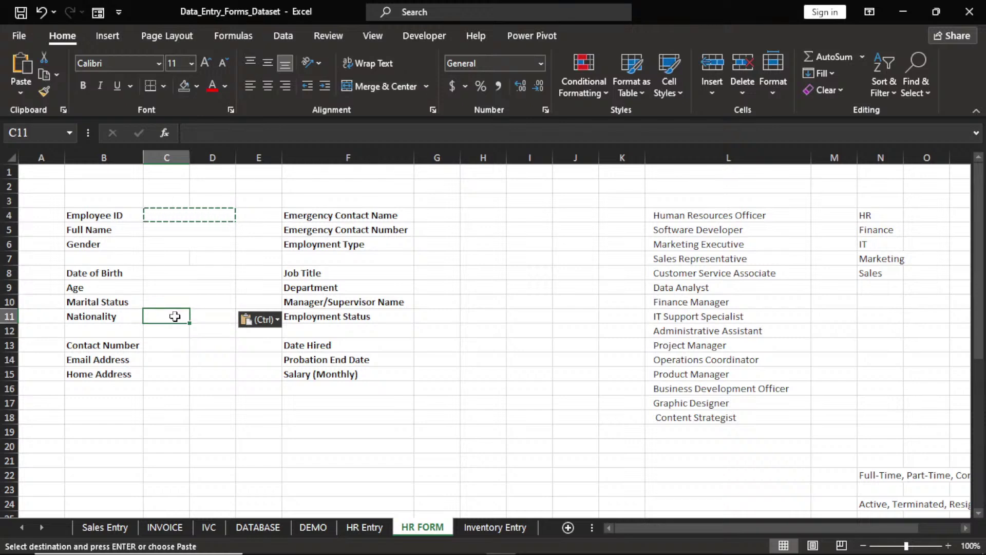
{"action": "key", "text": "ctrl+v"}
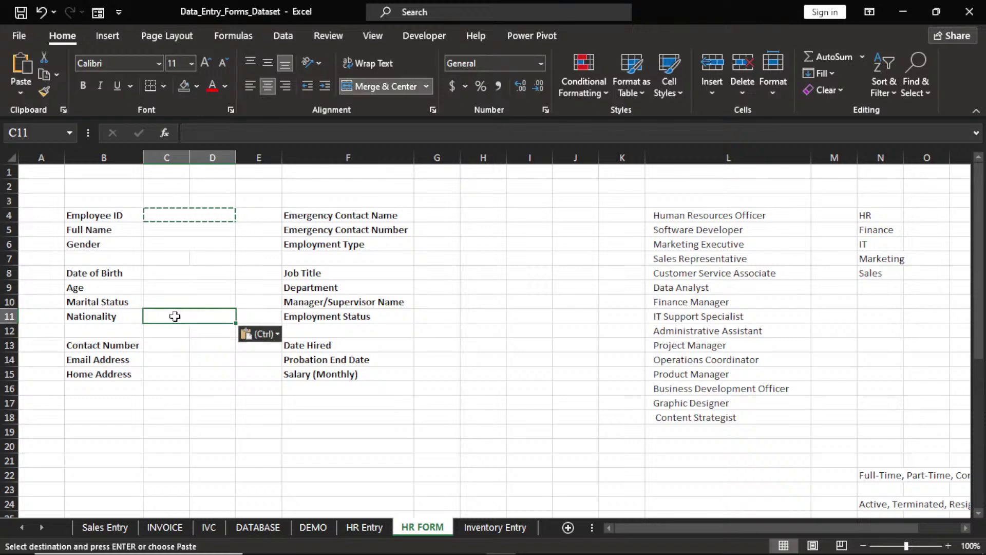
{"action": "left_click", "coordinate": [179, 346]}
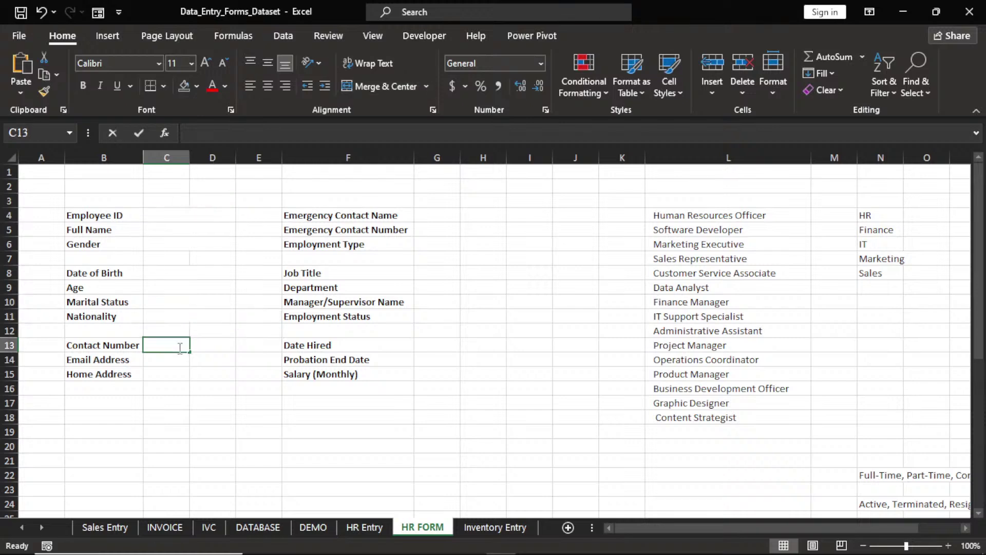
{"action": "key", "text": "Tab"}
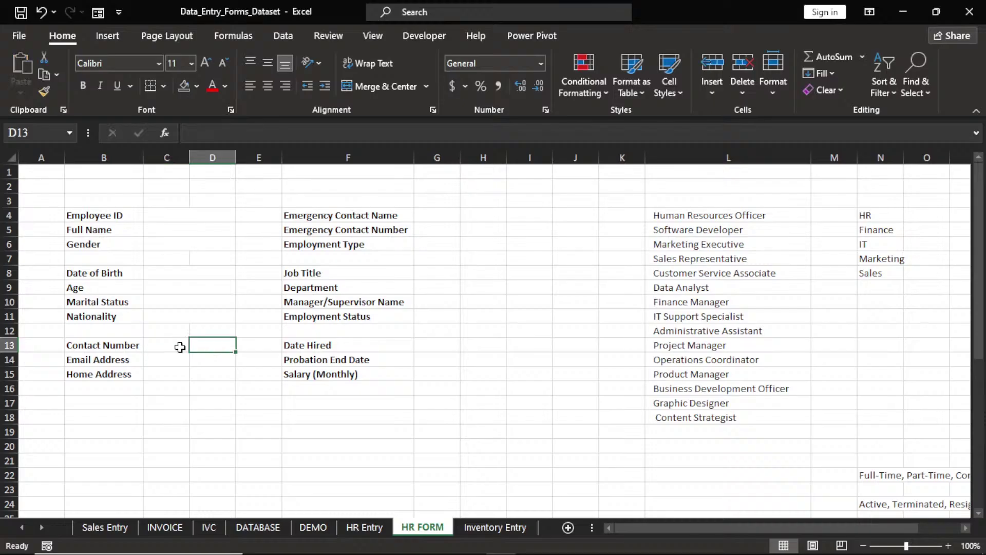
{"action": "left_click", "coordinate": [179, 347]}
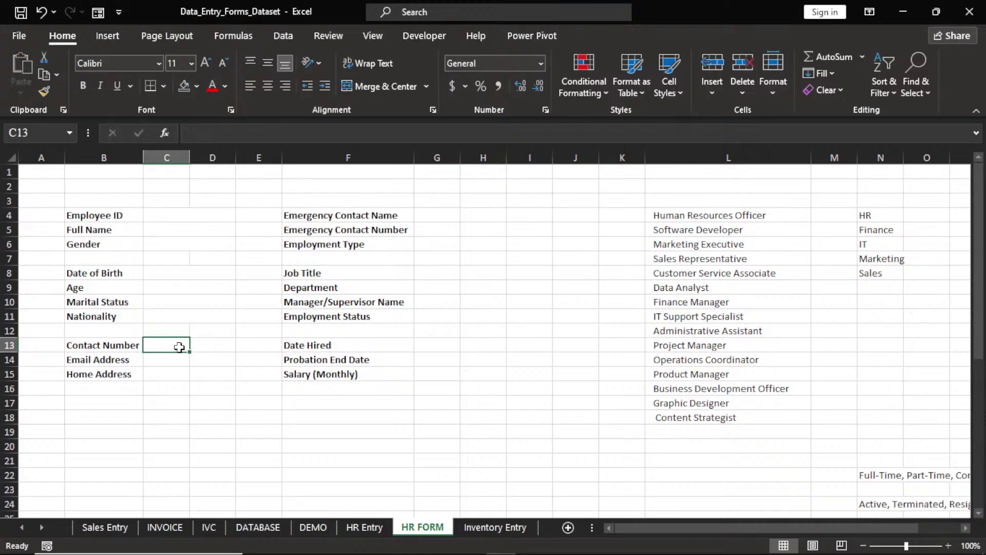
Copy the merged Nationality cell and paste it into C13, C14 and C15
{"action": "left_click", "coordinate": [176, 312]}
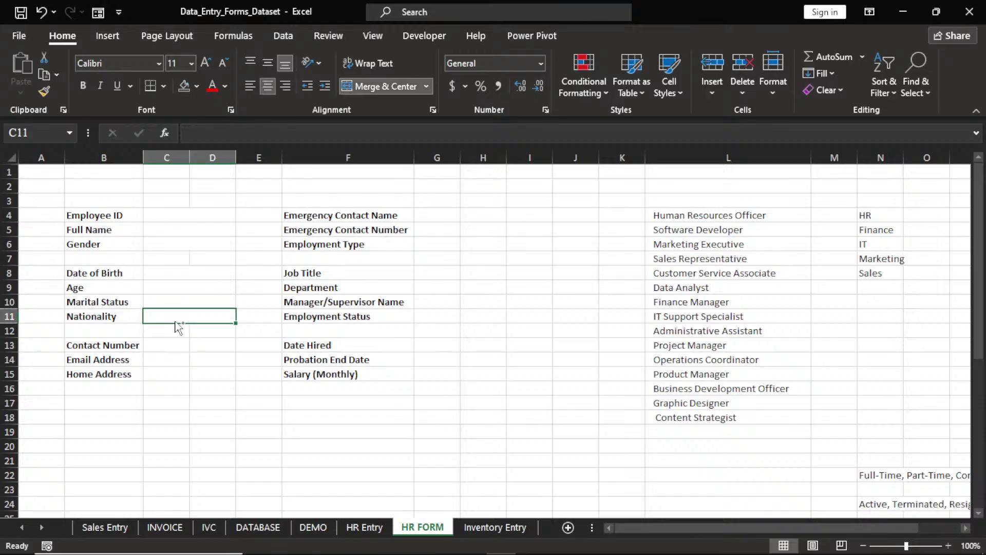
{"action": "key", "text": "ctrl+c"}
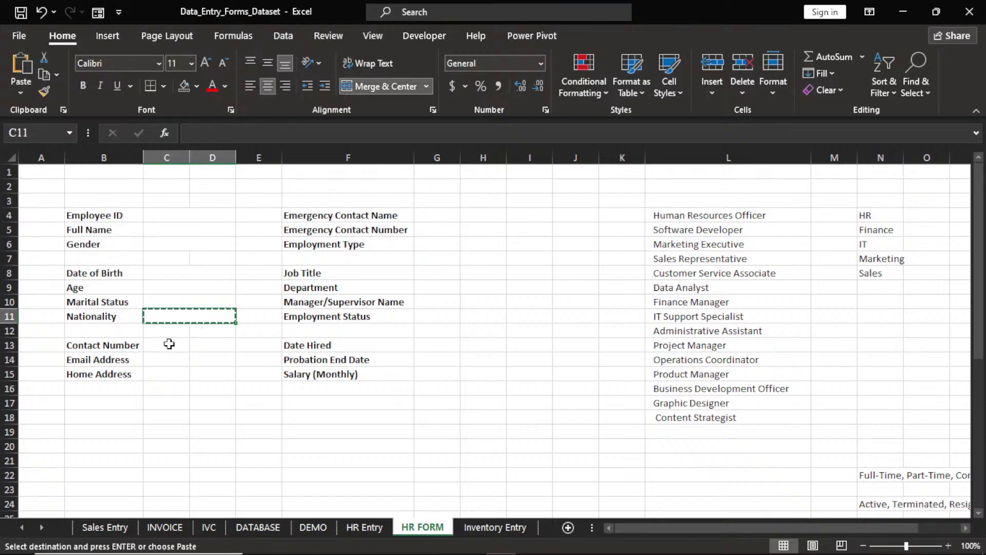
{"action": "left_click", "coordinate": [169, 344]}
{"action": "key", "text": "ctrl+v"}
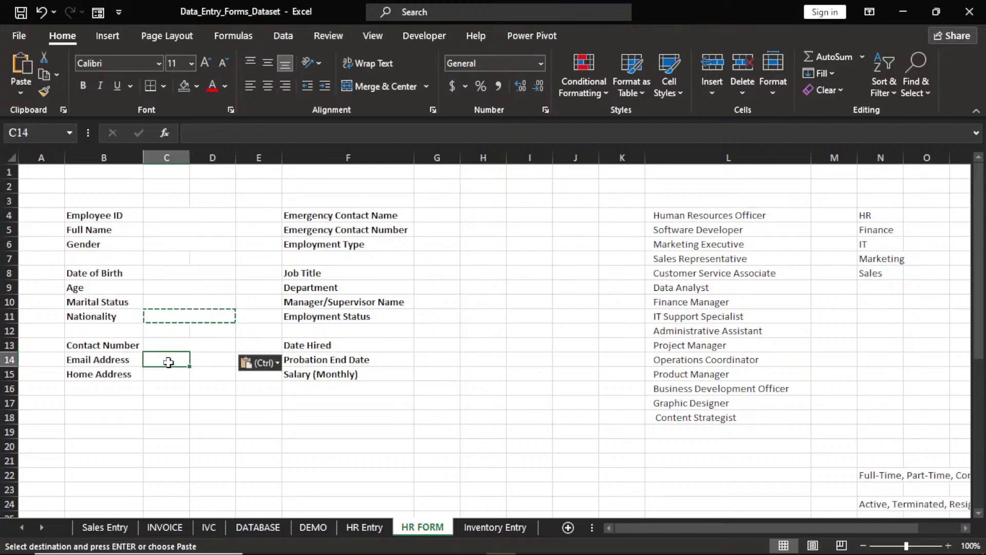
{"action": "left_click", "coordinate": [168, 360]}
{"action": "key", "text": "ctrl+v"}
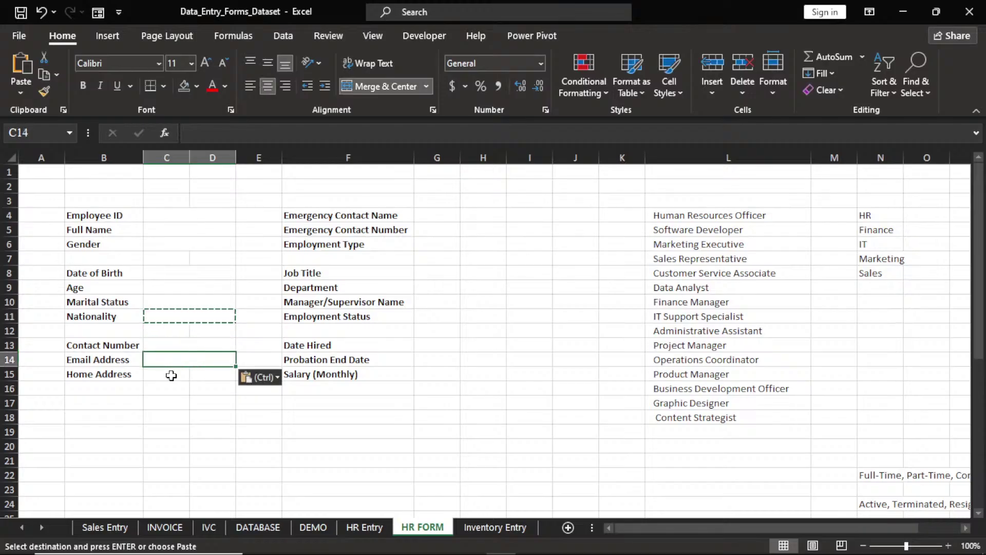
{"action": "left_click", "coordinate": [171, 375]}
{"action": "key", "text": "ctrl+v"}
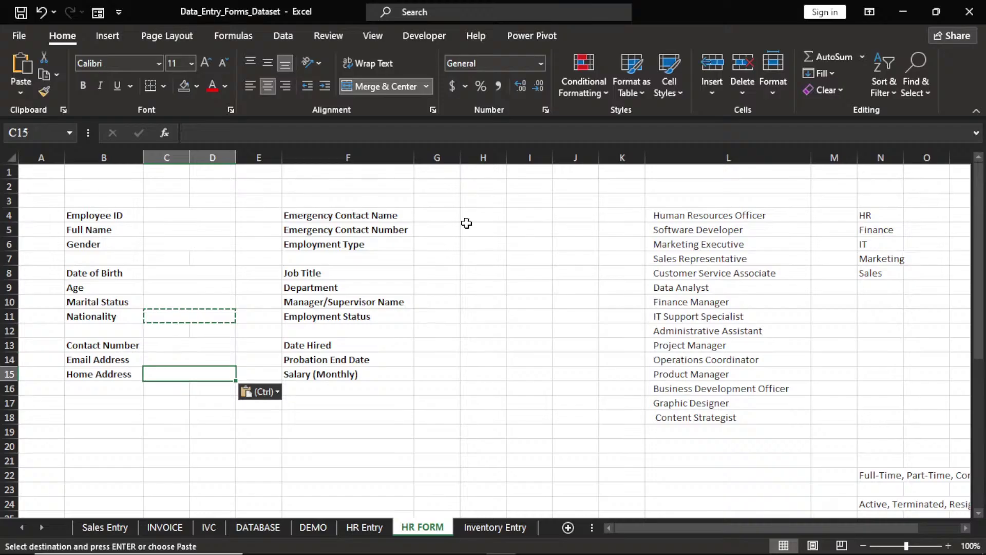
Paste the merged G:H format into G4, G5, G6, G8 and G9
{"action": "left_click", "coordinate": [442, 213]}
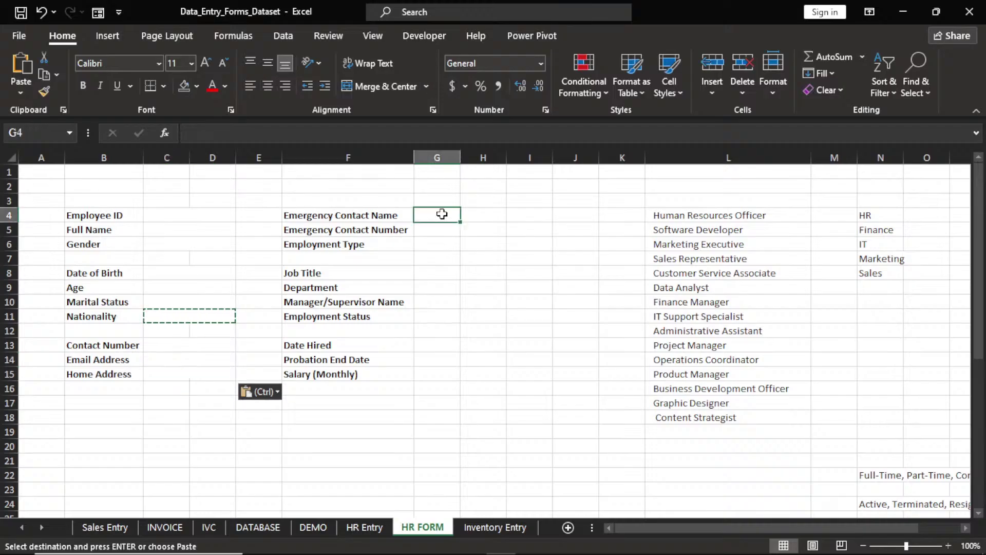
{"action": "key", "text": "ctrl+v"}
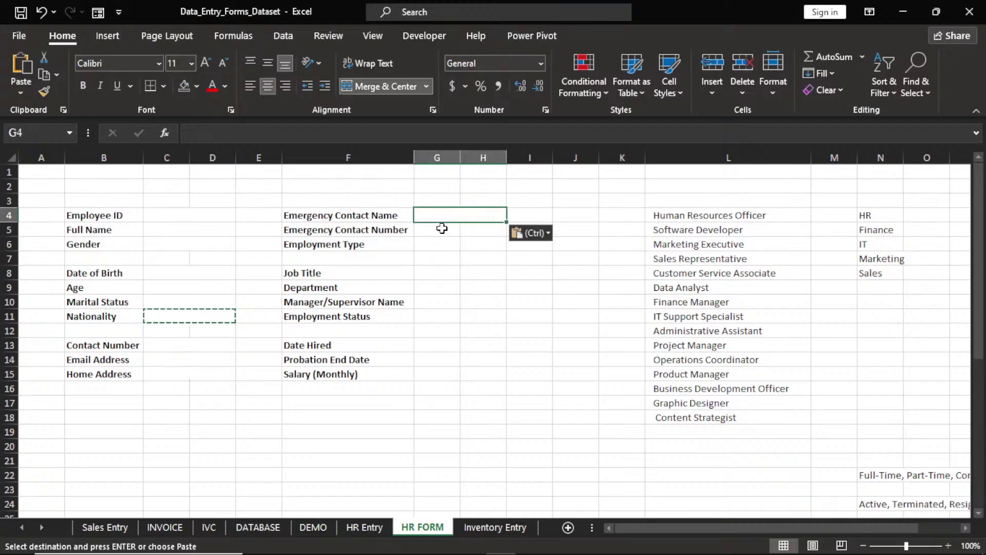
{"action": "left_click", "coordinate": [442, 244]}
{"action": "key", "text": "ctrl+v"}
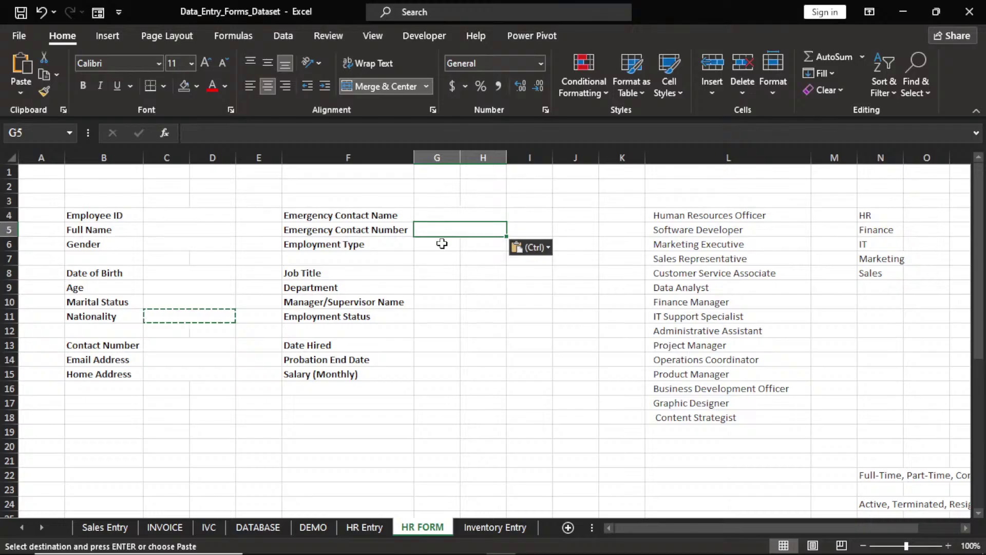
{"action": "key", "text": "ctrl+z"}
{"action": "key", "text": "ctrl+v"}
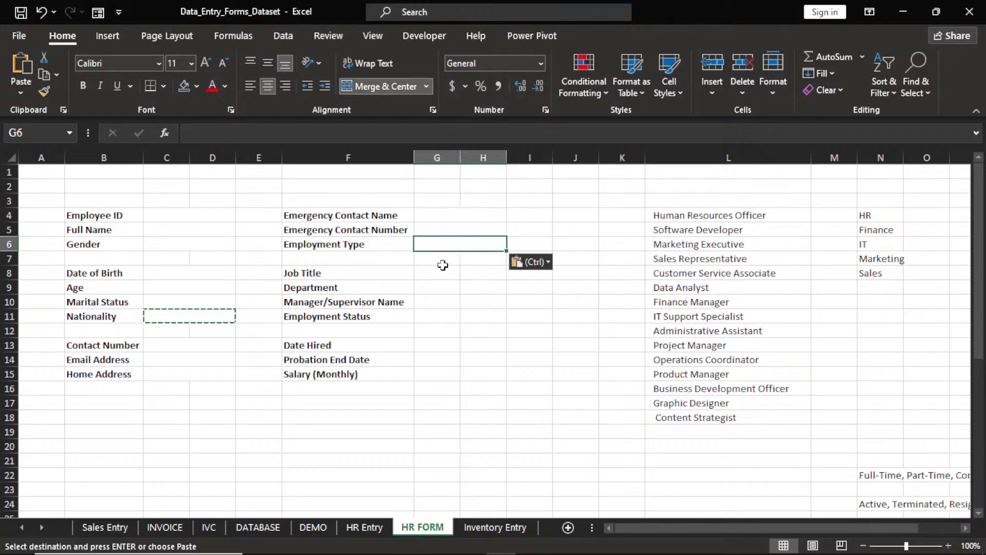
{"action": "left_click", "coordinate": [440, 272]}
{"action": "key", "text": "ctrl+v"}
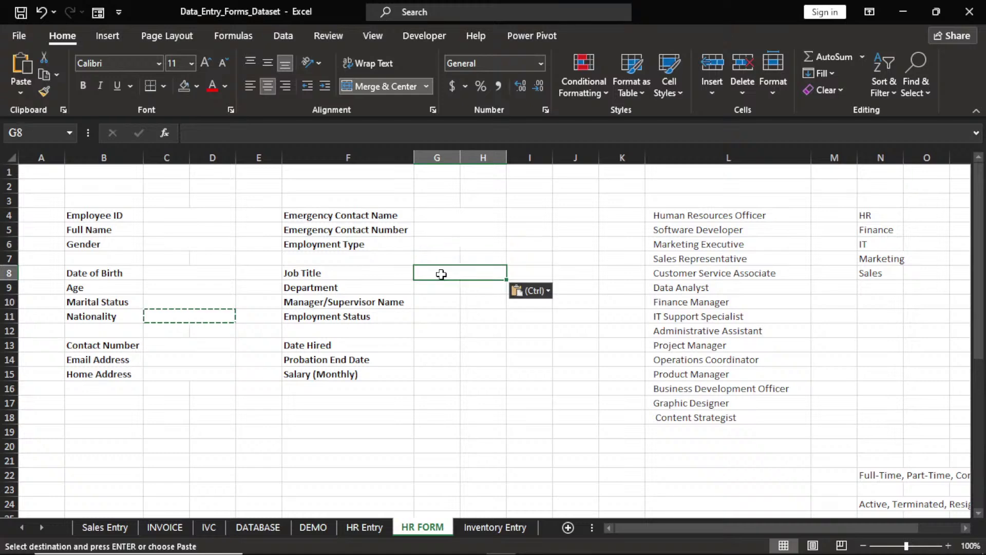
{"action": "left_click", "coordinate": [438, 288]}
{"action": "key", "text": "ctrl+v"}
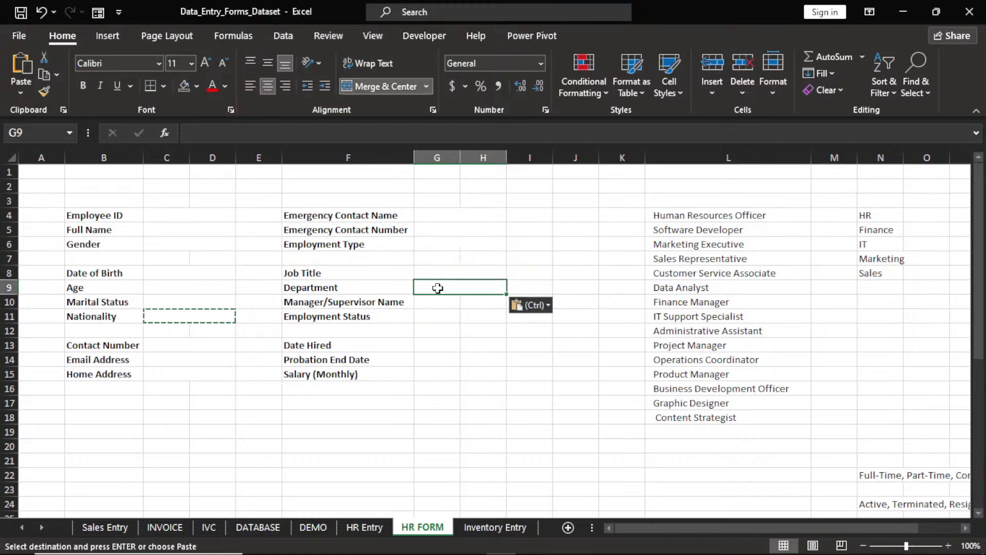
Paste the merged format into G11, G13, G14 and G15, then end copy mode
{"action": "left_click", "coordinate": [438, 302]}
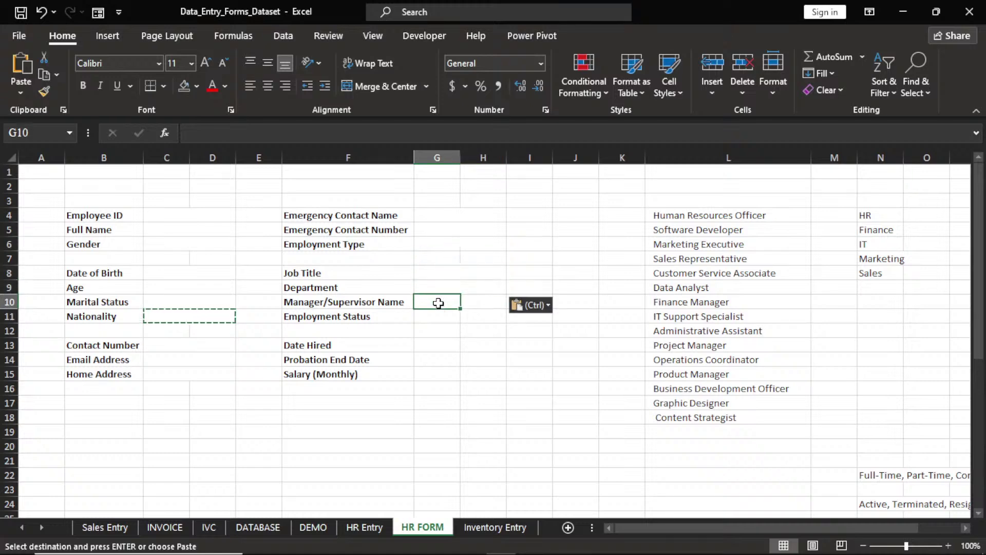
{"action": "left_click", "coordinate": [445, 319]}
{"action": "key", "text": "ctrl+v"}
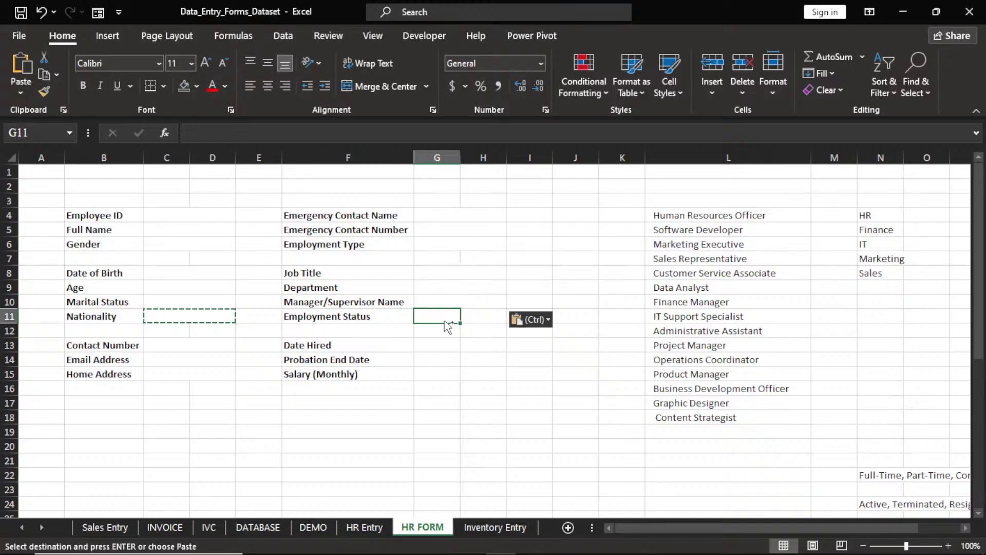
{"action": "key", "text": "ctrl+v"}
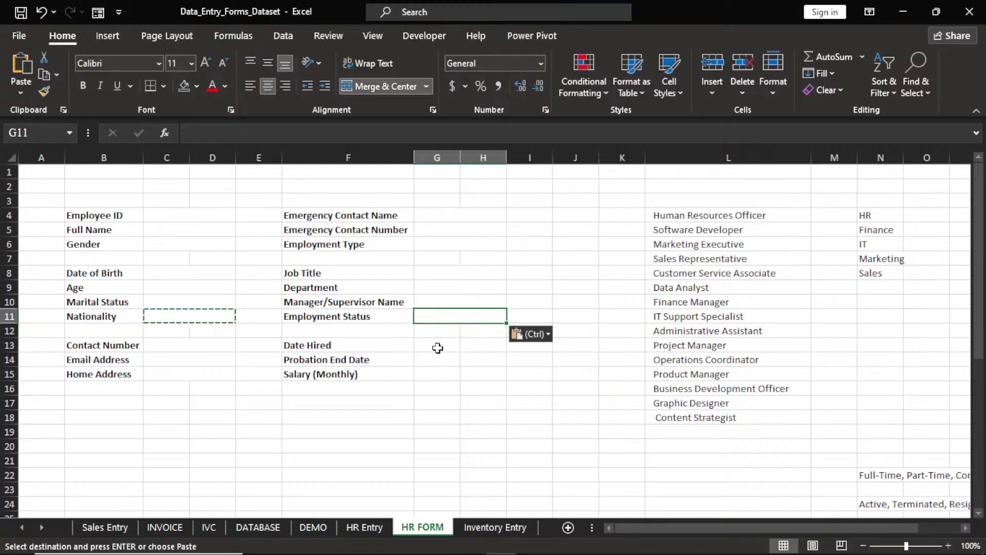
{"action": "left_click", "coordinate": [438, 348]}
{"action": "key", "text": "ctrl+v"}
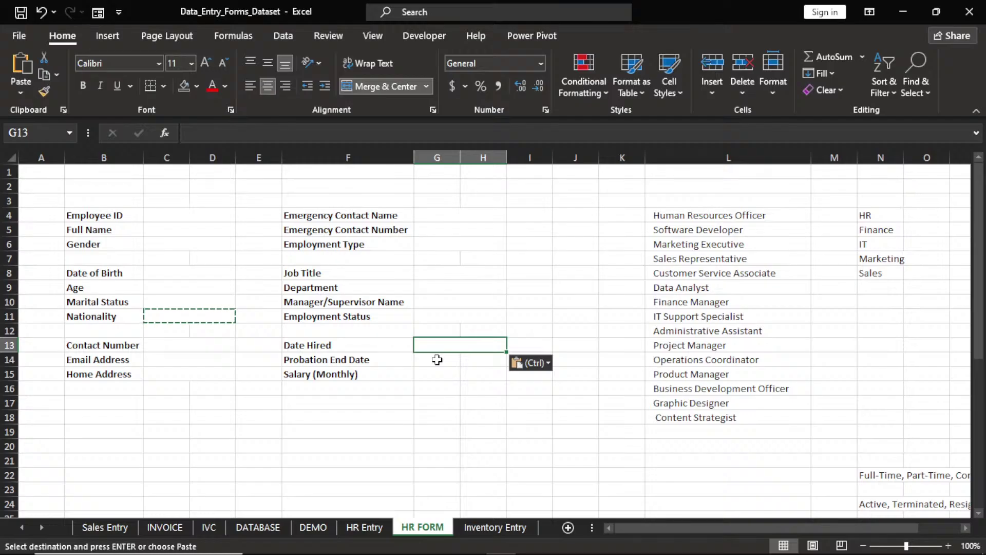
{"action": "left_click", "coordinate": [438, 360]}
{"action": "key", "text": "ctrl+v"}
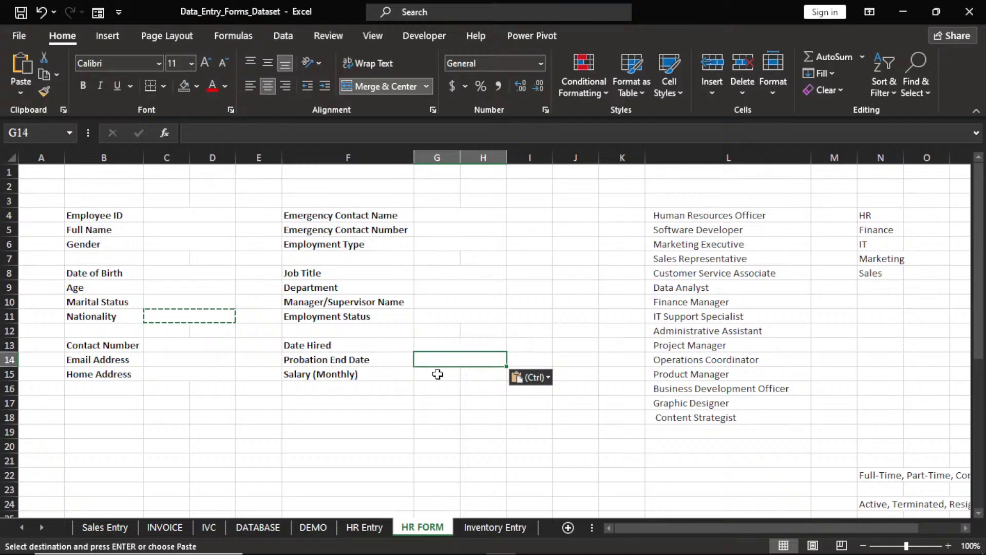
{"action": "left_click", "coordinate": [437, 373]}
{"action": "key", "text": "ctrl+v"}
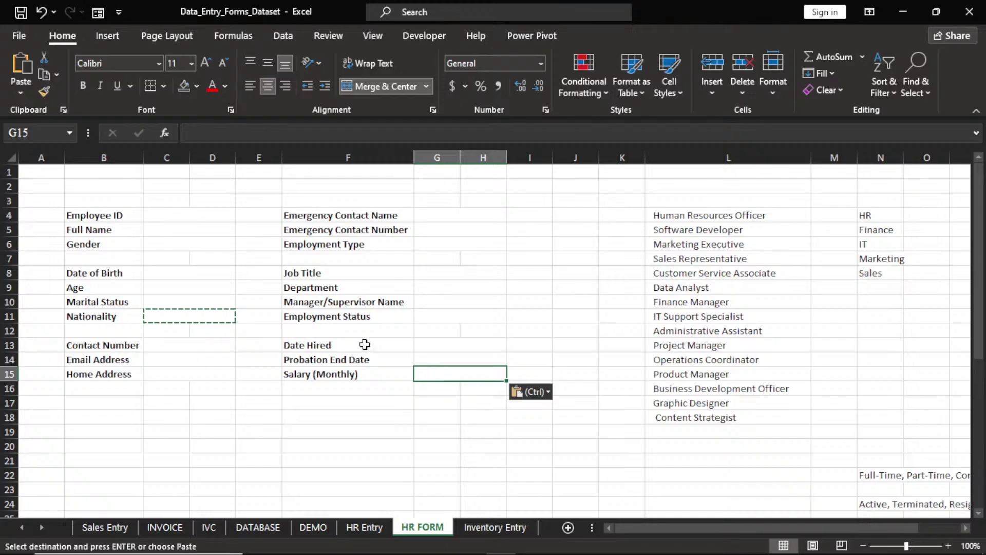
{"action": "key", "text": "Escape"}
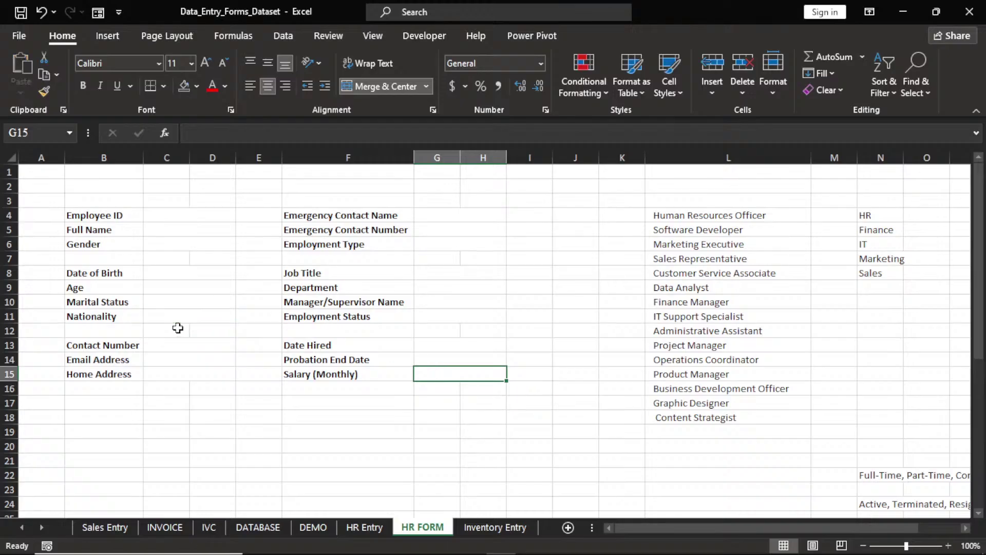
{"action": "left_click", "coordinate": [181, 230]}
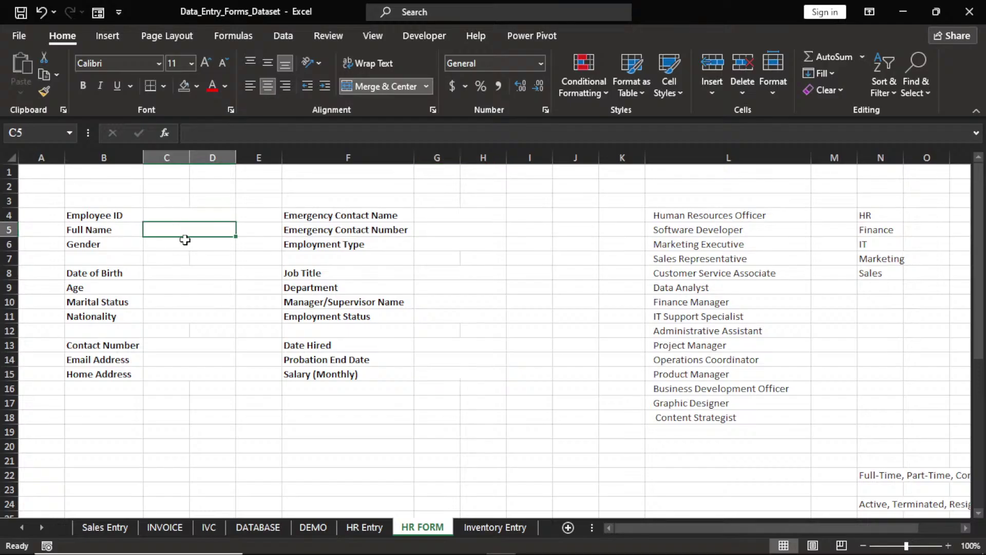
{"action": "left_click", "coordinate": [187, 242]}
{"action": "left_click", "coordinate": [188, 259]}
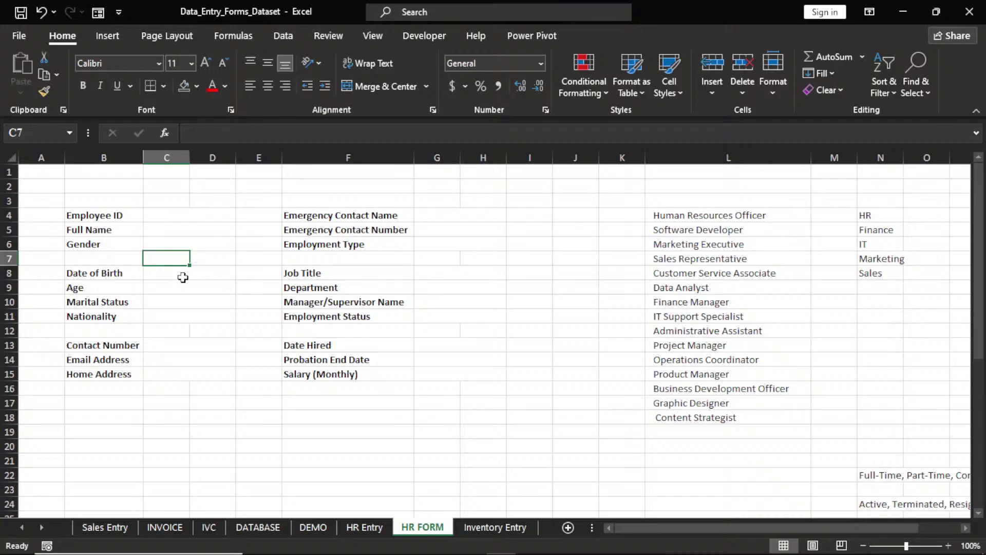
{"action": "left_click", "coordinate": [183, 275]}
{"action": "left_click", "coordinate": [189, 288]}
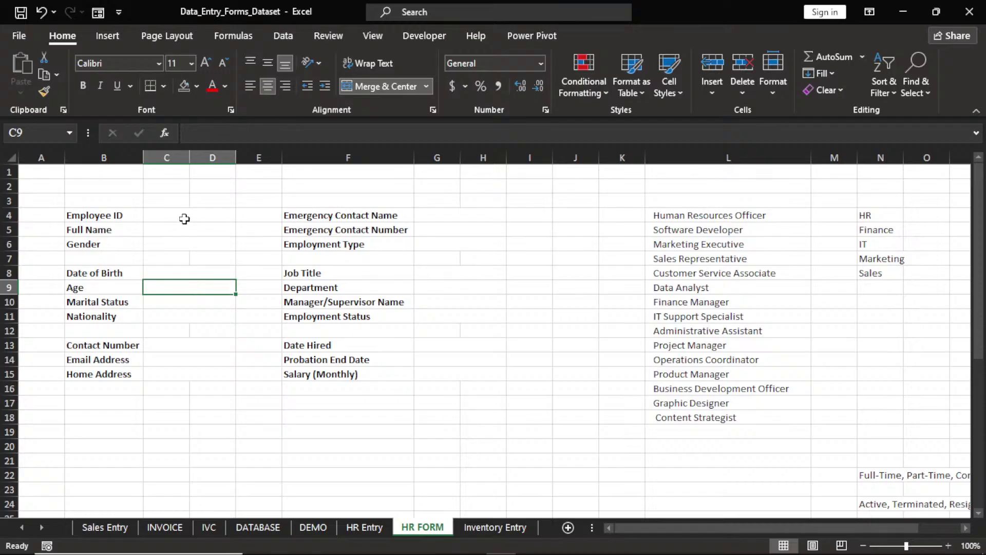
{"action": "key", "text": "Up"}
{"action": "key", "text": "Up"}
{"action": "key", "text": "Up"}
{"action": "key", "text": "Up"}
{"action": "key", "text": "Up"}
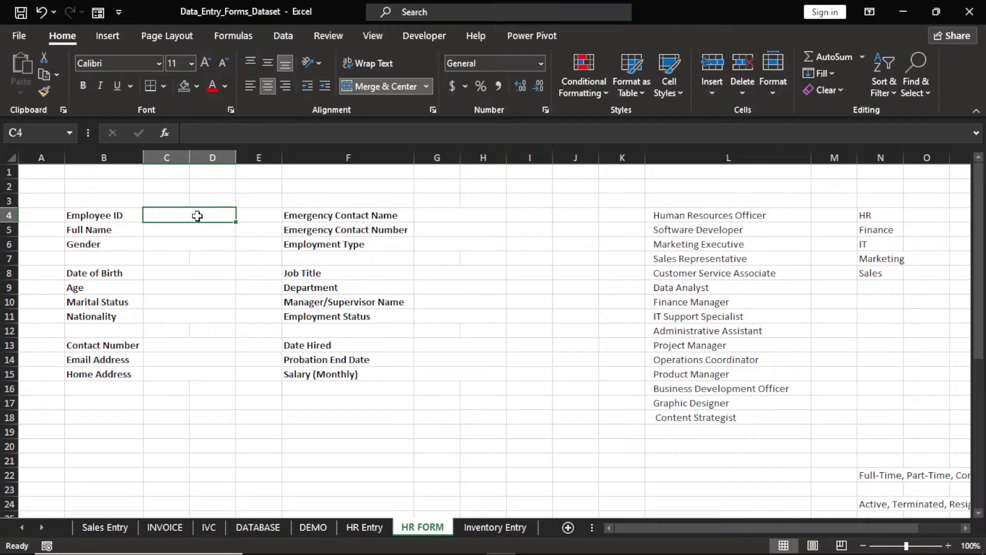
Add a Blanks rule with light fill to Employee ID, then copy that formatting onto C5:D6
{"action": "left_click", "coordinate": [586, 86]}
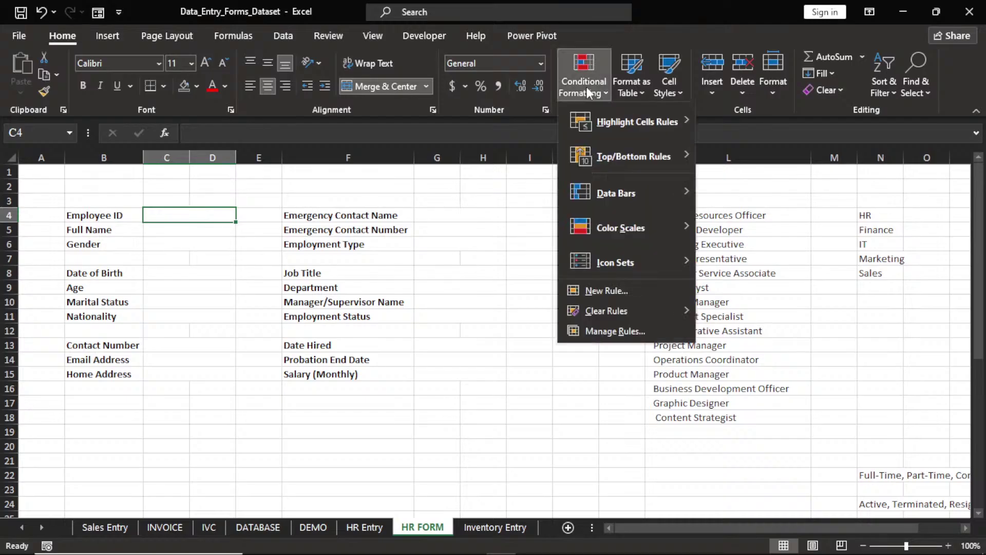
{"action": "mouse_move", "coordinate": [609, 122]}
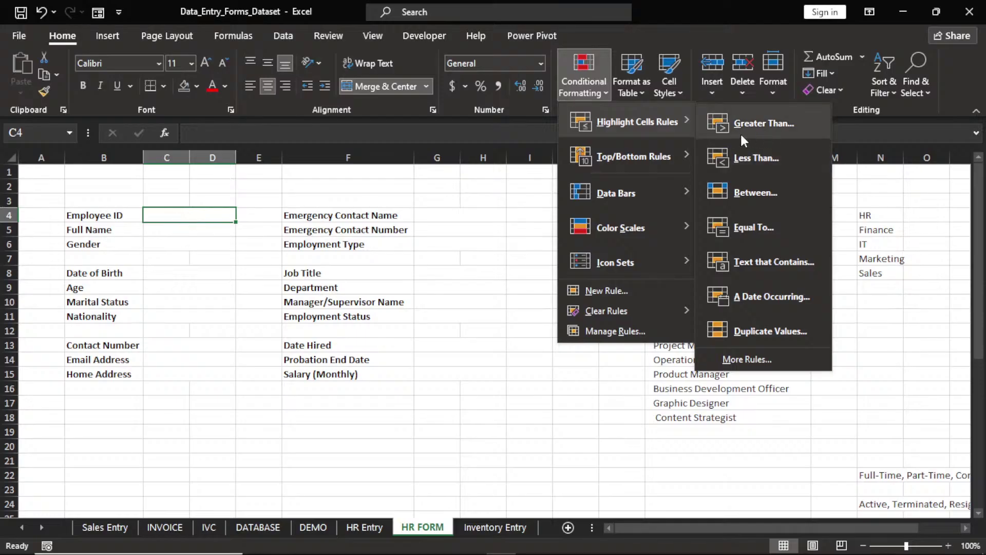
{"action": "left_click", "coordinate": [748, 359]}
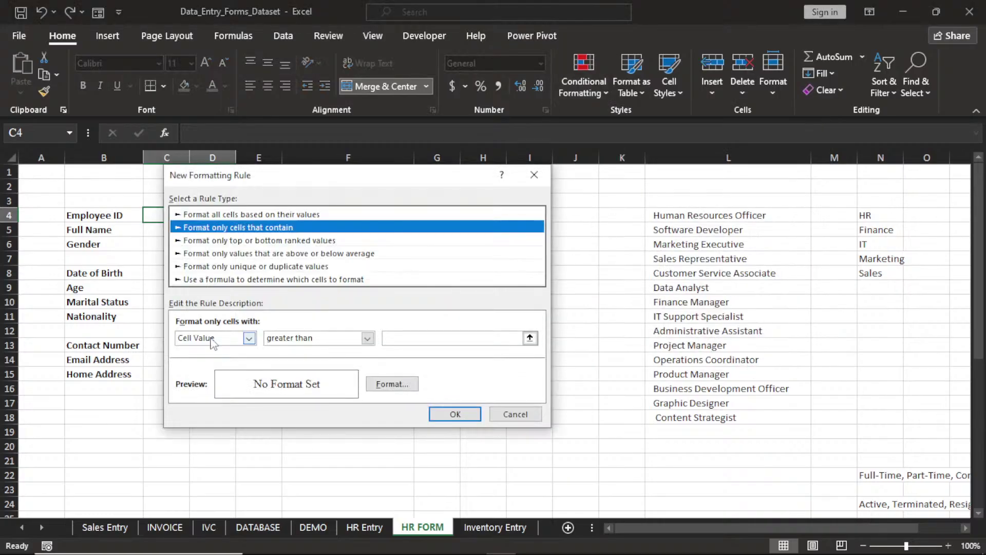
{"action": "left_click", "coordinate": [250, 339]}
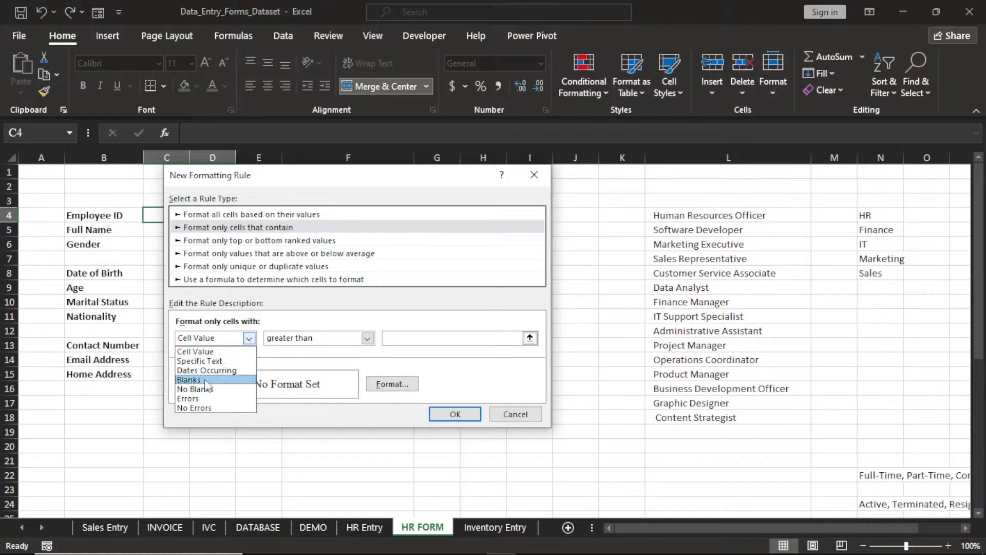
{"action": "left_click", "coordinate": [205, 380]}
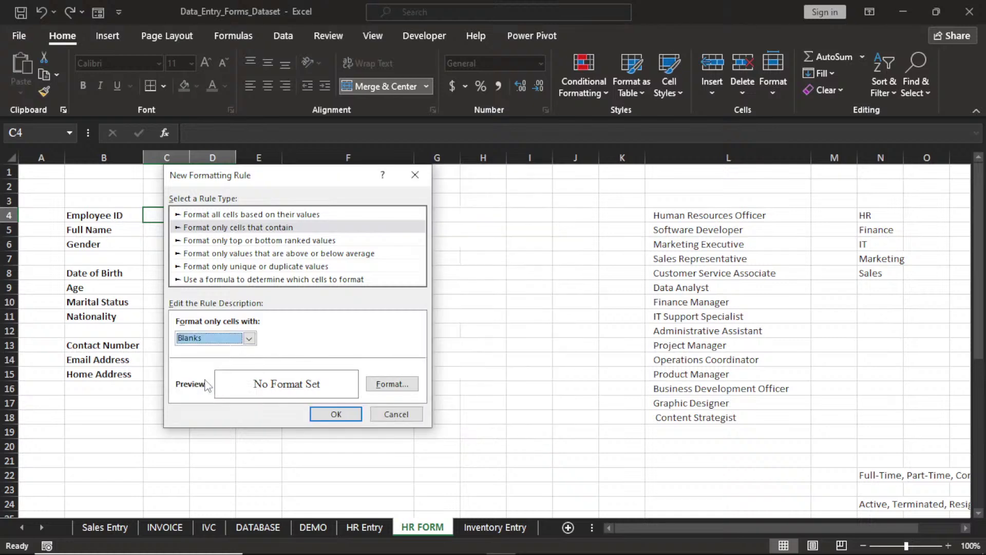
{"action": "left_click", "coordinate": [388, 388]}
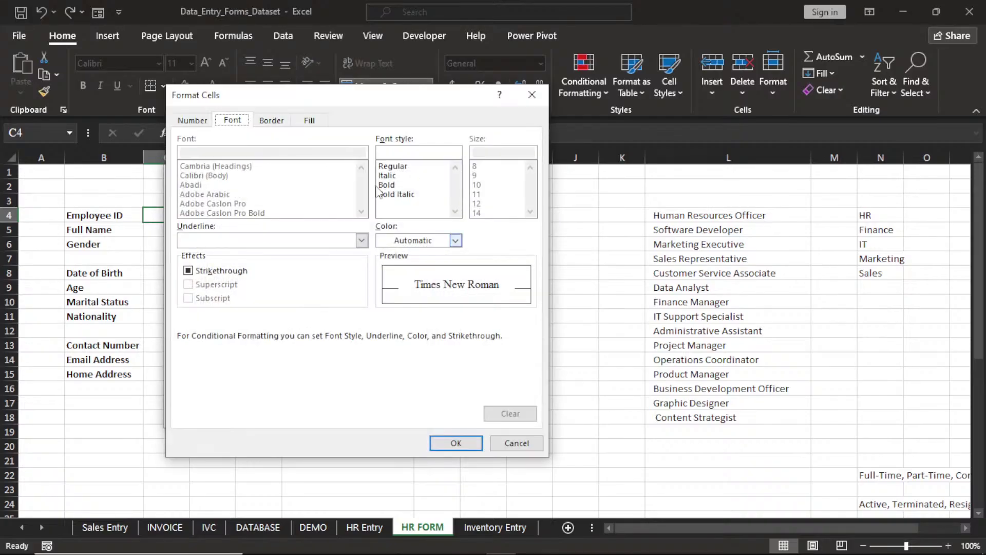
{"action": "left_click", "coordinate": [310, 121]}
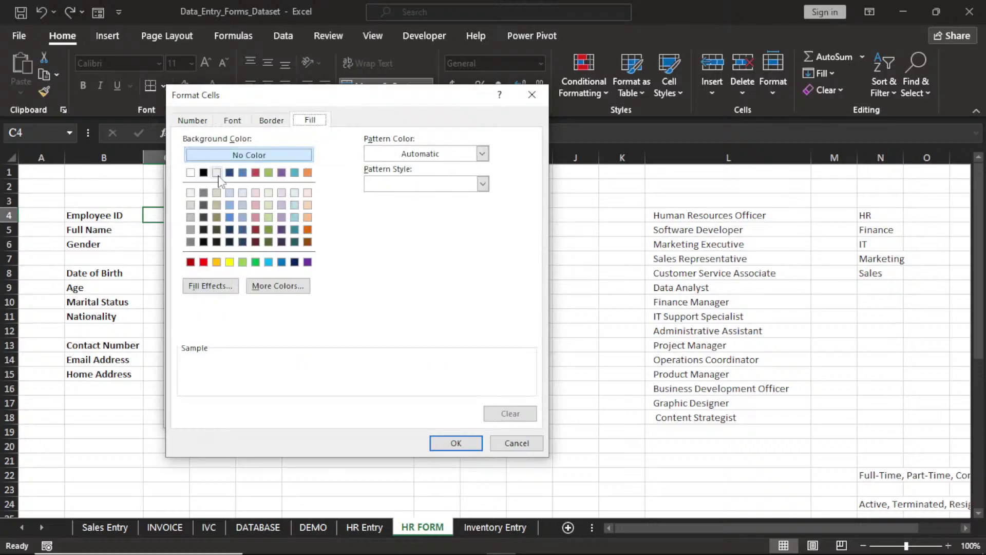
{"action": "left_click", "coordinate": [217, 173]}
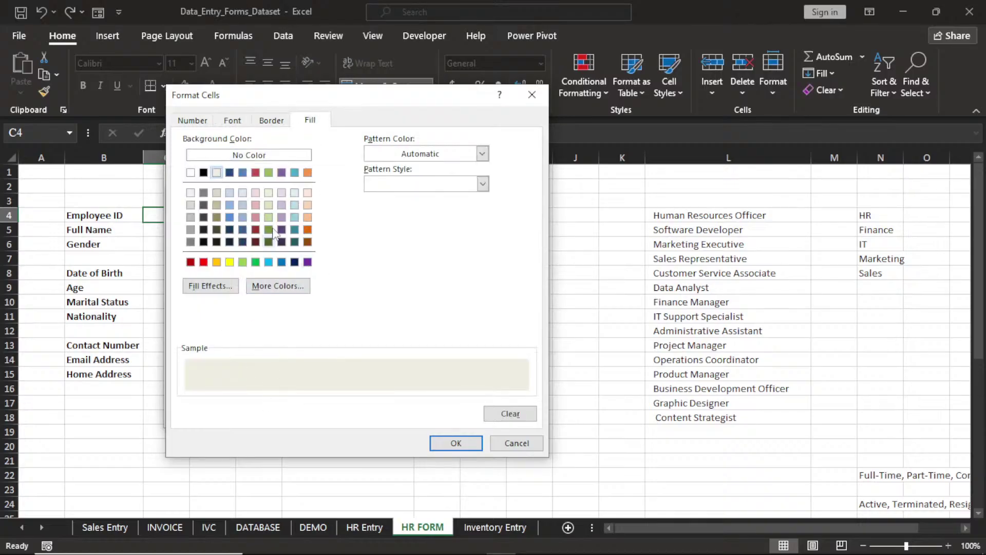
{"action": "left_click", "coordinate": [441, 443]}
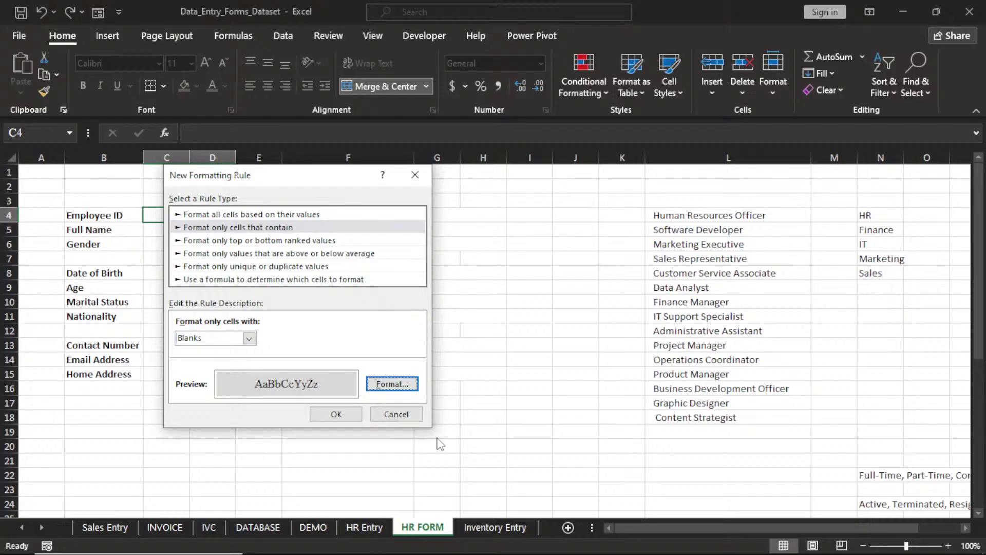
{"action": "left_click", "coordinate": [337, 415]}
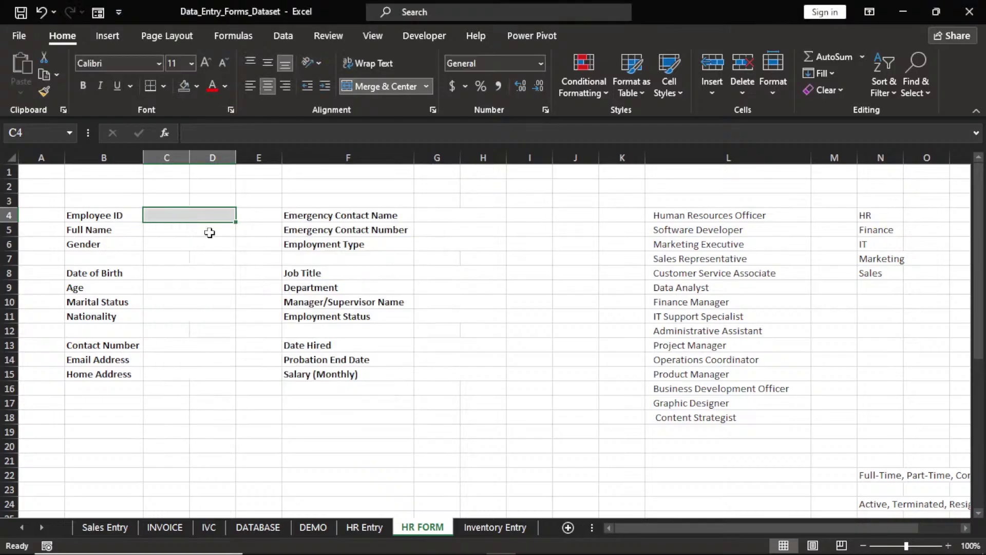
{"action": "key", "text": "ctrl+v"}
{"action": "left_click", "coordinate": [204, 269]}
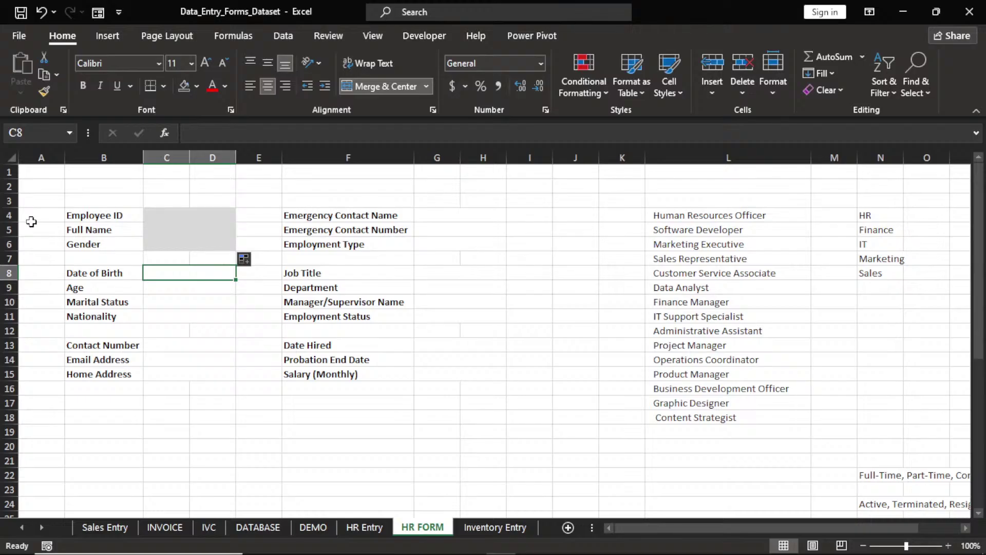
Insert a blank row 5 above Full Name and select the new row
{"action": "left_click", "coordinate": [5, 230]}
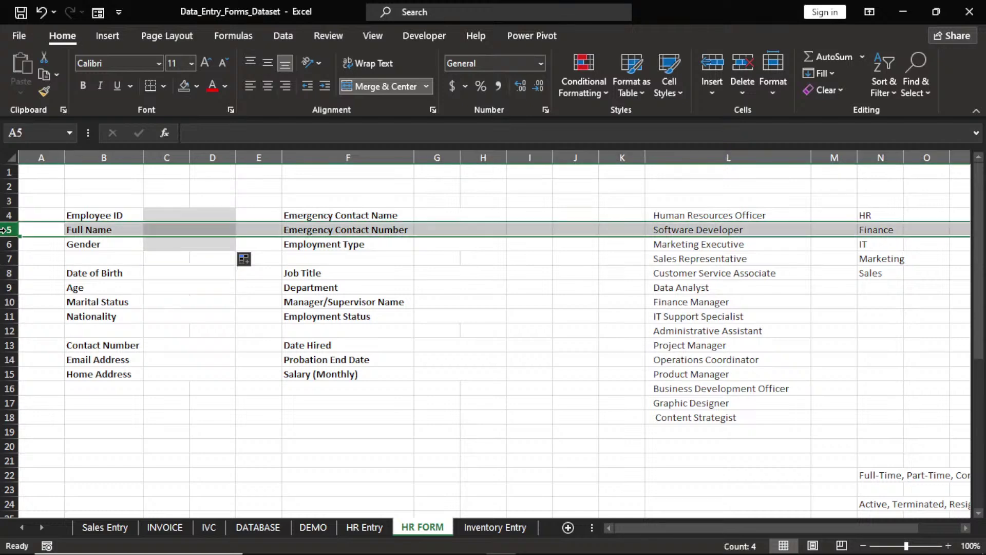
{"action": "right_click", "coordinate": [6, 231]}
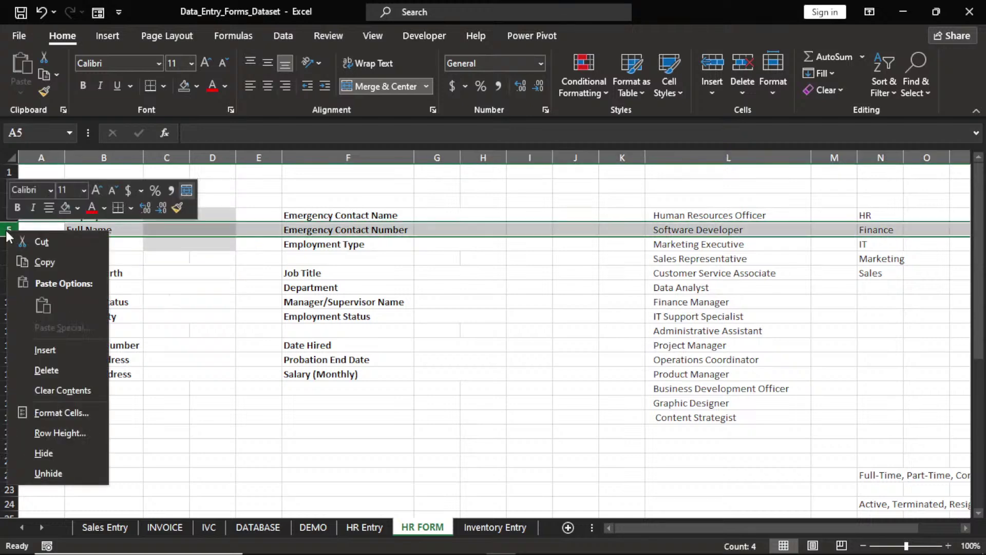
{"action": "left_click", "coordinate": [46, 351]}
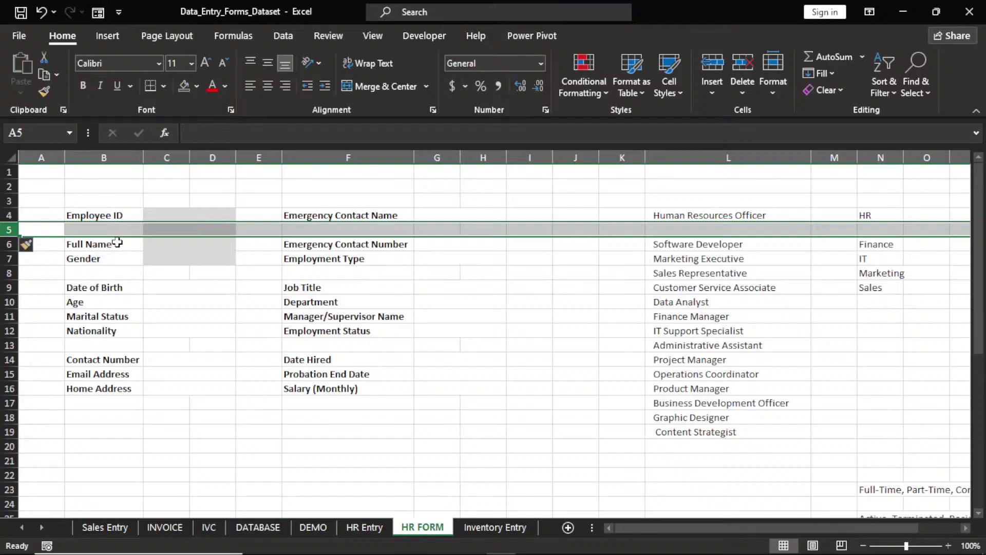
{"action": "left_click", "coordinate": [189, 315]}
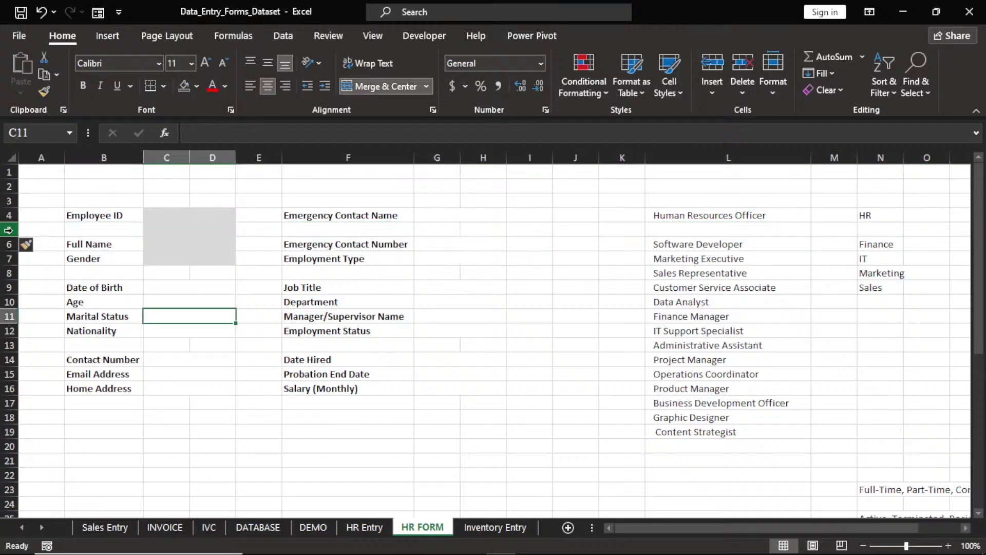
{"action": "left_click", "coordinate": [9, 229]}
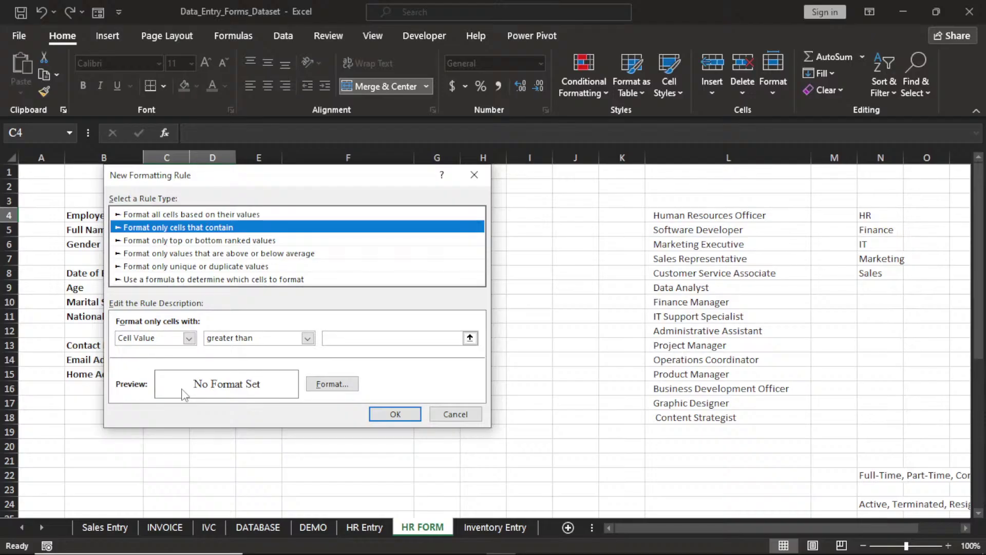
Format blank cells with a light grey fill and a black outline border, and apply the rule
{"action": "left_click", "coordinate": [189, 339]}
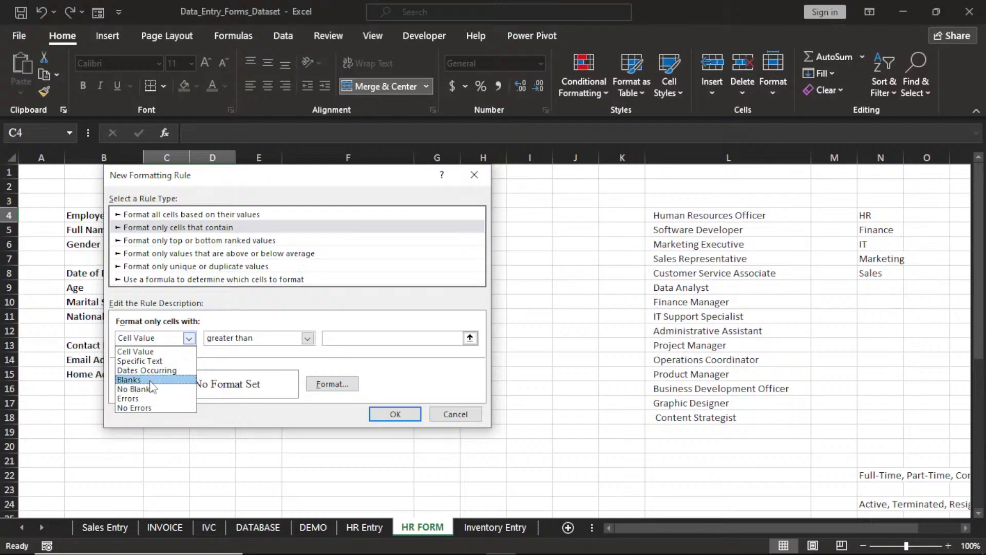
{"action": "left_click", "coordinate": [151, 382]}
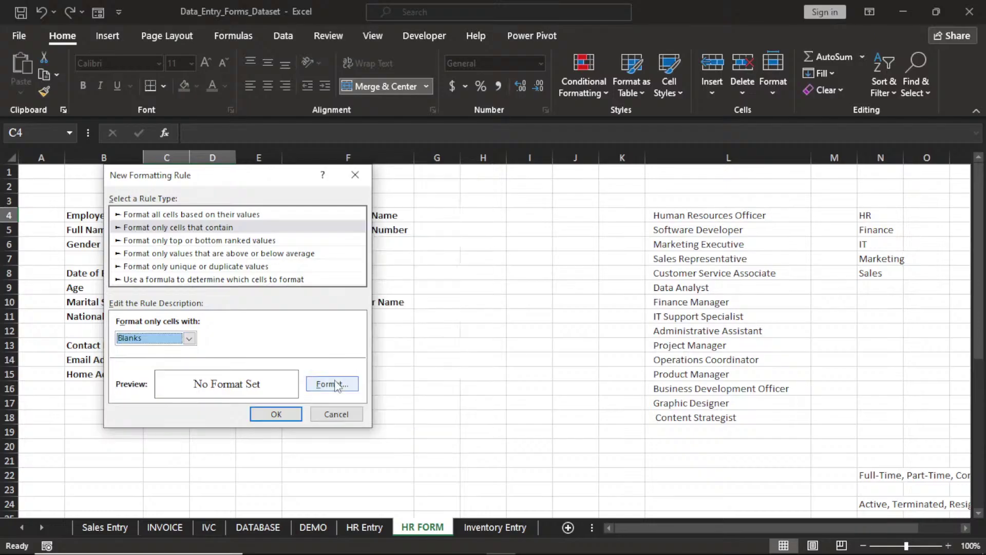
{"action": "left_click", "coordinate": [336, 385]}
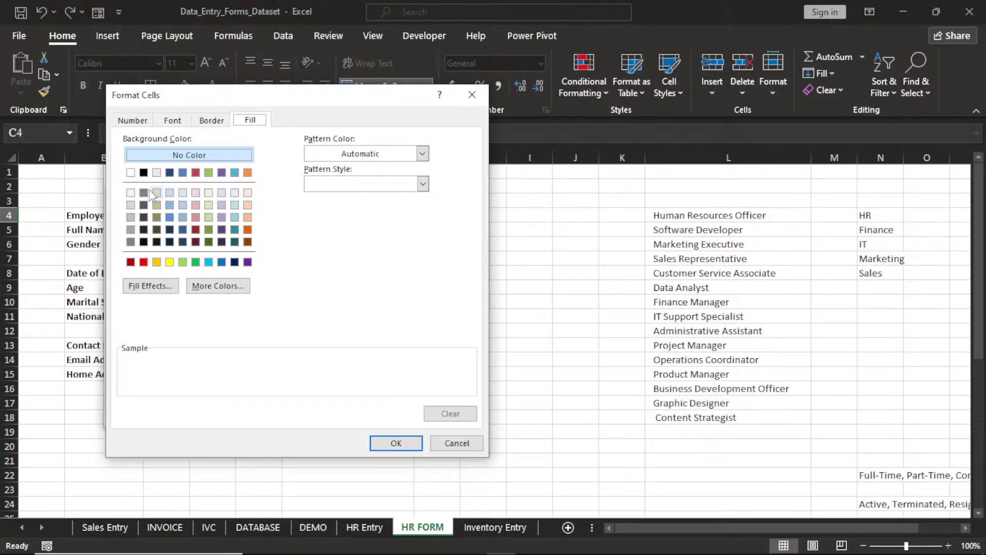
{"action": "left_click", "coordinate": [131, 204]}
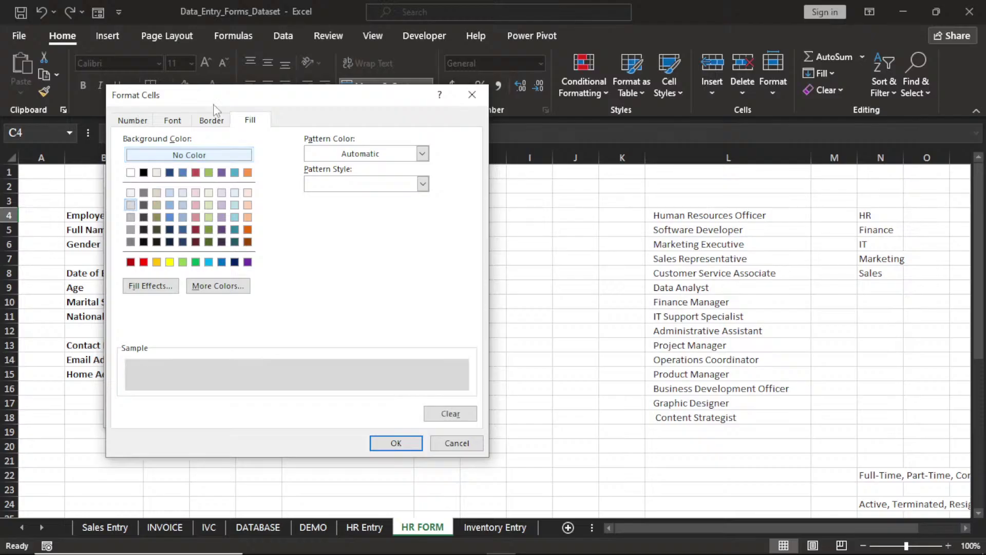
{"action": "left_click", "coordinate": [212, 119]}
{"action": "left_click", "coordinate": [307, 165]}
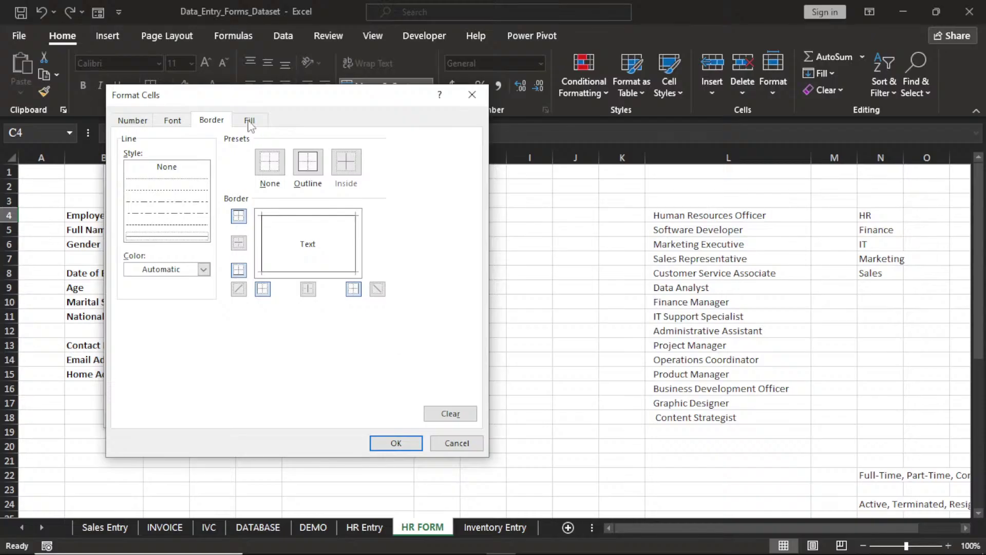
{"action": "left_click", "coordinate": [204, 270]}
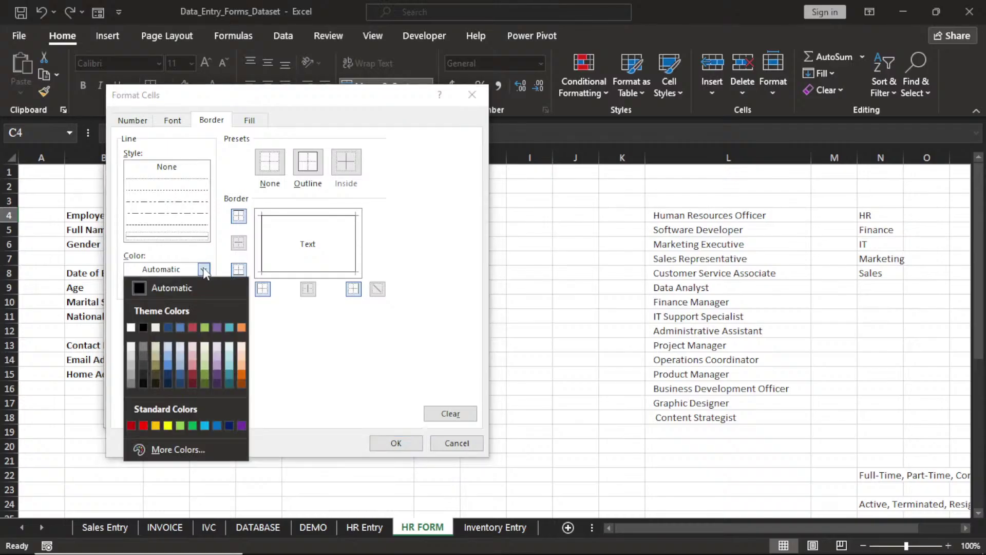
{"action": "left_click", "coordinate": [142, 328]}
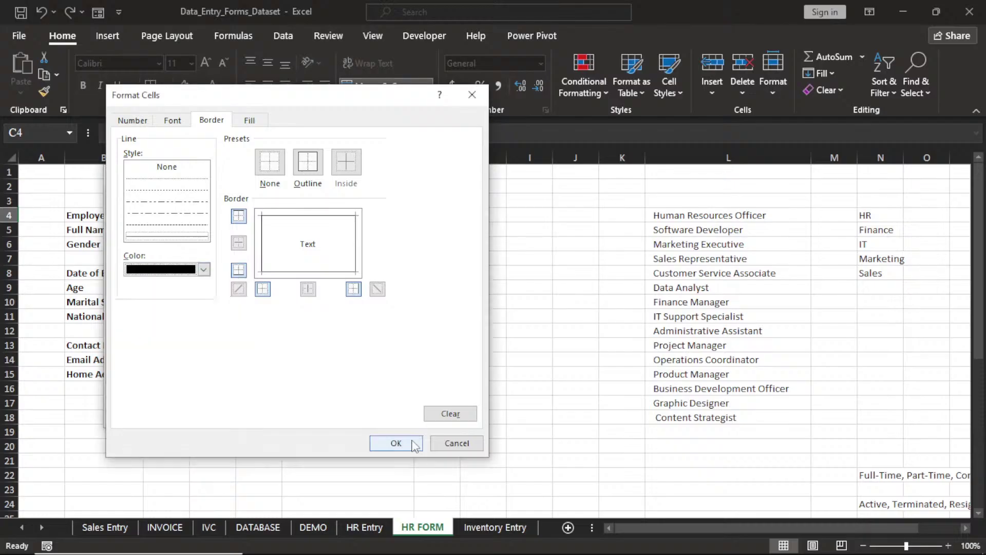
{"action": "left_click", "coordinate": [414, 444]}
{"action": "left_click", "coordinate": [274, 414]}
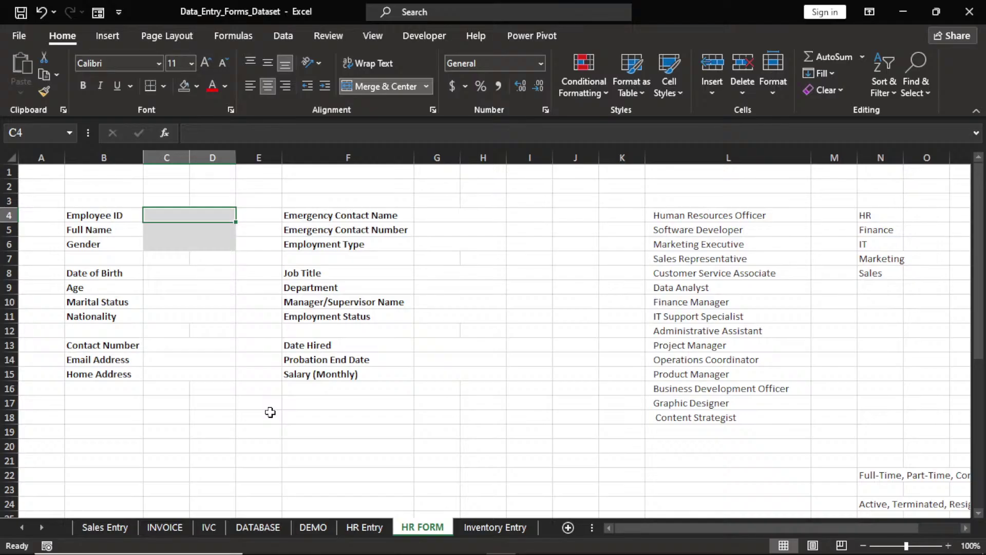
Paste the grey bordered format onto the left-column inputs and extend it down to Home Address
{"action": "left_click", "coordinate": [204, 276]}
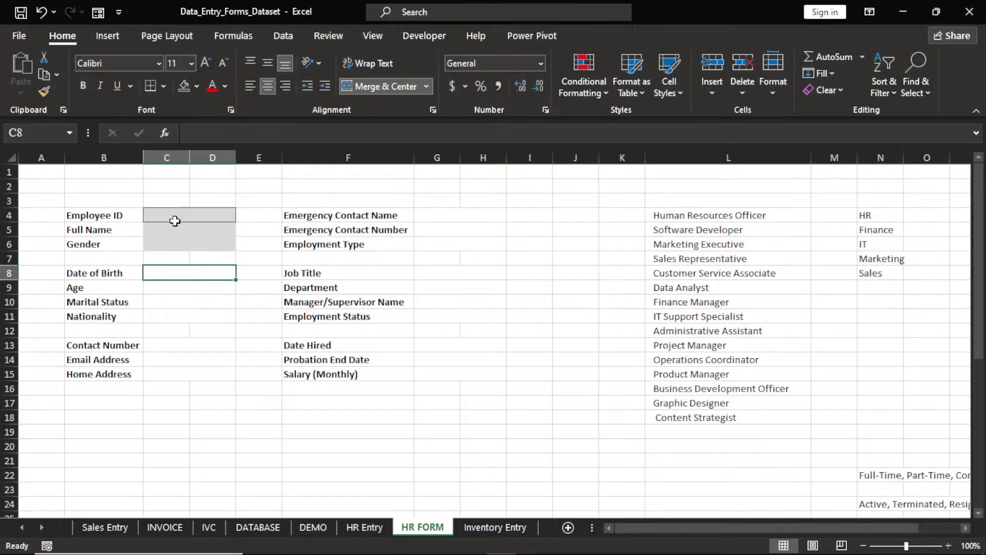
{"action": "left_click", "coordinate": [194, 217]}
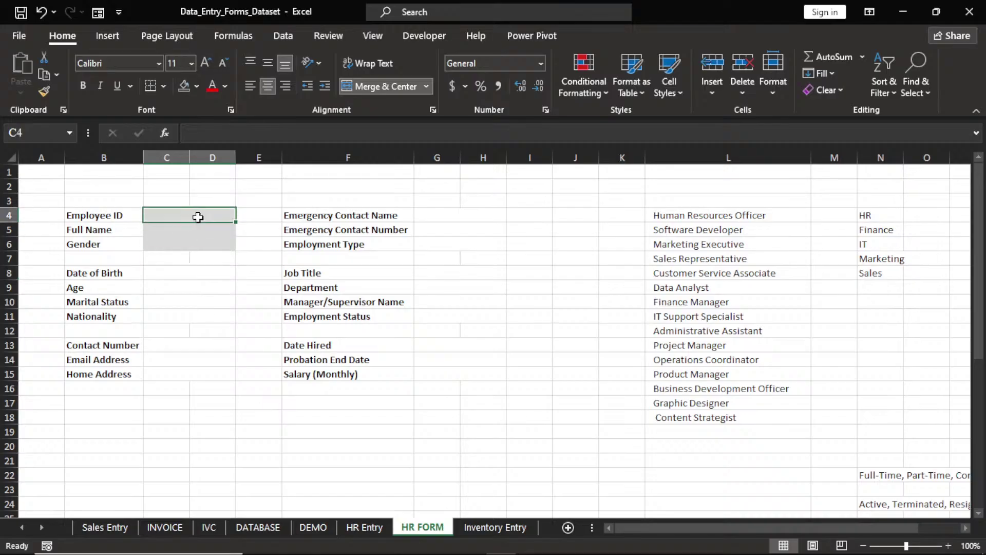
{"action": "key", "text": "ctrl+v"}
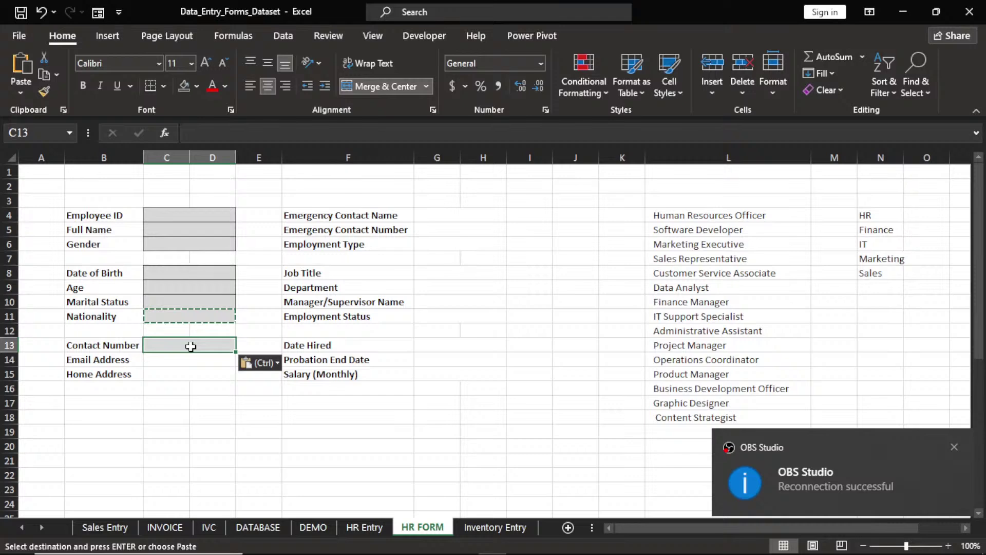
{"action": "left_click_drag", "start_coordinate": [236, 352], "coordinate": [234, 379]}
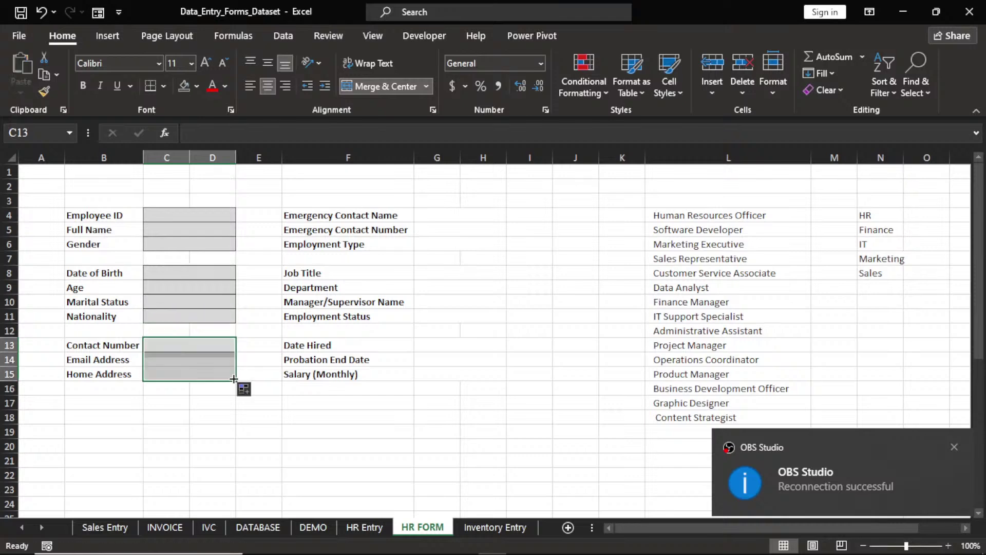
{"action": "left_click", "coordinate": [225, 373]}
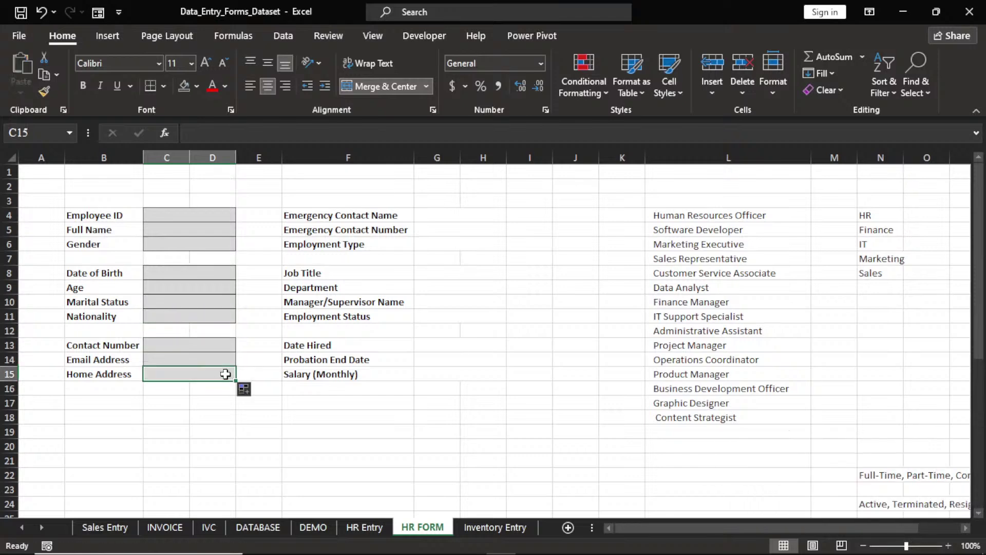
{"action": "key", "text": "ctrl+c"}
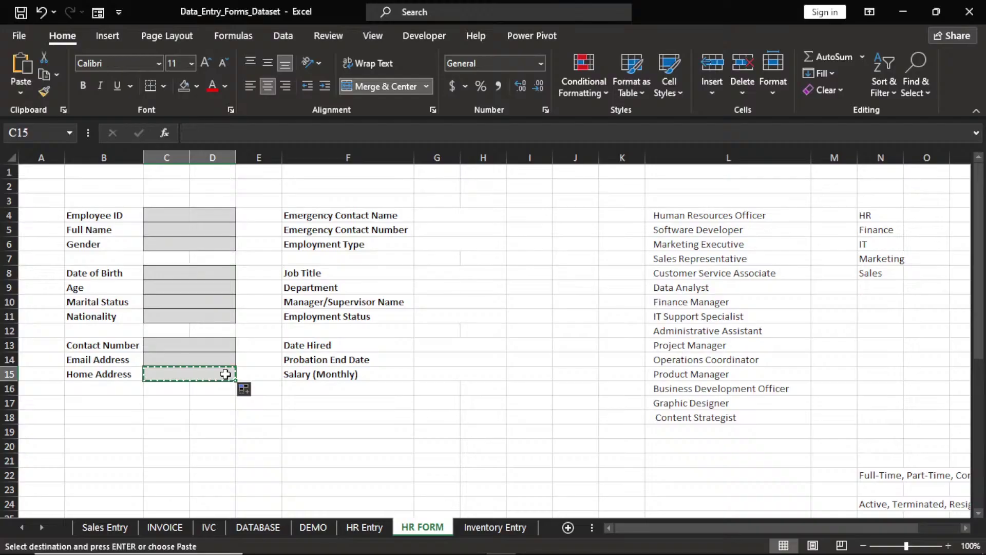
Paste the grey format into Emergency Contact Name, Job Title and Date Hired, extending it down column G
{"action": "left_click", "coordinate": [447, 214]}
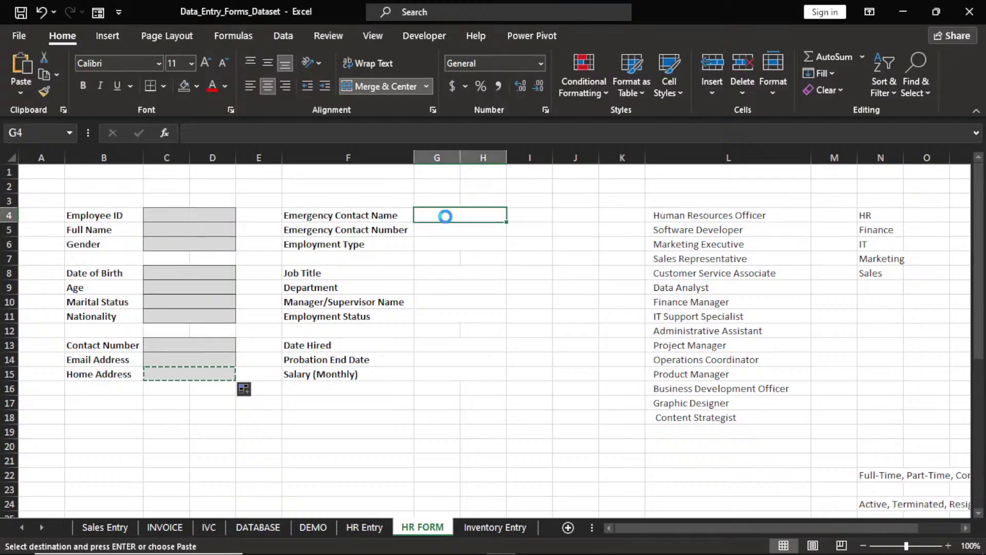
{"action": "key", "text": "ctrl+v"}
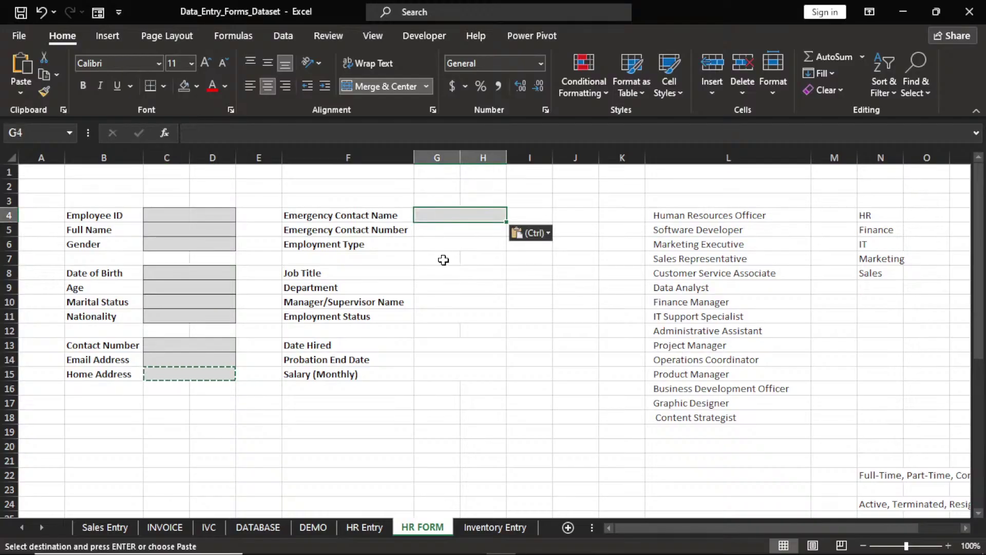
{"action": "left_click", "coordinate": [445, 271]}
{"action": "key", "text": "ctrl+v"}
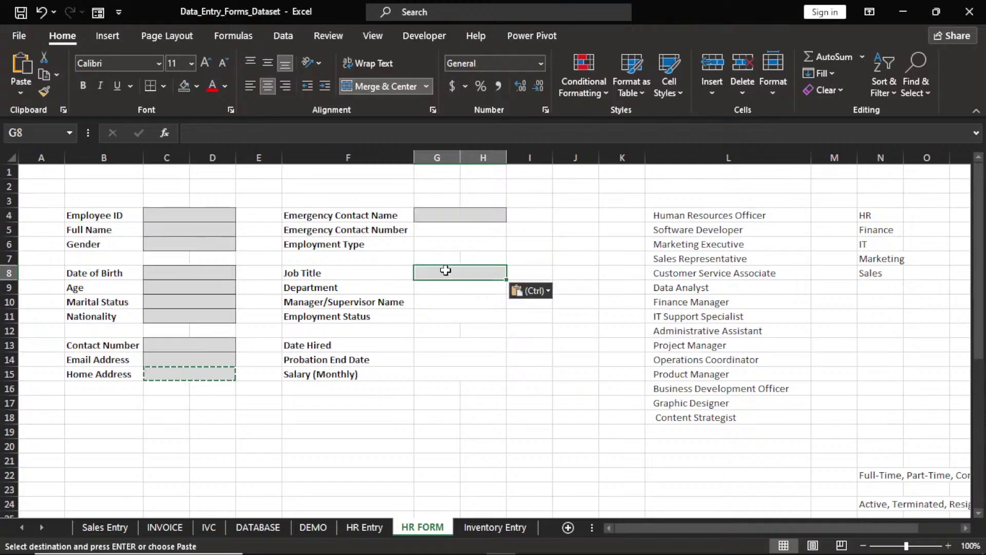
{"action": "left_click", "coordinate": [450, 347]}
{"action": "key", "text": "ctrl+v"}
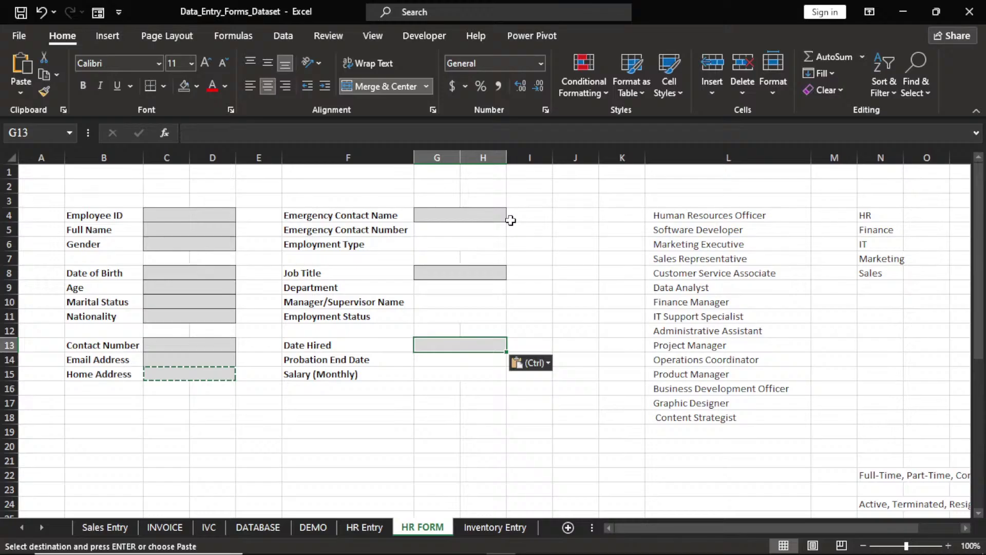
{"action": "left_click", "coordinate": [505, 220]}
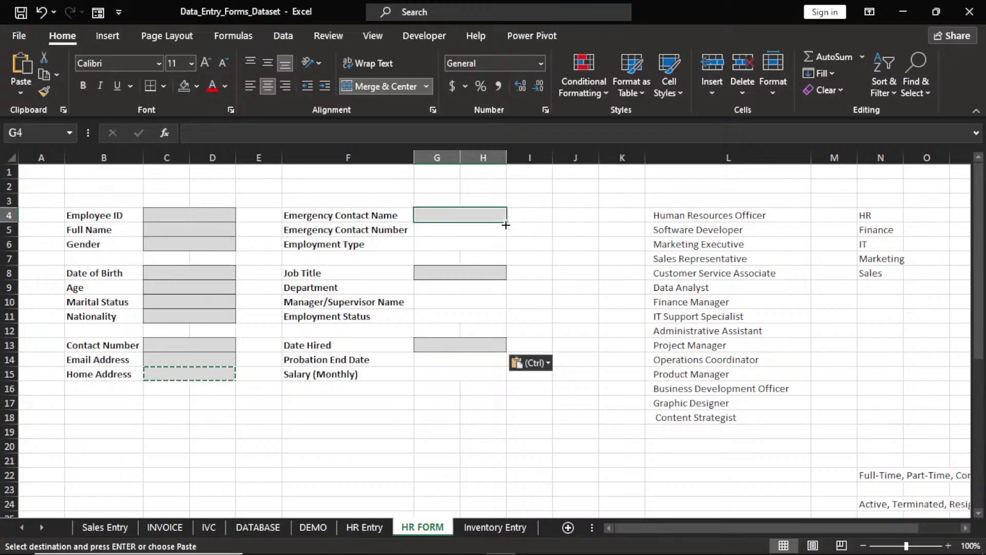
{"action": "left_click_drag", "start_coordinate": [506, 225], "coordinate": [506, 381]}
{"action": "left_click", "coordinate": [501, 273]}
{"action": "left_click", "coordinate": [497, 346]}
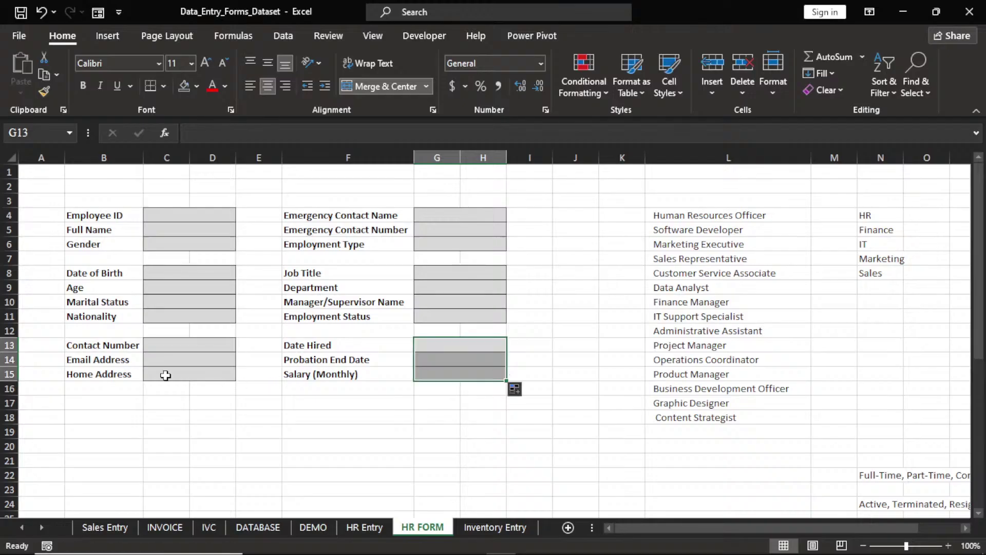
{"action": "left_click", "coordinate": [251, 345]}
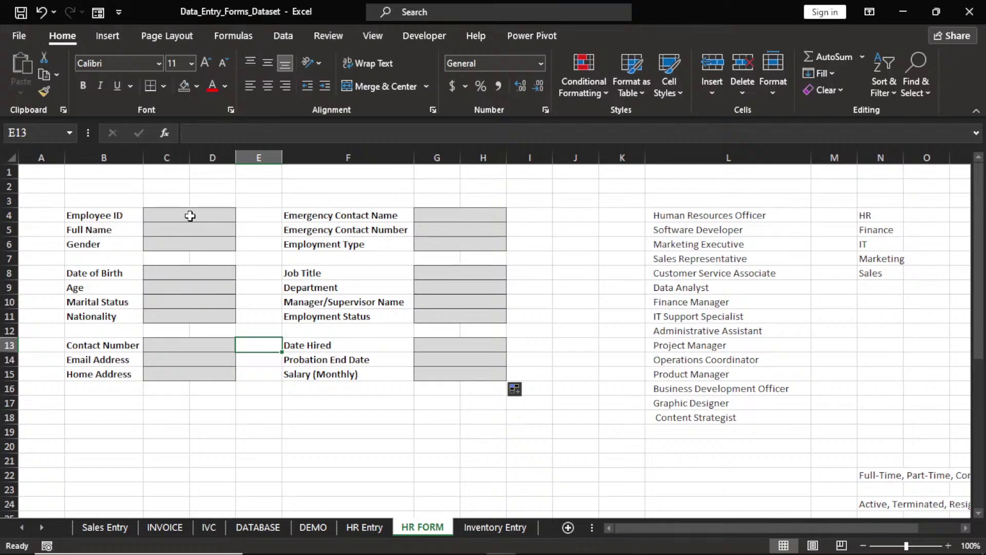
{"action": "left_click", "coordinate": [190, 215]}
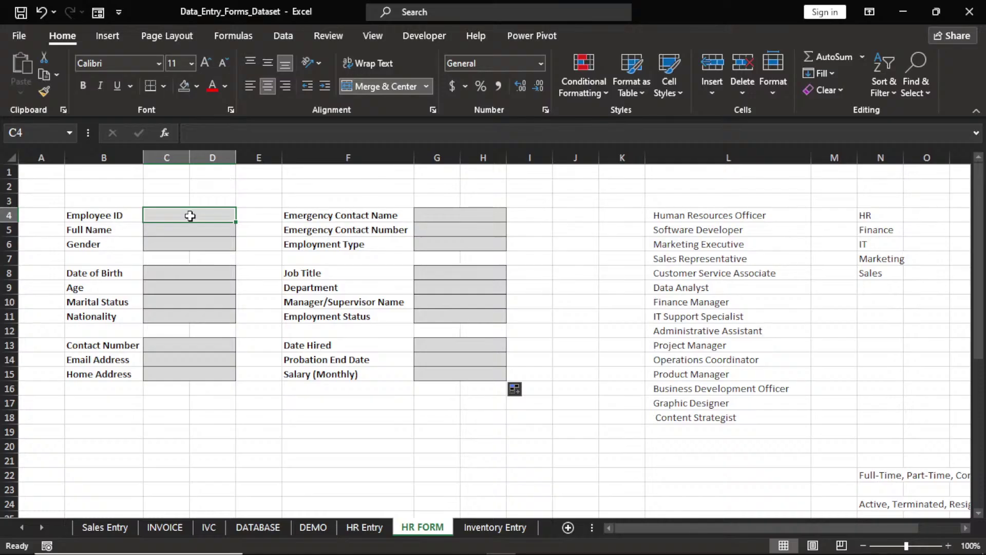
{"action": "type", "text": "AD191"}
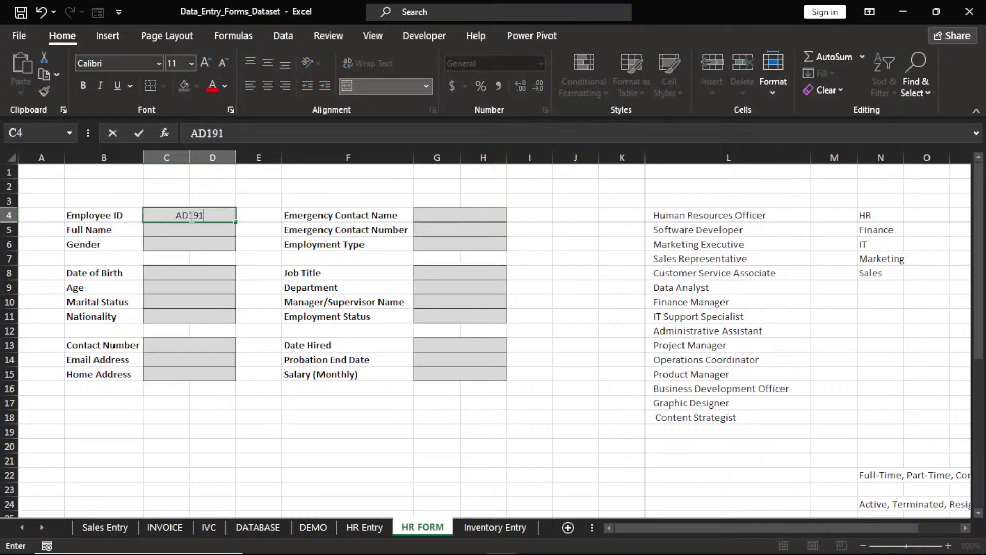
{"action": "left_click", "coordinate": [219, 231]}
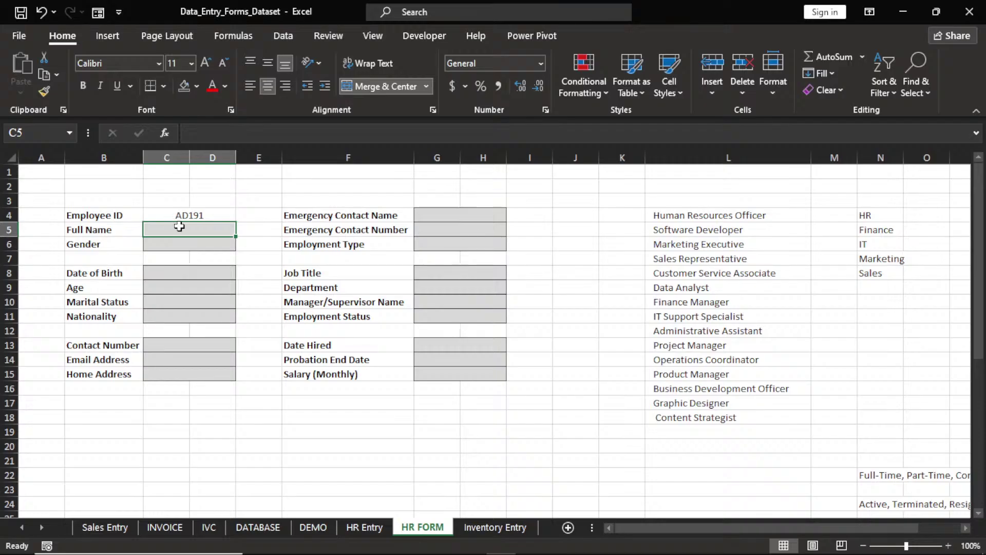
{"action": "left_click", "coordinate": [194, 215]}
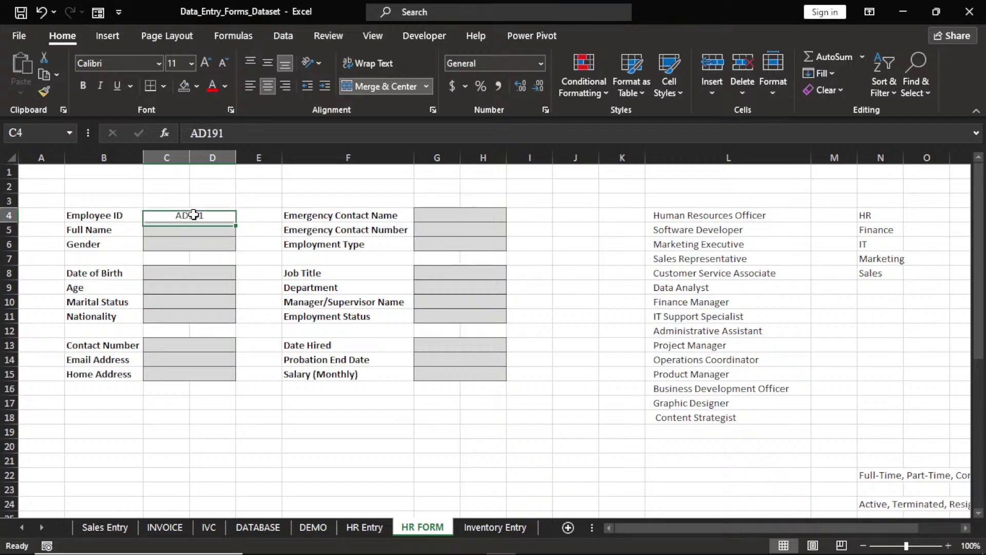
{"action": "key", "text": "BackSpace"}
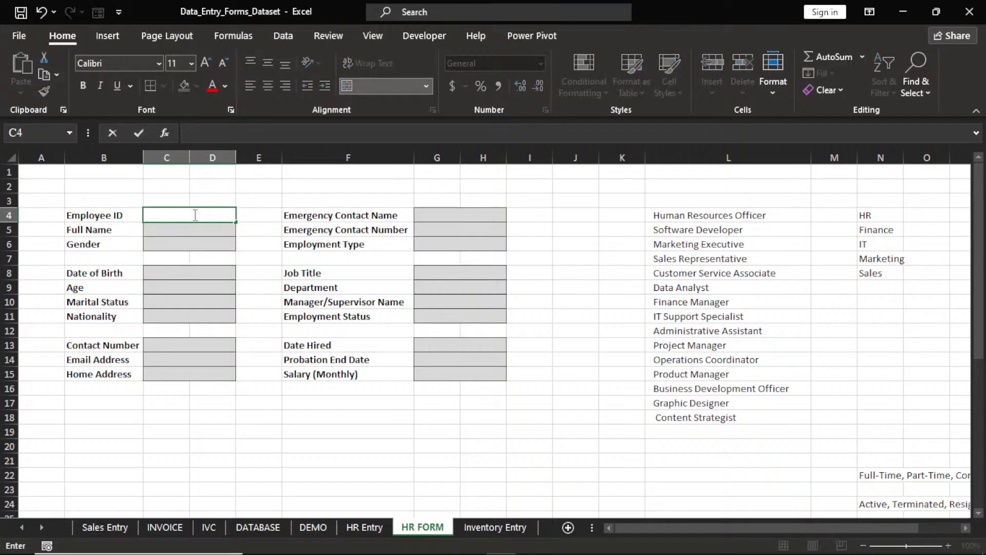
{"action": "key", "text": "Return"}
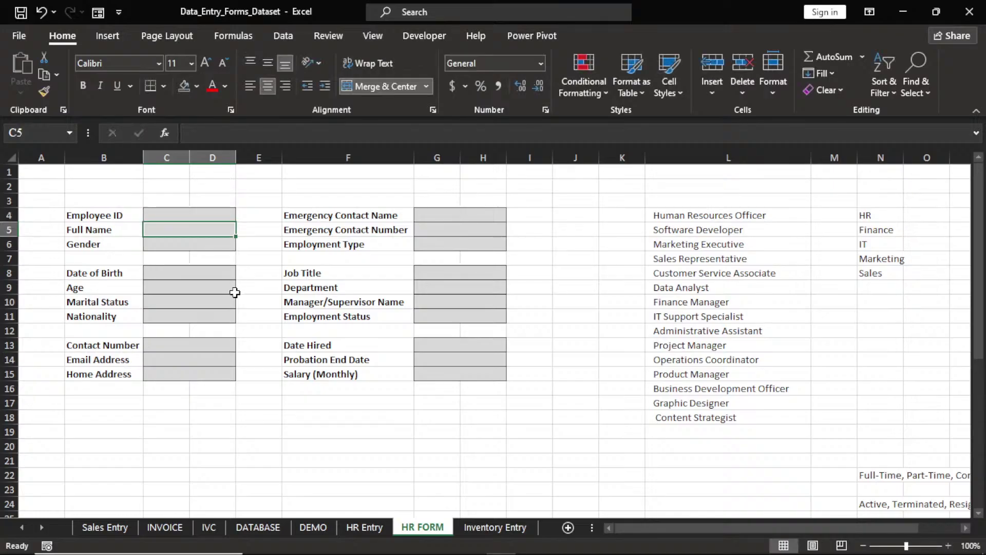
{"action": "left_click", "coordinate": [182, 216]}
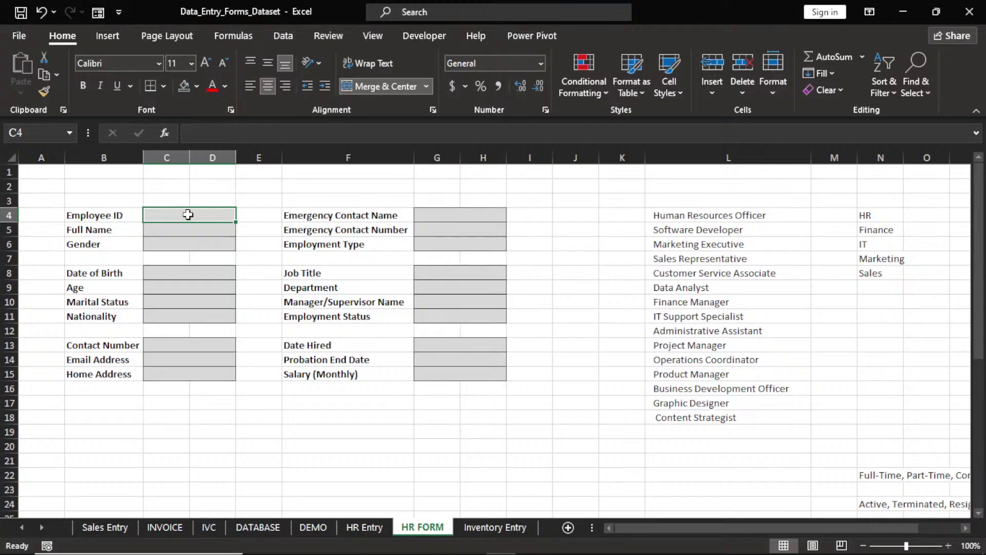
Start a new rule that formats only cells with No Blanks
{"action": "left_click", "coordinate": [590, 88]}
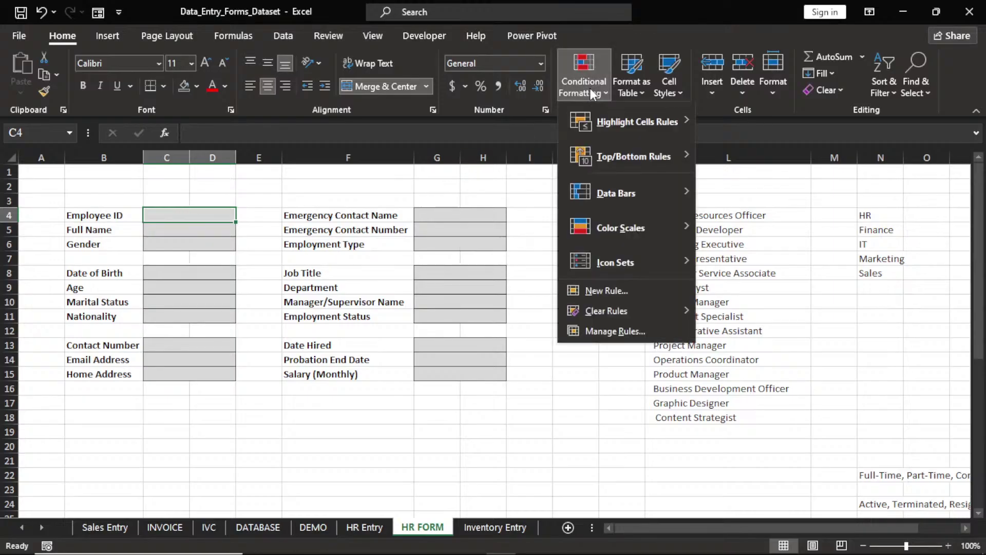
{"action": "mouse_move", "coordinate": [646, 124]}
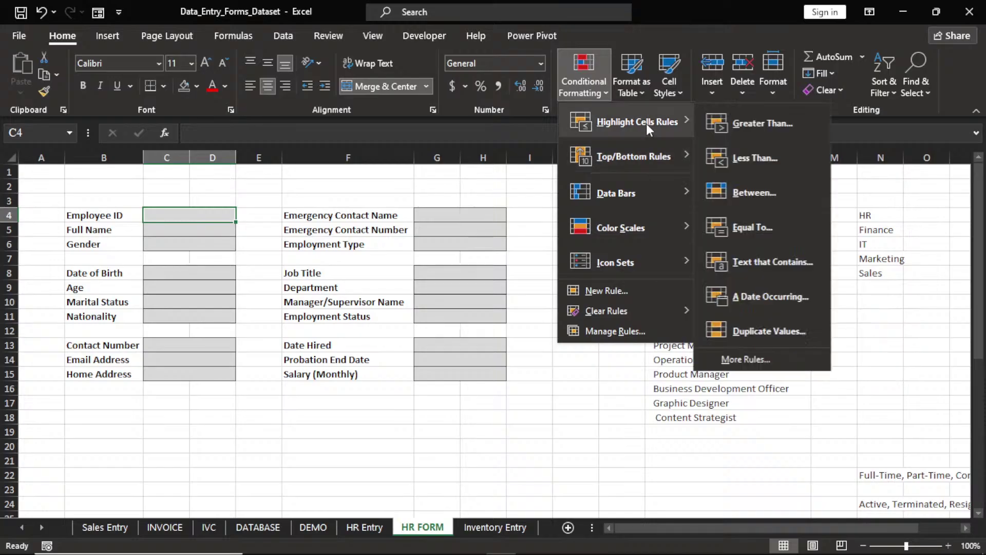
{"action": "left_click", "coordinate": [735, 361]}
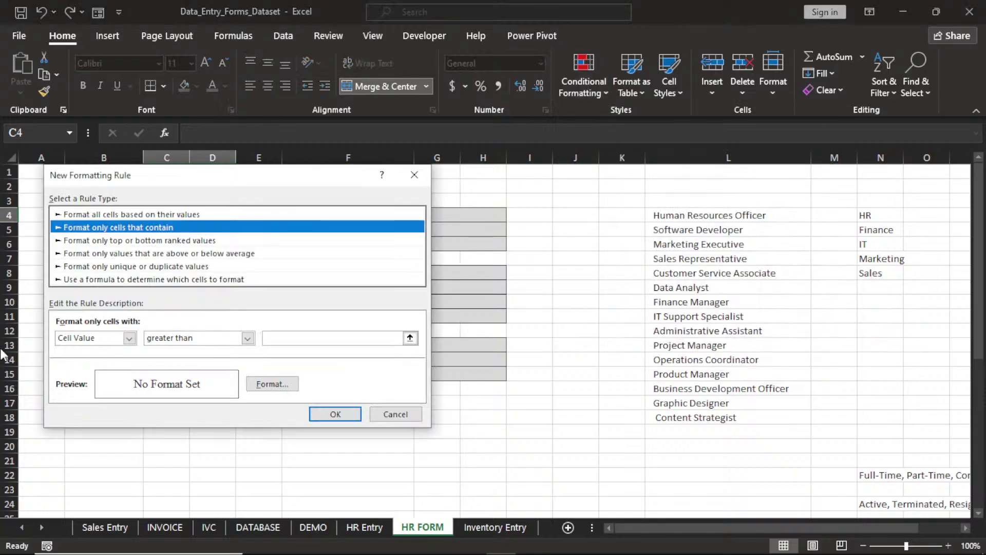
{"action": "left_click", "coordinate": [129, 338]}
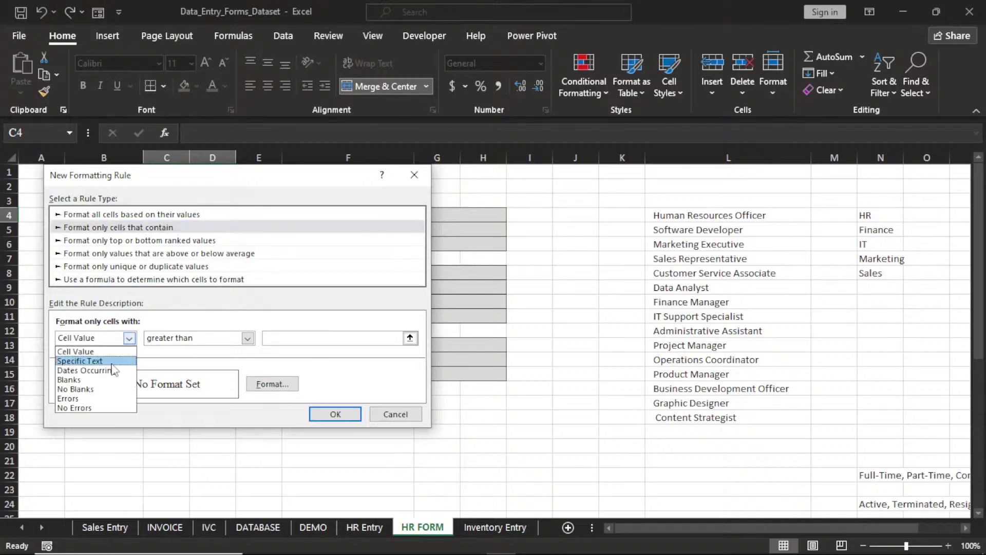
{"action": "left_click", "coordinate": [104, 389]}
{"action": "left_click", "coordinate": [256, 383]}
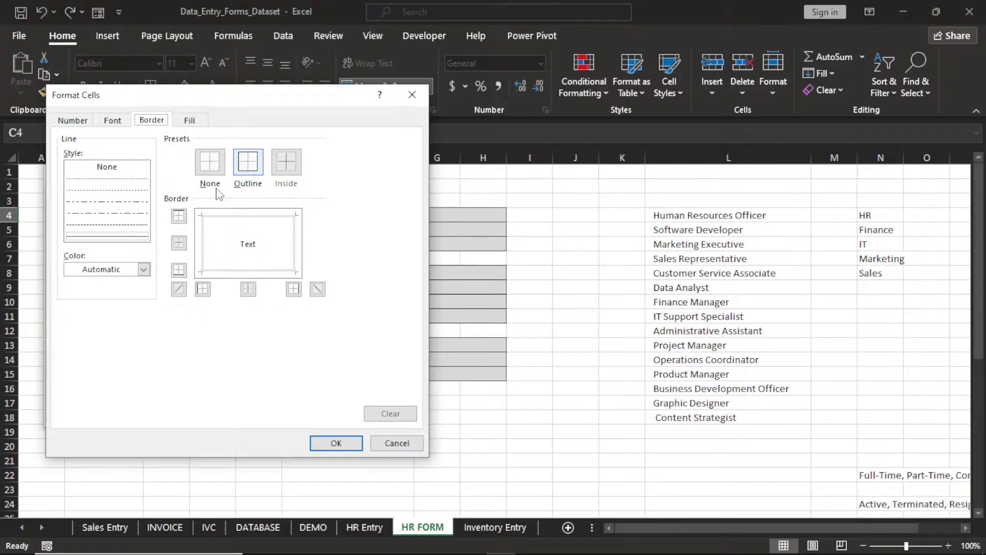
Give the No Blanks format a dark grey outline, dark blue fill and white text, then confirm
{"action": "left_click", "coordinate": [144, 270]}
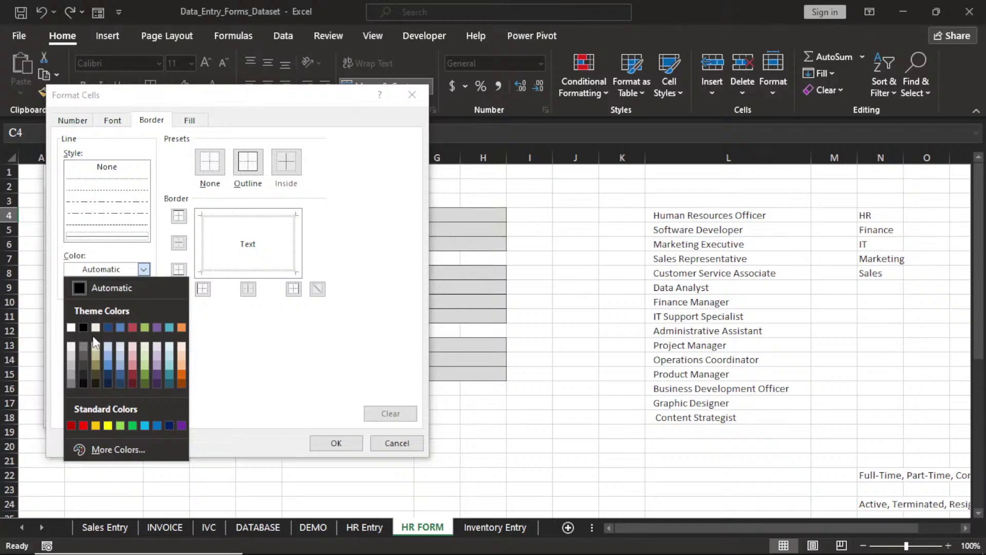
{"action": "left_click", "coordinate": [85, 362]}
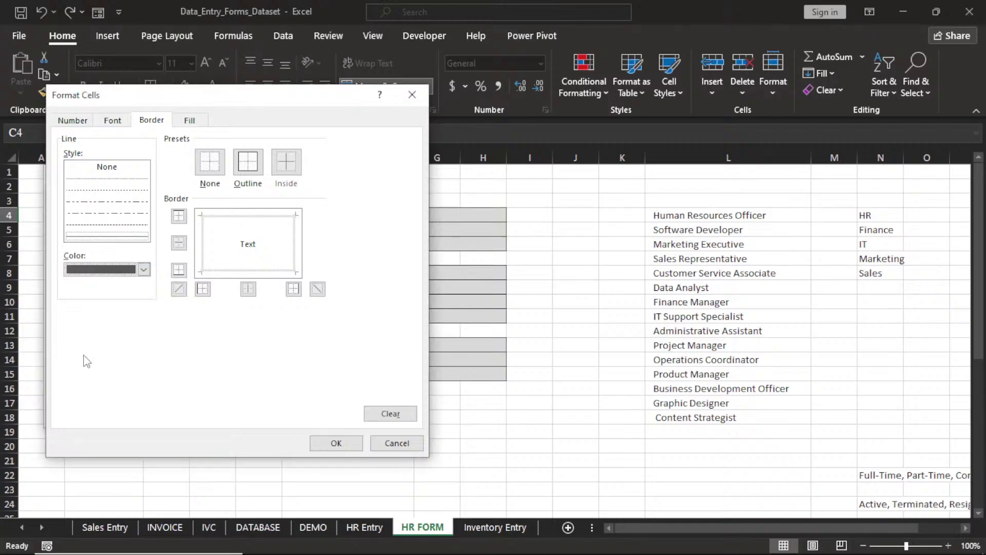
{"action": "left_click", "coordinate": [247, 164]}
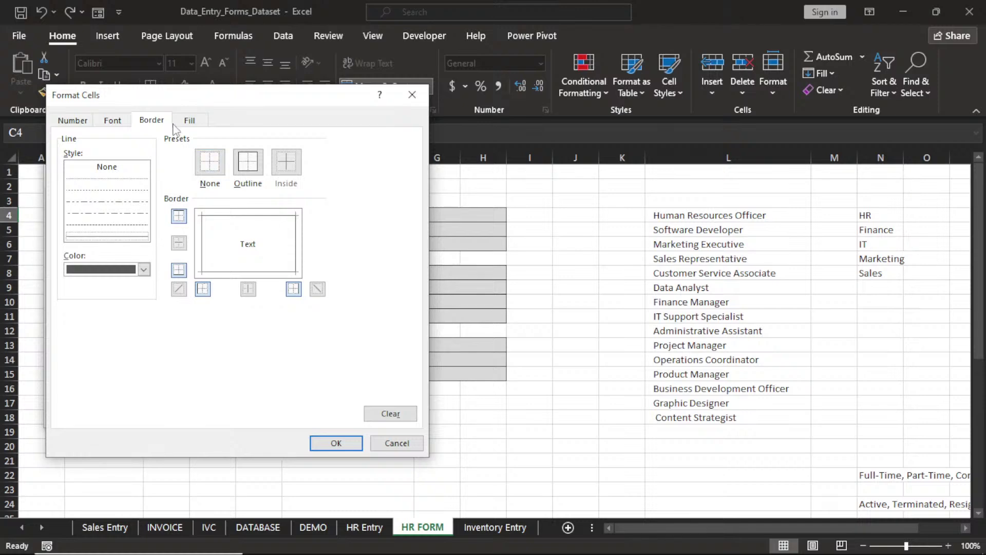
{"action": "left_click", "coordinate": [188, 120]}
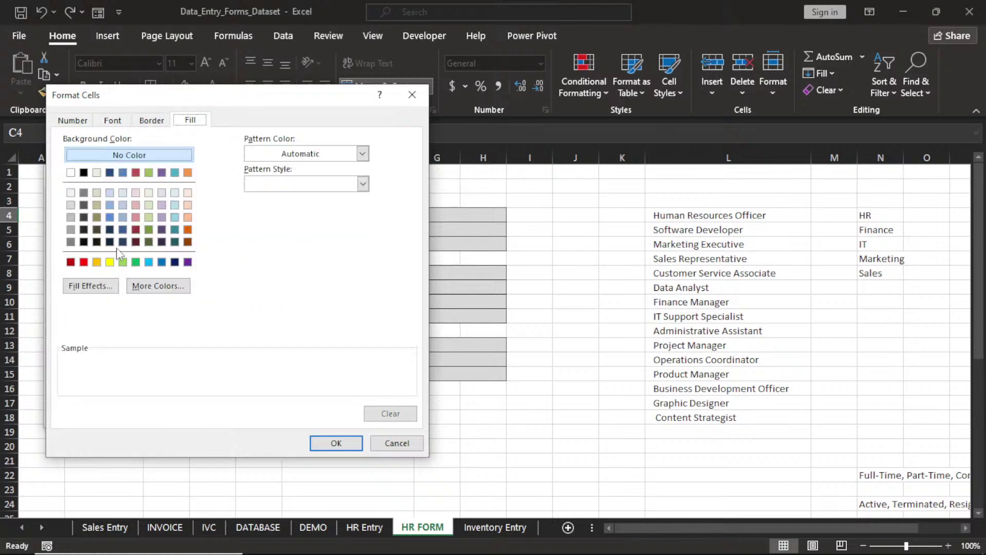
{"action": "left_click", "coordinate": [111, 173]}
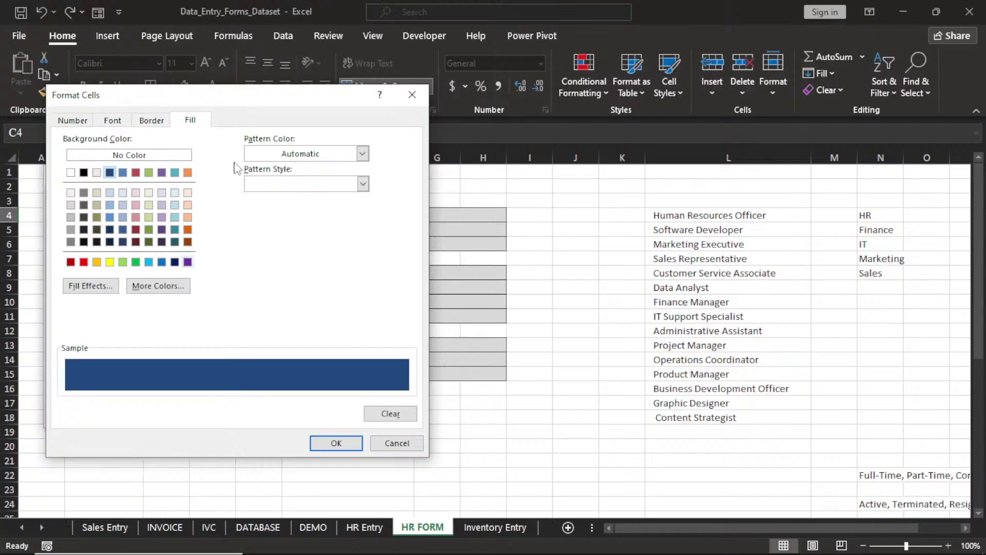
{"action": "key", "text": "ctrl+shift+Tab"}
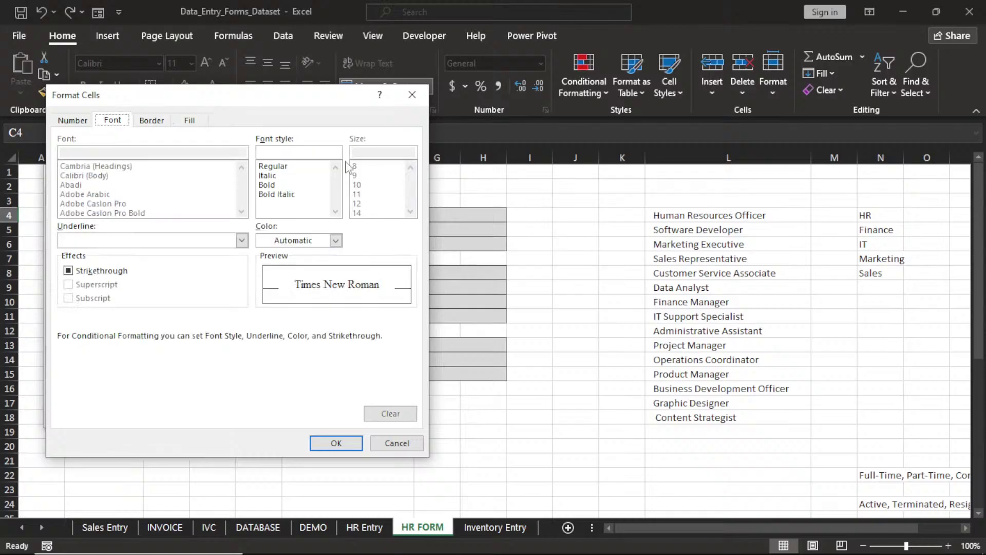
{"action": "left_click", "coordinate": [336, 241]}
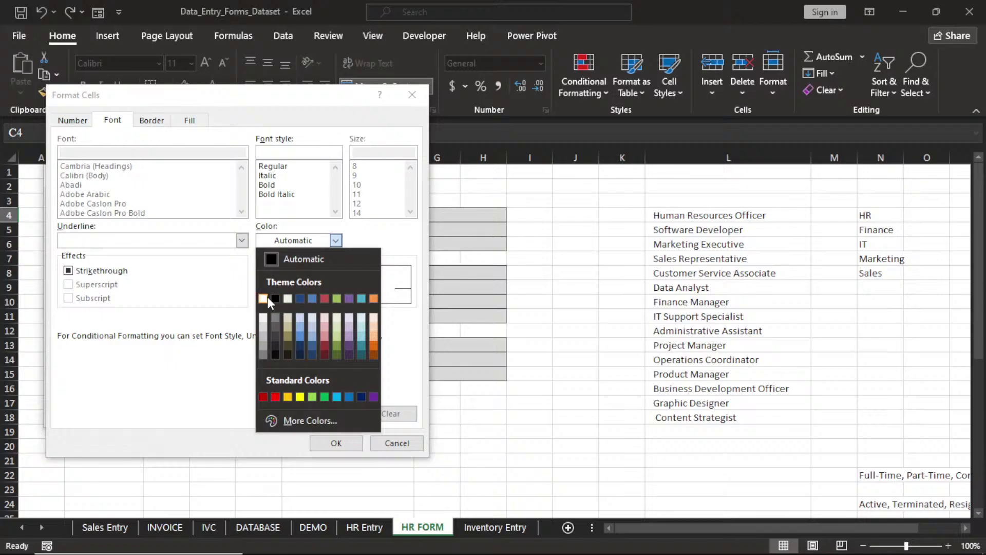
{"action": "left_click", "coordinate": [263, 298]}
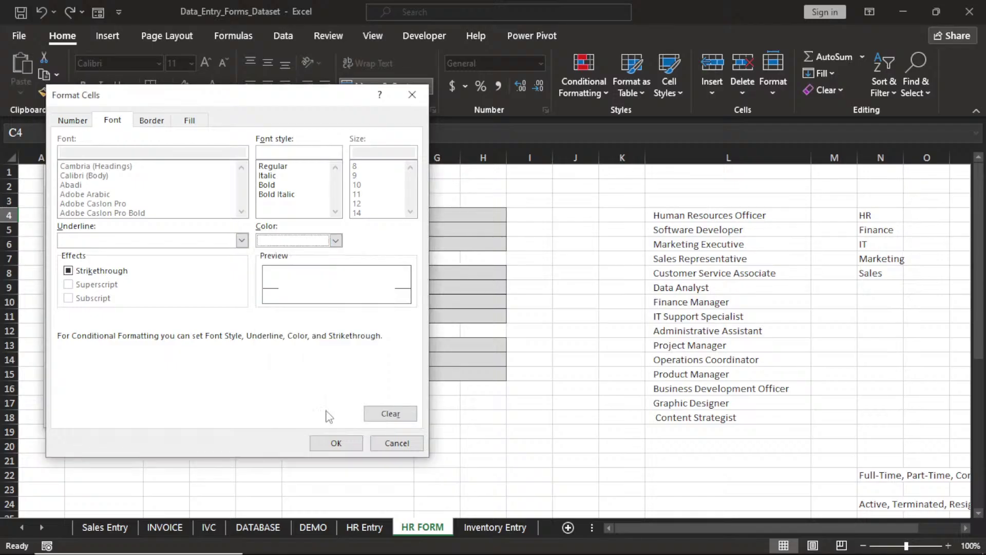
{"action": "left_click", "coordinate": [336, 443]}
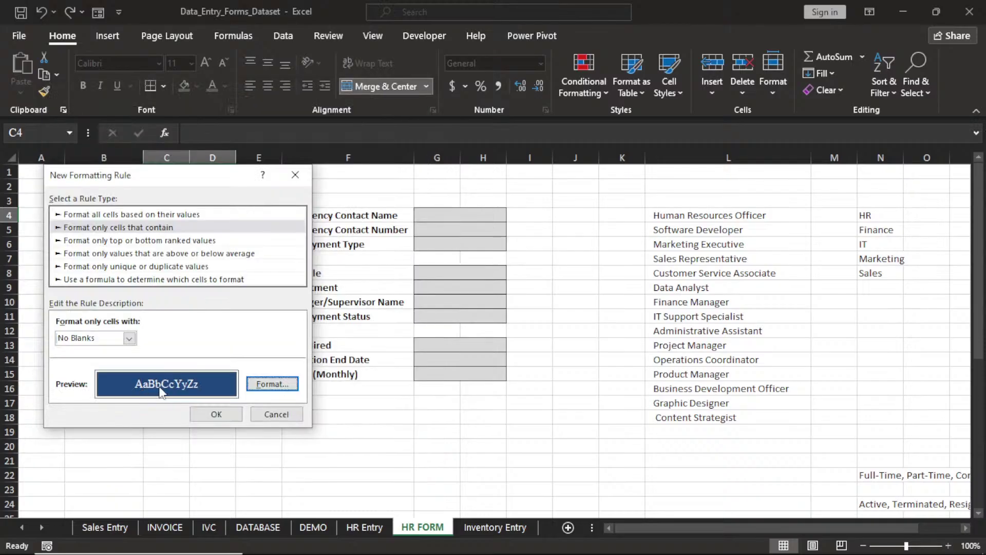
{"action": "left_click", "coordinate": [271, 384]}
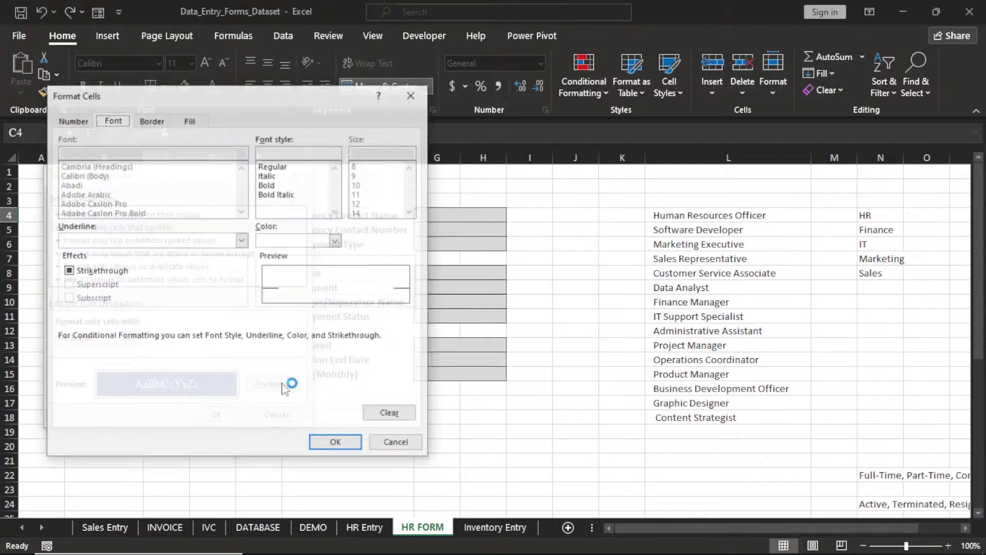
{"action": "left_click", "coordinate": [336, 442]}
{"action": "left_click", "coordinate": [225, 415]}
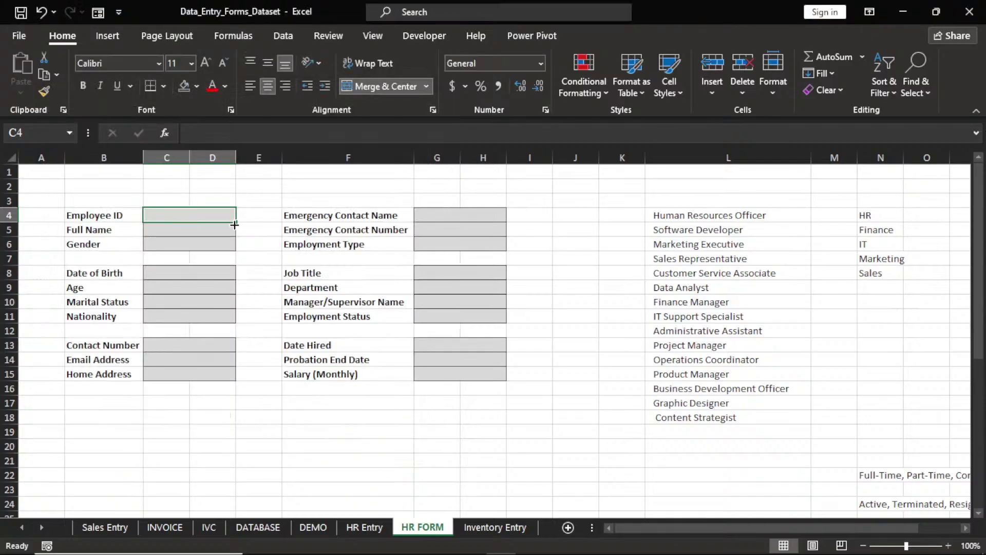
Extend the dark-blue format to Full Name and Gender, then paste it onto each section's first input
{"action": "left_click_drag", "start_coordinate": [234, 225], "coordinate": [233, 249]}
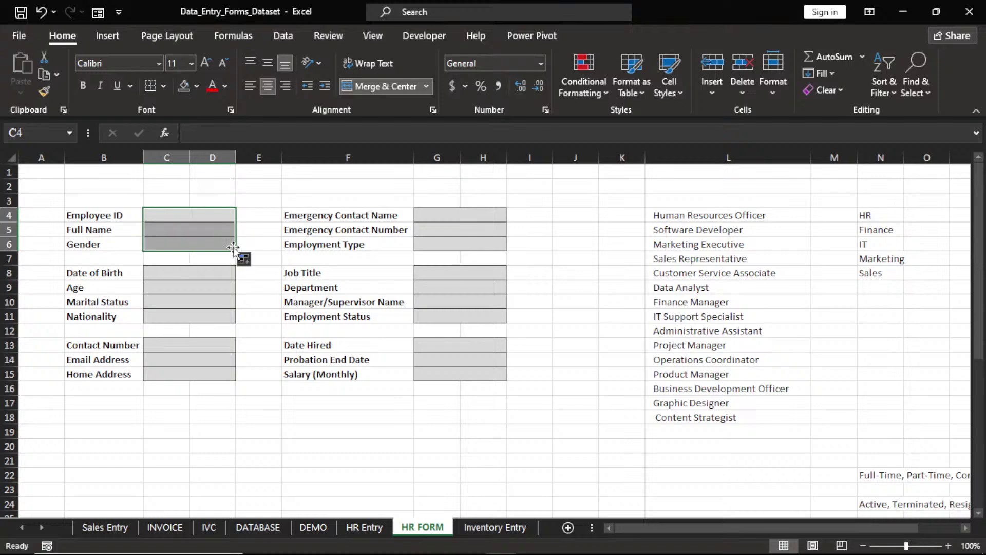
{"action": "left_click", "coordinate": [198, 244]}
{"action": "key", "text": "ctrl+c"}
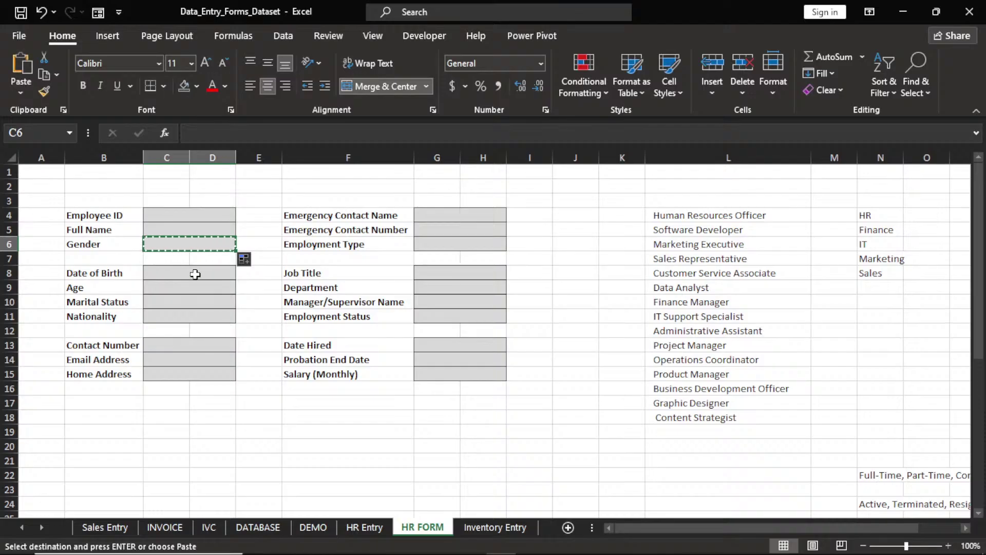
{"action": "left_click", "coordinate": [195, 273]}
{"action": "key", "text": "ctrl+v"}
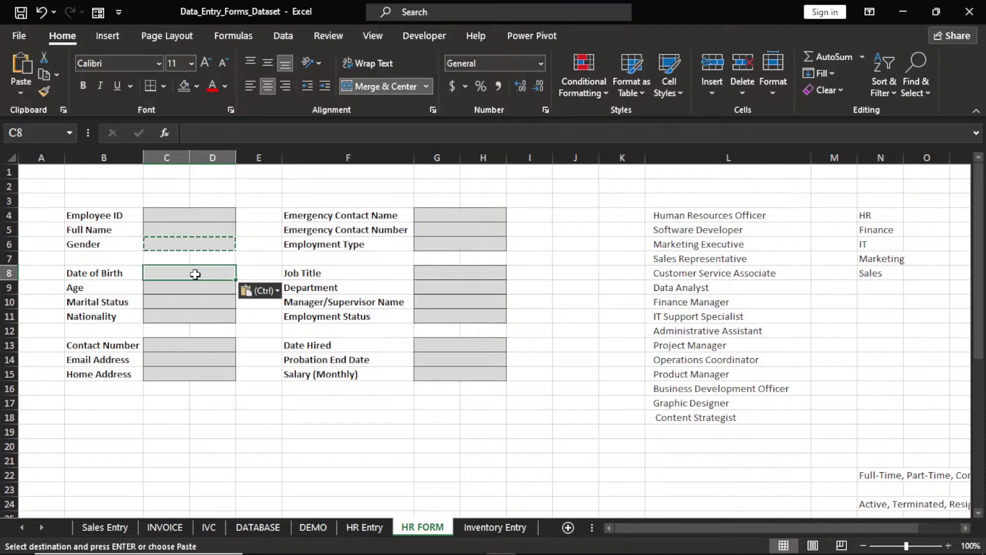
{"action": "left_click", "coordinate": [192, 345]}
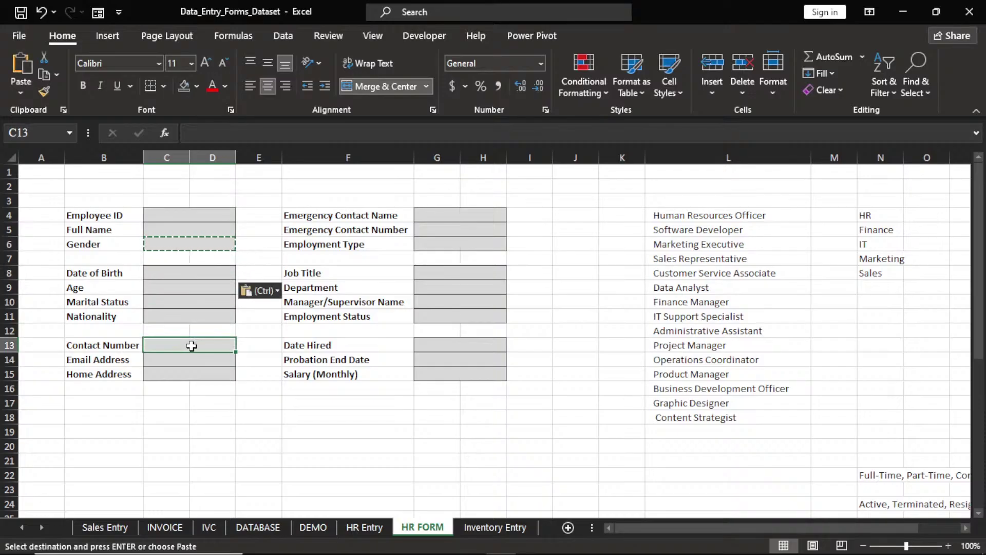
{"action": "key", "text": "ctrl+v"}
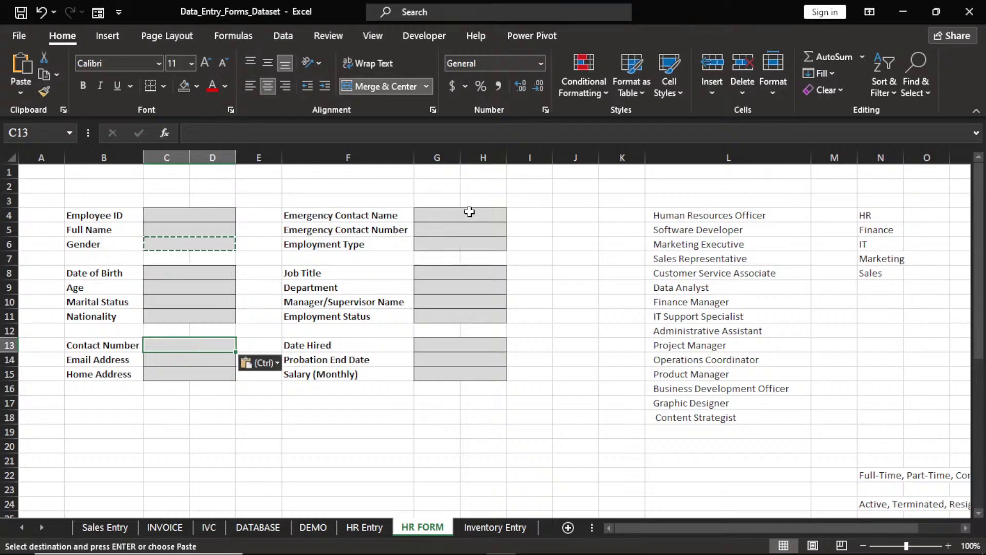
{"action": "left_click", "coordinate": [470, 212]}
{"action": "key", "text": "ctrl+v"}
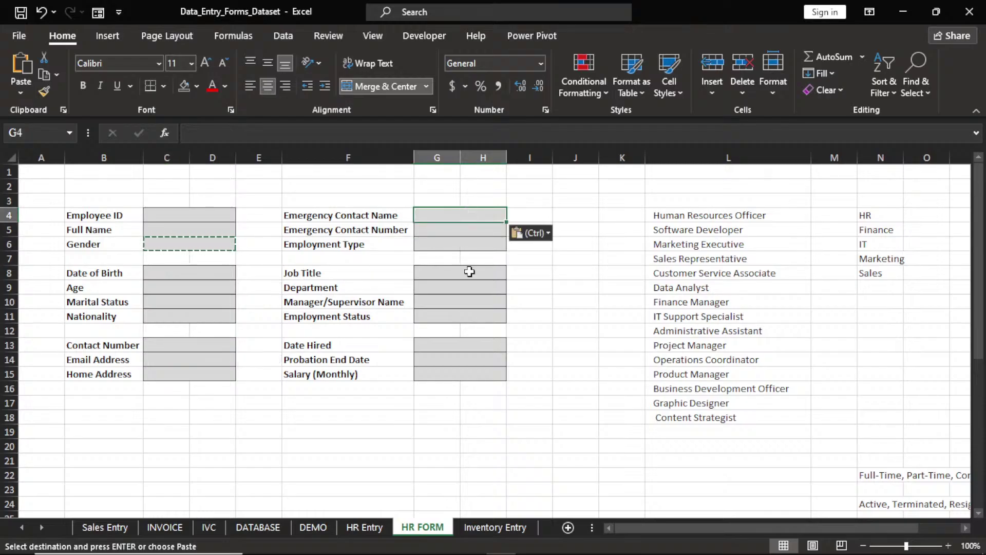
{"action": "left_click", "coordinate": [470, 271]}
{"action": "key", "text": "ctrl+v"}
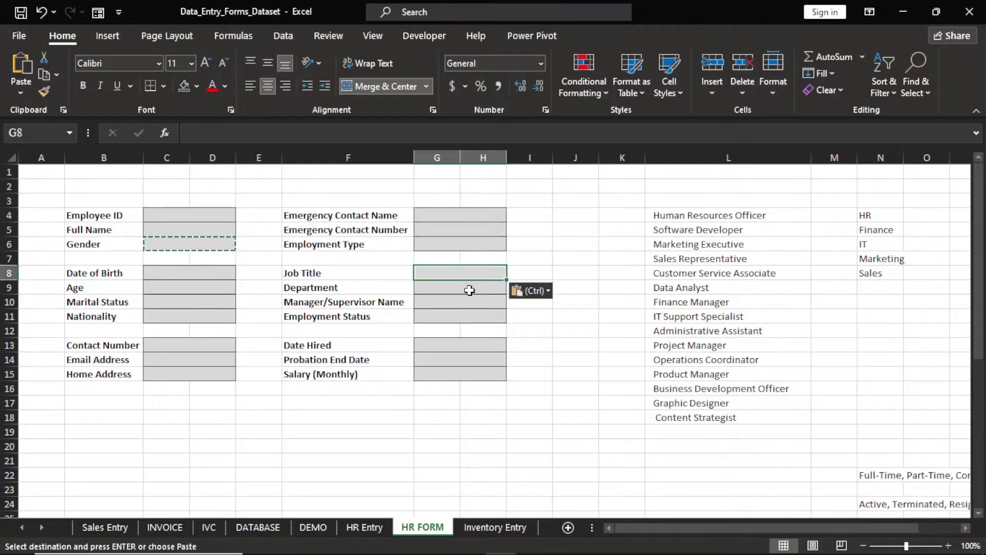
{"action": "left_click", "coordinate": [466, 341]}
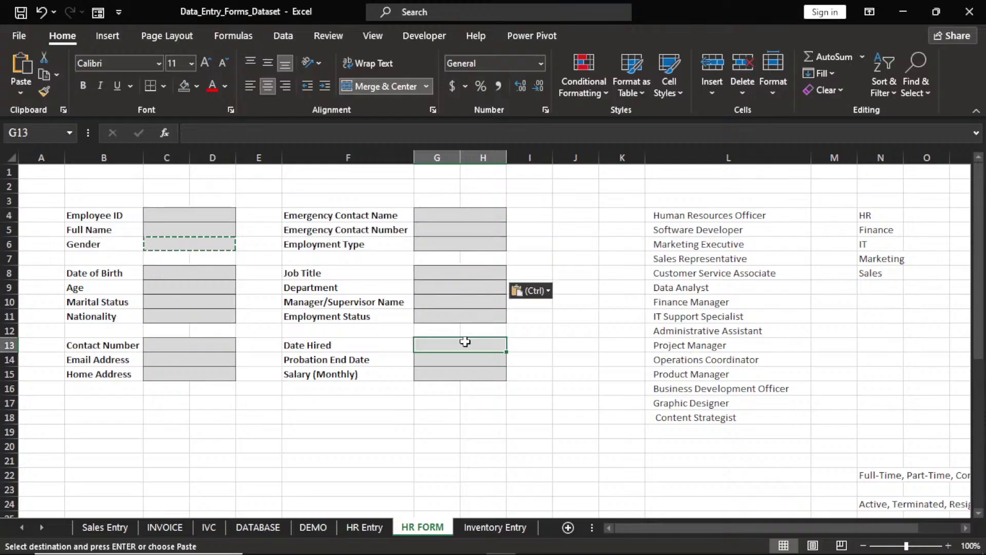
{"action": "key", "text": "ctrl+v"}
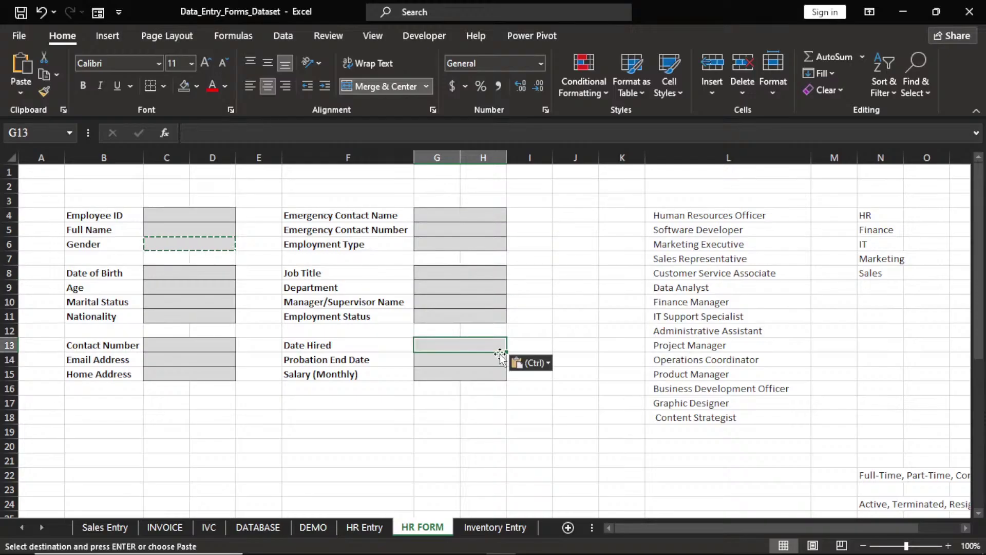
Drag the format down through Salary (Monthly), Employment Status, Employment Type, Nationality and Home Address
{"action": "left_click_drag", "start_coordinate": [500, 353], "coordinate": [506, 378]}
{"action": "left_click", "coordinate": [506, 278]}
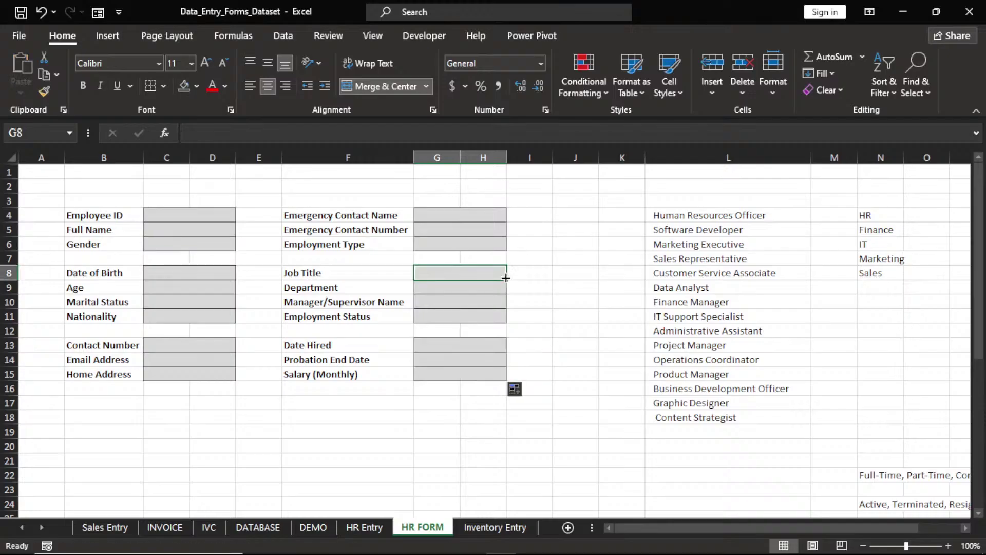
{"action": "left_click_drag", "start_coordinate": [506, 278], "coordinate": [504, 318]}
{"action": "left_click", "coordinate": [496, 215]}
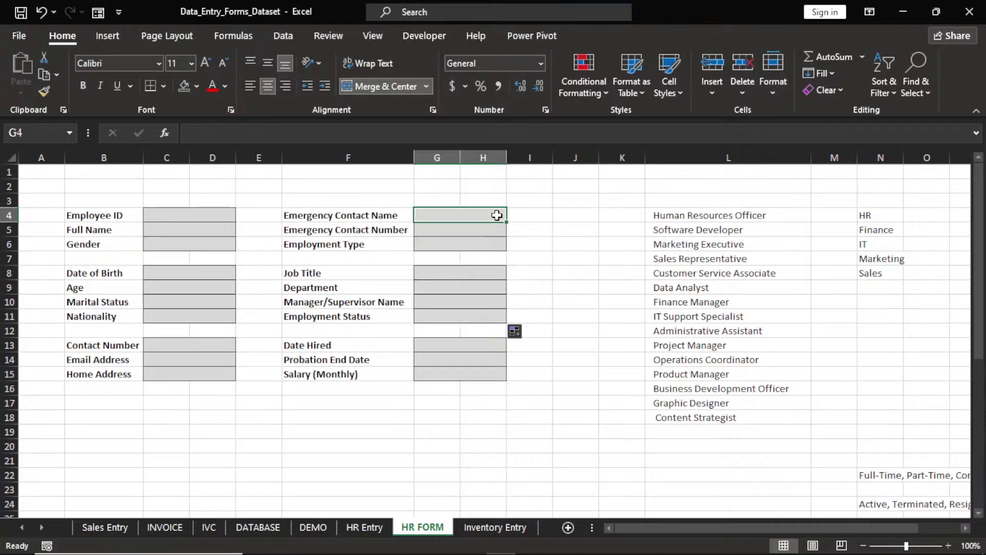
{"action": "left_click_drag", "start_coordinate": [506, 222], "coordinate": [505, 250]}
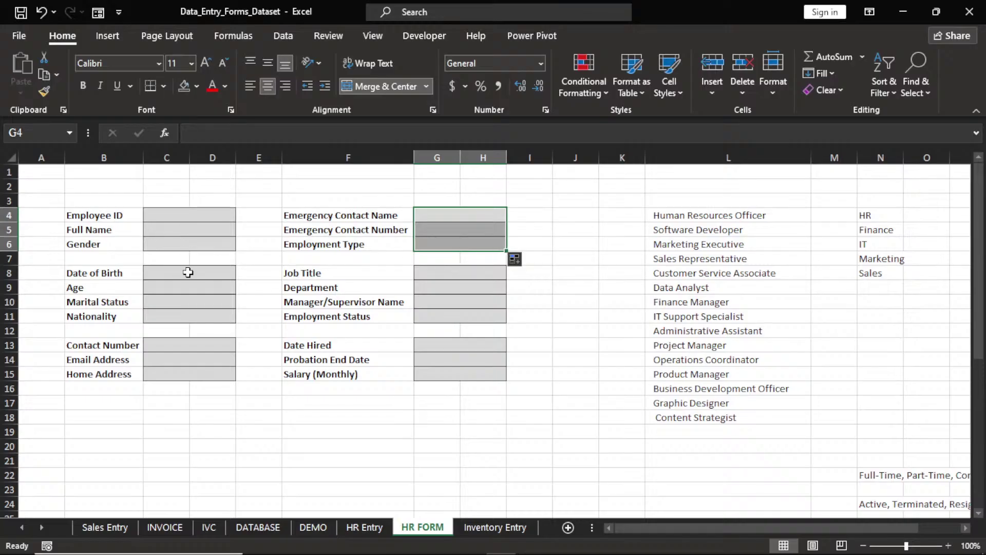
{"action": "left_click", "coordinate": [188, 272]}
{"action": "left_click_drag", "start_coordinate": [235, 279], "coordinate": [231, 321]}
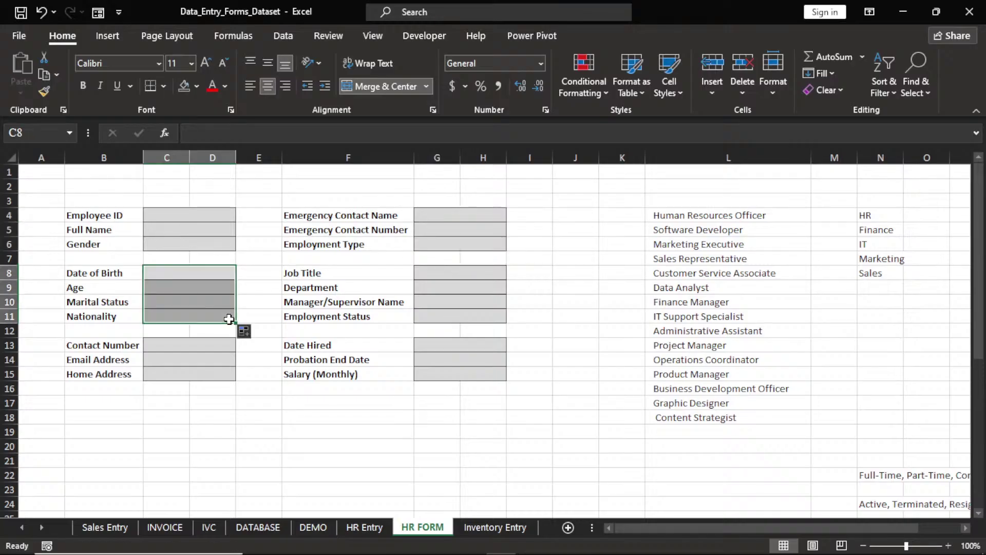
{"action": "left_click", "coordinate": [221, 346]}
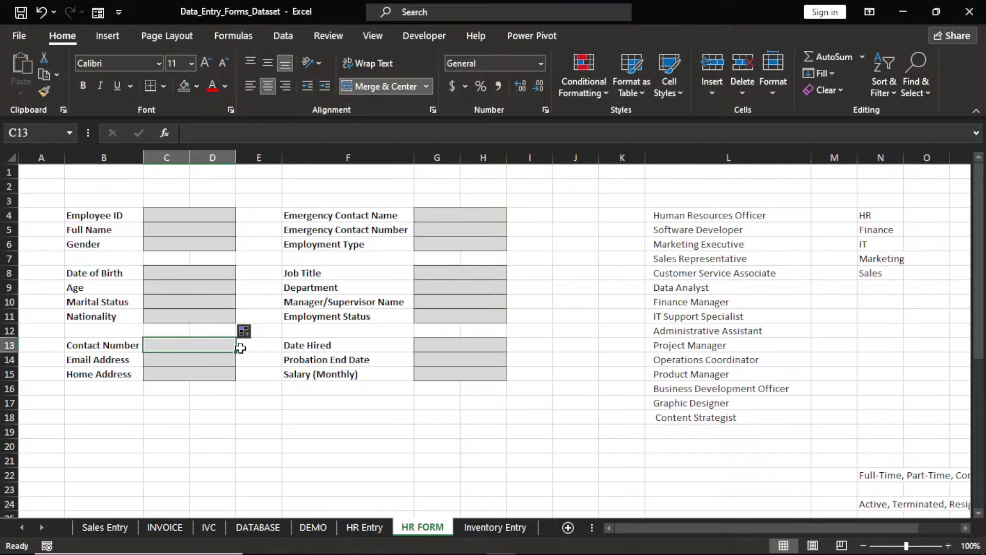
{"action": "left_click_drag", "start_coordinate": [240, 349], "coordinate": [239, 381]}
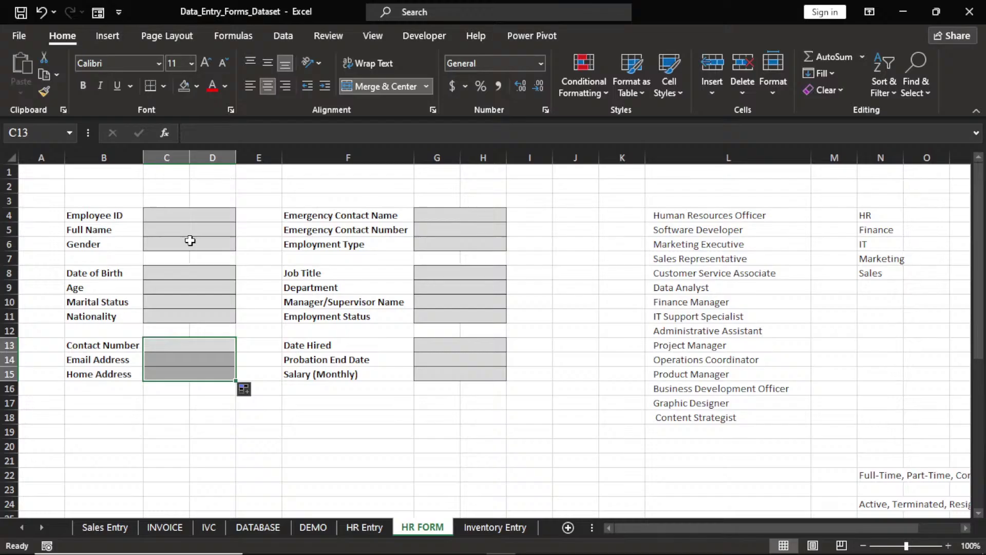
Test the Gender field with MALE, then erase it
{"action": "left_click", "coordinate": [190, 240]}
{"action": "type", "text": "MALE"}
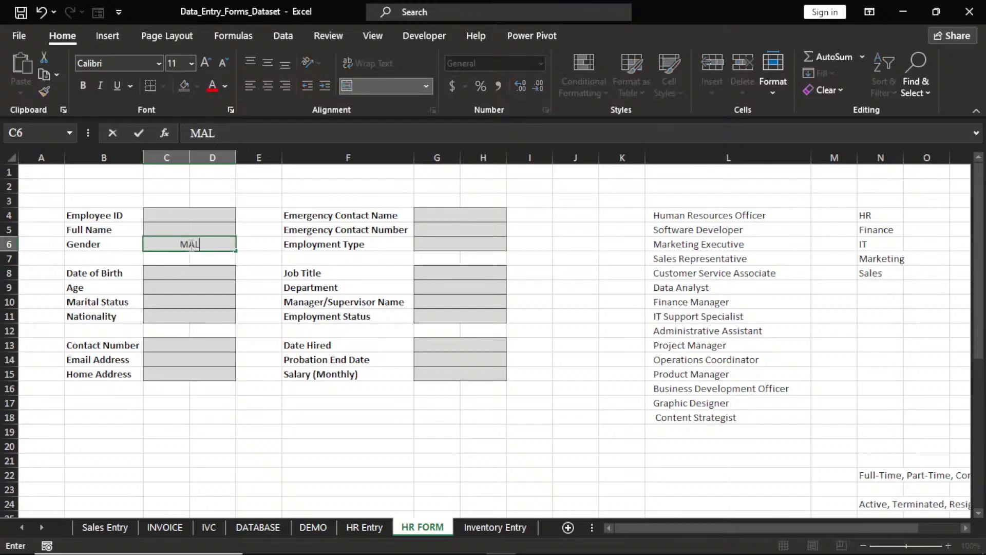
{"action": "key", "text": "Return"}
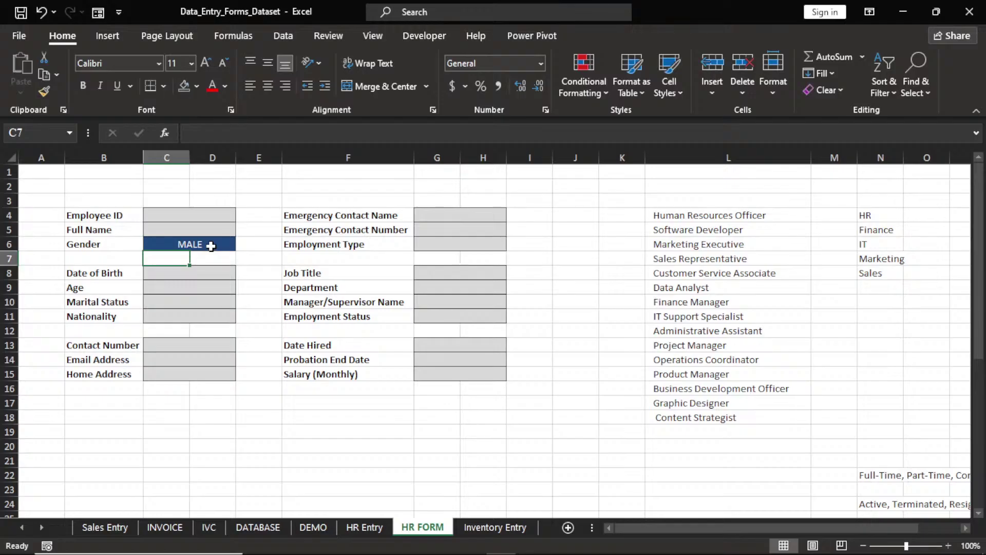
{"action": "left_click", "coordinate": [211, 246]}
{"action": "key", "text": "BackSpace"}
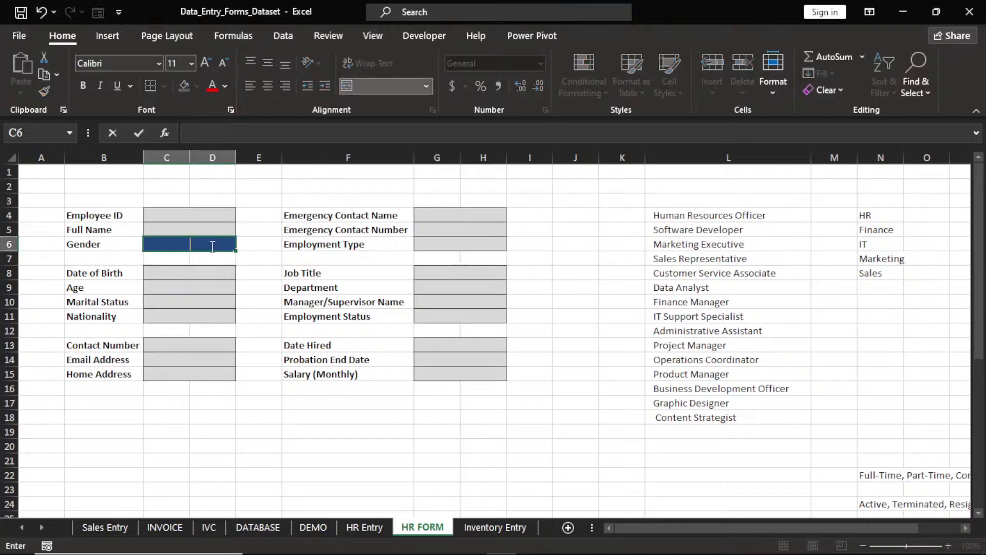
Enter test values SINGLE in Marital Status and HR in Department
{"action": "left_click", "coordinate": [200, 300]}
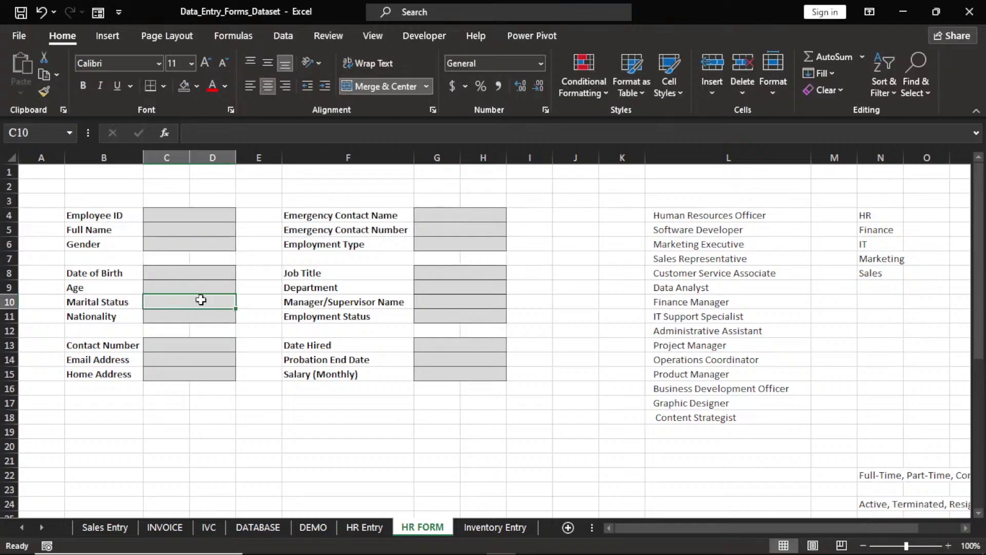
{"action": "type", "text": "SI"}
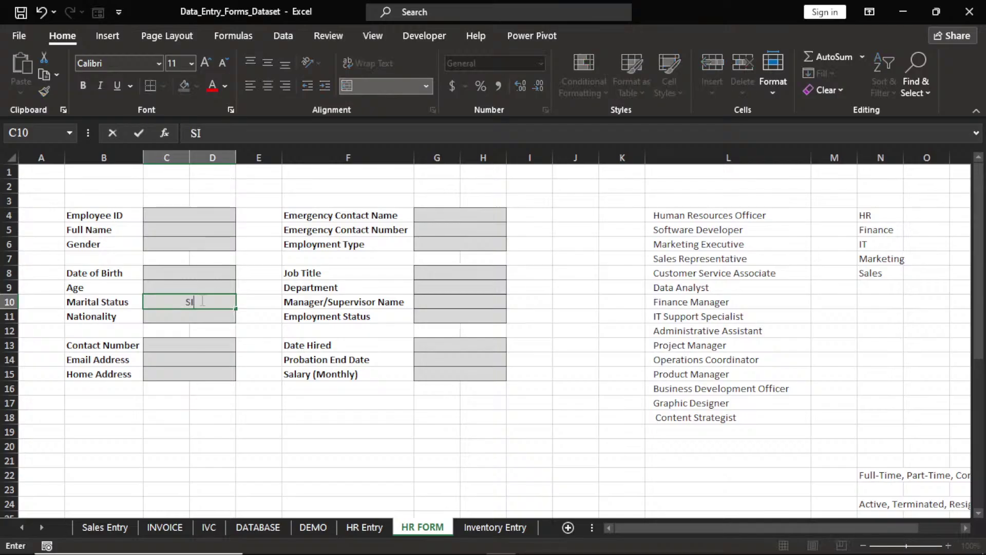
{"action": "type", "text": "NGLE"}
{"action": "key", "text": "Return"}
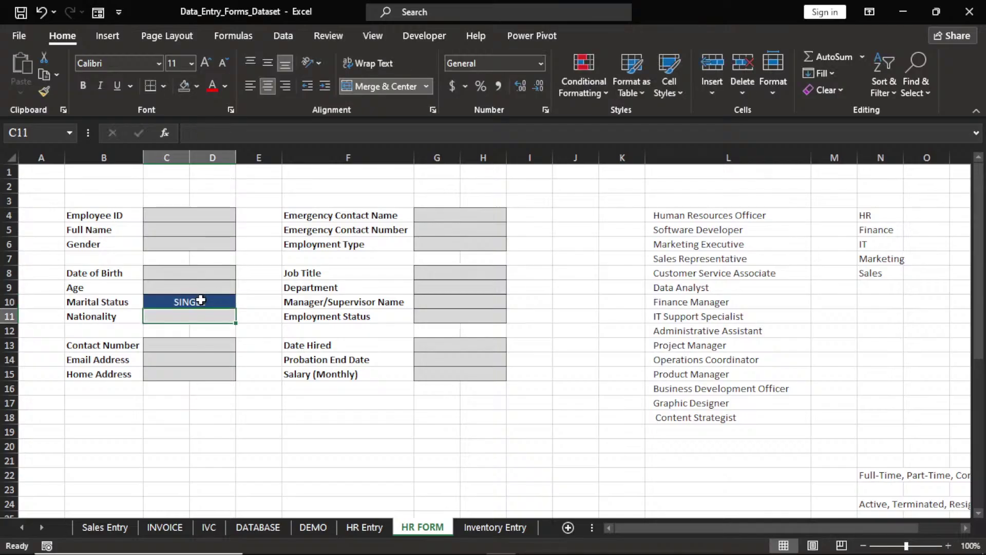
{"action": "left_click", "coordinate": [454, 288]}
{"action": "type", "text": "HR"}
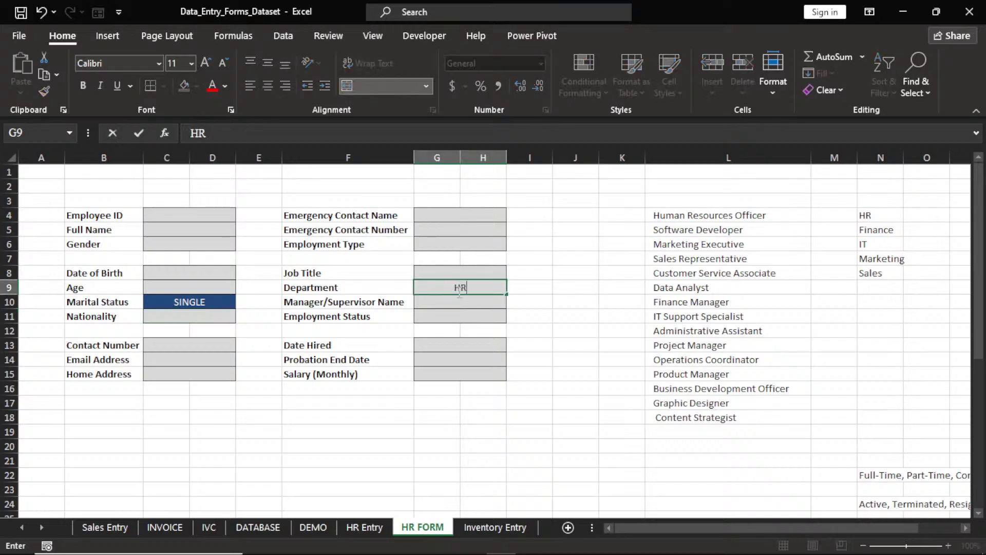
{"action": "key", "text": "Return"}
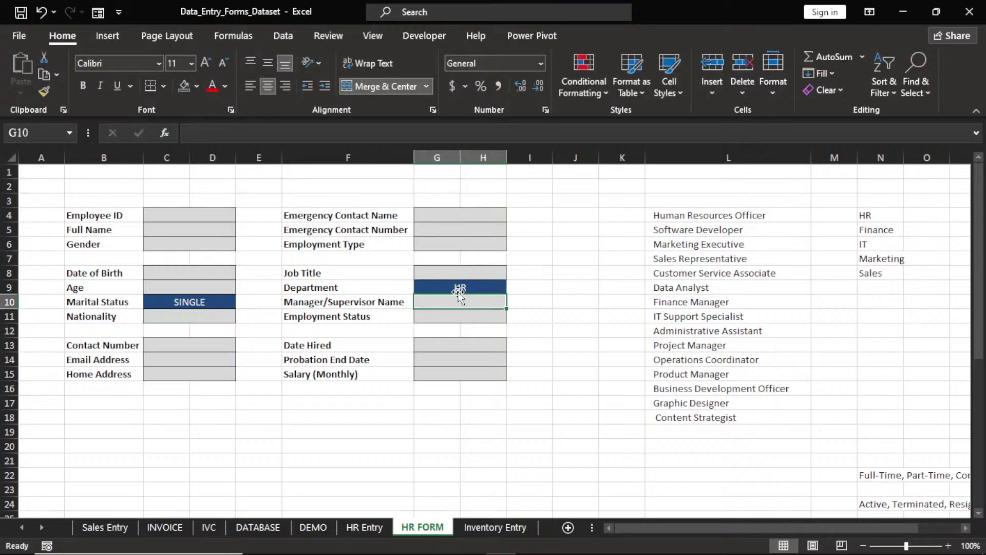
Enter test values GOV in Emergency Contact Number and TY in Probation End Date
{"action": "left_click", "coordinate": [459, 231]}
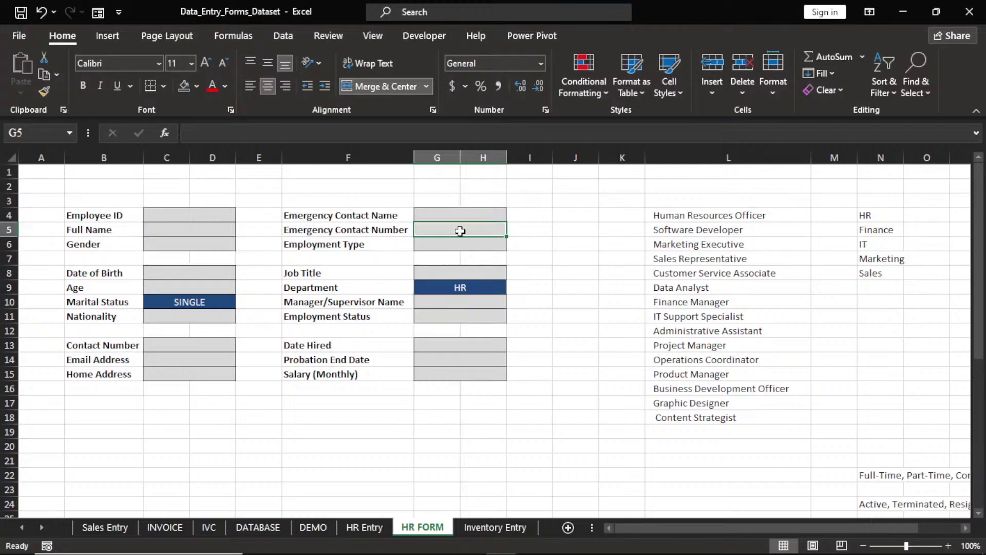
{"action": "type", "text": "GOV"}
{"action": "key", "text": "Return"}
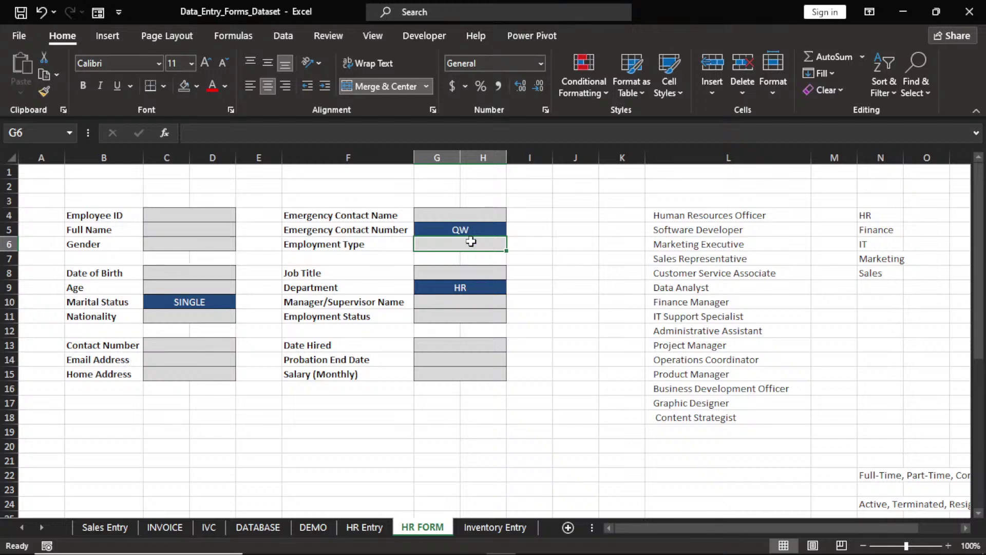
{"action": "left_click", "coordinate": [472, 361]}
{"action": "type", "text": "TY"}
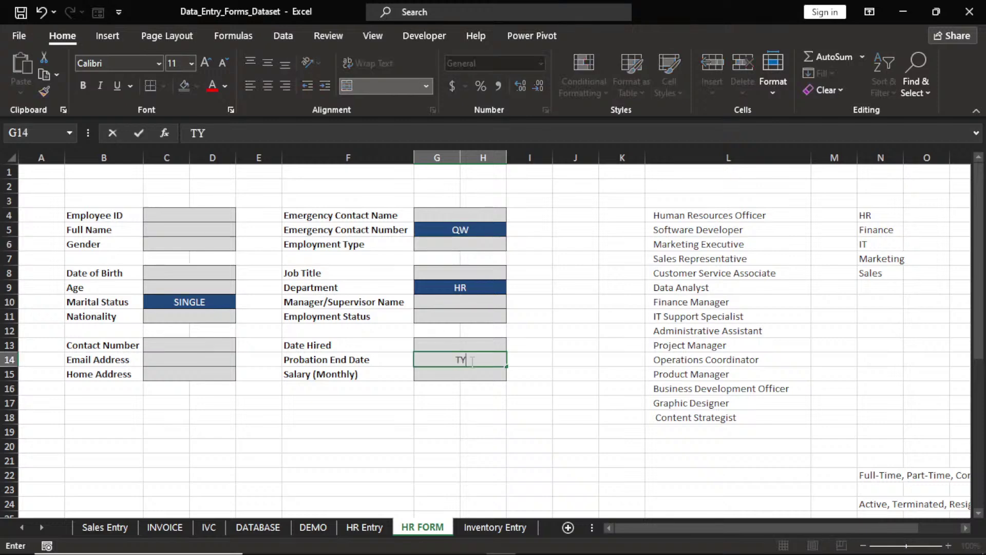
{"action": "key", "text": "ctrl+Return"}
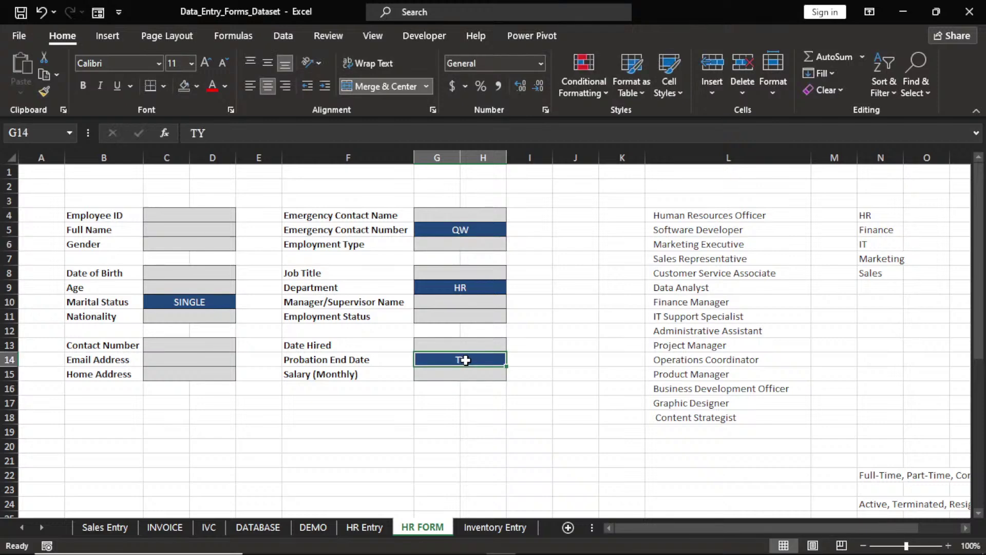
Clear the Probation End Date, Department, Emergency Contact Number and Marital Status test values
{"action": "key", "text": "Delete"}
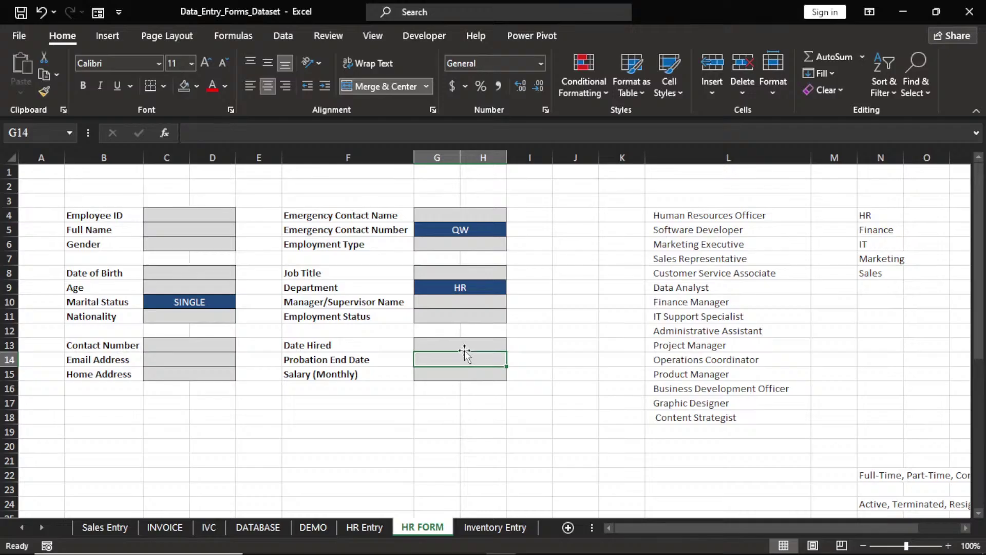
{"action": "left_click", "coordinate": [464, 290]}
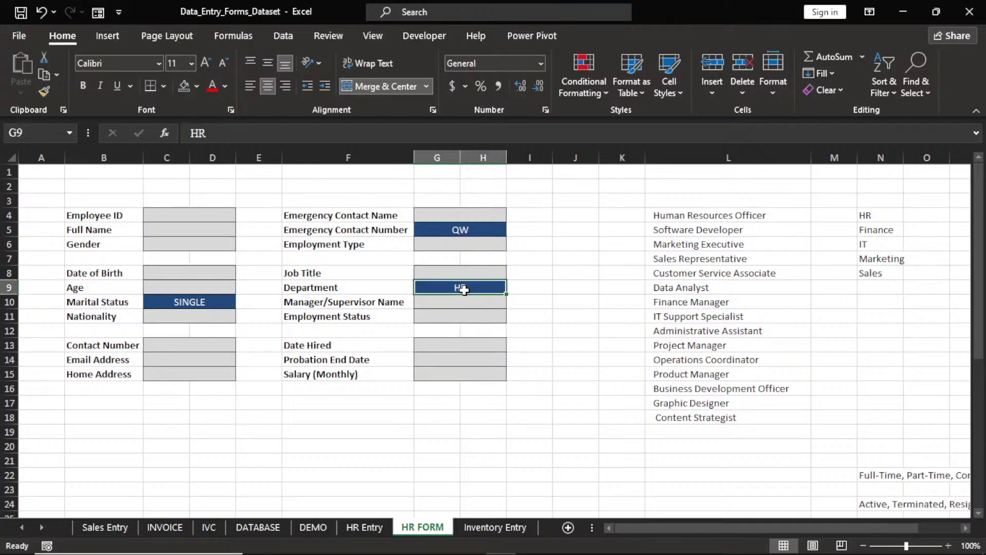
{"action": "key", "text": "Delete"}
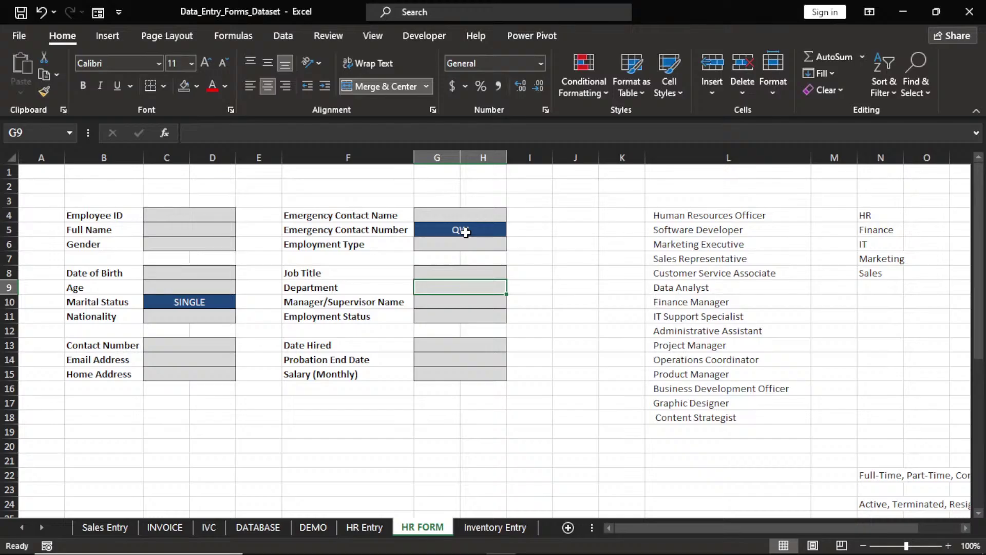
{"action": "left_click", "coordinate": [466, 232]}
{"action": "key", "text": "Delete"}
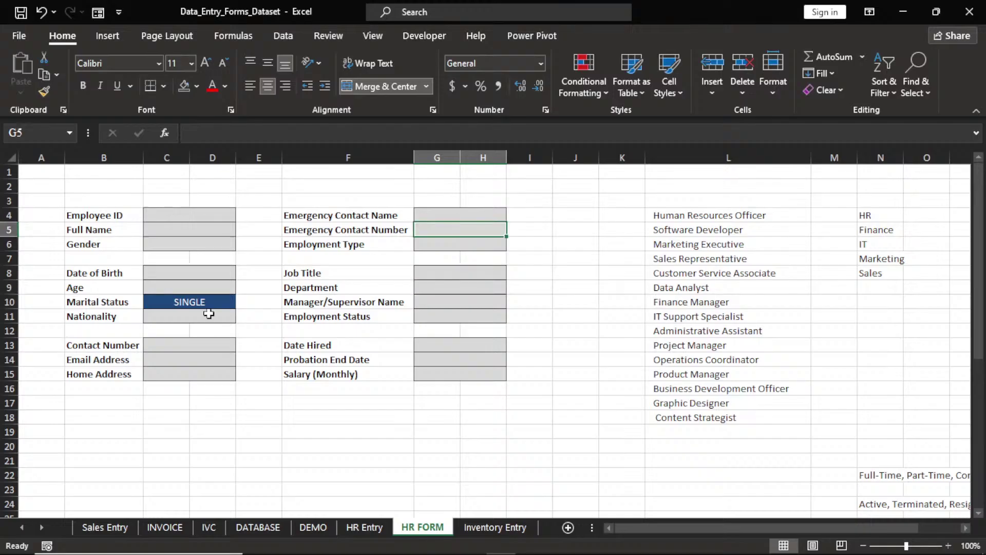
{"action": "left_click", "coordinate": [207, 305]}
{"action": "key", "text": "Delete"}
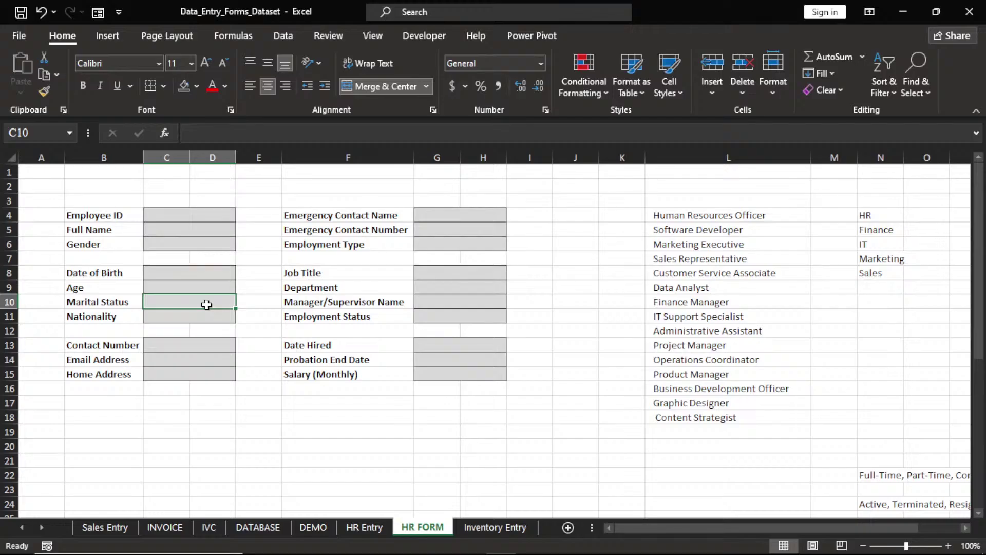
Insert a blank column at F, after undoing an accidental insert at E
{"action": "right_click", "coordinate": [265, 160]}
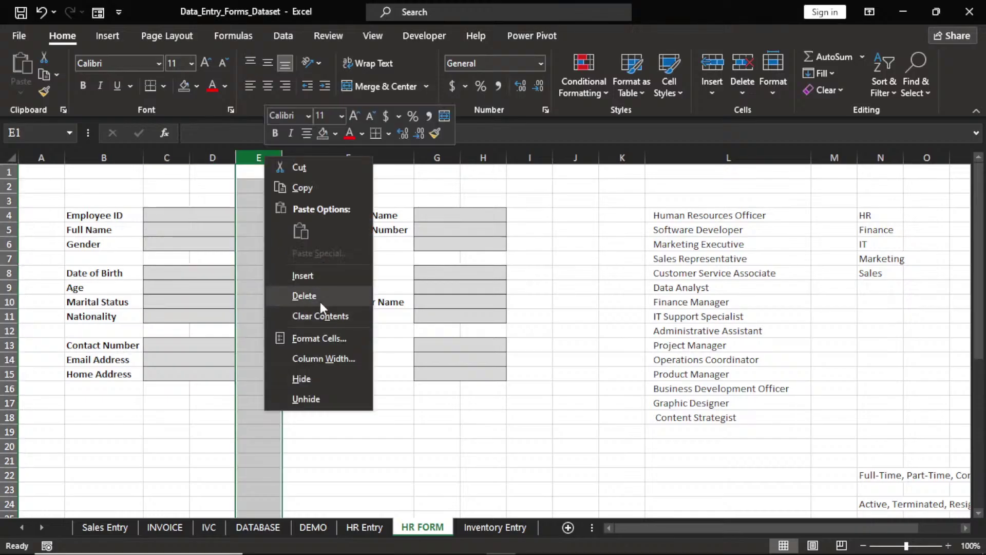
{"action": "left_click", "coordinate": [303, 276]}
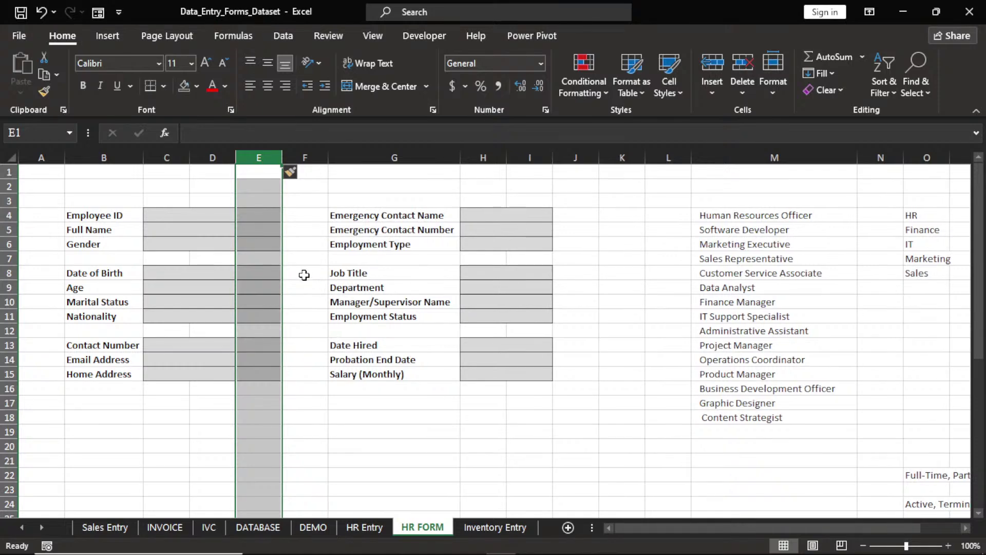
{"action": "key", "text": "ctrl+z"}
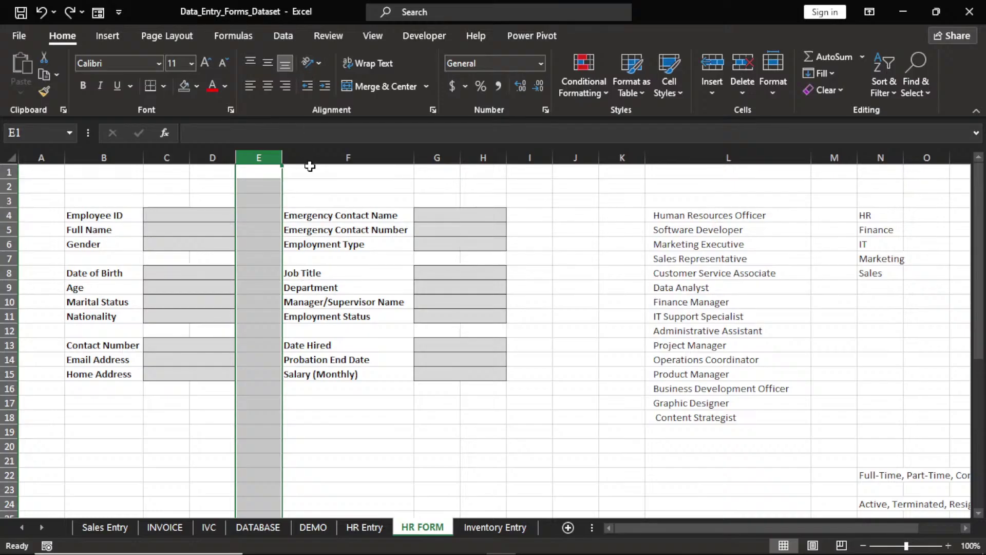
{"action": "left_click", "coordinate": [310, 166]}
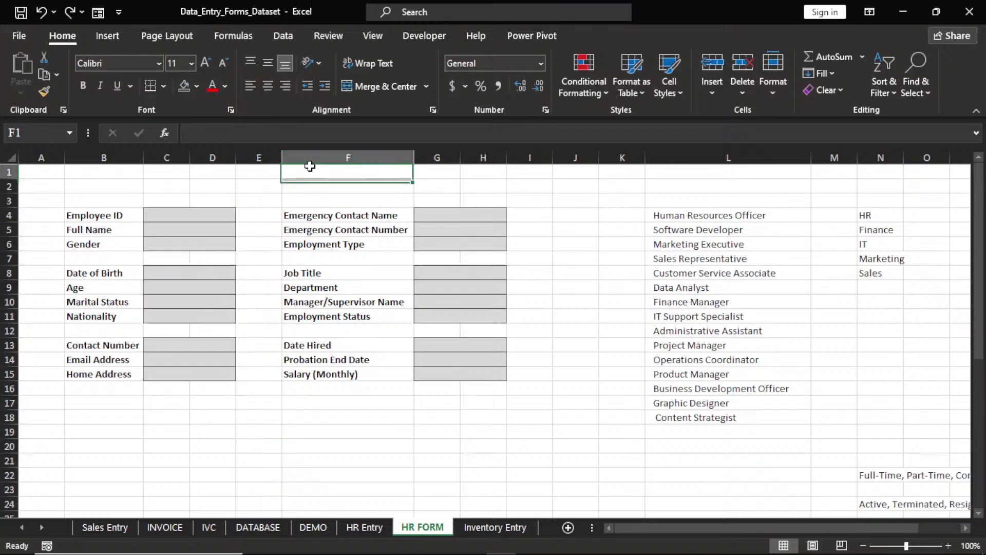
{"action": "right_click", "coordinate": [310, 158]}
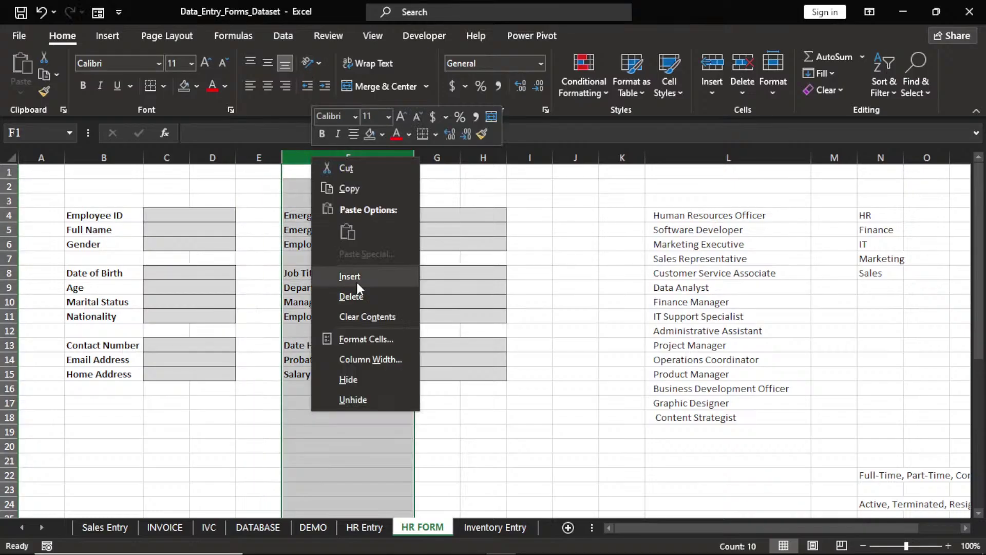
{"action": "left_click", "coordinate": [356, 280]}
Narrow column E into a thin spacer beside the left fields
{"action": "left_click", "coordinate": [290, 257]}
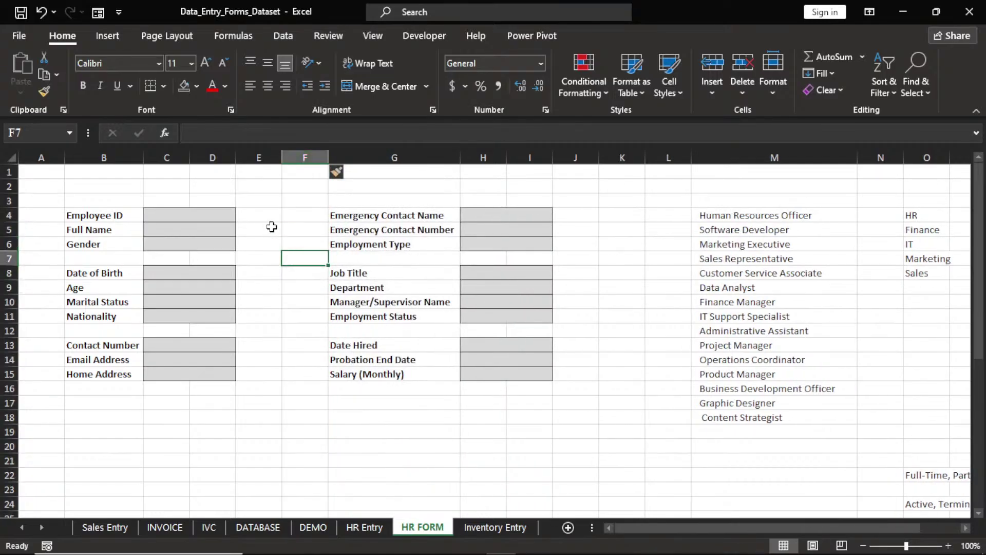
{"action": "left_click_drag", "start_coordinate": [282, 158], "coordinate": [257, 165]}
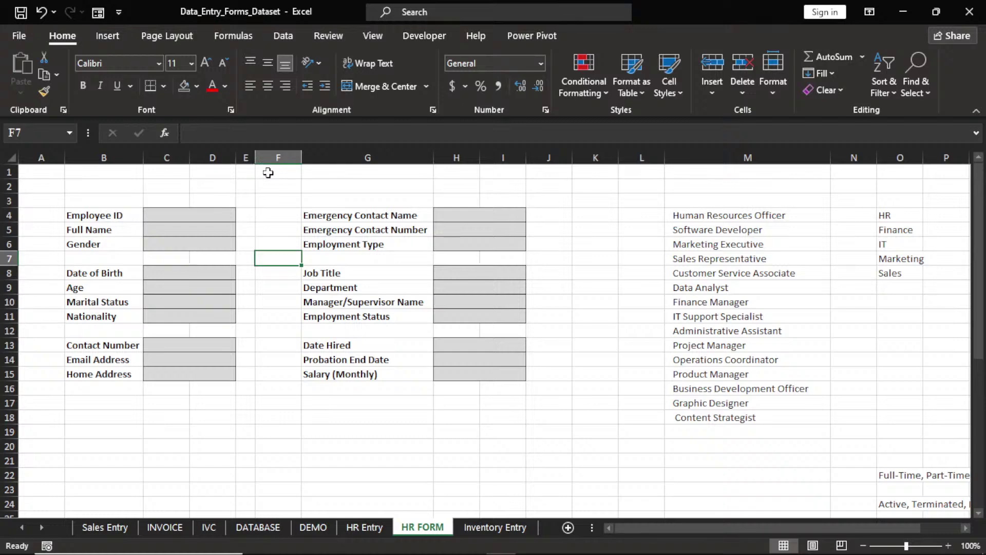
{"action": "left_click", "coordinate": [274, 215]}
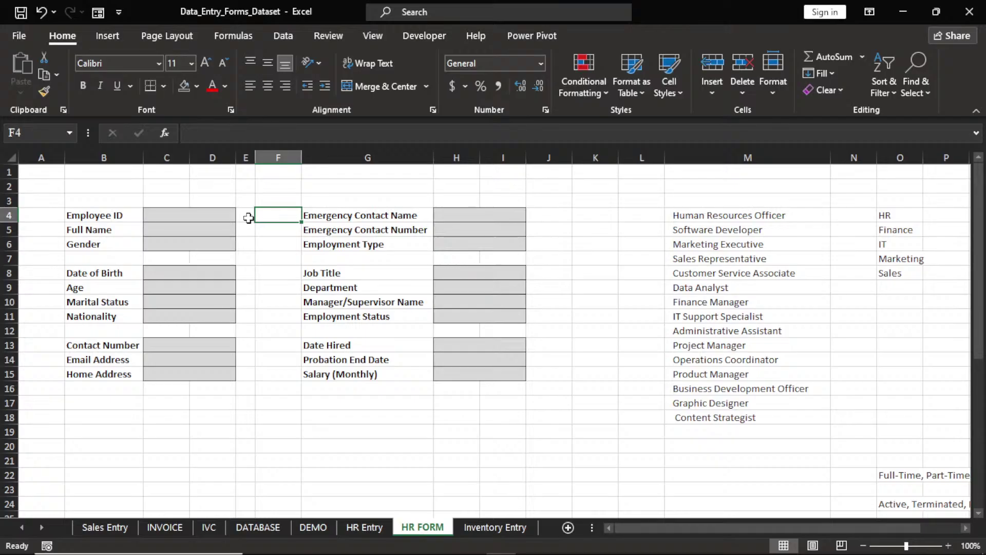
{"action": "left_click", "coordinate": [197, 214]}
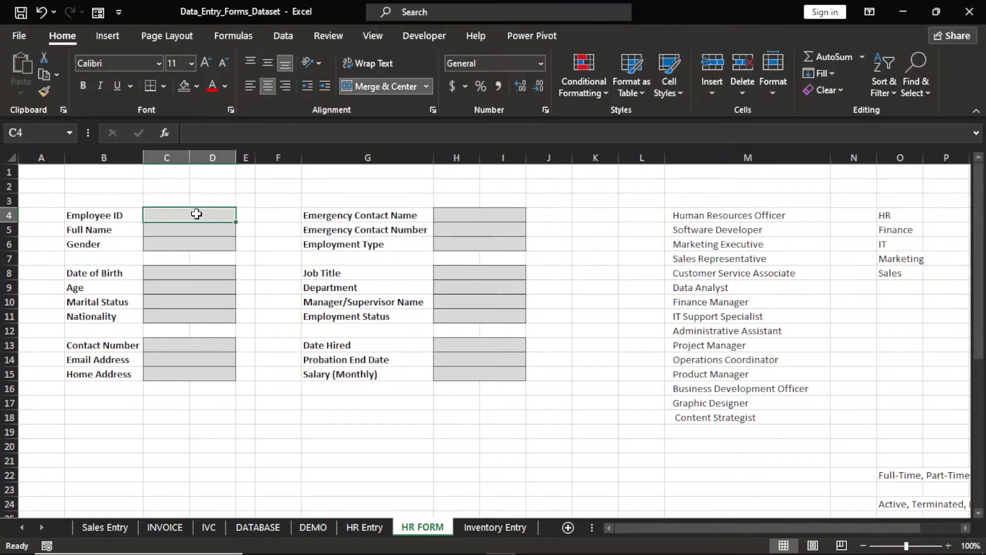
{"action": "type", "text": "121"}
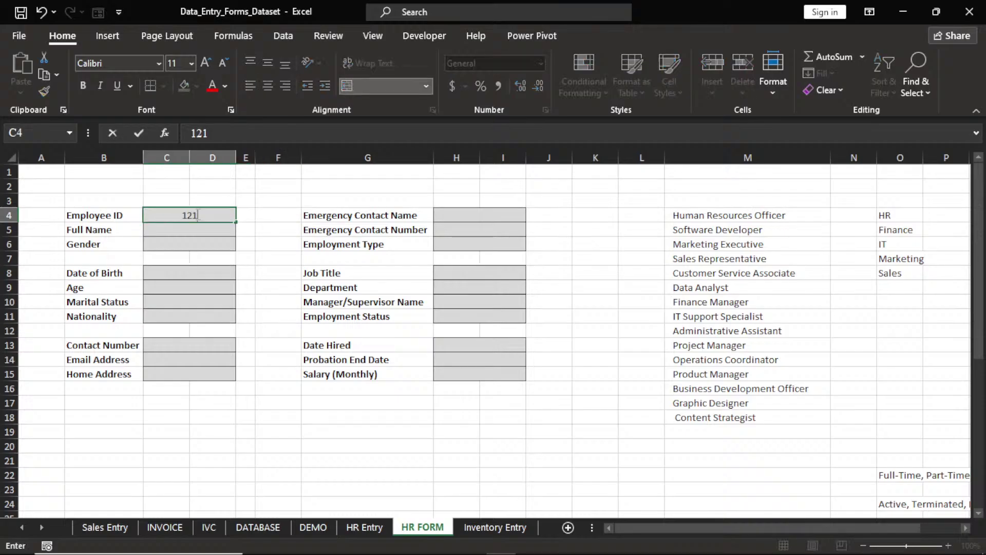
{"action": "key", "text": "Return"}
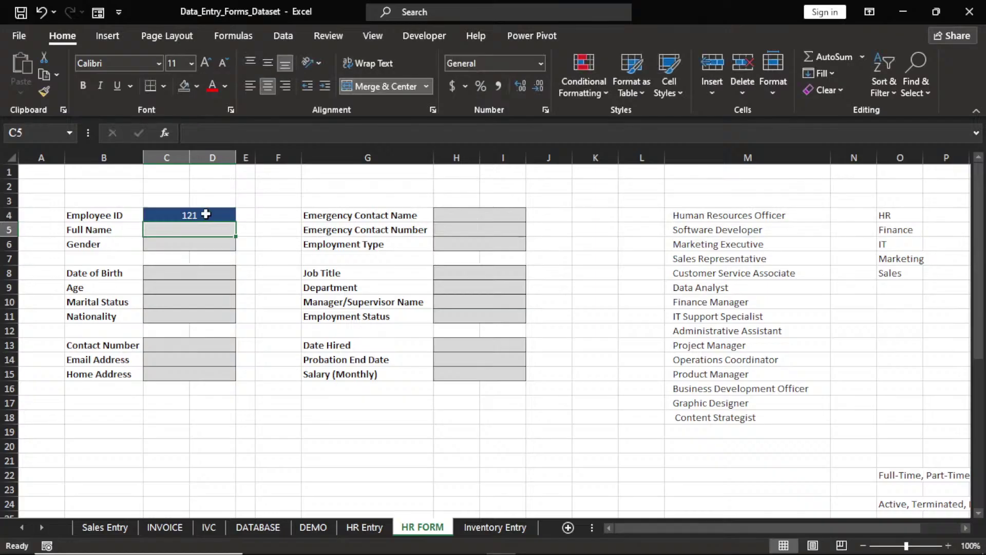
{"action": "left_click", "coordinate": [206, 214]}
{"action": "key", "text": "BackSpace"}
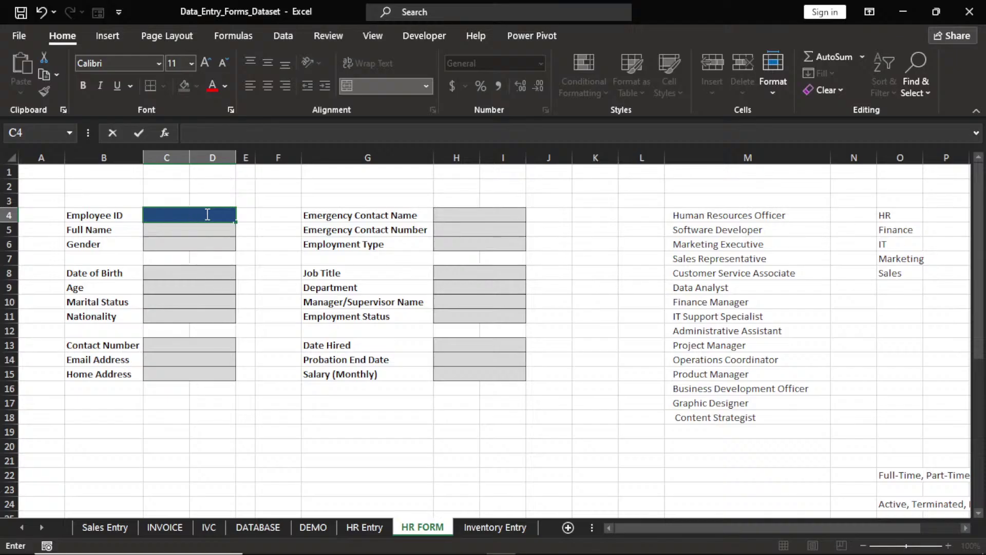
{"action": "left_click", "coordinate": [245, 218]}
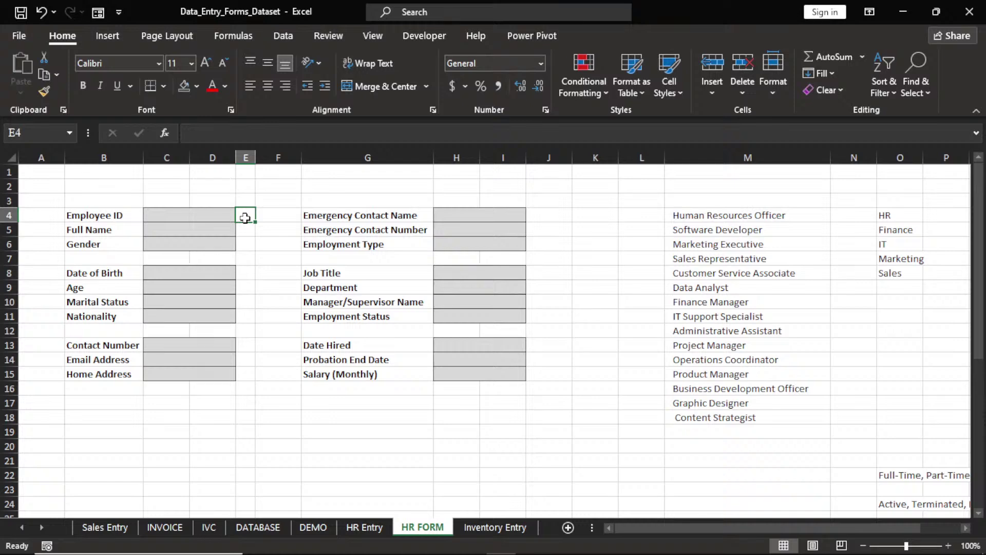
Enter =IF(C4="","","p") in E4 so it shows p once Employee ID is filled
{"action": "type", "text": "="}
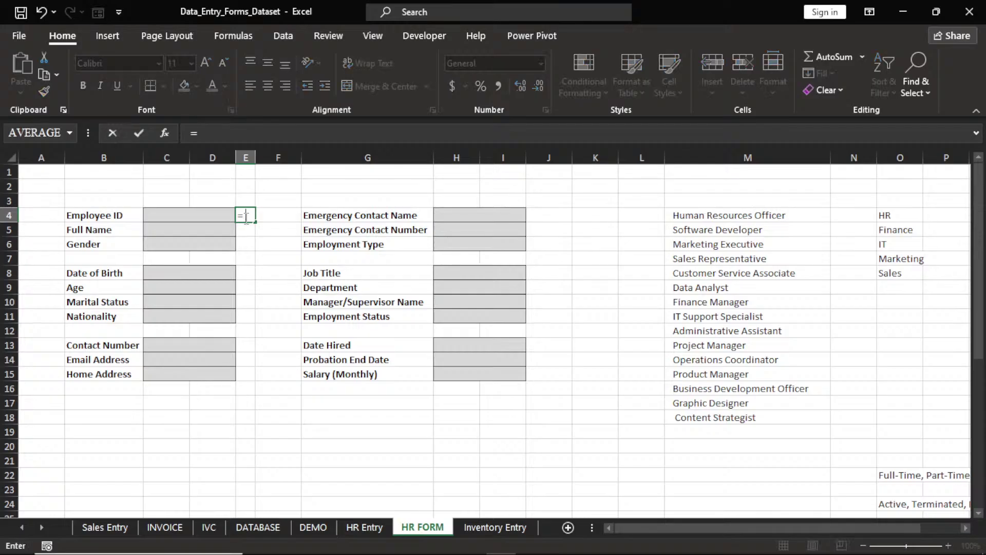
{"action": "type", "text": "IF"}
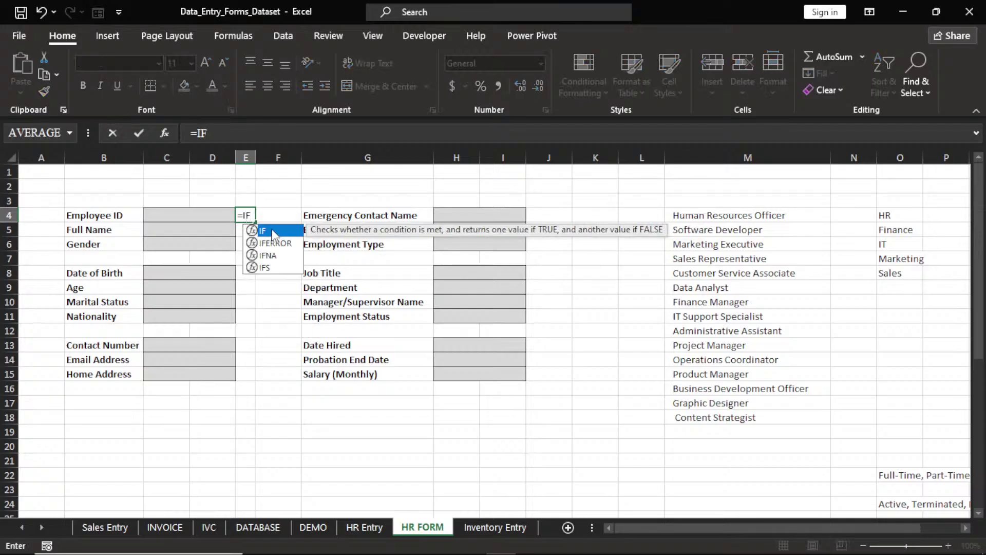
{"action": "double_click", "coordinate": [274, 234]}
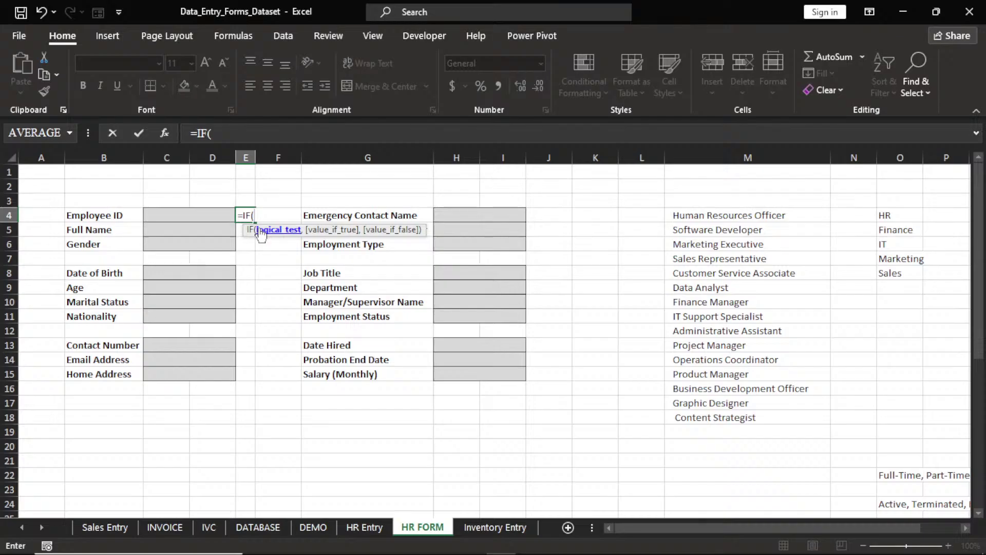
{"action": "left_click", "coordinate": [186, 215]}
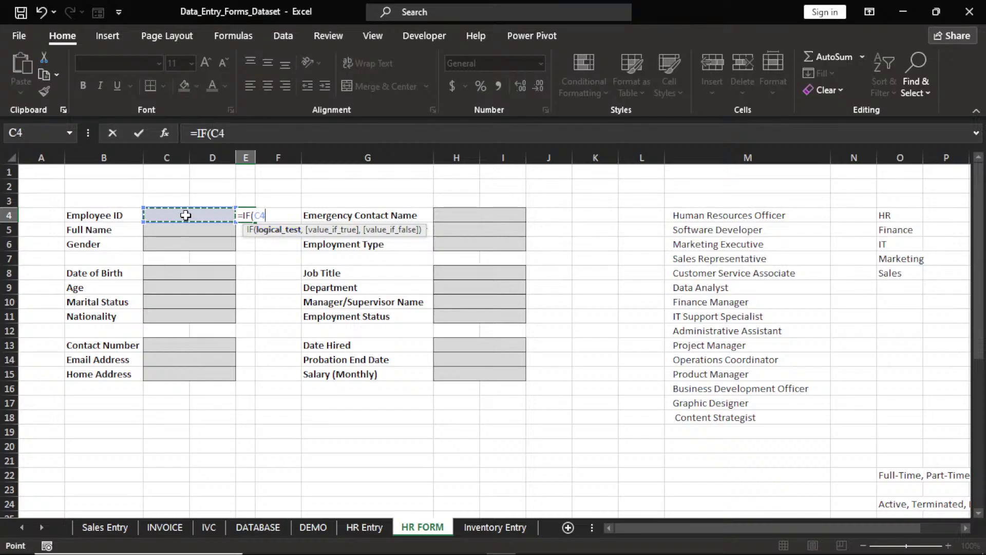
{"action": "type", "text": "="}
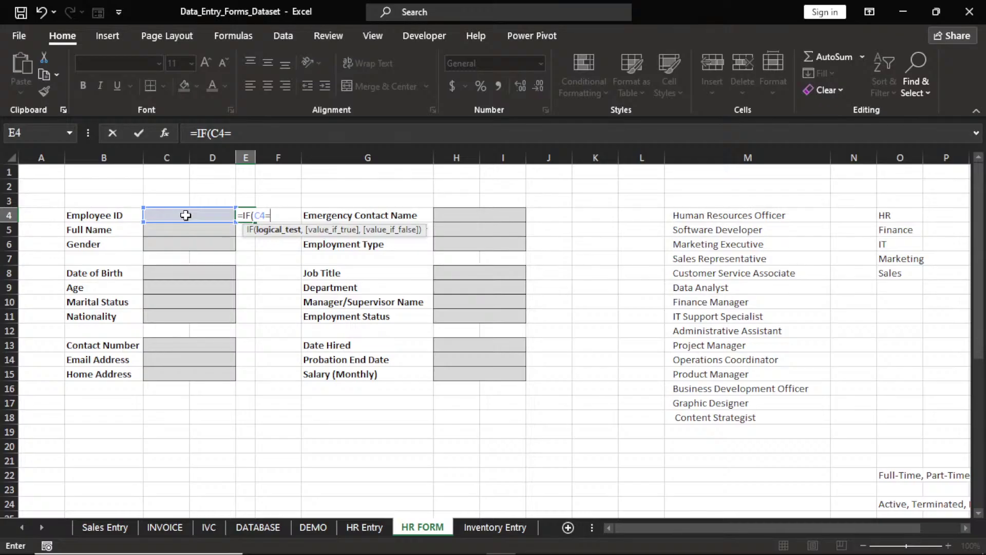
{"action": "type", "text": "\""}
{"action": "type", "text": "\""}
{"action": "type", "text": ","}
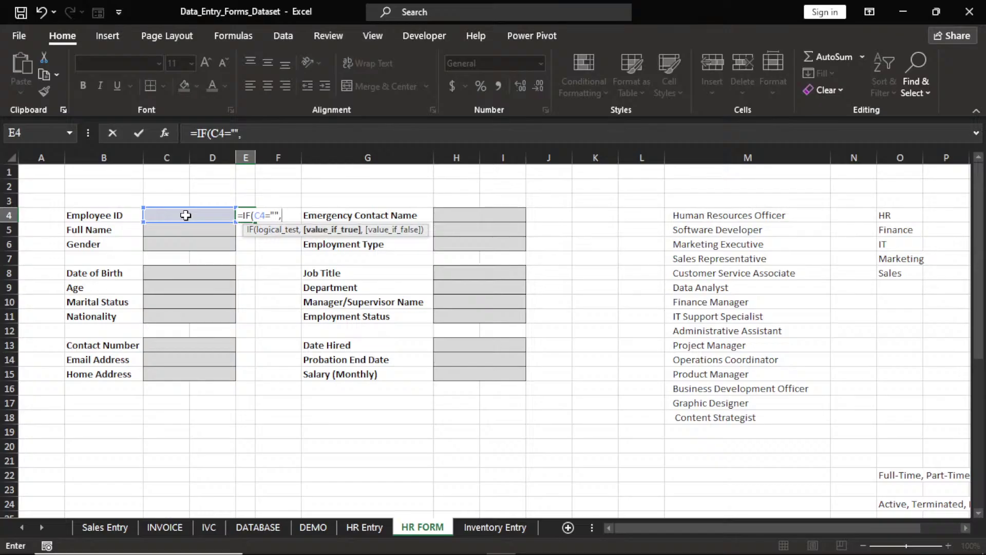
{"action": "type", "text": "\"\""}
{"action": "type", "text": ","}
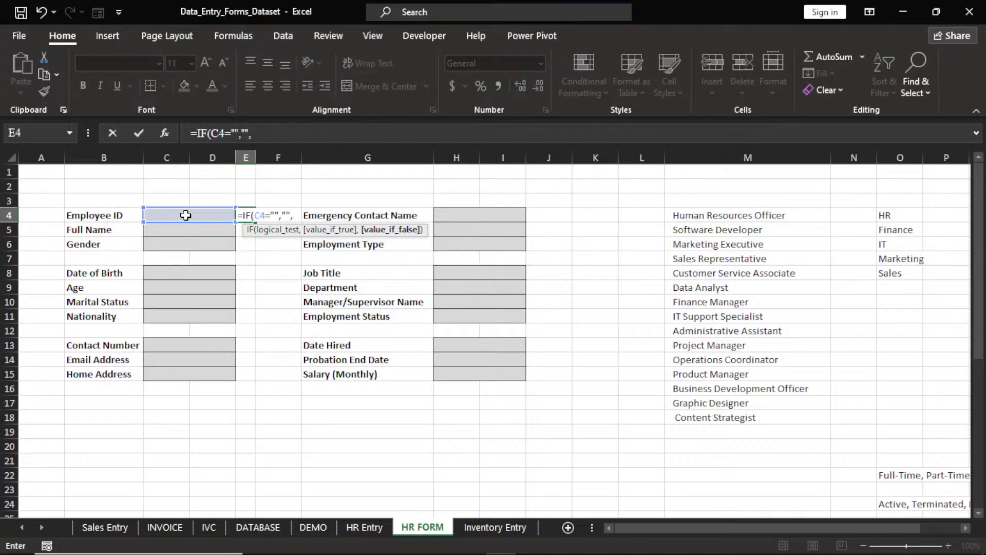
{"action": "type", "text": "\"P"}
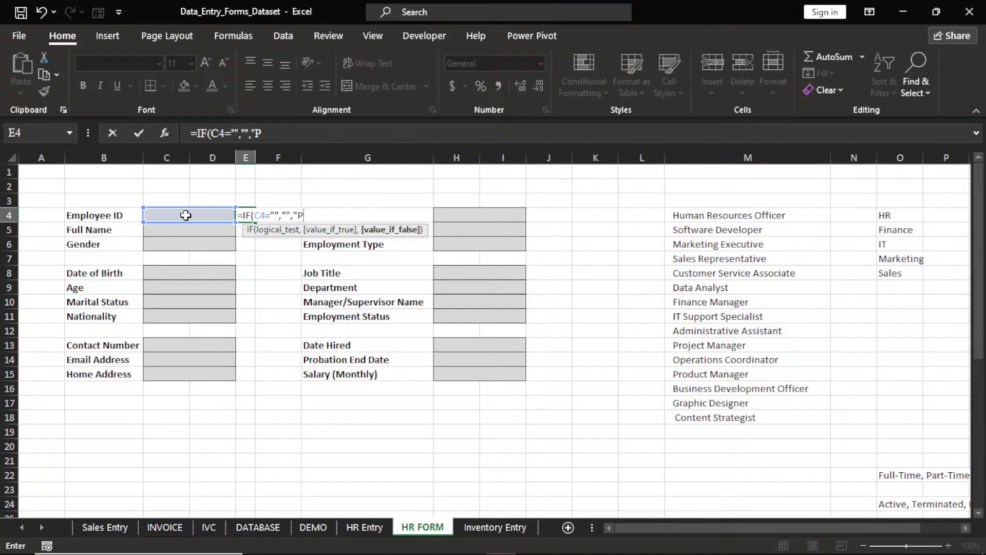
{"action": "key", "text": "BackSpace"}
{"action": "type", "text": "p"}
{"action": "key", "text": "BackSpace"}
{"action": "type", "text": "P"}
{"action": "key", "text": "BackSpace"}
{"action": "type", "text": "p\")"}
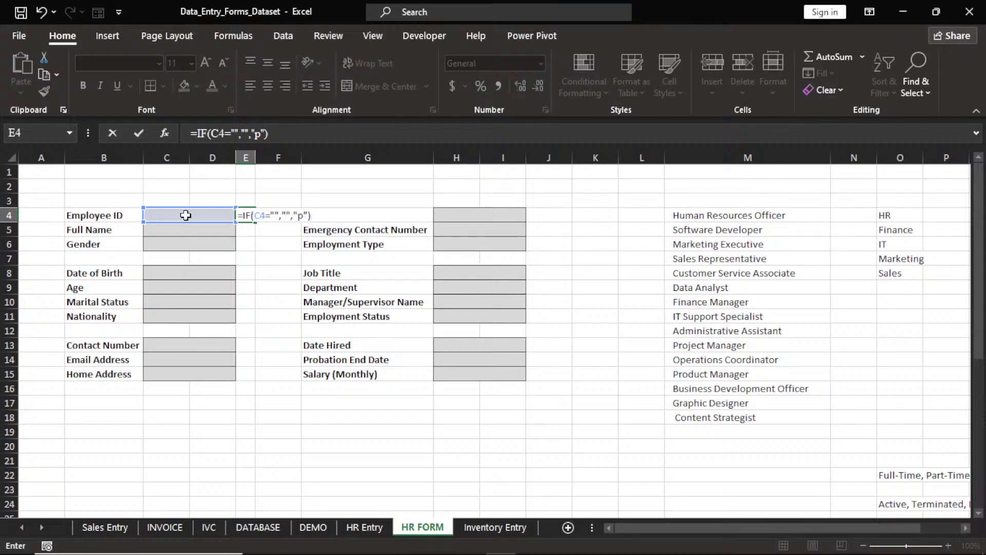
{"action": "key", "text": "Return"}
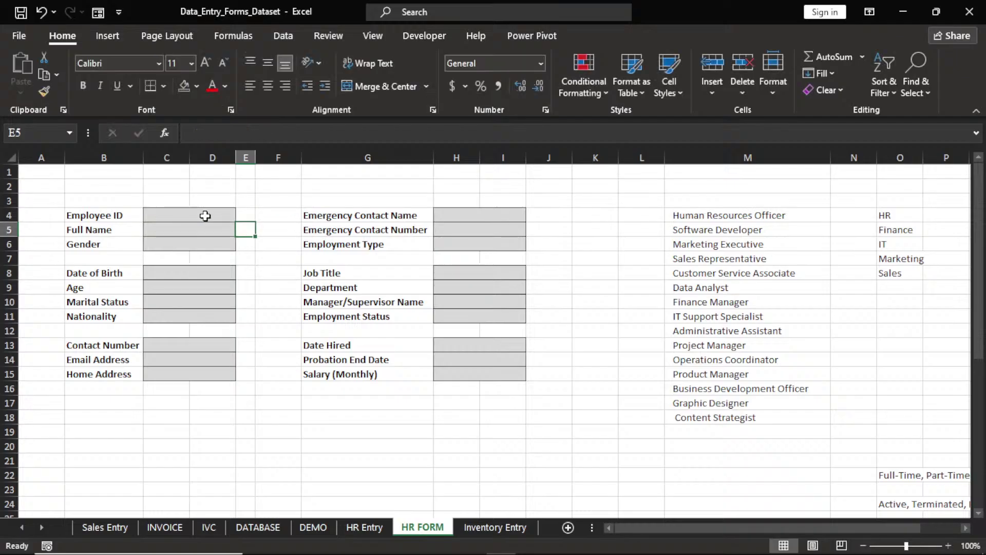
{"action": "left_click", "coordinate": [205, 216]}
{"action": "left_click", "coordinate": [243, 215]}
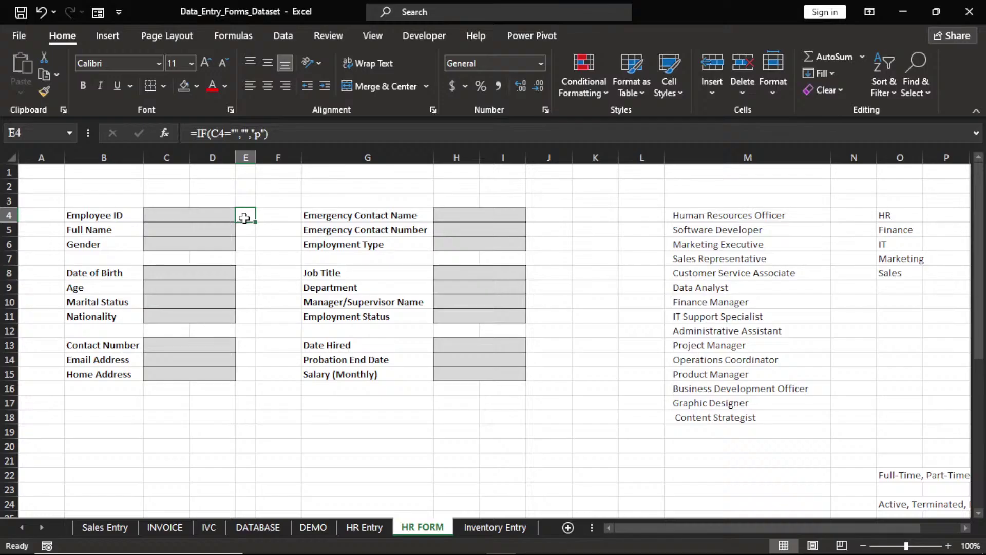
{"action": "left_click", "coordinate": [203, 216]}
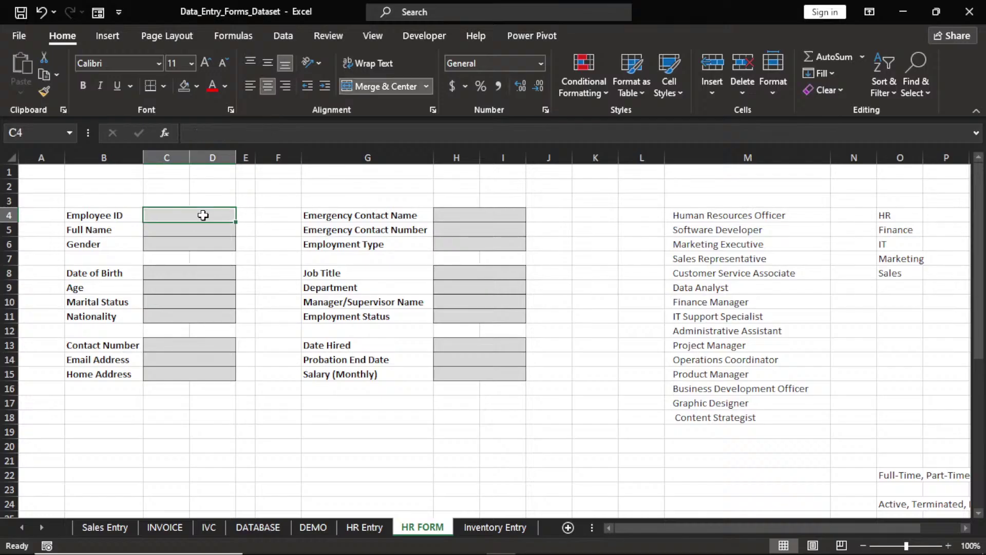
{"action": "type", "text": "121"}
{"action": "key", "text": "Return"}
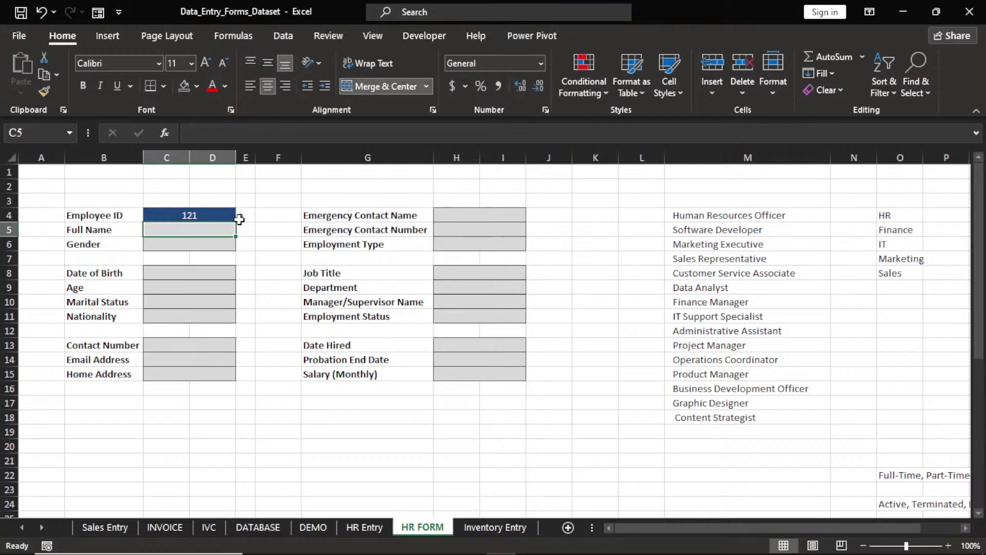
{"action": "left_click", "coordinate": [210, 216]}
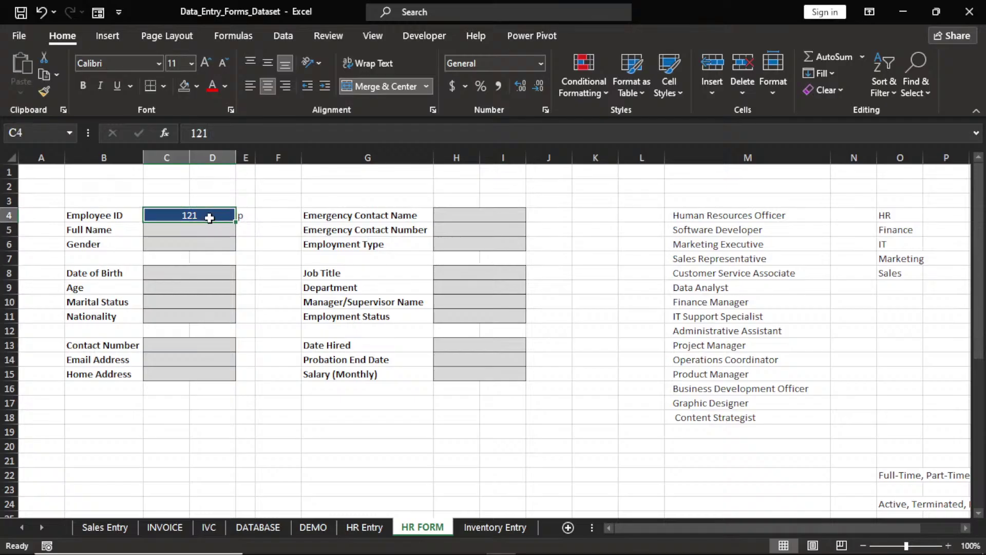
{"action": "left_click", "coordinate": [243, 214]}
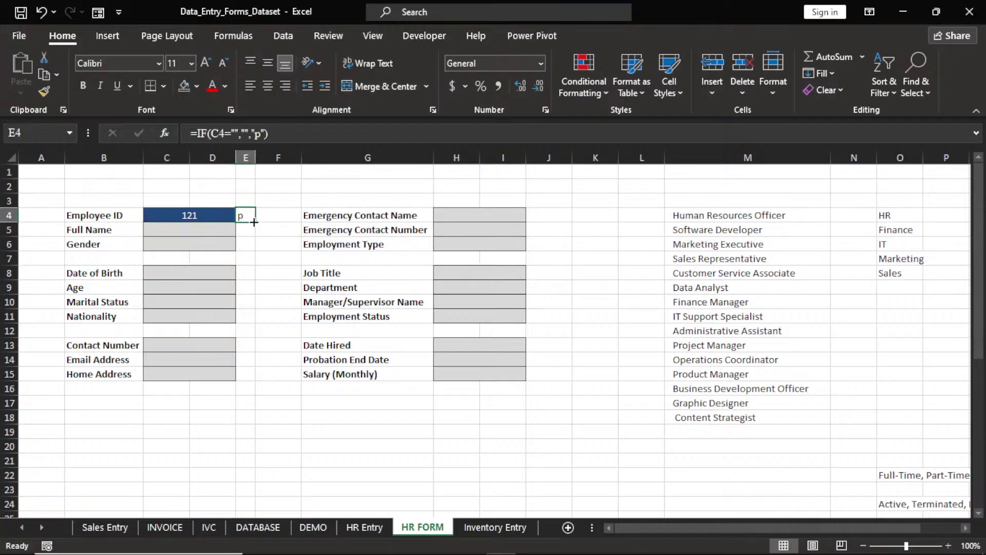
{"action": "left_click_drag", "start_coordinate": [255, 222], "coordinate": [253, 247]}
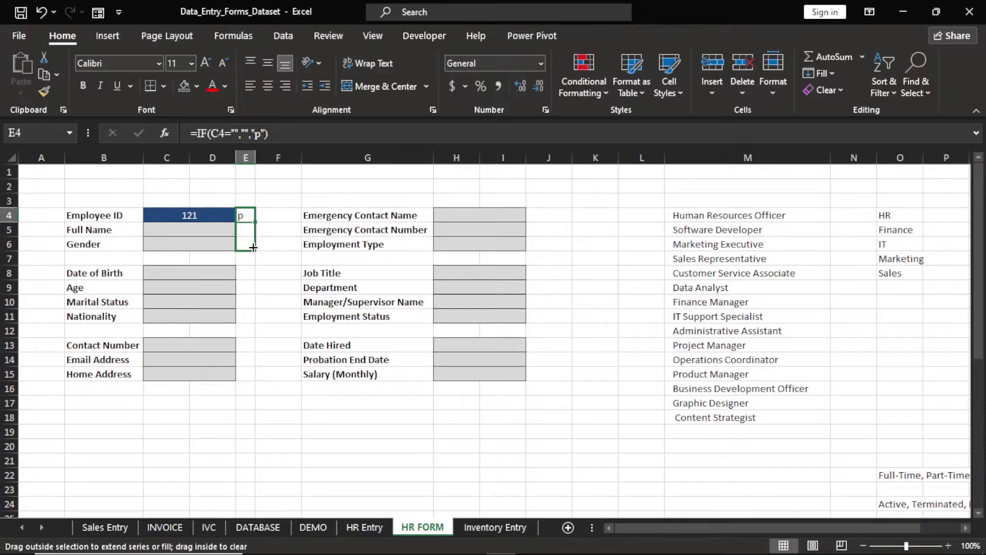
{"action": "left_click_drag", "start_coordinate": [253, 247], "coordinate": [253, 378]}
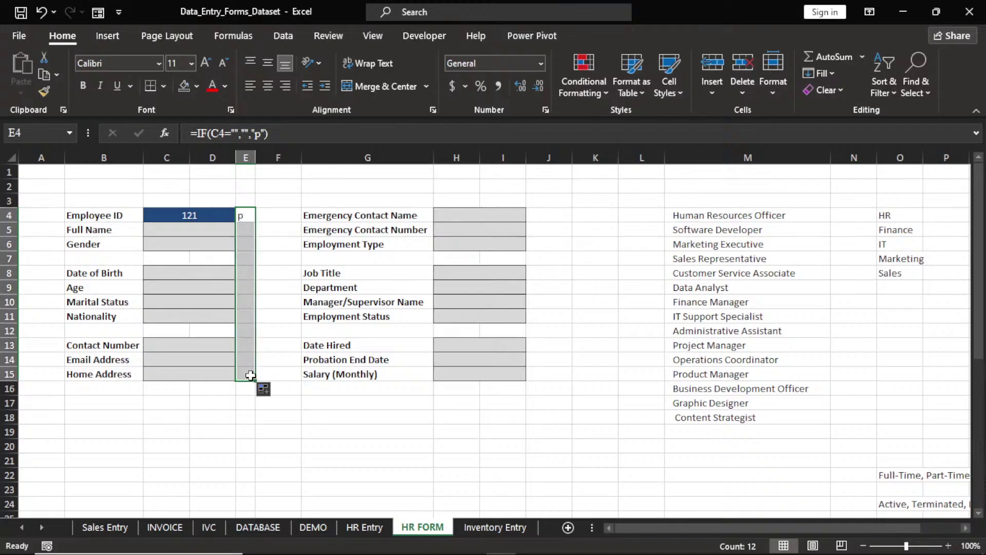
{"action": "left_click", "coordinate": [227, 260]}
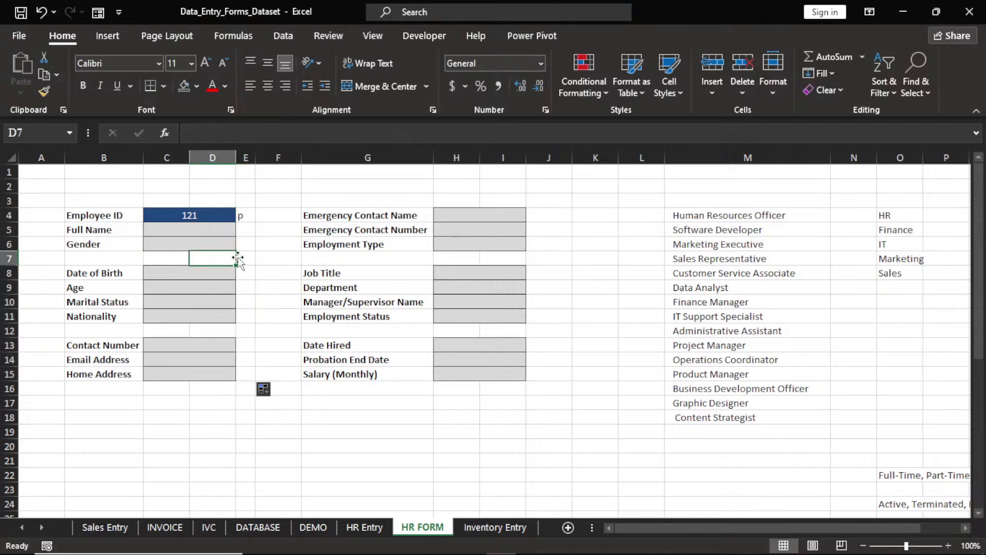
{"action": "left_click", "coordinate": [217, 275]}
{"action": "type", "text": "12"}
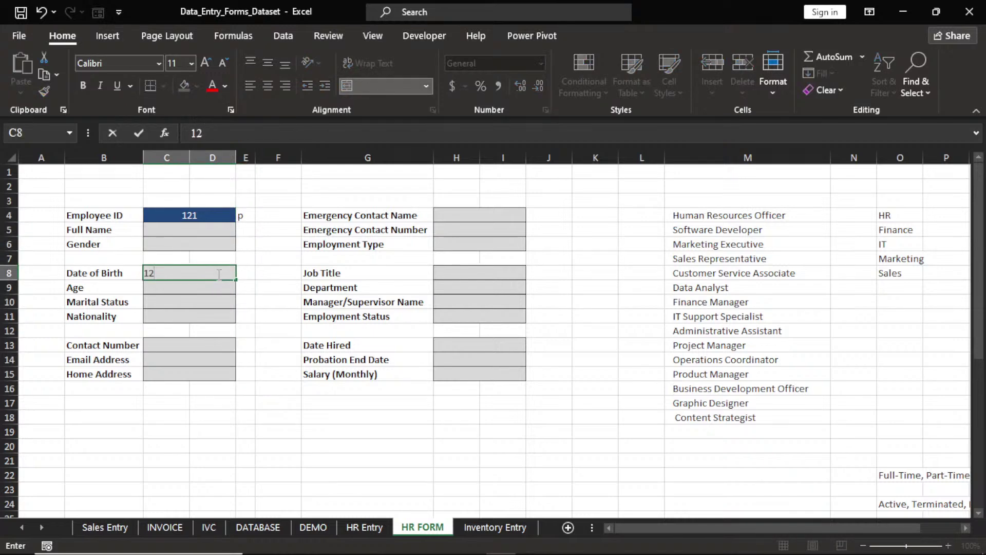
{"action": "key", "text": "Return"}
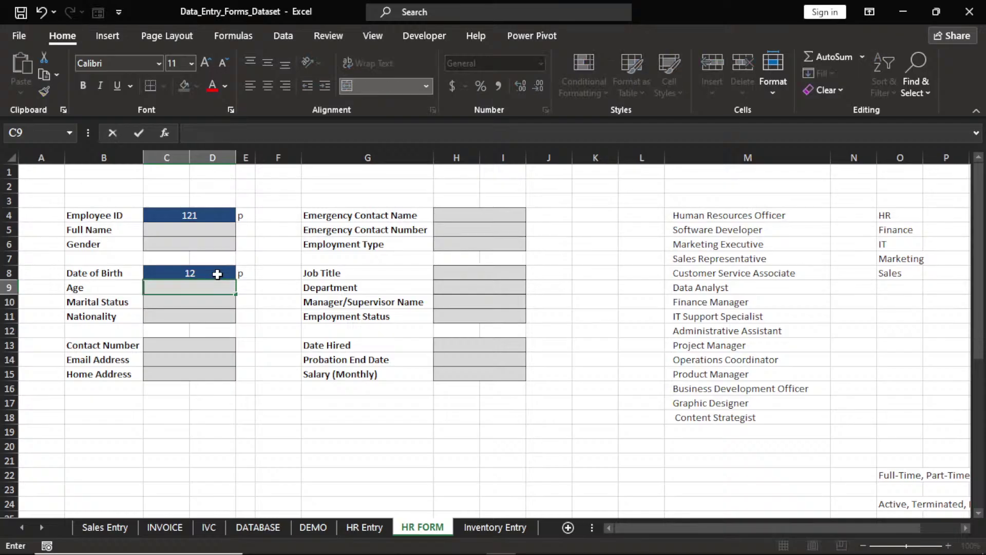
{"action": "left_click", "coordinate": [217, 275]}
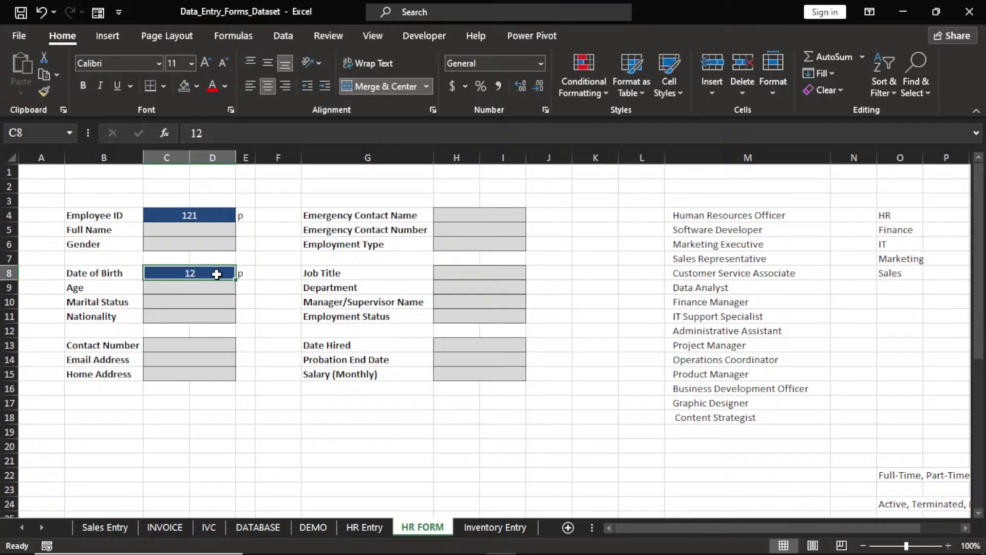
{"action": "key", "text": "BackSpace"}
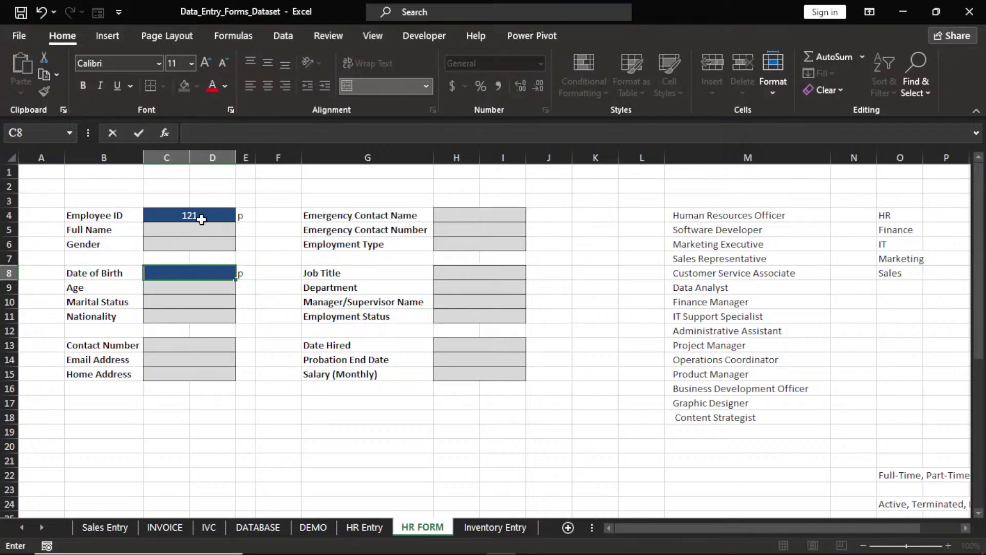
{"action": "left_click", "coordinate": [204, 216]}
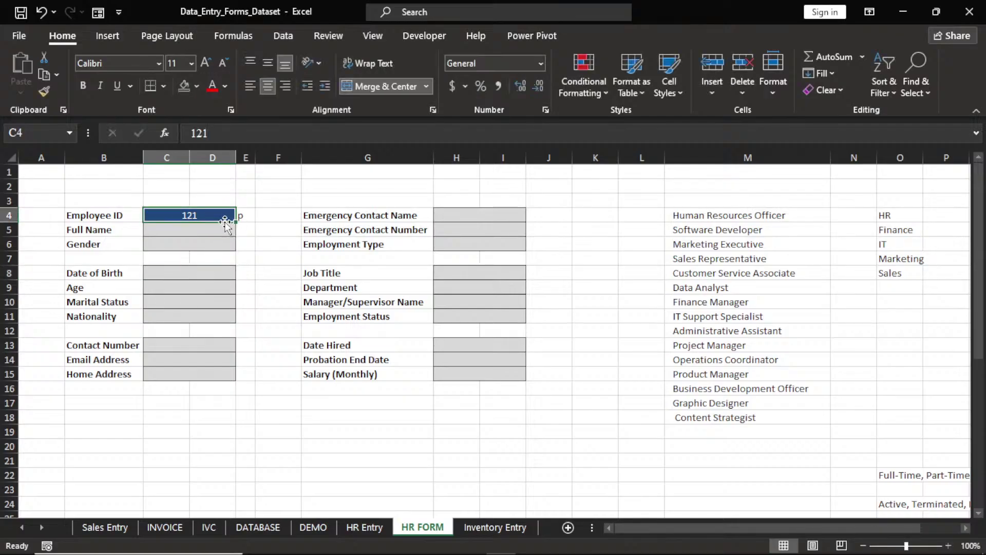
{"action": "key", "text": "BackSpace"}
{"action": "left_click", "coordinate": [244, 217]}
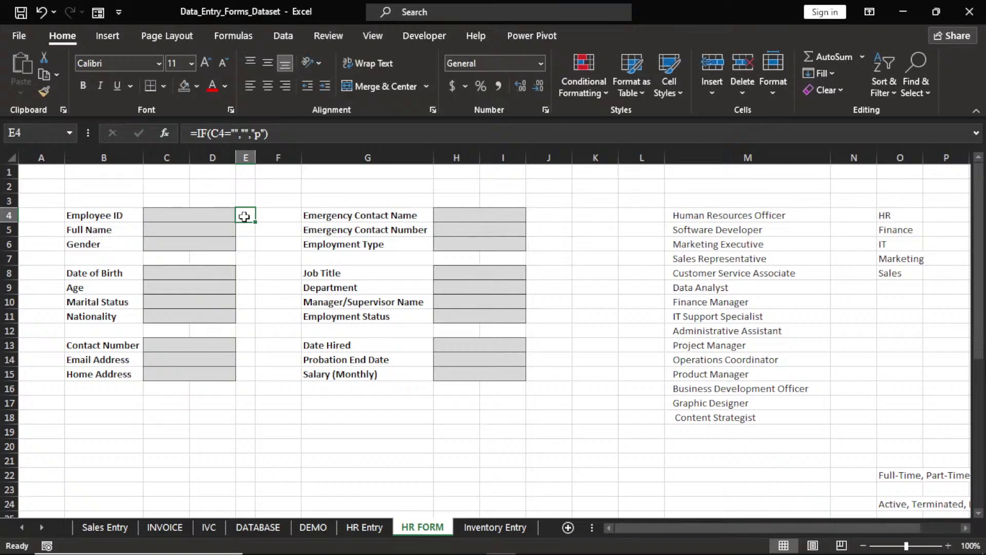
{"action": "left_click", "coordinate": [206, 214]}
{"action": "type", "text": "12"}
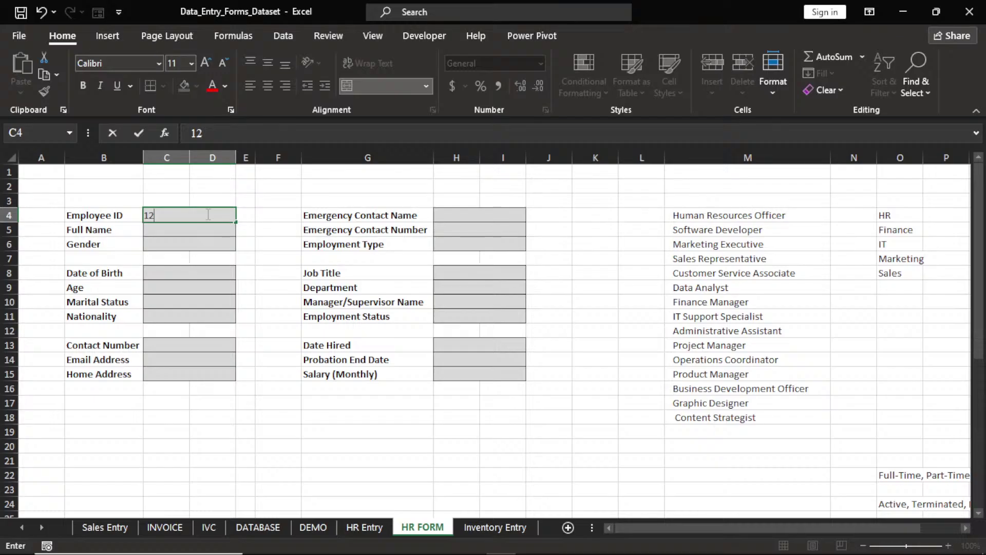
{"action": "type", "text": "1"}
{"action": "key", "text": "Return"}
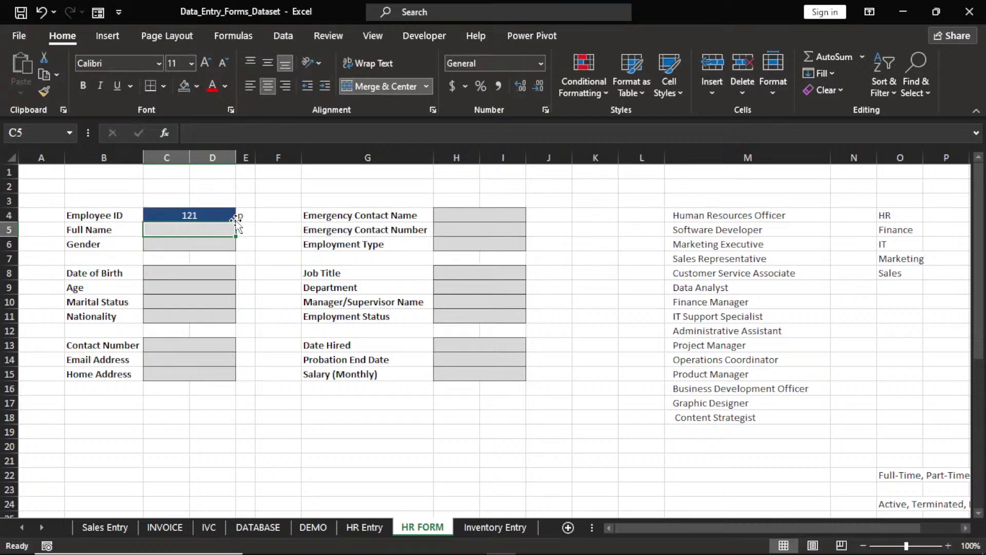
{"action": "left_click", "coordinate": [238, 218]}
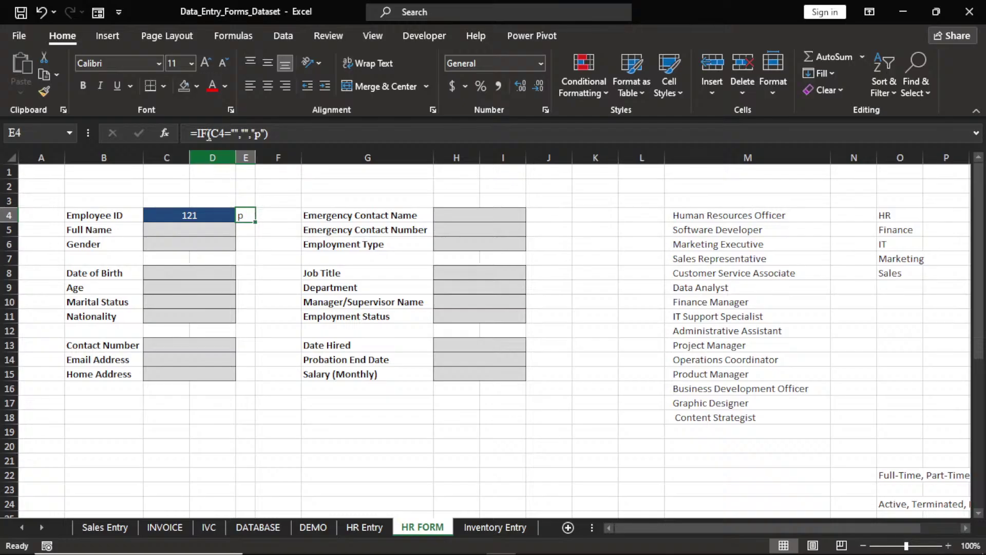
Change E4's font to Wingdings so the p displays as a symbol
{"action": "left_click", "coordinate": [159, 62]}
{"action": "type", "text": "Wi"}
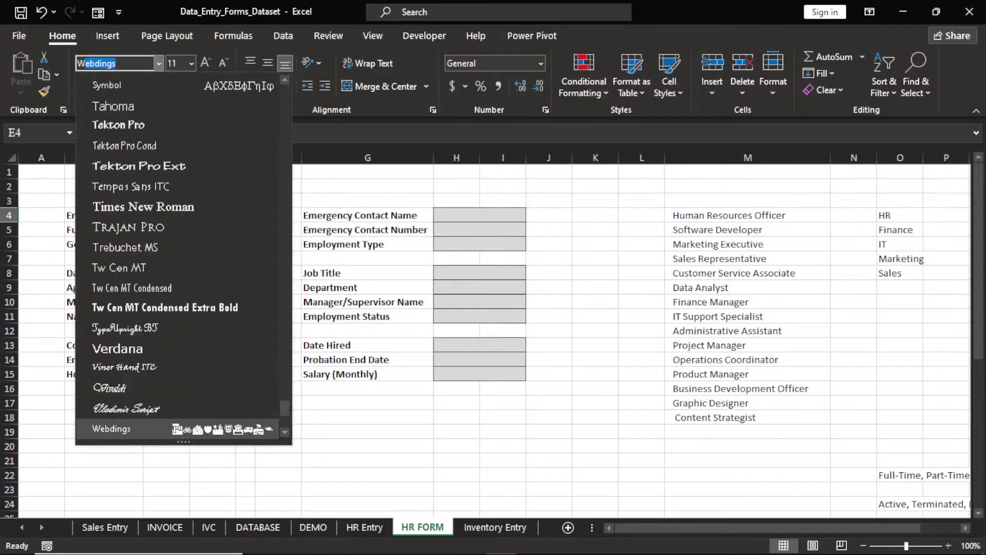
{"action": "type", "text": "n"}
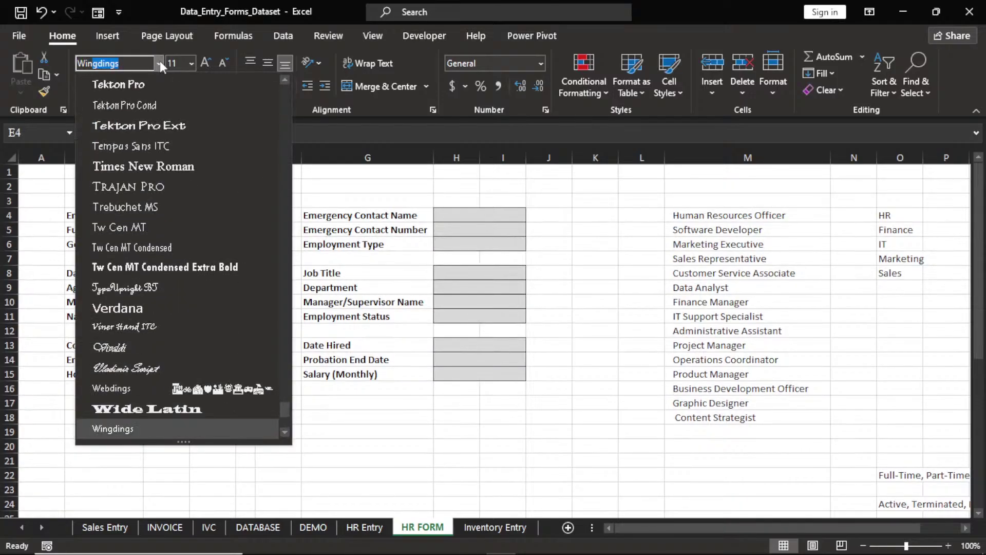
{"action": "type", "text": "g"}
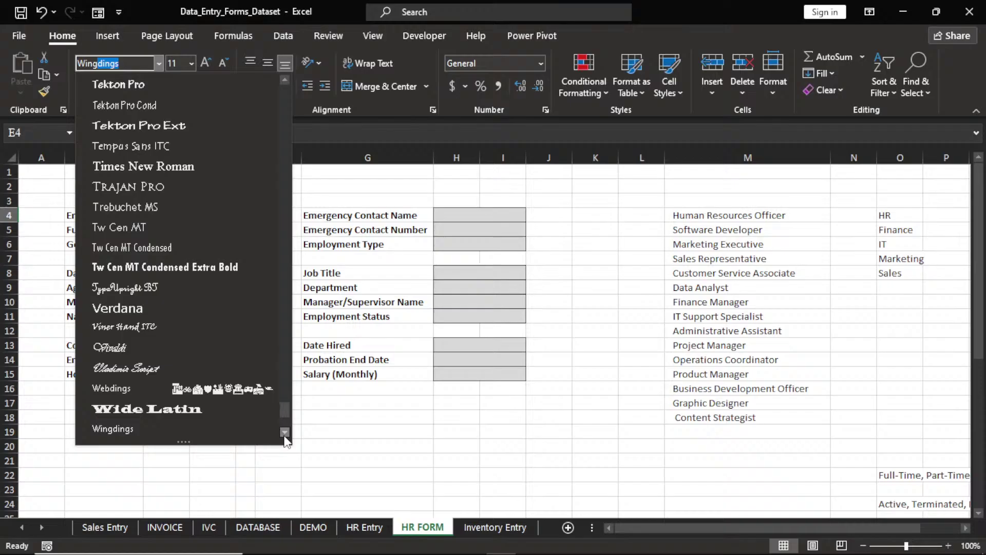
{"action": "scroll", "coordinate": [163, 390], "scroll_direction": "down", "scroll_amount": 1}
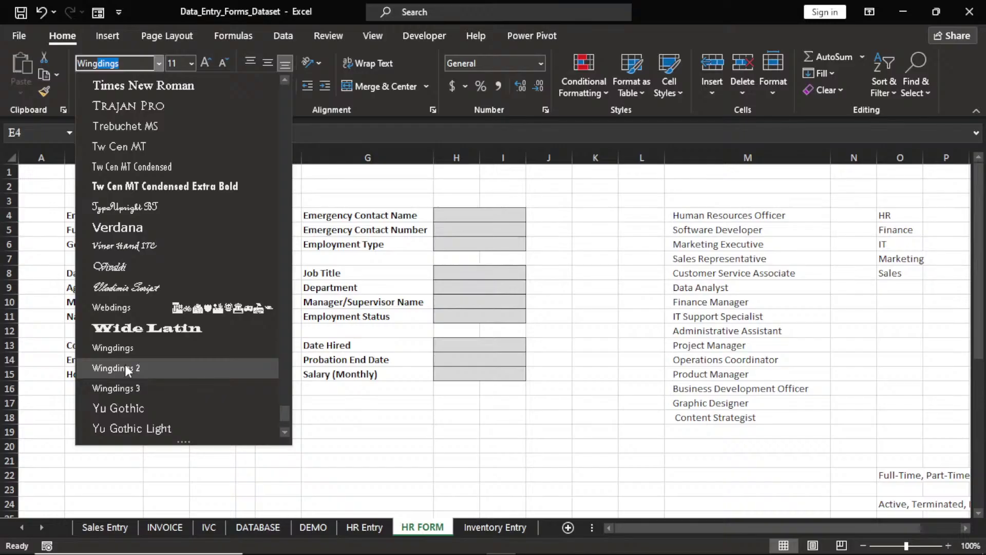
{"action": "key", "text": "Return"}
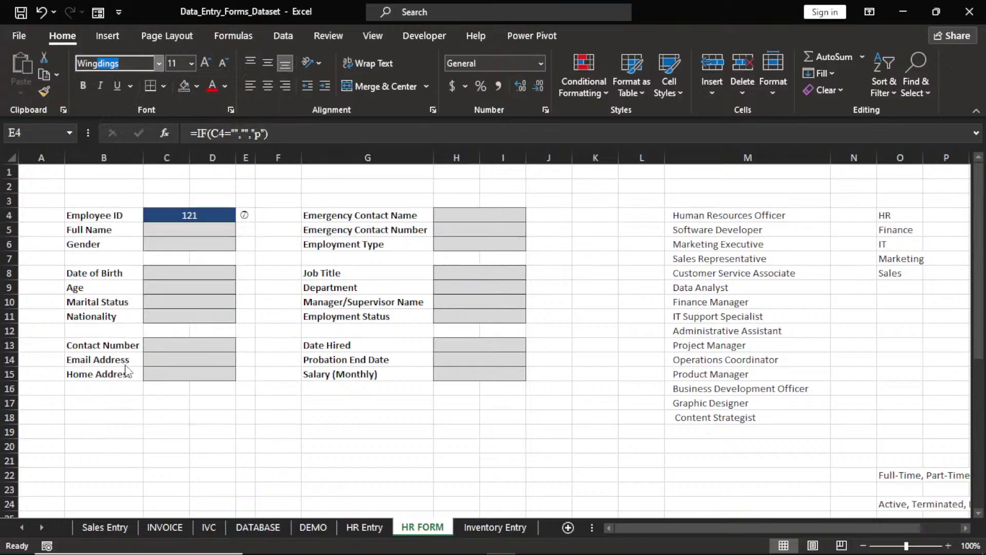
Switch E4 to Wingdings 2, change the formula's "p" to "P", and drag it down
{"action": "left_click", "coordinate": [257, 217]}
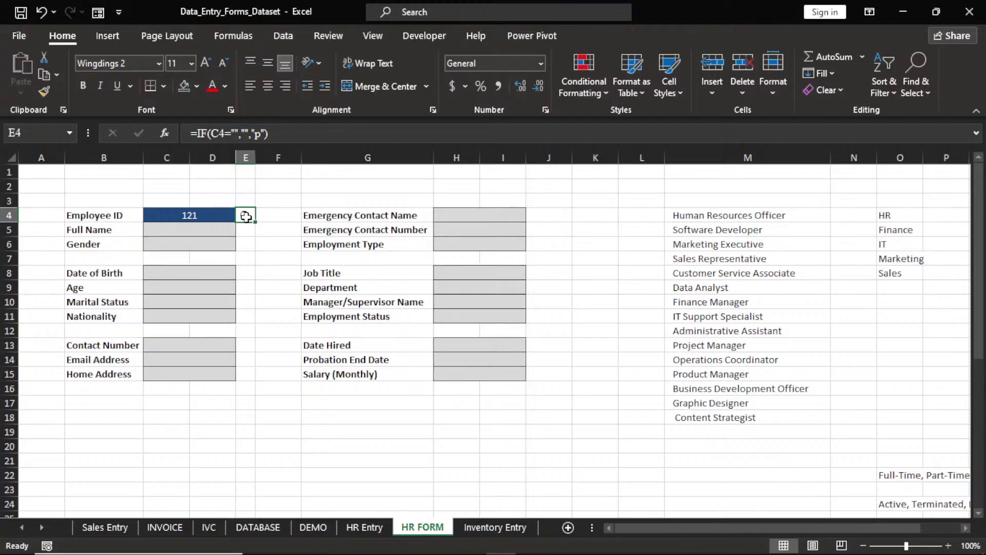
{"action": "left_click", "coordinate": [261, 132]}
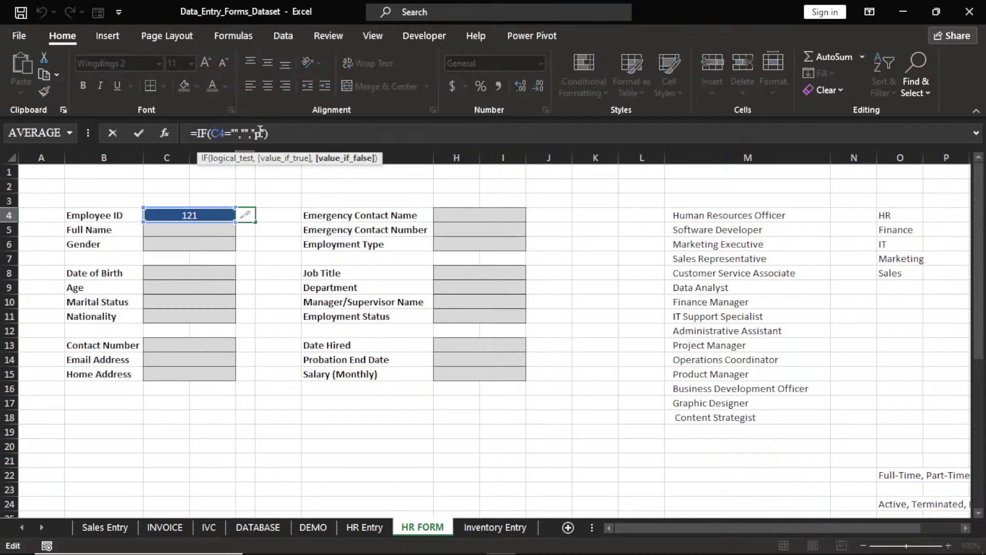
{"action": "key", "text": "BackSpace"}
{"action": "type", "text": "\"P"}
{"action": "key", "text": "Return"}
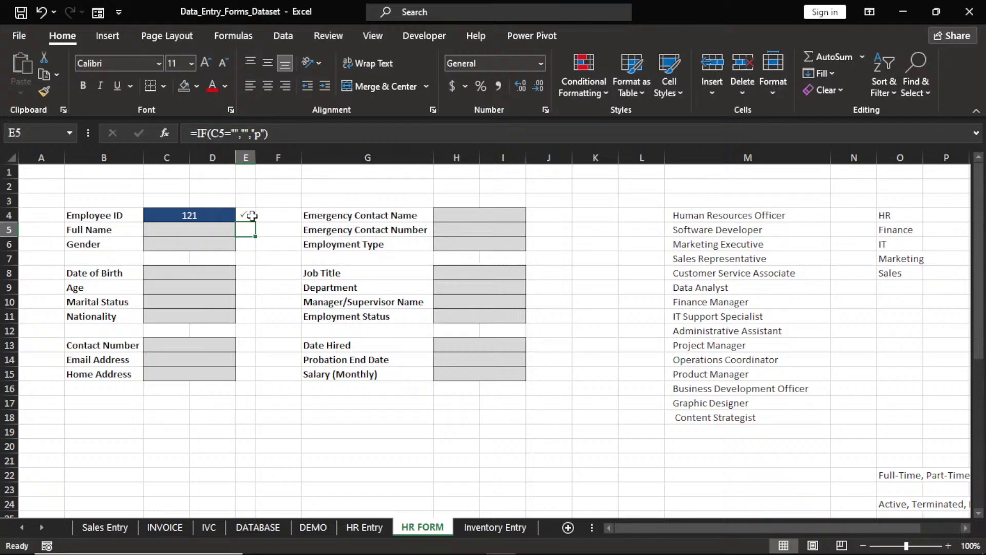
{"action": "left_click", "coordinate": [248, 214]}
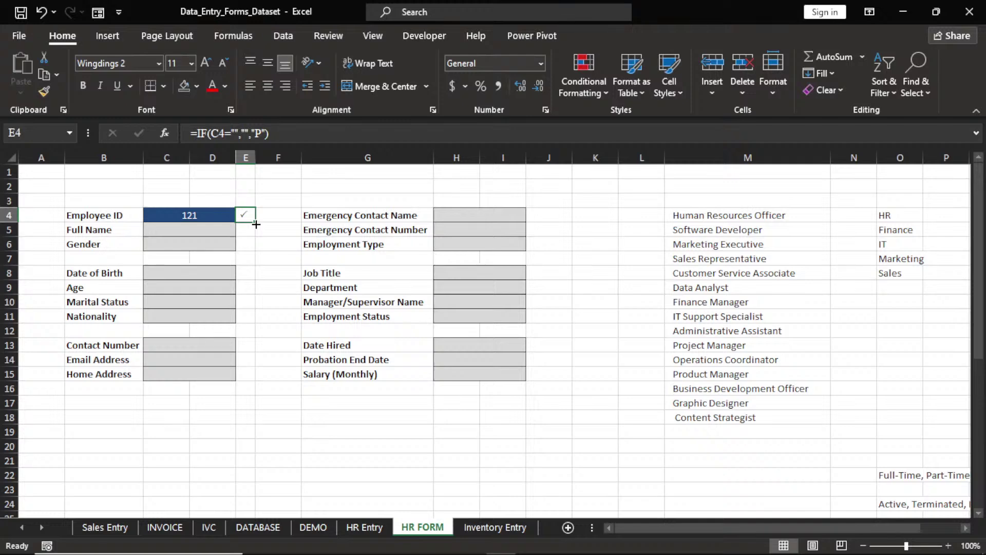
{"action": "left_click_drag", "start_coordinate": [256, 224], "coordinate": [249, 215]}
Start a new conditional formatting rule that formats only No Blanks cells
{"action": "left_click", "coordinate": [608, 91]}
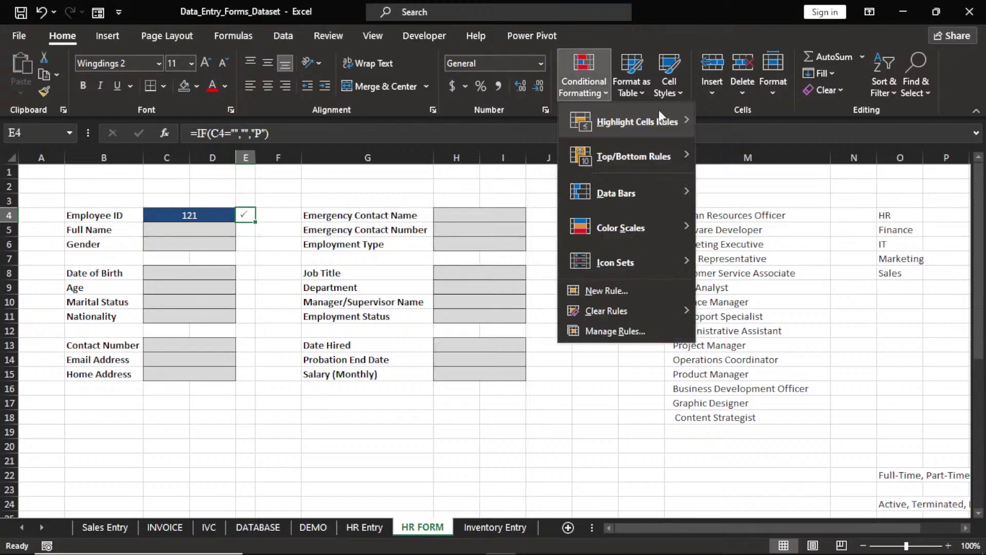
{"action": "mouse_move", "coordinate": [663, 119]}
{"action": "left_click", "coordinate": [763, 360]}
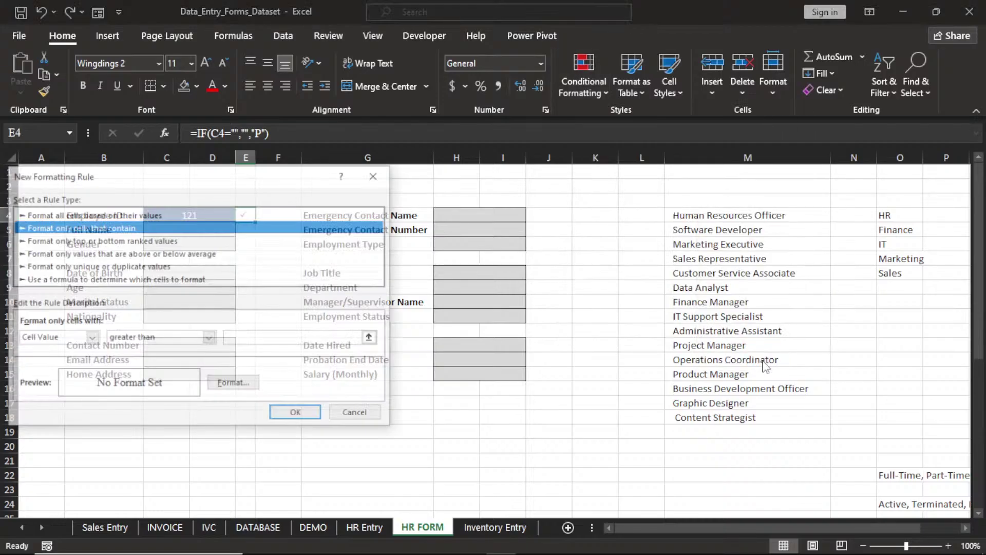
{"action": "left_click", "coordinate": [91, 338]}
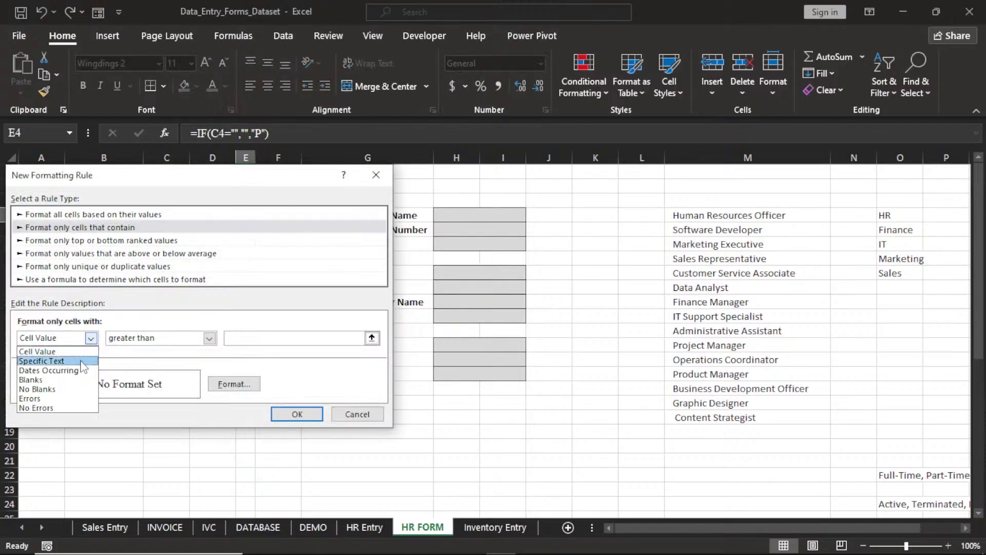
{"action": "left_click", "coordinate": [85, 390]}
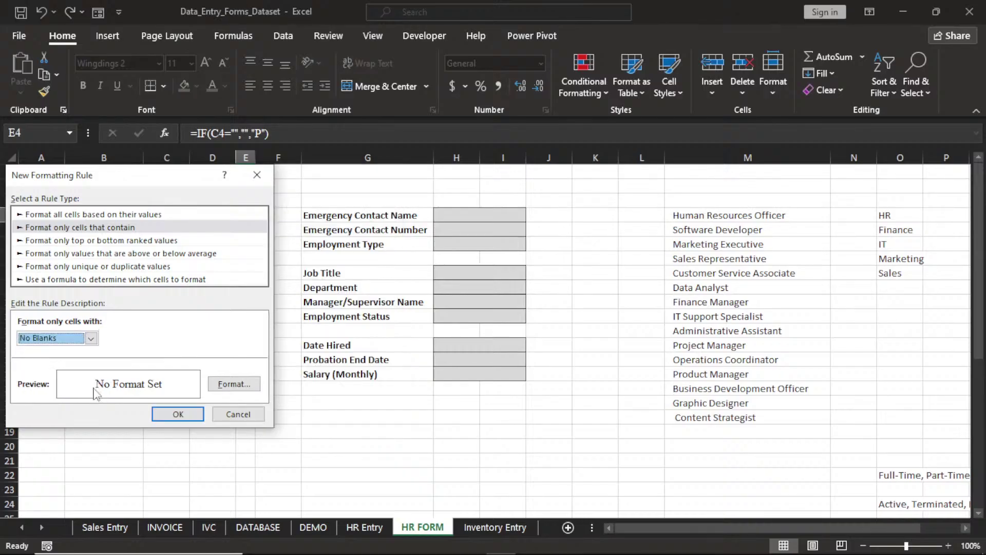
Choose a blue background fill in the rule's Format Cells dialog
{"action": "left_click", "coordinate": [229, 386]}
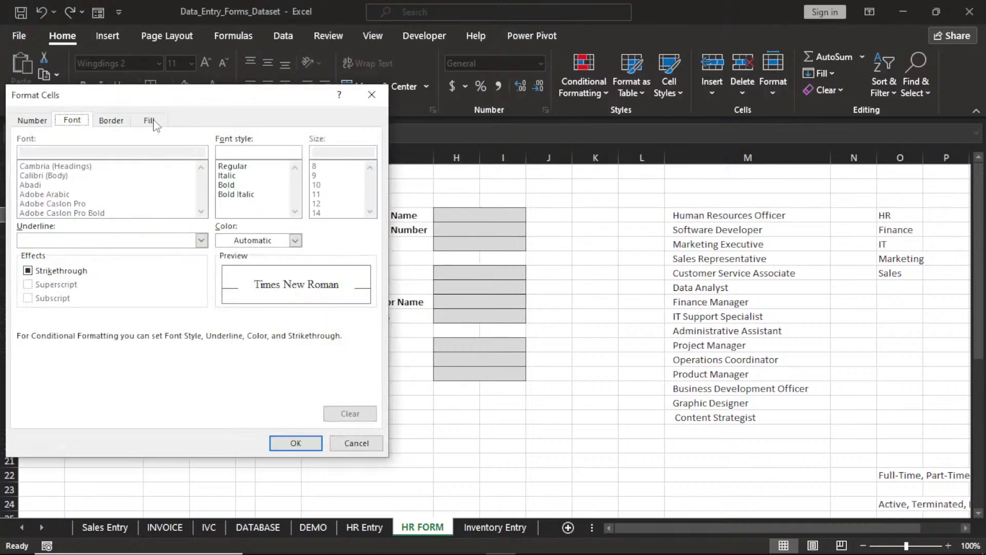
{"action": "left_click", "coordinate": [150, 120]}
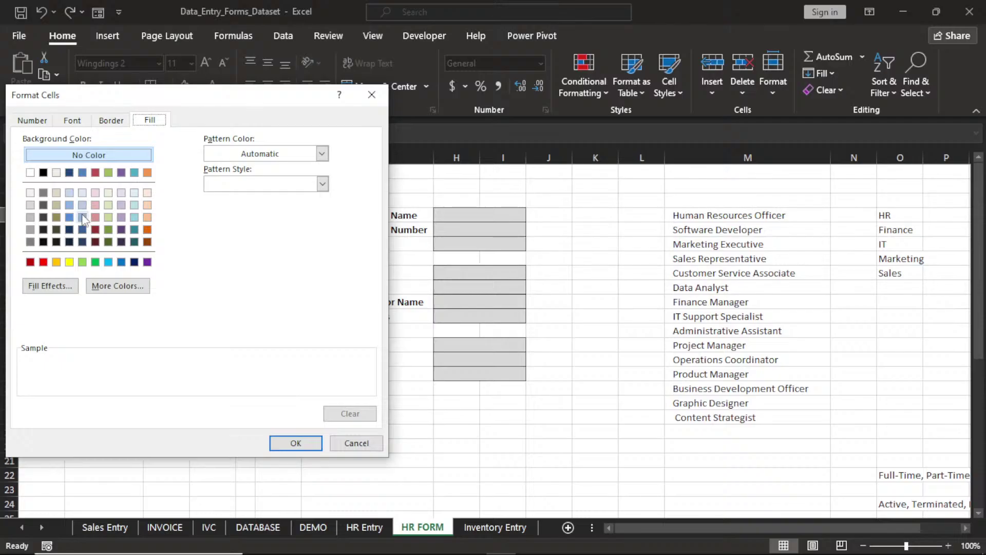
{"action": "left_click", "coordinate": [70, 217]}
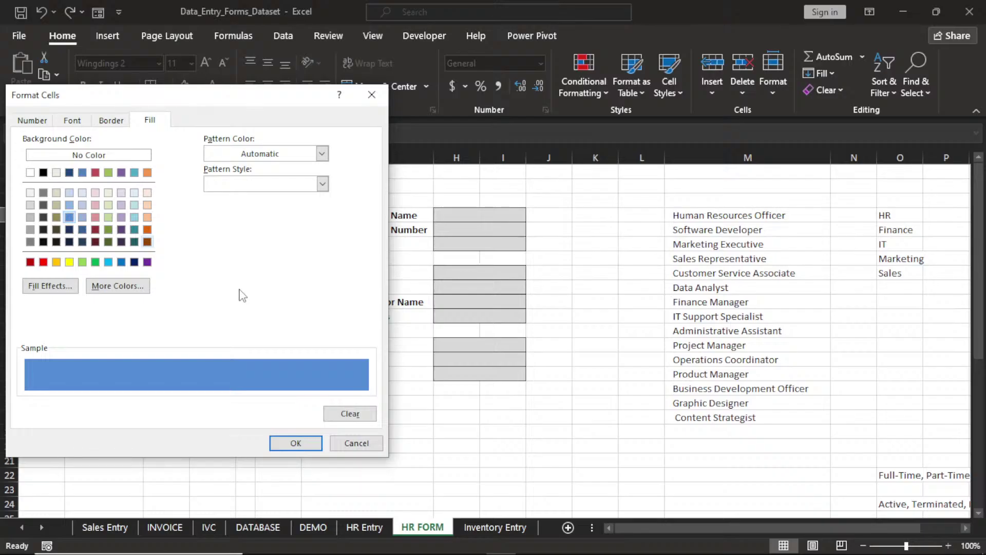
{"action": "left_click", "coordinate": [111, 121]}
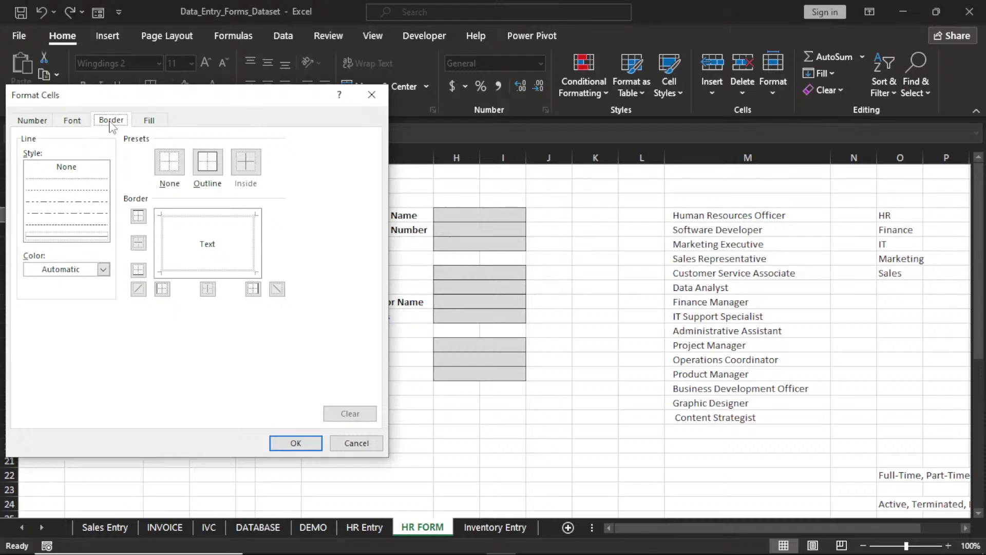
Give the rule a dark grey outline border
{"action": "left_click", "coordinate": [208, 163]}
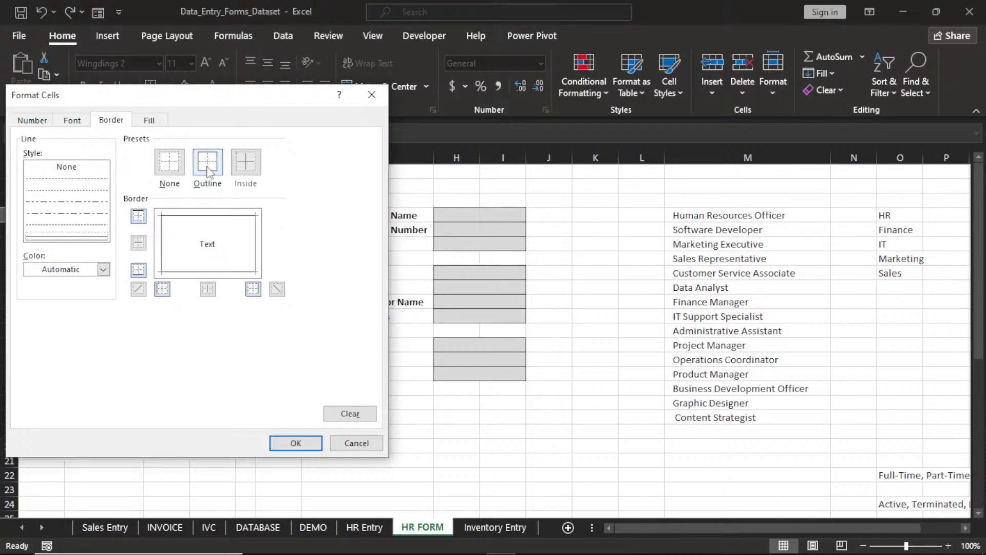
{"action": "left_click", "coordinate": [103, 270]}
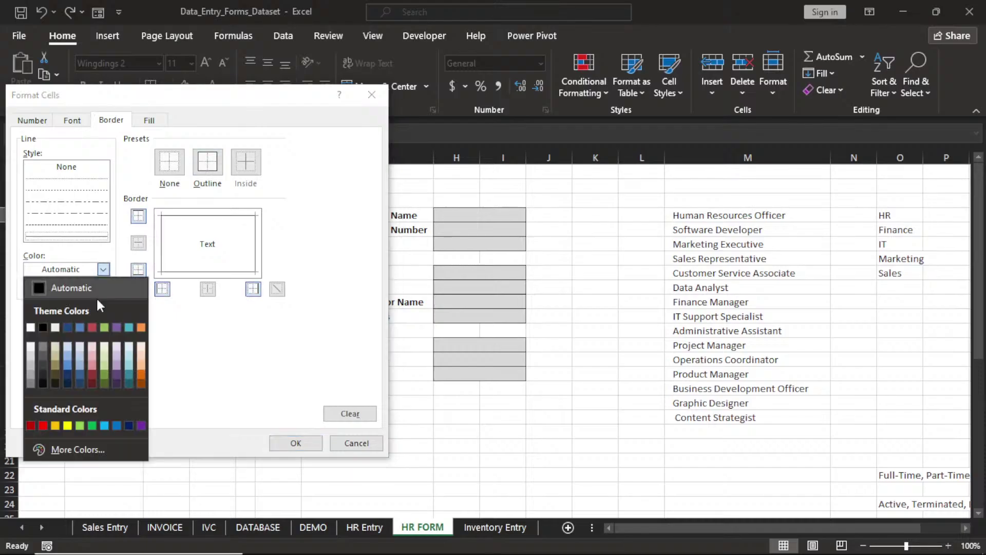
{"action": "left_click", "coordinate": [47, 357]}
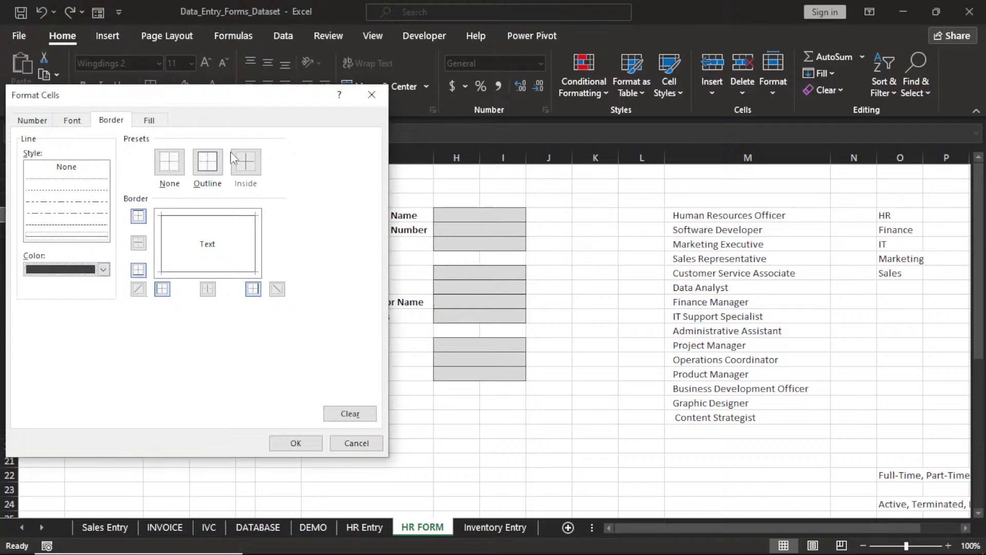
{"action": "left_click", "coordinate": [206, 169]}
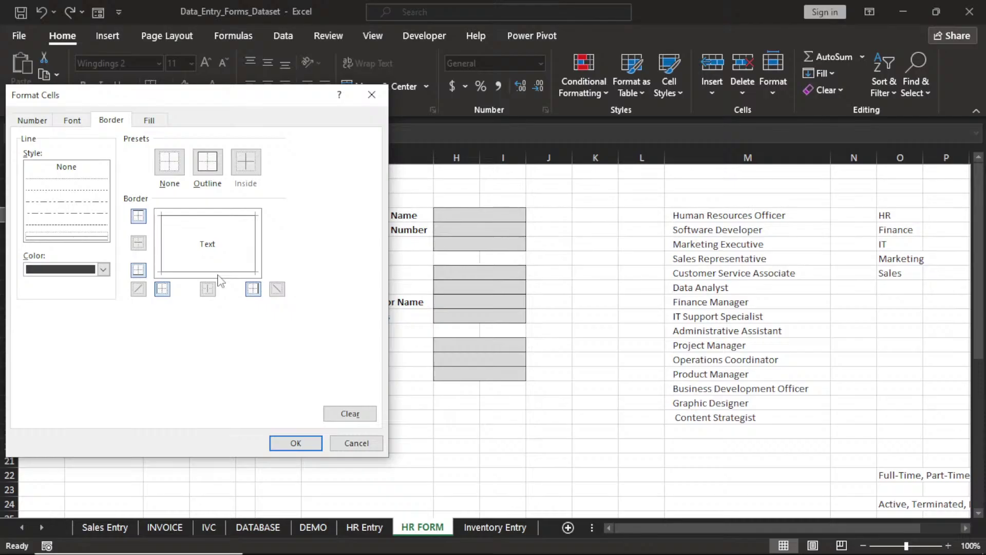
Set the rule's font colour to black and save the No Blanks rule
{"action": "left_click", "coordinate": [78, 122]}
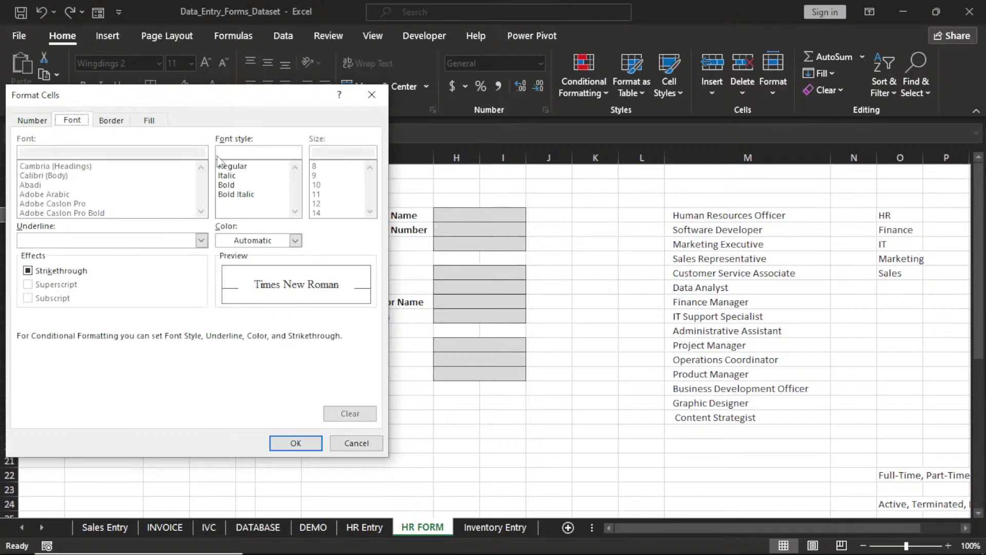
{"action": "left_click", "coordinate": [296, 240]}
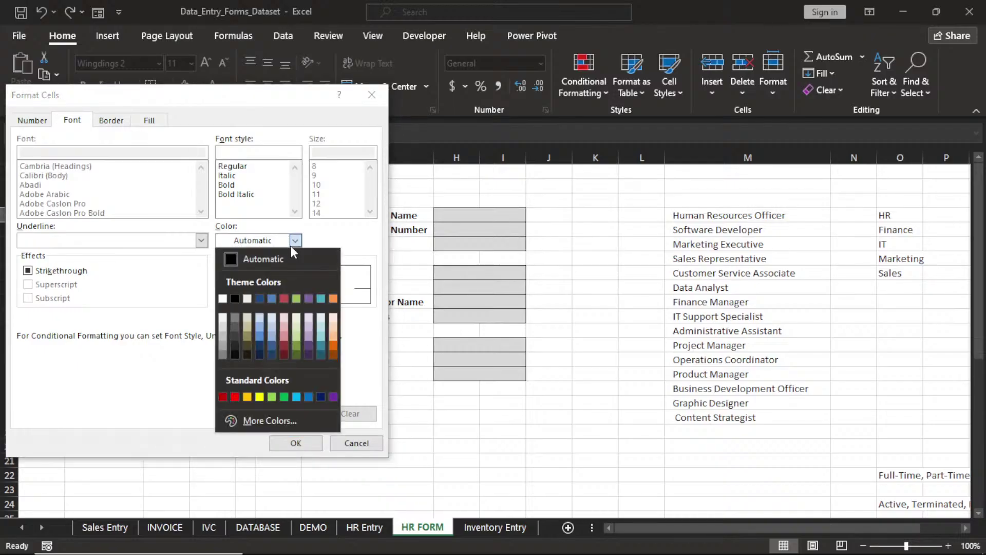
{"action": "left_click", "coordinate": [222, 298]}
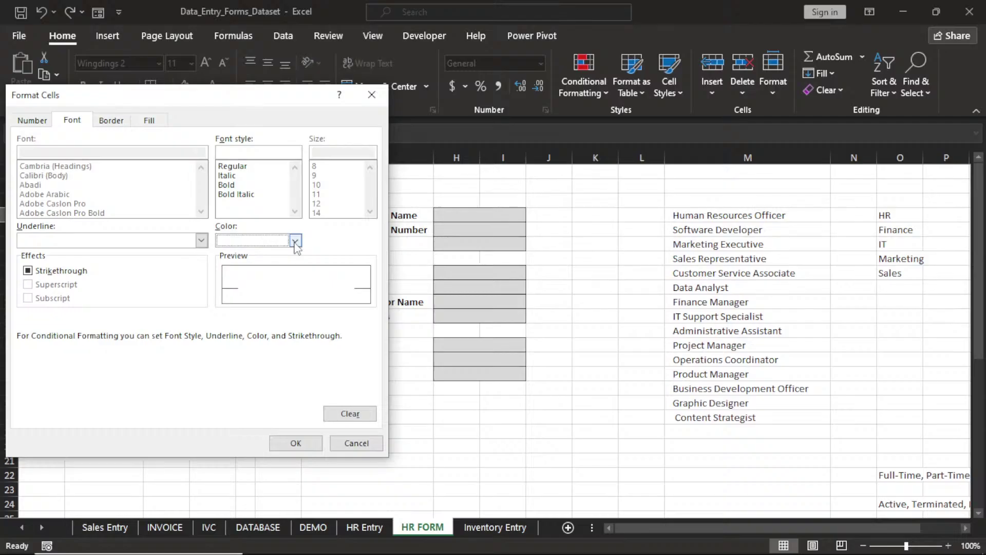
{"action": "left_click", "coordinate": [296, 241]}
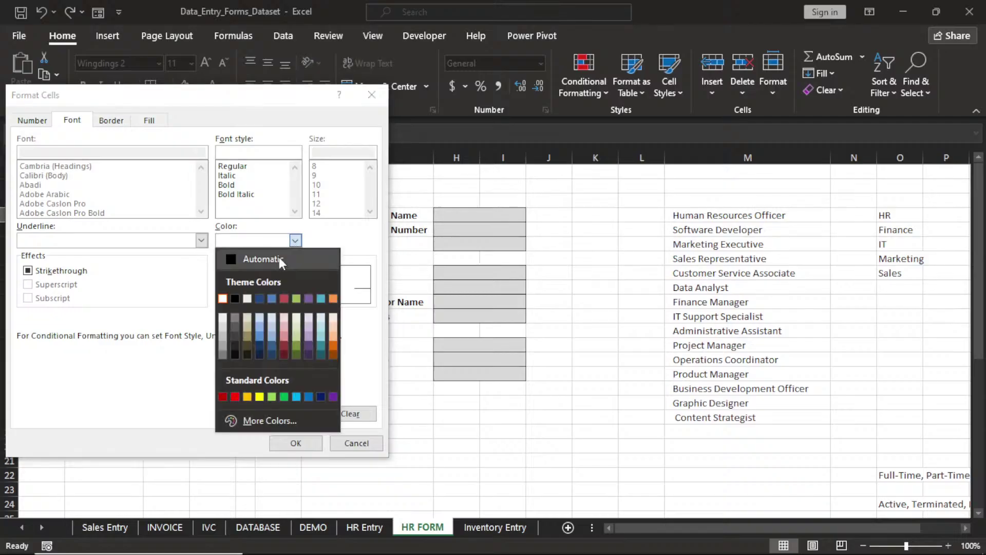
{"action": "left_click", "coordinate": [236, 298]}
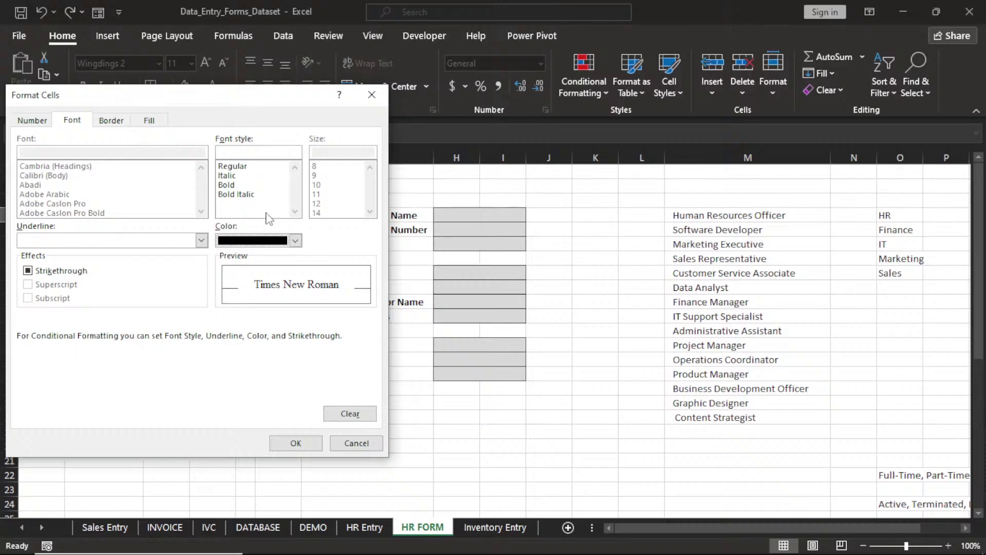
{"action": "left_click", "coordinate": [297, 443]}
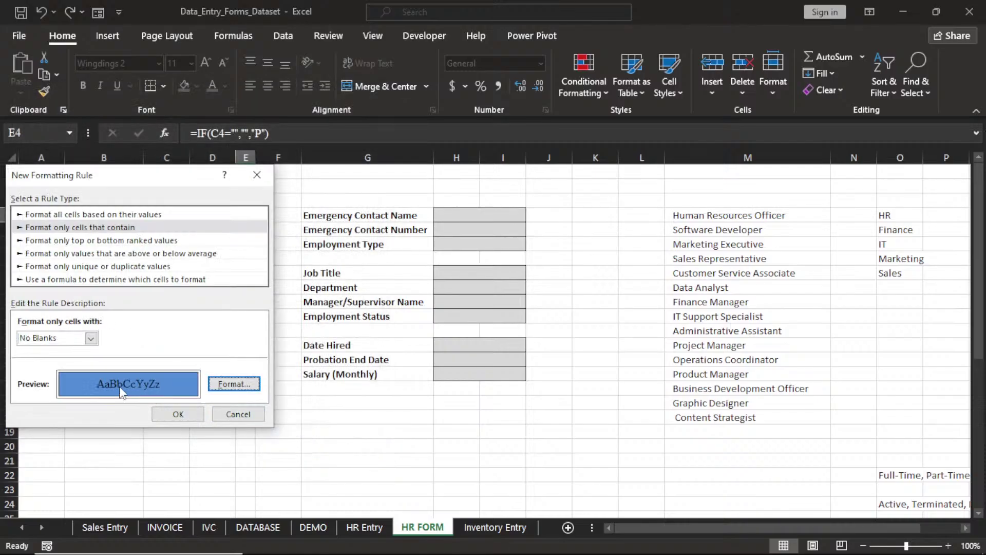
{"action": "left_click", "coordinate": [193, 419]}
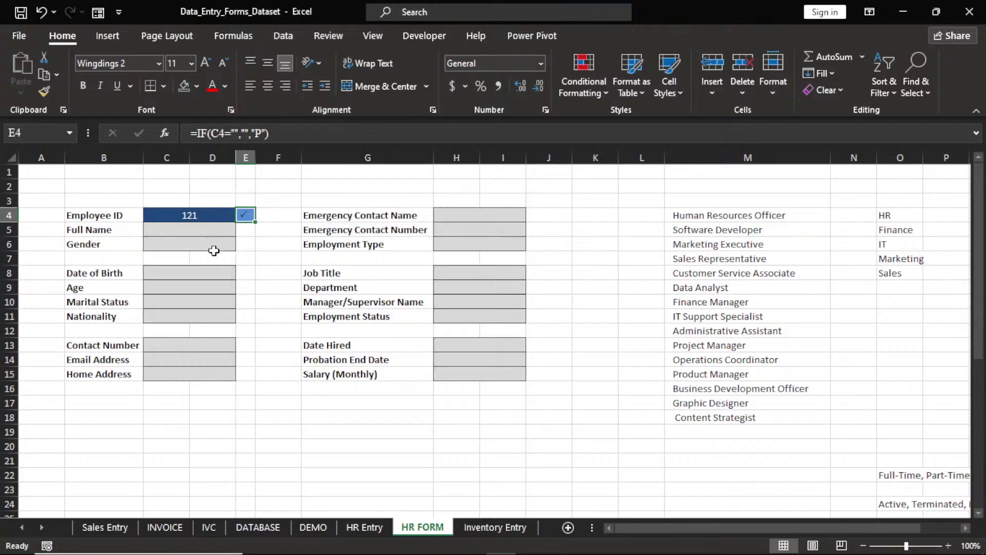
Fill the checkmark formula and formatting from E4 down to E15
{"action": "left_click", "coordinate": [201, 233]}
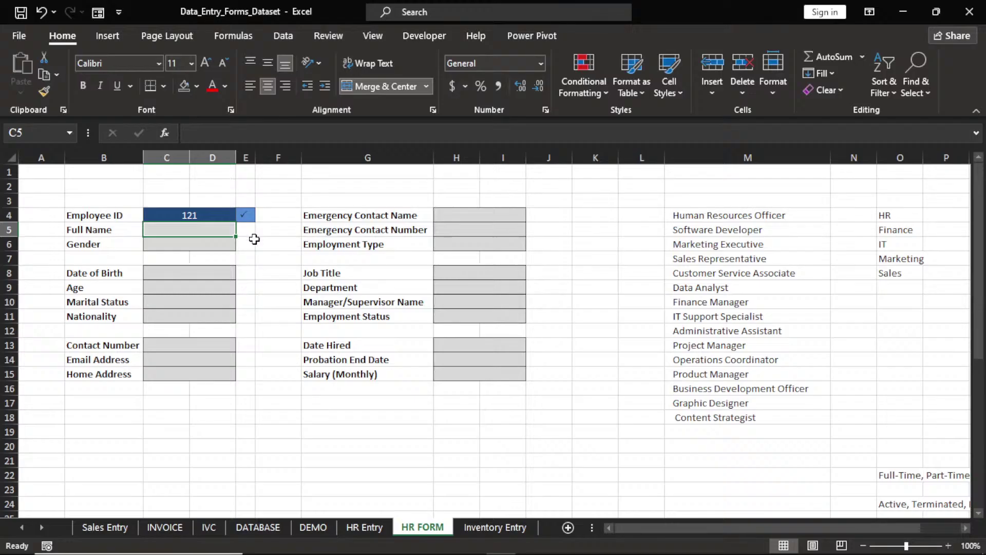
{"action": "left_click", "coordinate": [247, 214]}
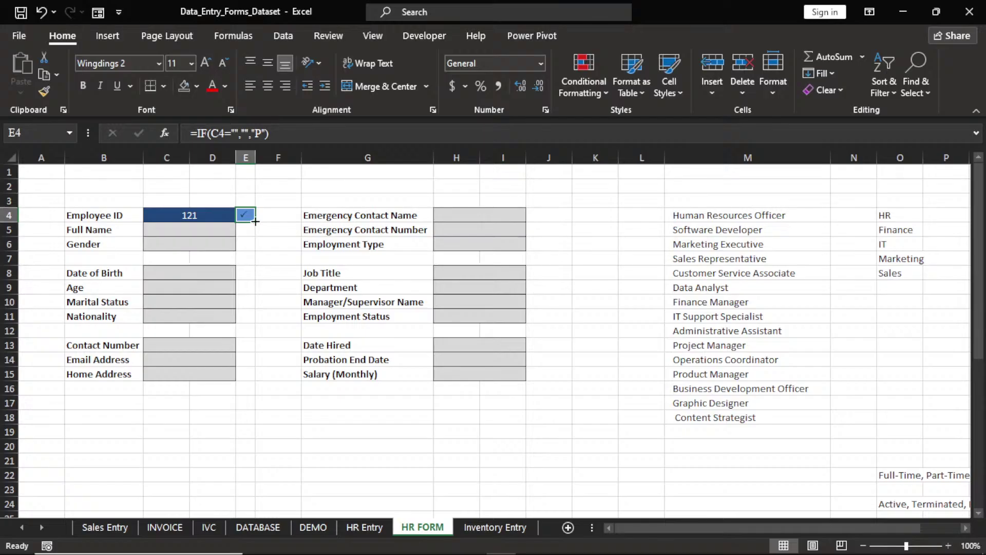
{"action": "left_click_drag", "start_coordinate": [255, 221], "coordinate": [256, 380]}
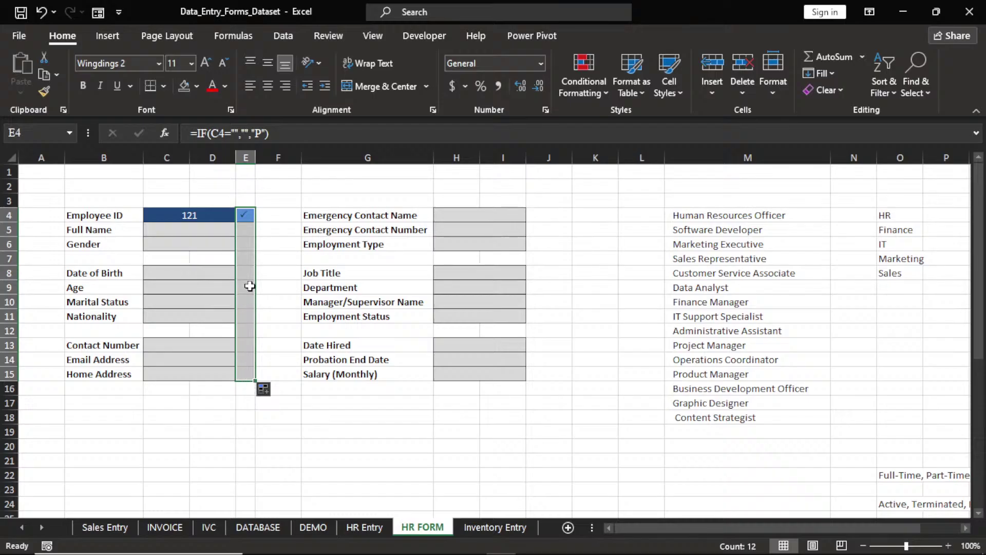
Copy E4 into a narrowed column J at J4 and fill it down to J15
{"action": "left_click", "coordinate": [246, 219]}
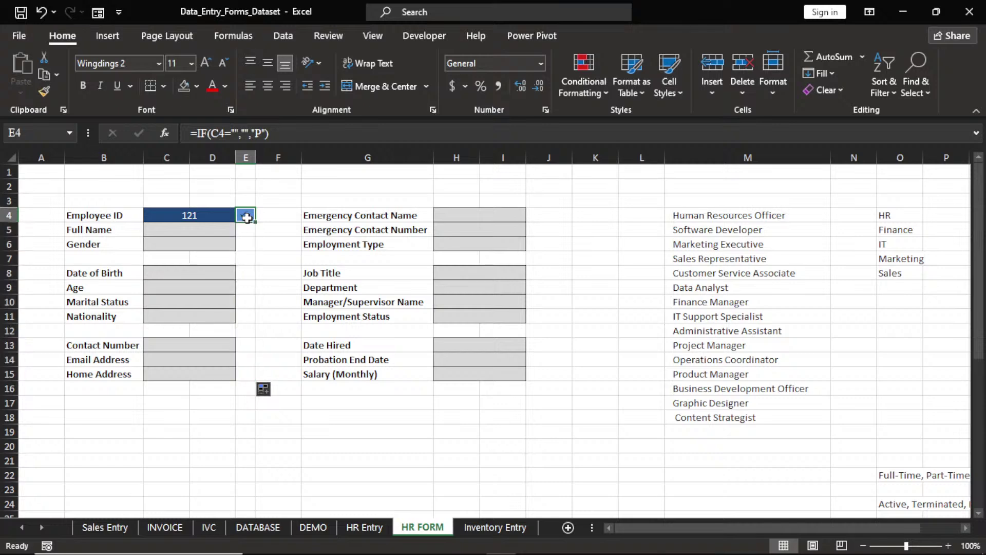
{"action": "key", "text": "ctrl+c"}
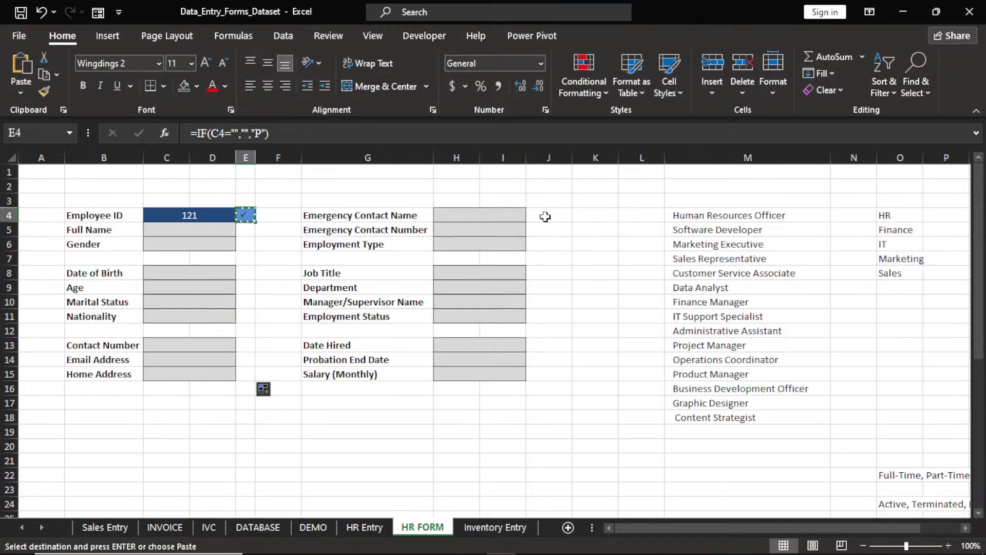
{"action": "left_click", "coordinate": [545, 216]}
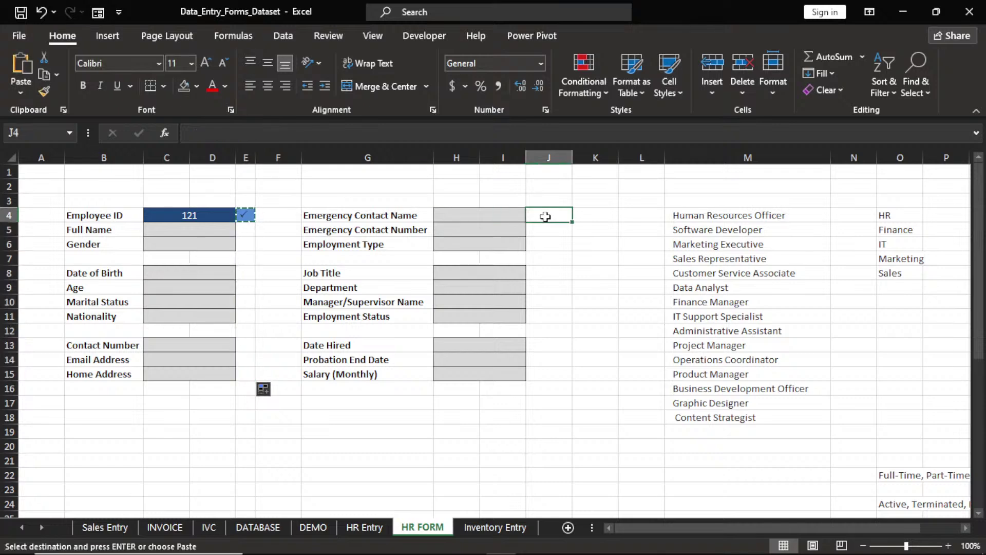
{"action": "left_click_drag", "start_coordinate": [572, 160], "coordinate": [547, 164]}
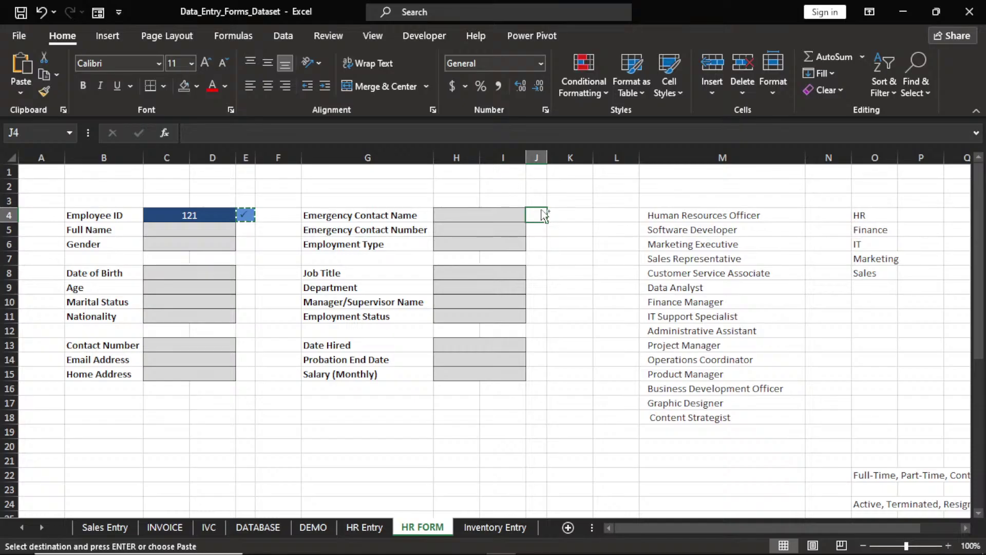
{"action": "key", "text": "ctrl+v"}
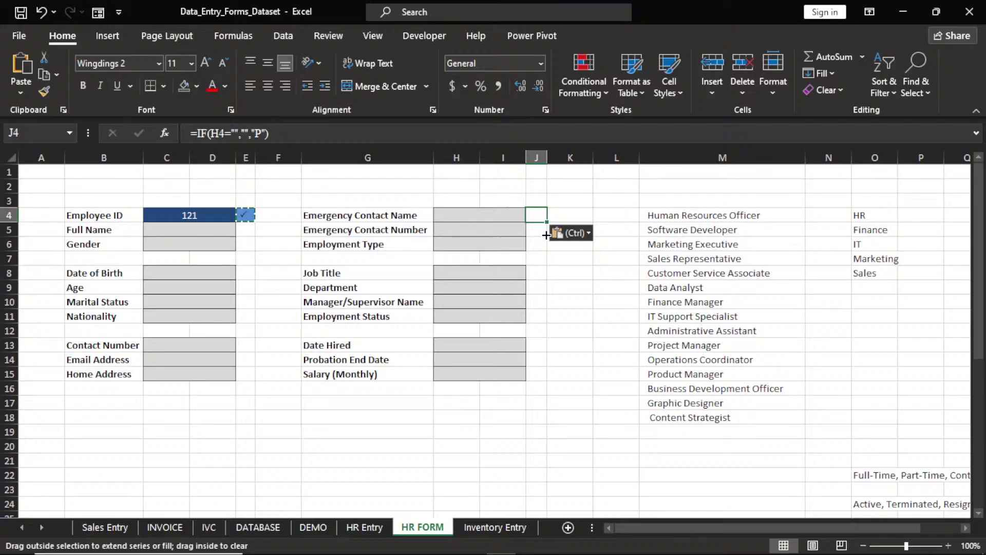
{"action": "left_click_drag", "start_coordinate": [546, 235], "coordinate": [548, 381]}
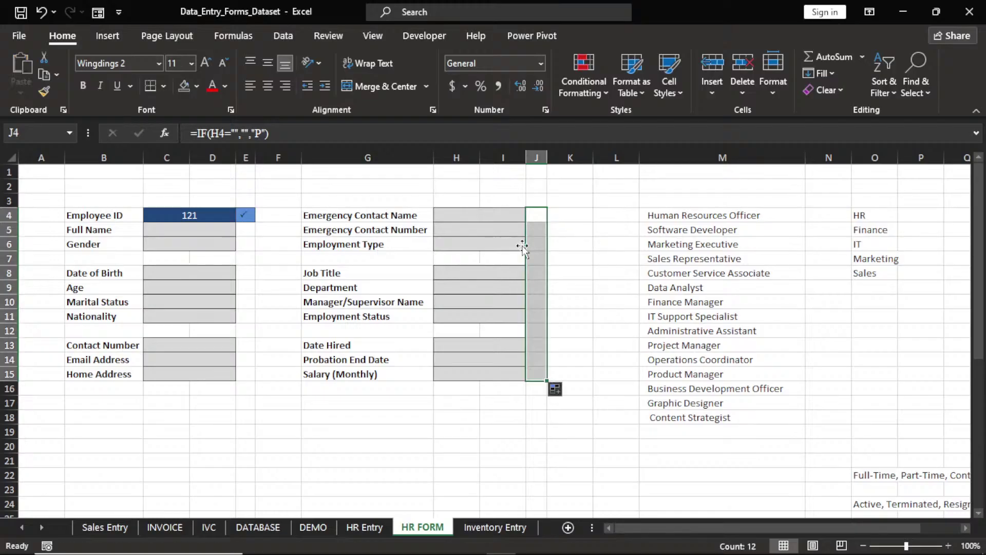
{"action": "left_click", "coordinate": [501, 230]}
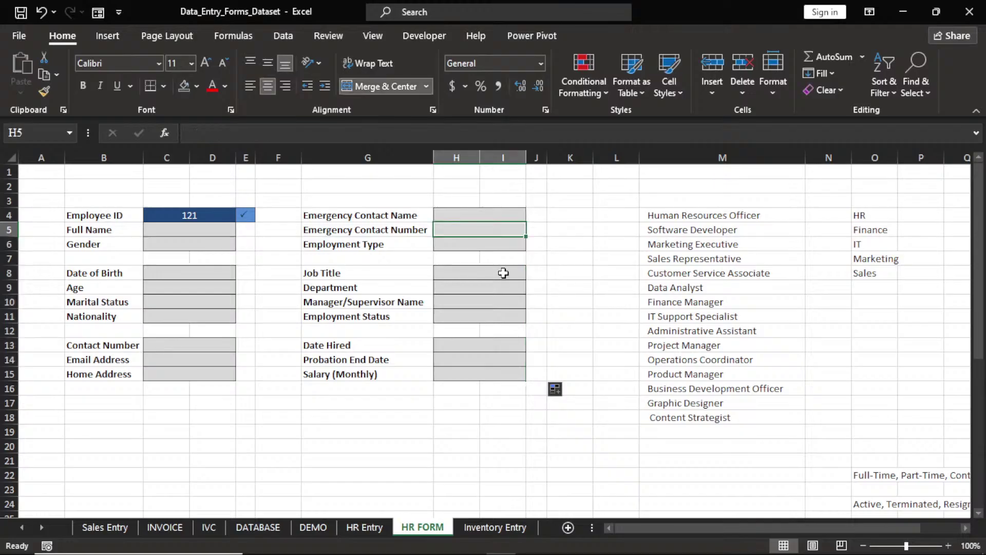
Test the form with HR in Job Title H8 and 12 in Date Hired H13
{"action": "left_click", "coordinate": [503, 273]}
{"action": "type", "text": "HR"}
{"action": "key", "text": "Return"}
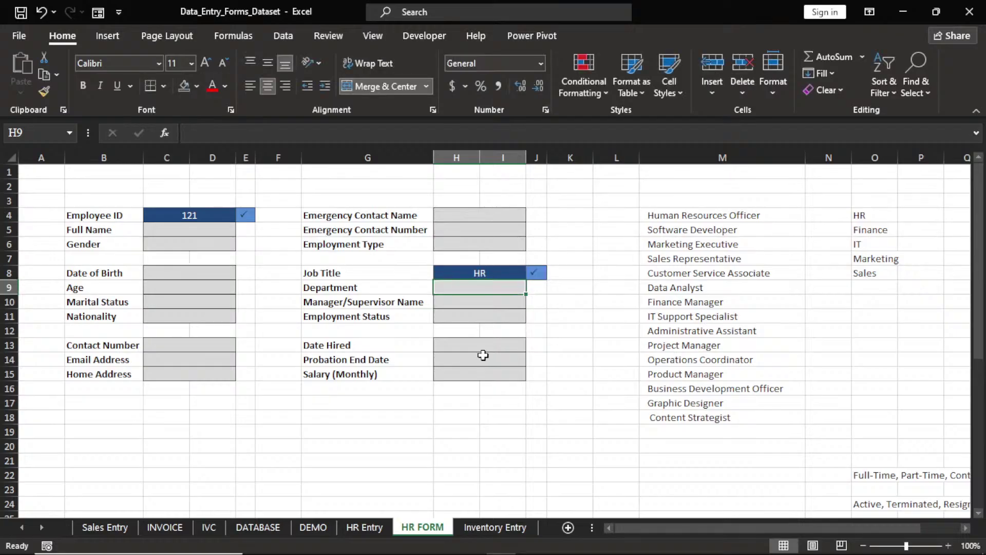
{"action": "left_click", "coordinate": [484, 350]}
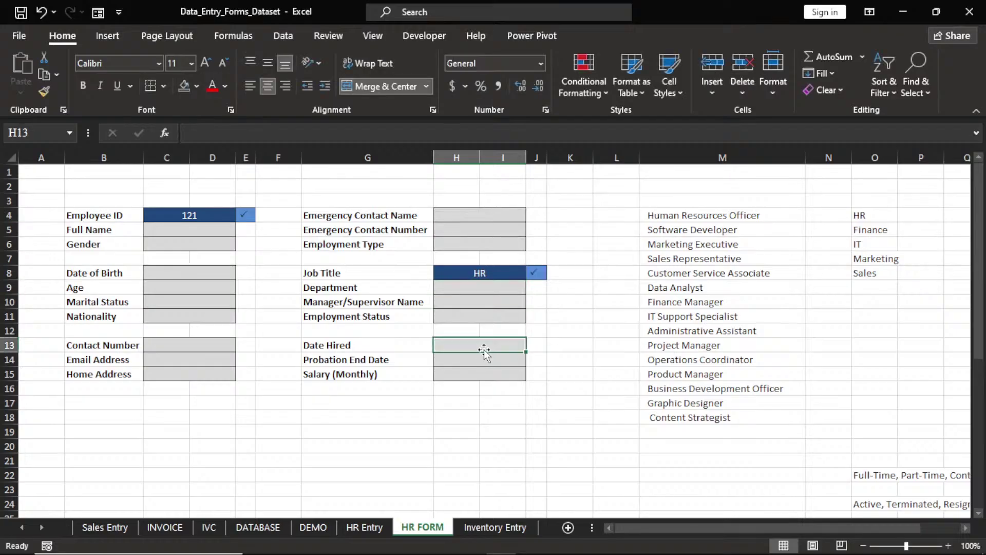
{"action": "type", "text": "12"}
{"action": "key", "text": "Return"}
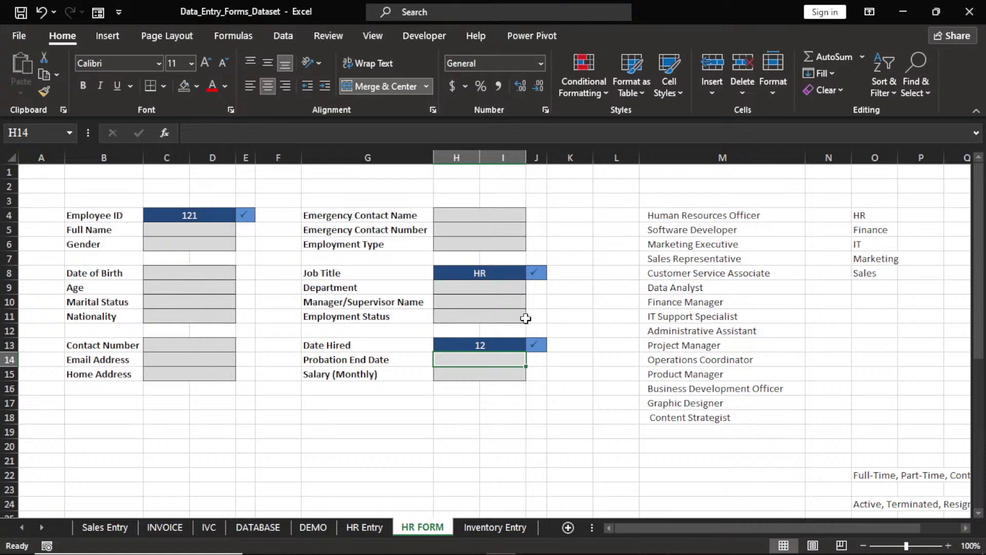
Clear the Date Hired, Job Title and Employee ID entries
{"action": "left_click", "coordinate": [497, 345]}
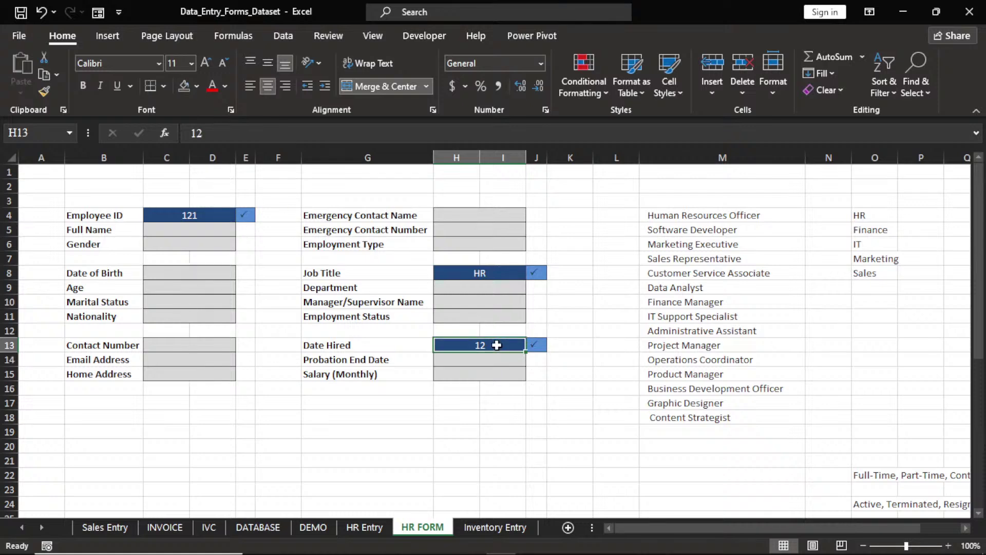
{"action": "key", "text": "Delete"}
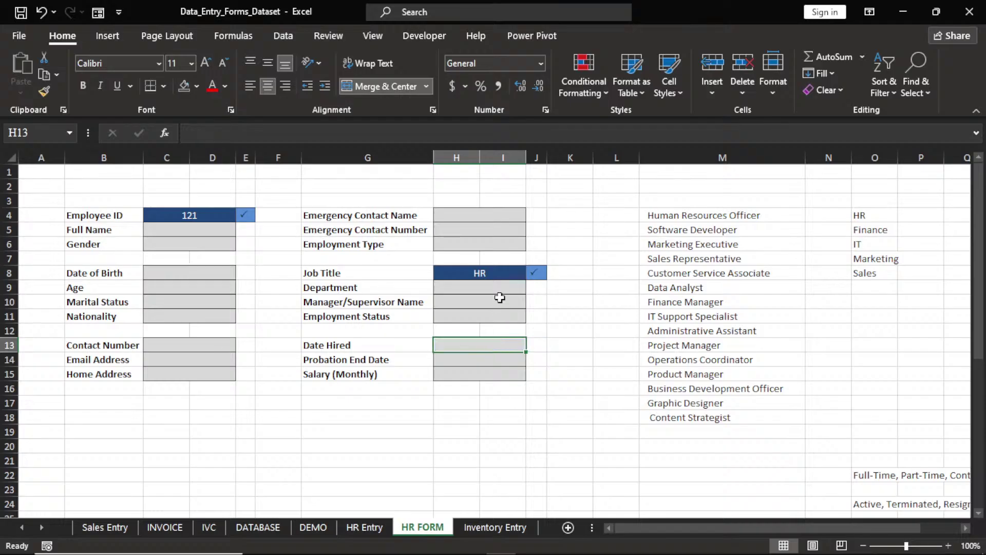
{"action": "left_click", "coordinate": [500, 273]}
{"action": "key", "text": "Delete"}
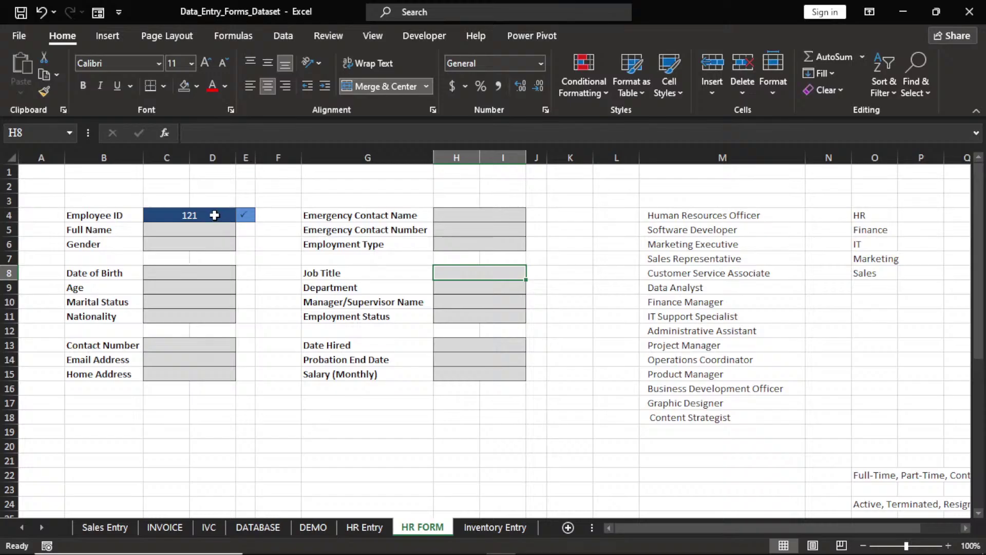
{"action": "left_click", "coordinate": [215, 215]}
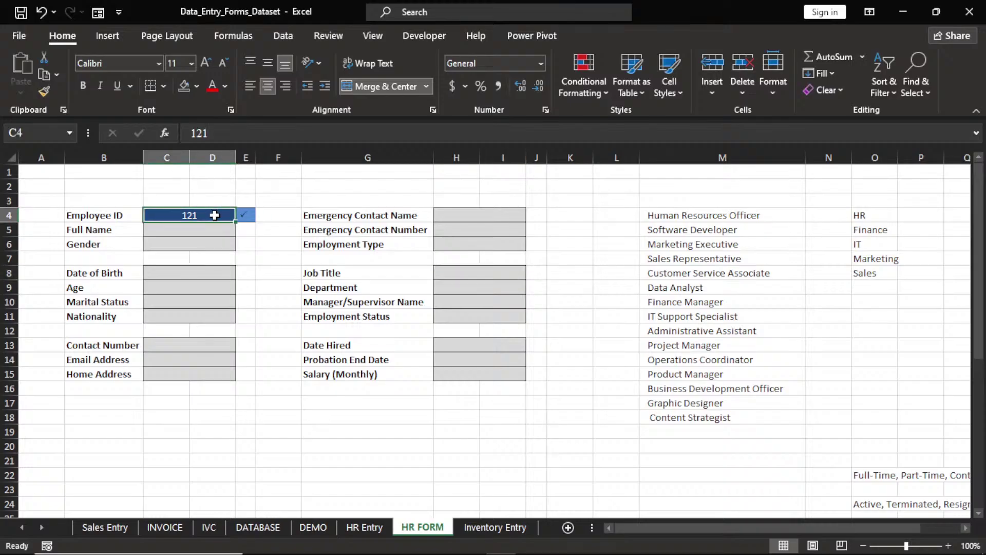
{"action": "key", "text": "Delete"}
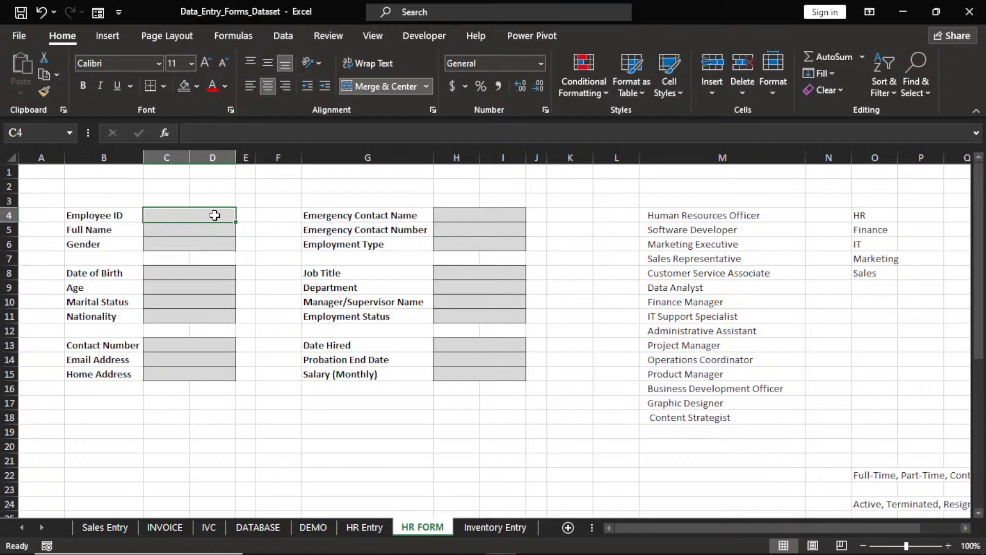
{"action": "left_click", "coordinate": [177, 247]}
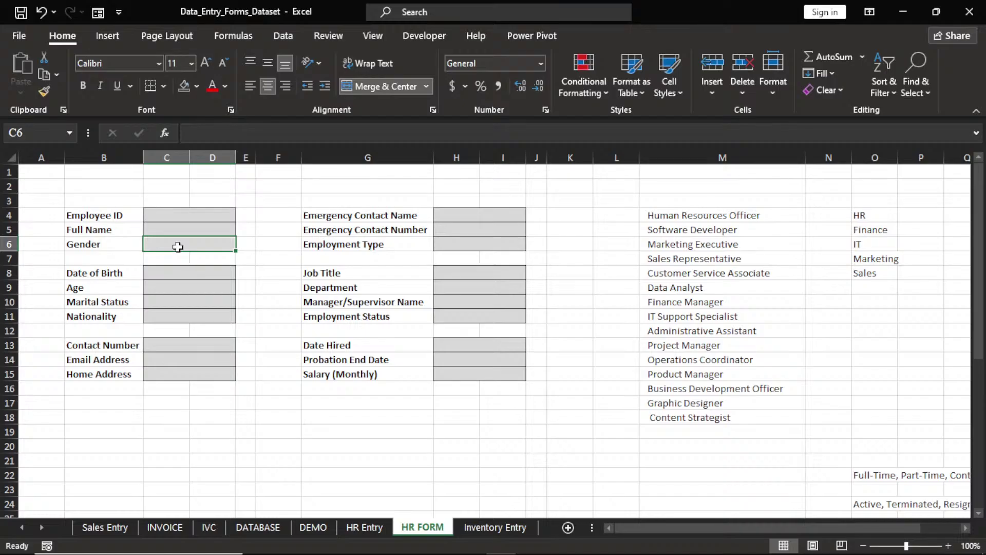
Show the Developer tab and look through its Insert form controls list
{"action": "left_click", "coordinate": [410, 35]}
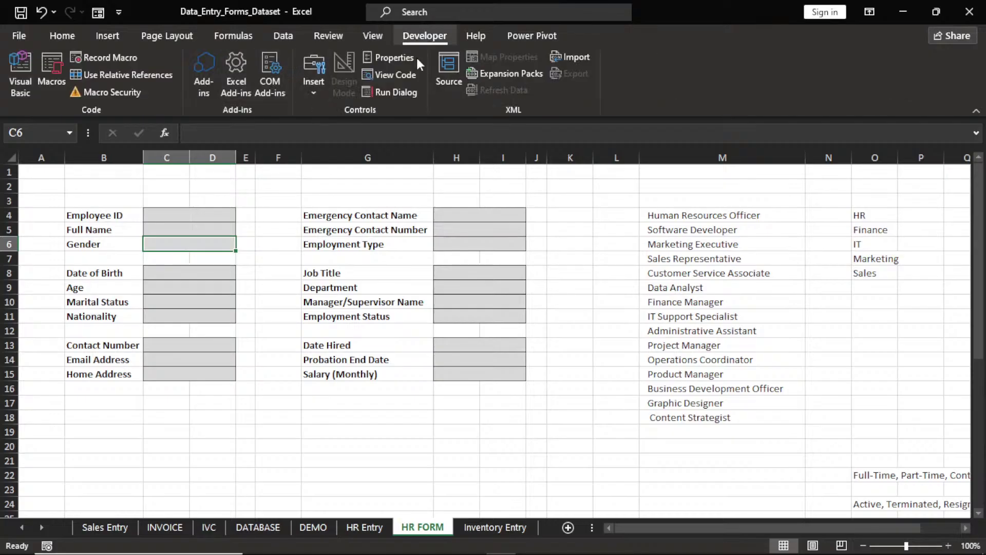
{"action": "left_click", "coordinate": [312, 94]}
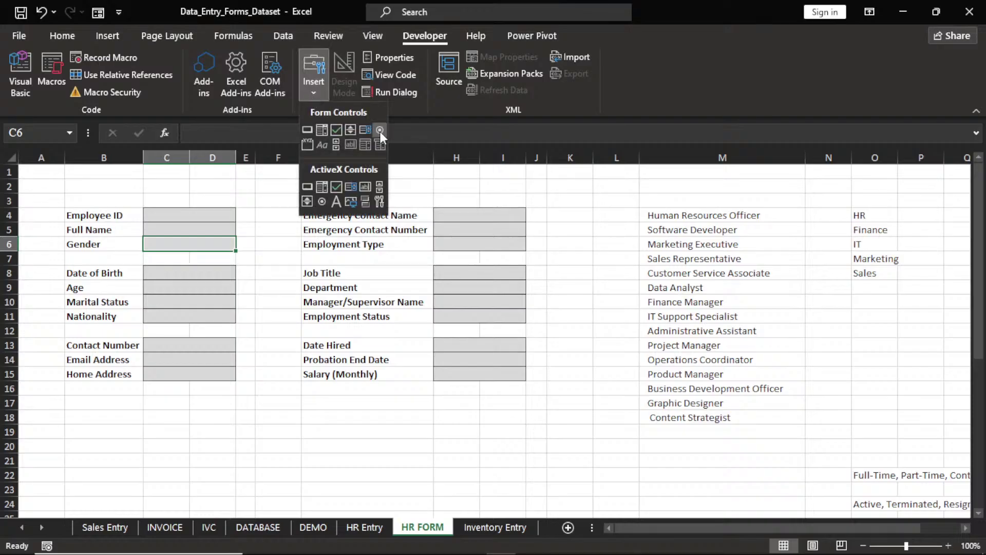
{"action": "left_click", "coordinate": [223, 240]}
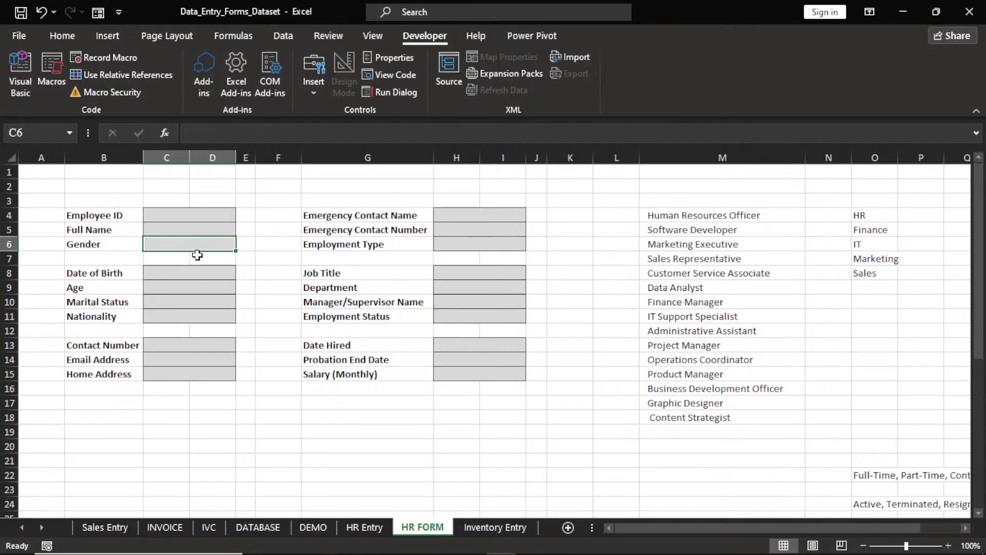
Restrict Gender cell C6 to a Male,Female list and check that the dropdown shows both options
{"action": "left_click", "coordinate": [289, 35]}
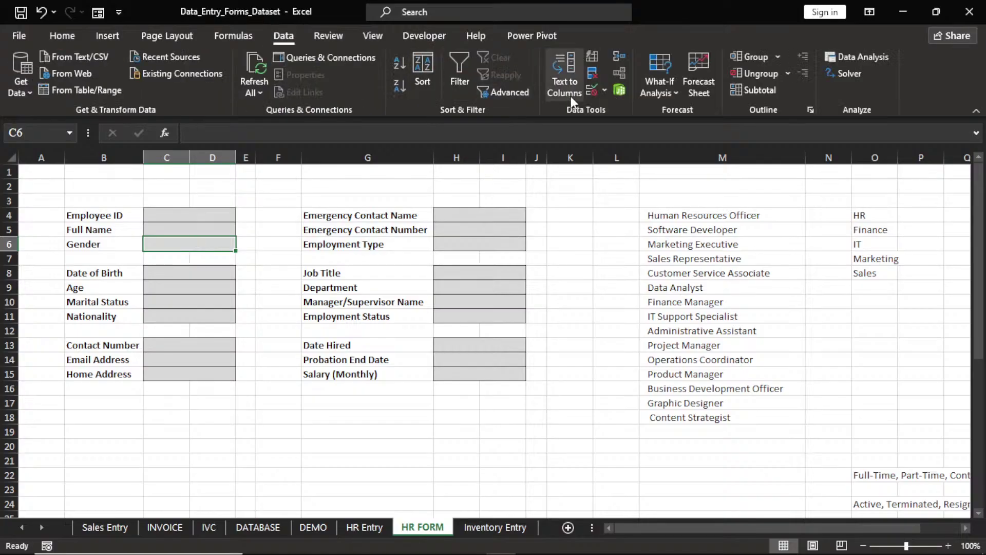
{"action": "left_click", "coordinate": [606, 90]}
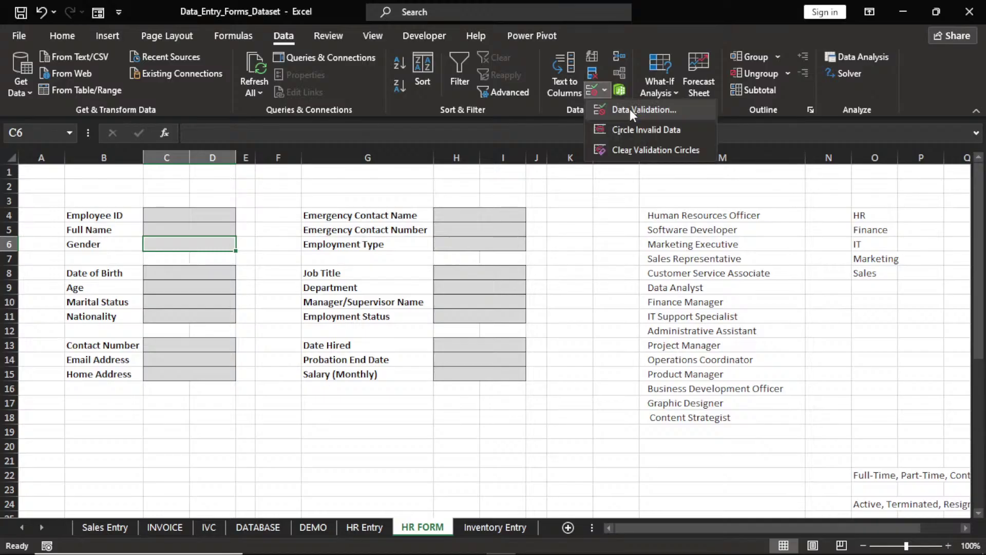
{"action": "left_click", "coordinate": [630, 109]}
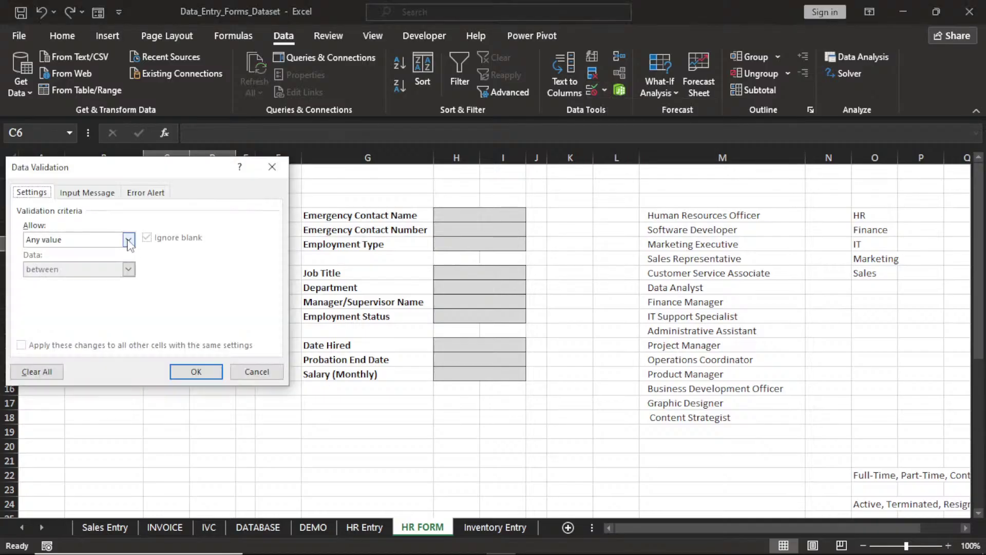
{"action": "left_click", "coordinate": [128, 239]}
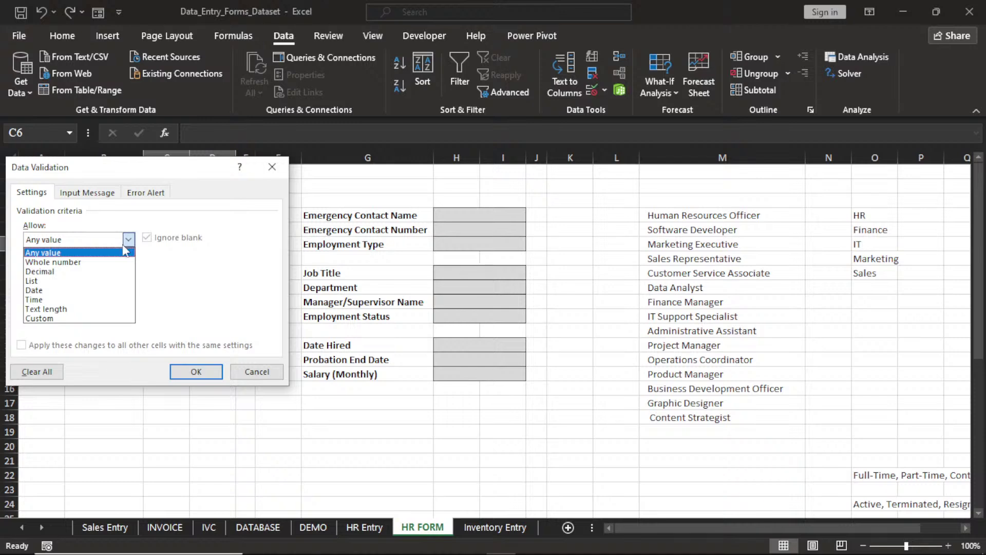
{"action": "left_click", "coordinate": [87, 281]}
{"action": "left_click", "coordinate": [79, 298]}
{"action": "type", "text": "MALE"}
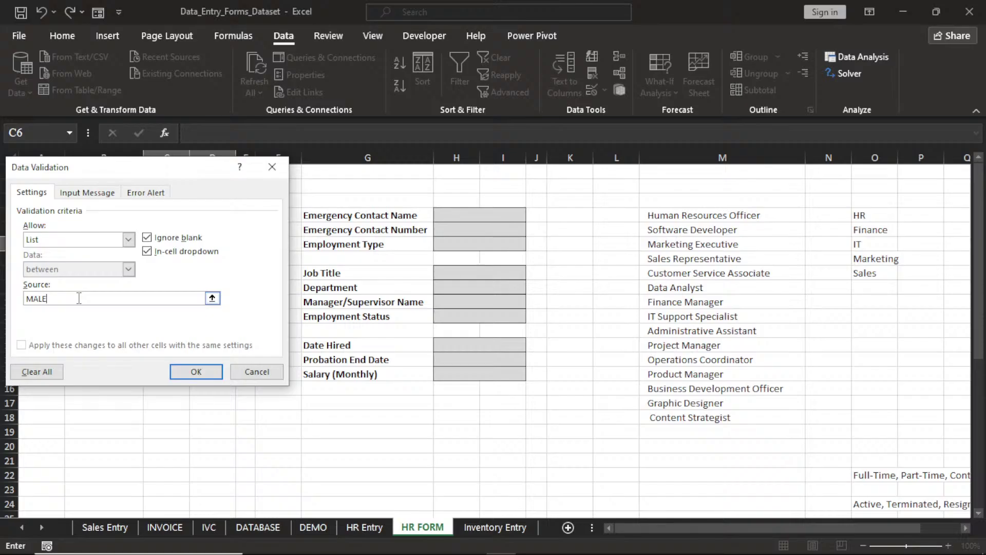
{"action": "key", "text": "BackSpace"}
{"action": "key", "text": "BackSpace"}
{"action": "key", "text": "BackSpace"}
{"action": "type", "text": "ale,FEmale"}
{"action": "left_click", "coordinate": [197, 371]}
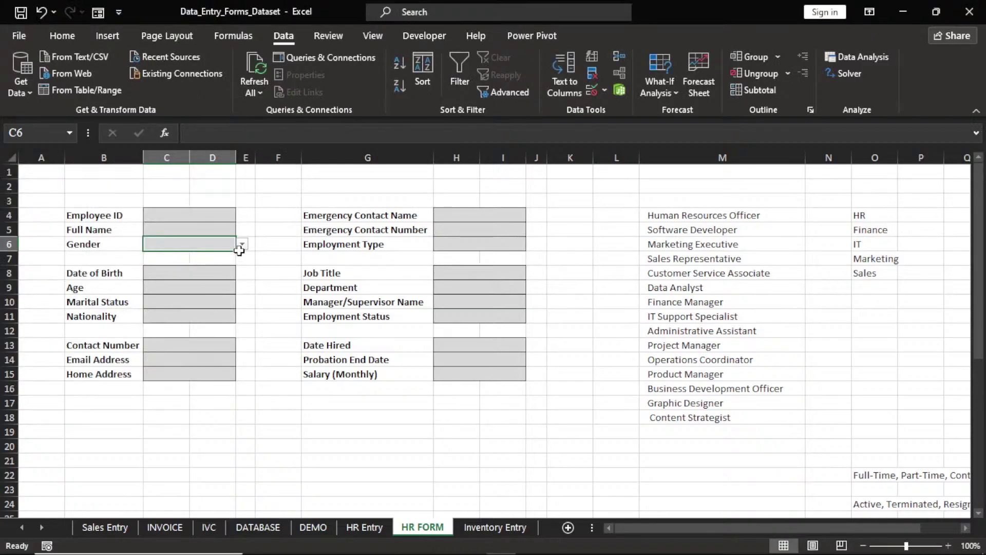
{"action": "left_click", "coordinate": [241, 245]}
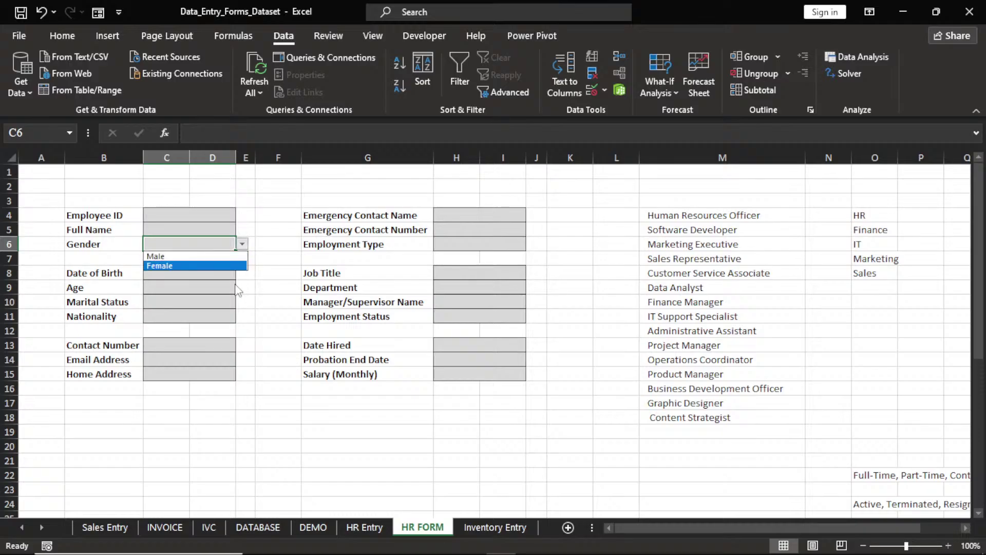
{"action": "key", "text": "Escape"}
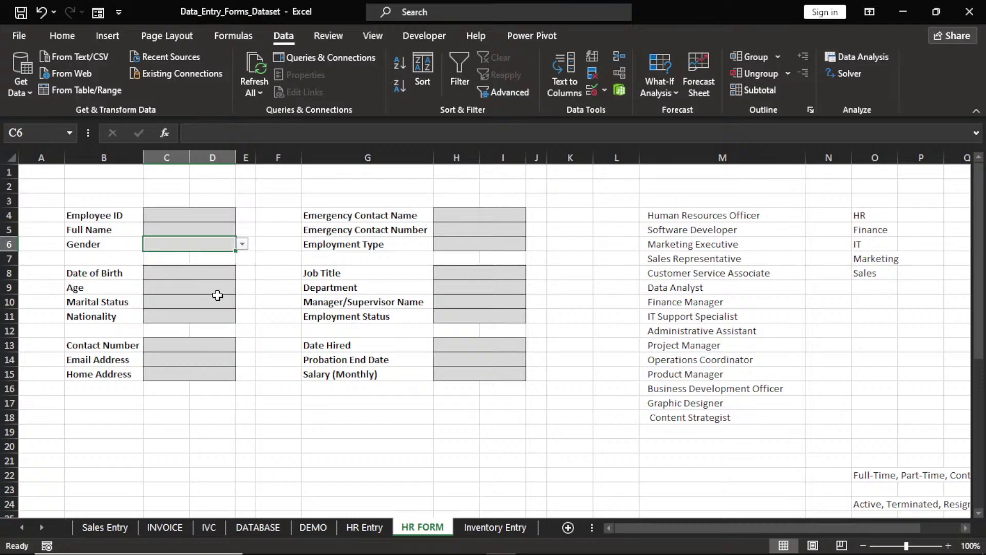
Select Marital Status cell C10 and set its data validation to allow a List
{"action": "left_click", "coordinate": [213, 303]}
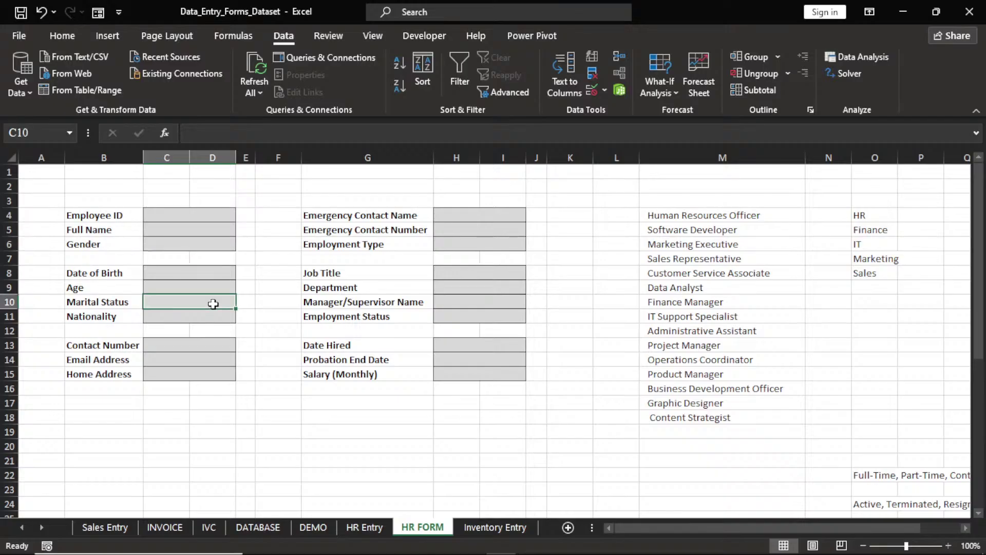
{"action": "left_click", "coordinate": [210, 245]}
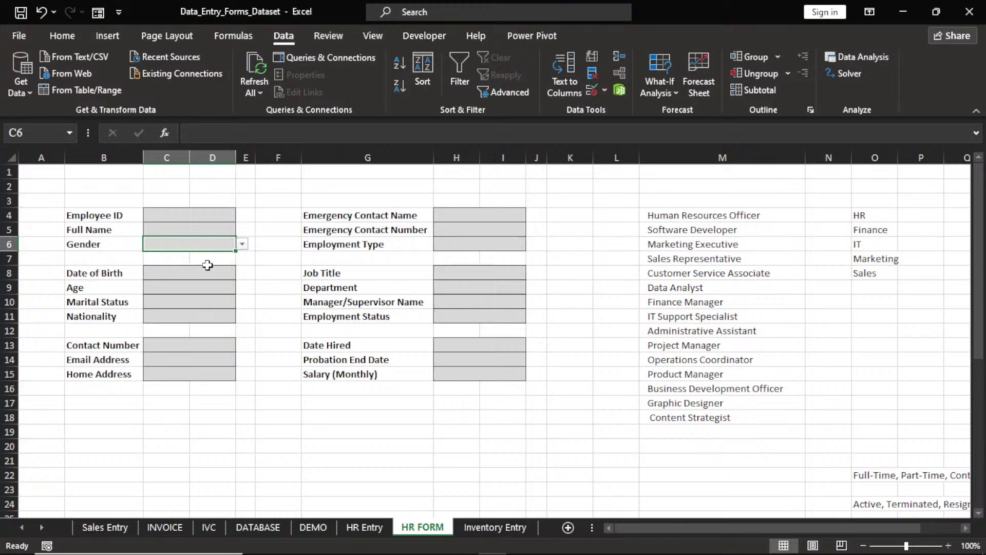
{"action": "left_click", "coordinate": [206, 301]}
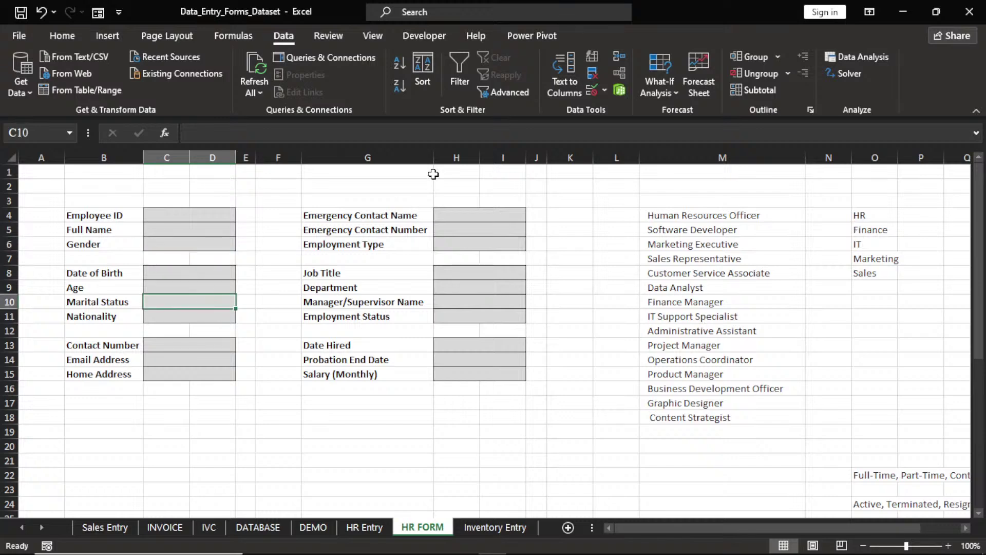
{"action": "left_click", "coordinate": [605, 91]}
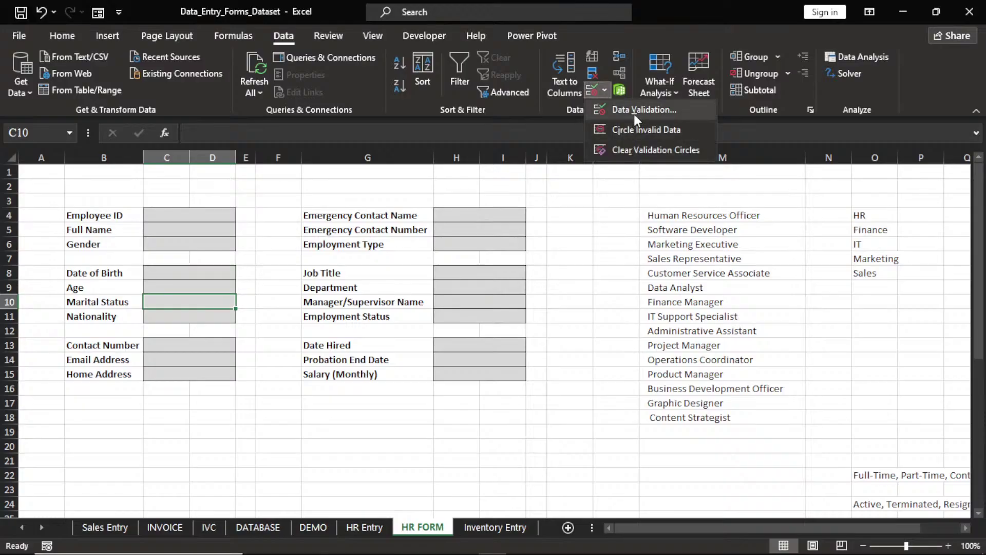
{"action": "left_click", "coordinate": [633, 114]}
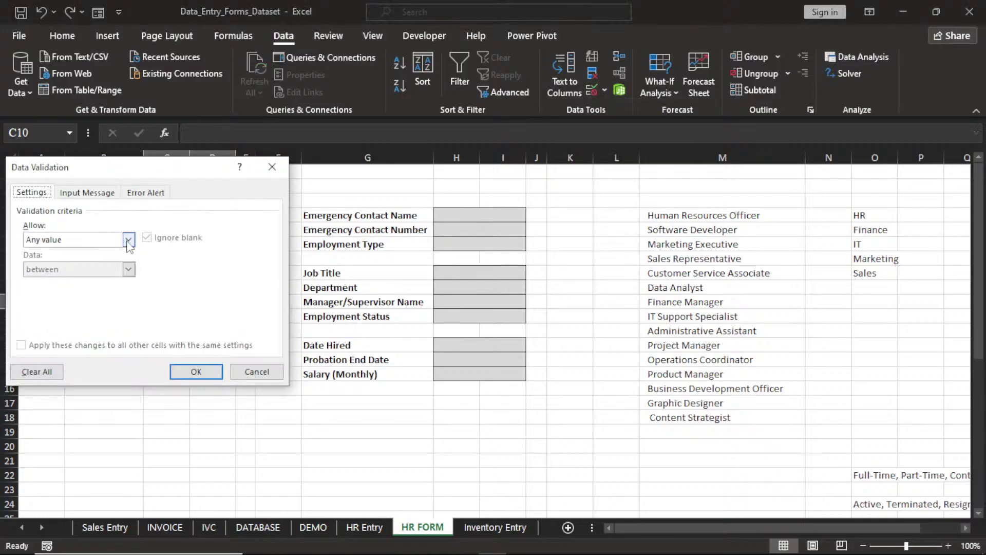
{"action": "left_click", "coordinate": [128, 240]}
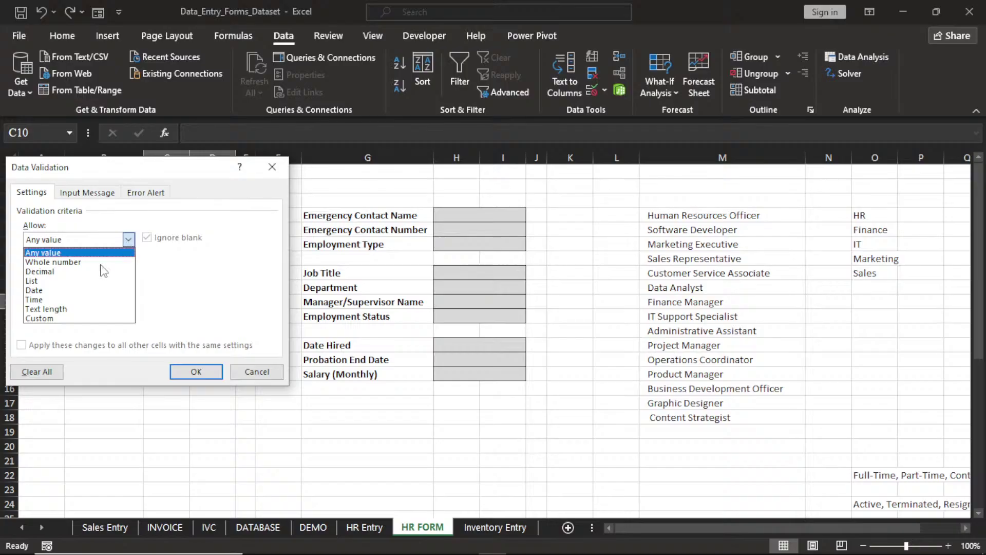
{"action": "left_click", "coordinate": [77, 280]}
Enter Single,Married,Divorced,Widow/Widowed as the list source and check the dropdown options
{"action": "left_click", "coordinate": [80, 298]}
{"action": "type", "text": "S"}
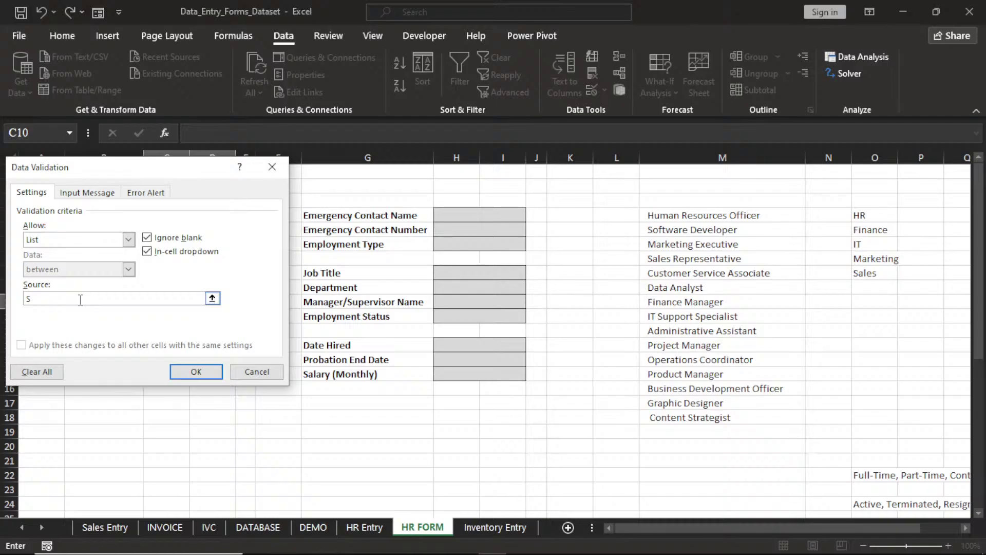
{"action": "type", "text": "ingle,Married,Divorced,"}
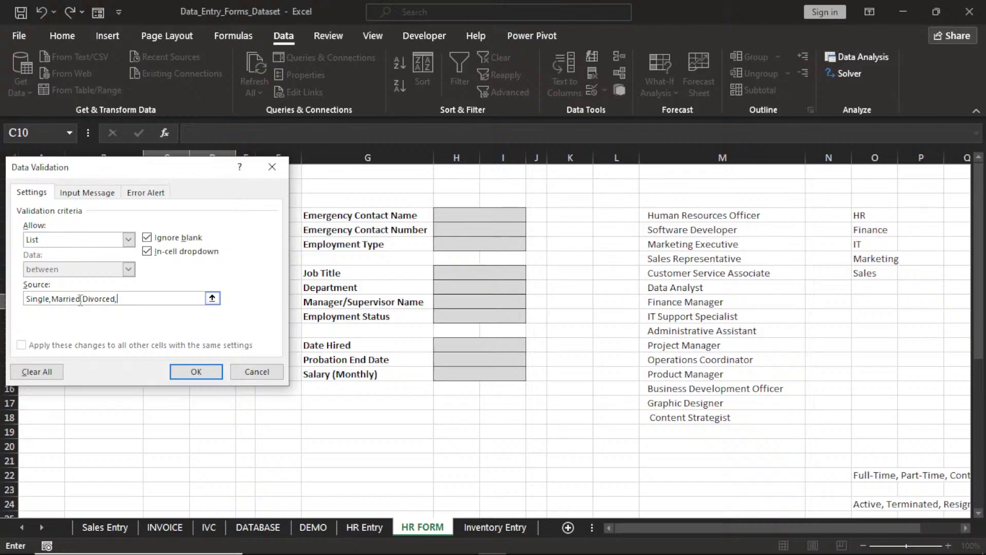
{"action": "type", "text": "Wodow"}
{"action": "key", "text": "BackSpace"}
{"action": "key", "text": "BackSpace"}
{"action": "key", "text": "BackSpace"}
{"action": "key", "text": "BackSpace"}
{"action": "type", "text": "idow/w"}
{"action": "key", "text": "BackSpace"}
{"action": "type", "text": "Widowed"}
{"action": "left_click", "coordinate": [201, 372]}
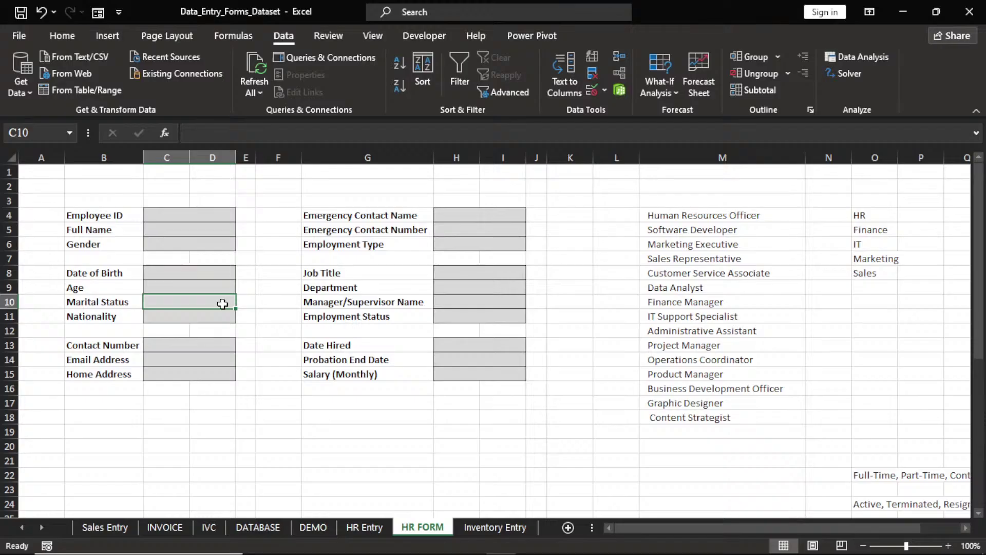
{"action": "left_click", "coordinate": [242, 303]}
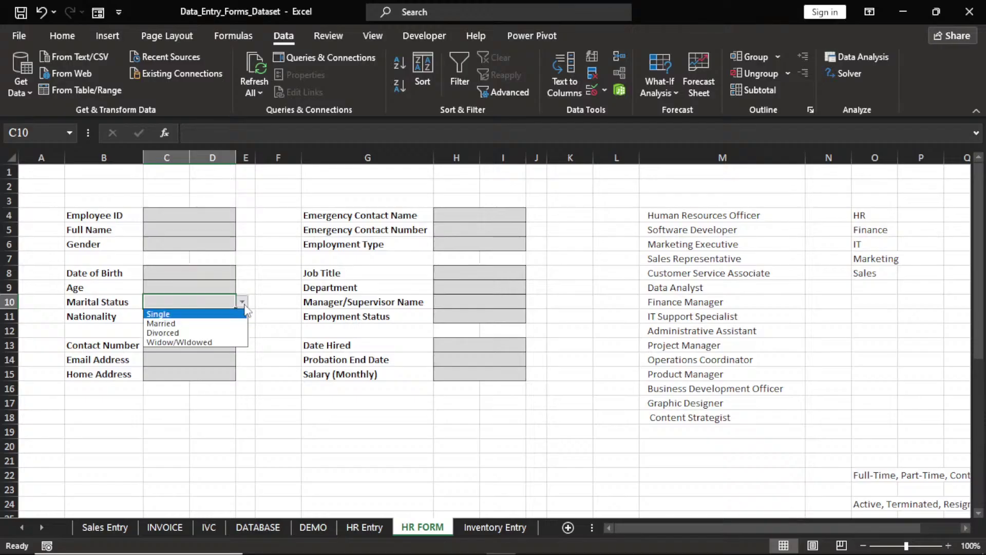
{"action": "left_click", "coordinate": [244, 304]}
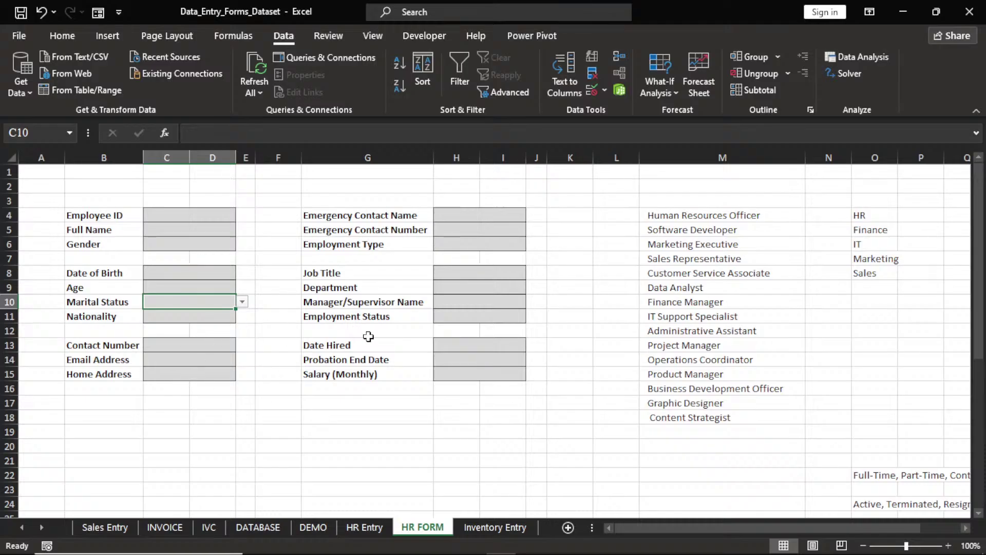
{"action": "left_click", "coordinate": [460, 287]}
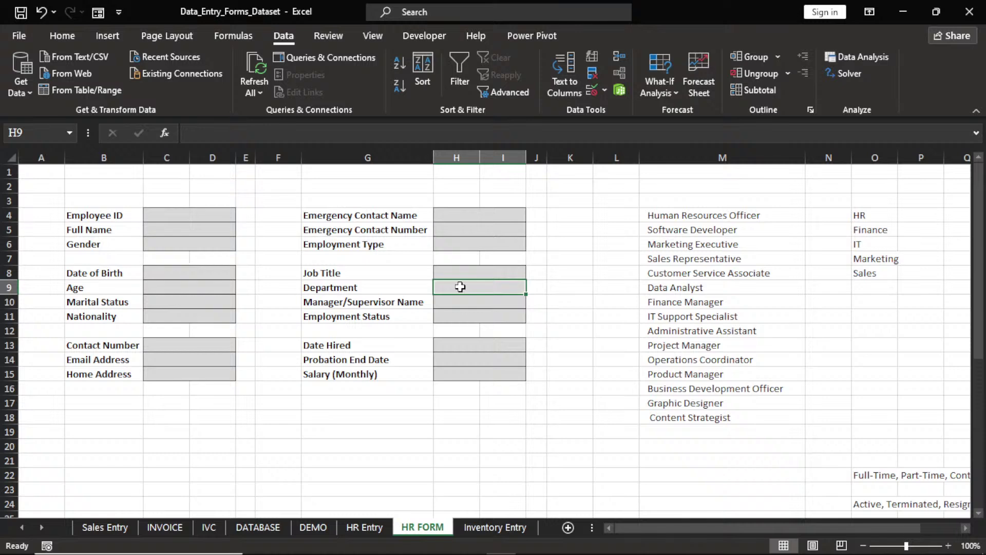
{"action": "left_click", "coordinate": [603, 90]}
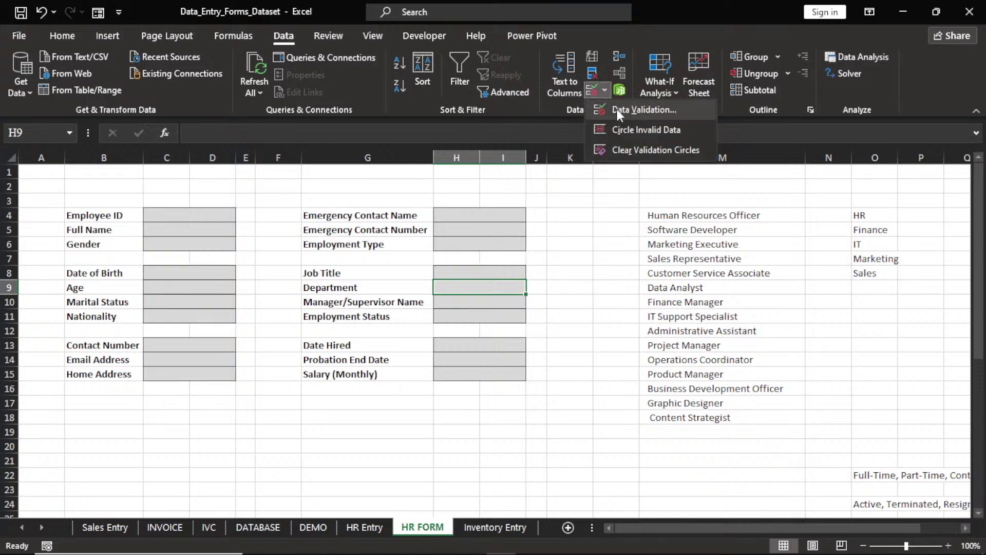
{"action": "left_click", "coordinate": [616, 109]}
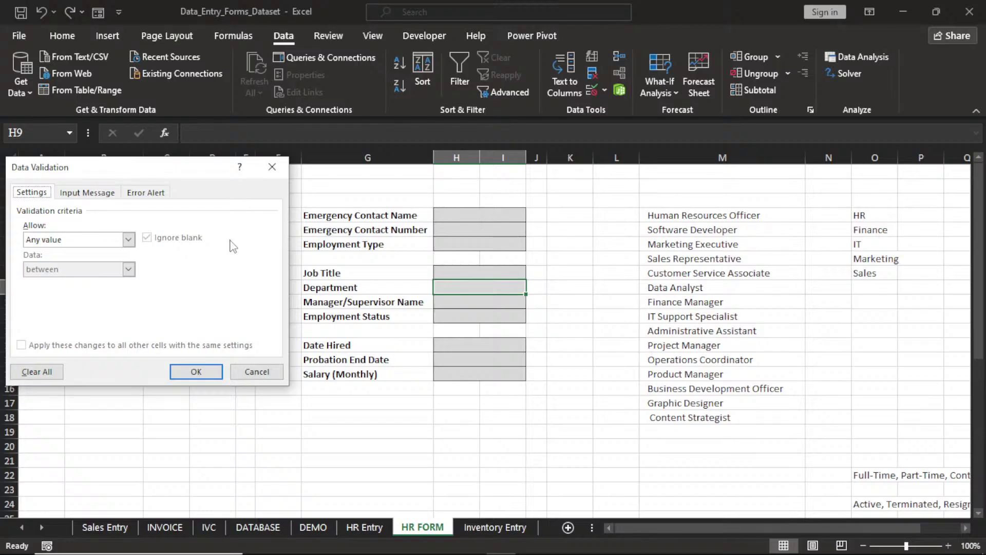
{"action": "left_click", "coordinate": [128, 240]}
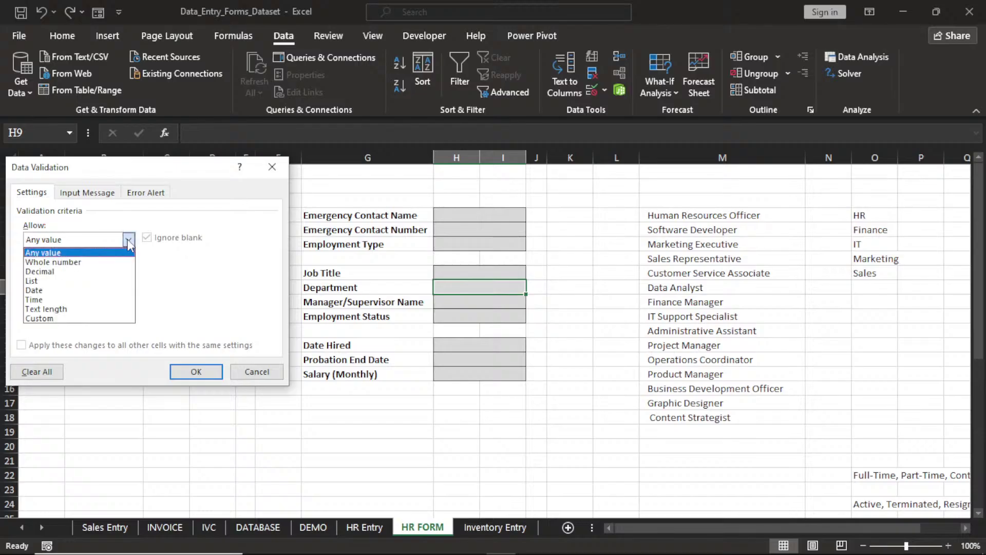
{"action": "left_click", "coordinate": [56, 281]}
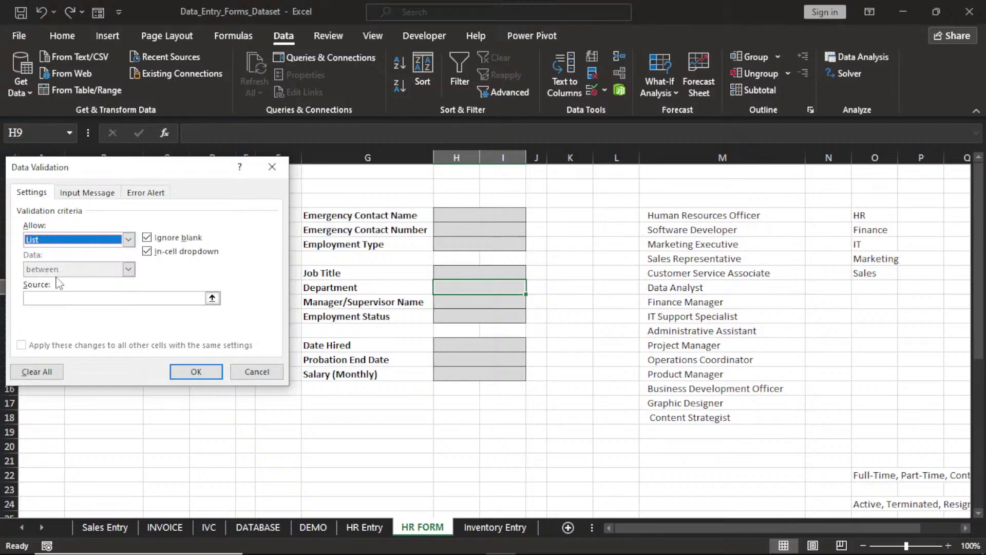
{"action": "left_click", "coordinate": [154, 298]}
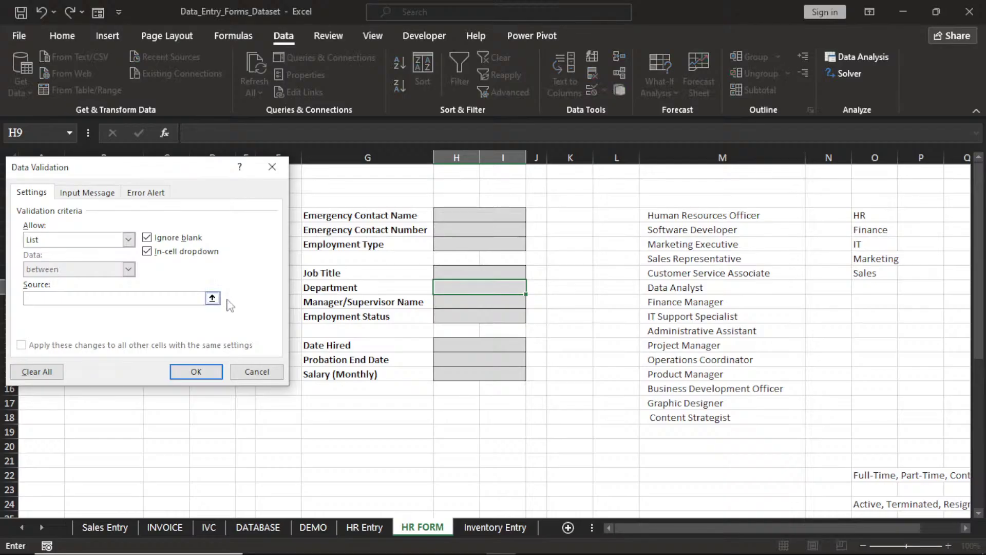
{"action": "left_click", "coordinate": [212, 298]}
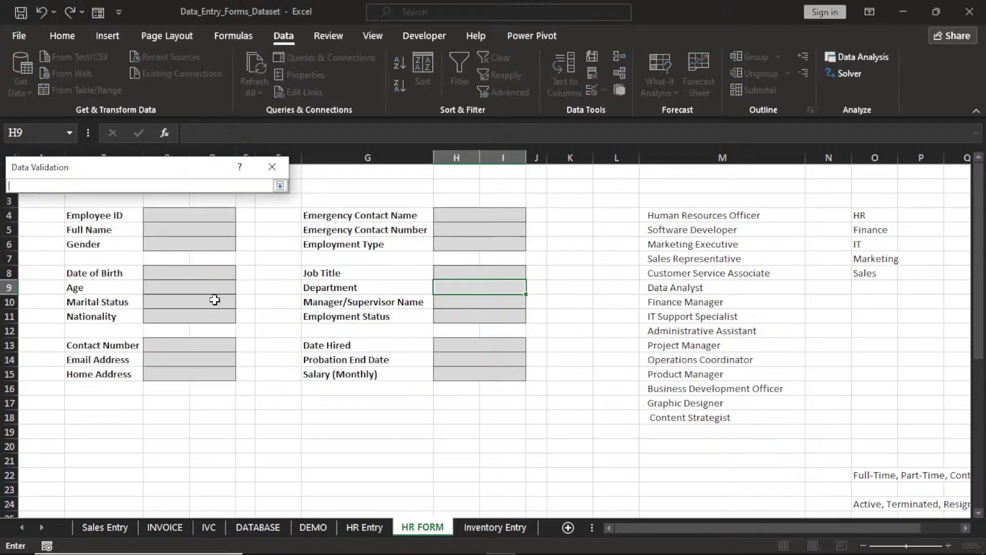
{"action": "left_click_drag", "start_coordinate": [870, 218], "coordinate": [874, 269]}
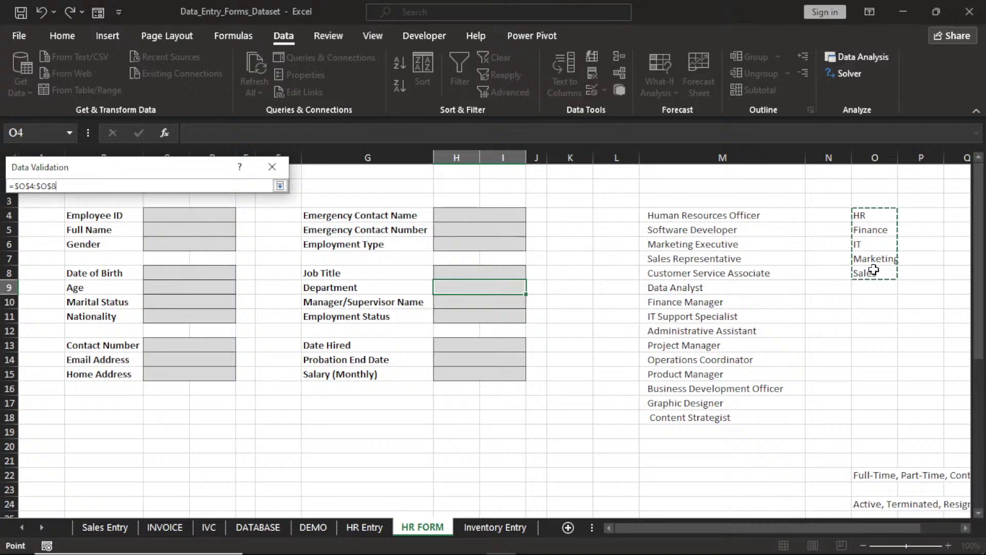
{"action": "left_click", "coordinate": [280, 186]}
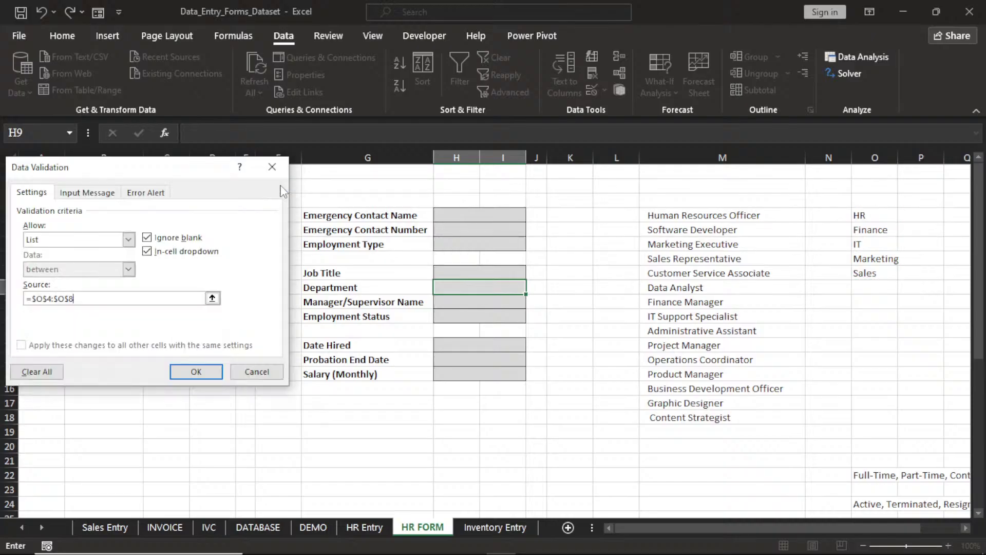
{"action": "left_click", "coordinate": [207, 369]}
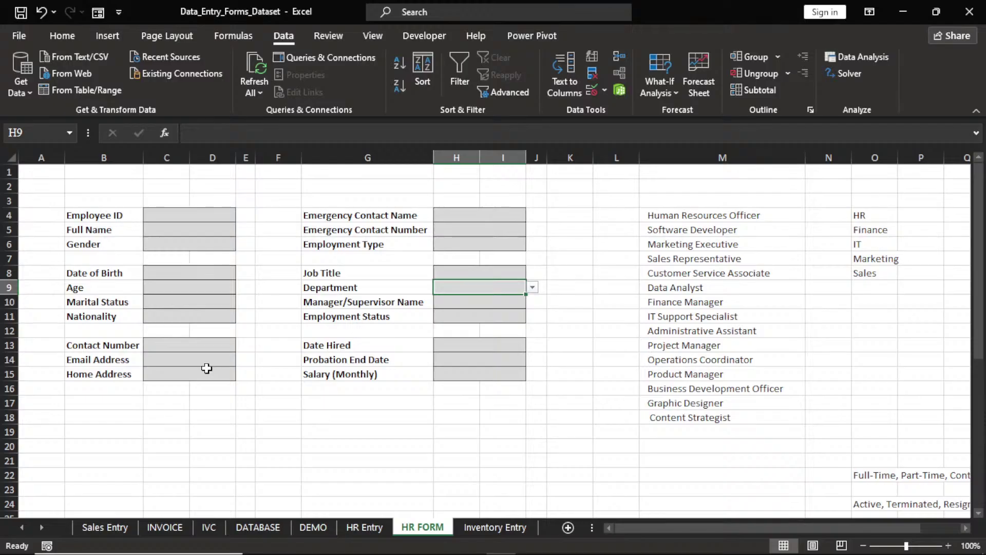
{"action": "left_click", "coordinate": [533, 288]}
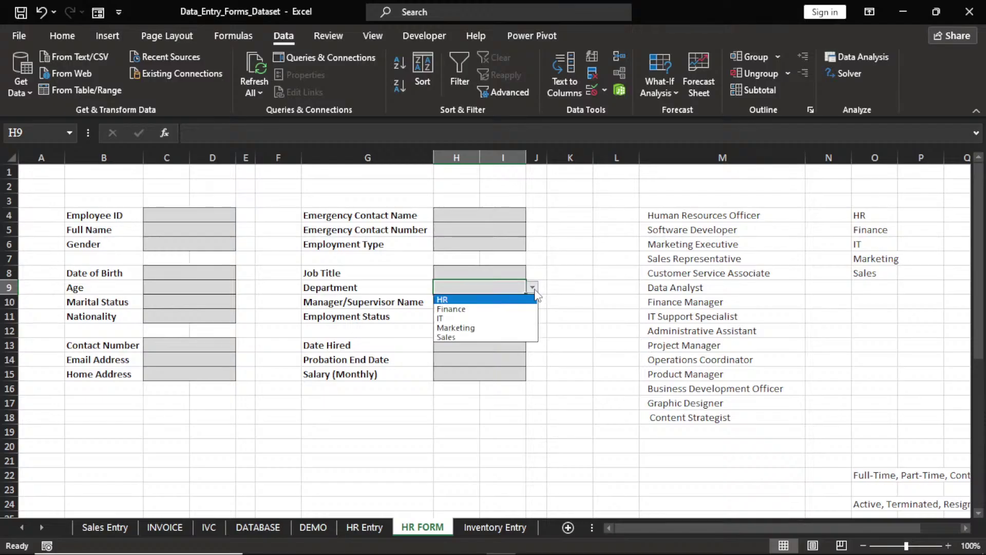
{"action": "key", "text": "Escape"}
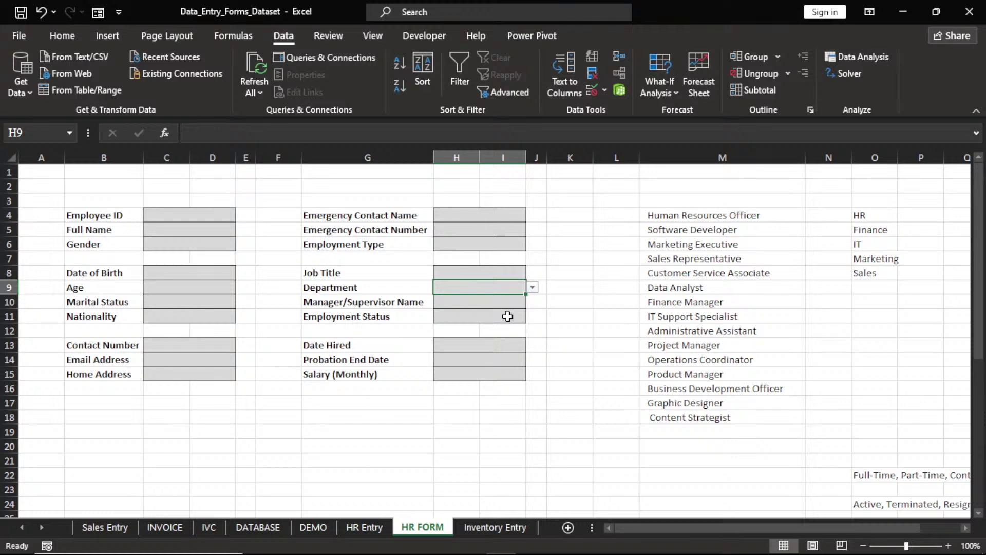
{"action": "left_click", "coordinate": [507, 316]}
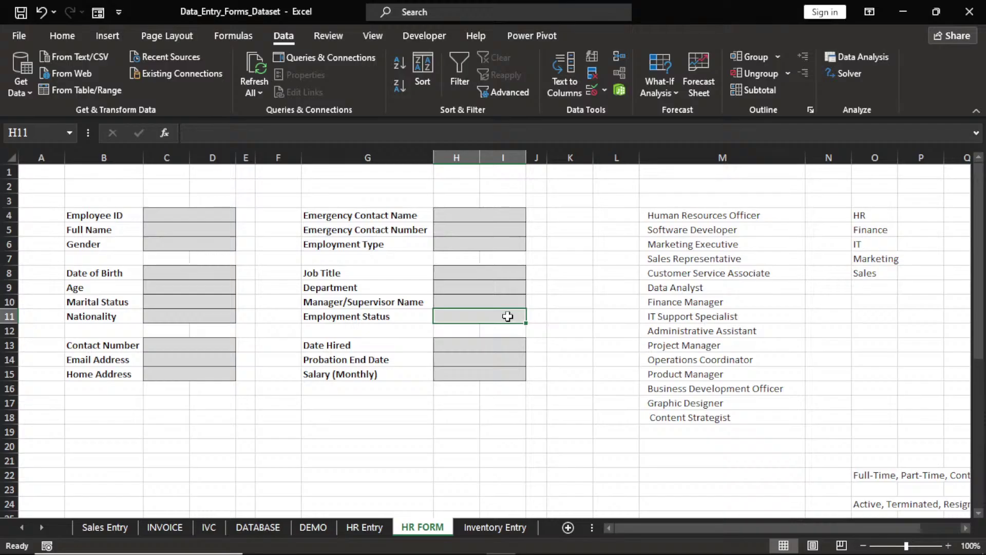
Abandon a first validation attempt on N19 and select the employment types text in O22
{"action": "left_click", "coordinate": [498, 249]}
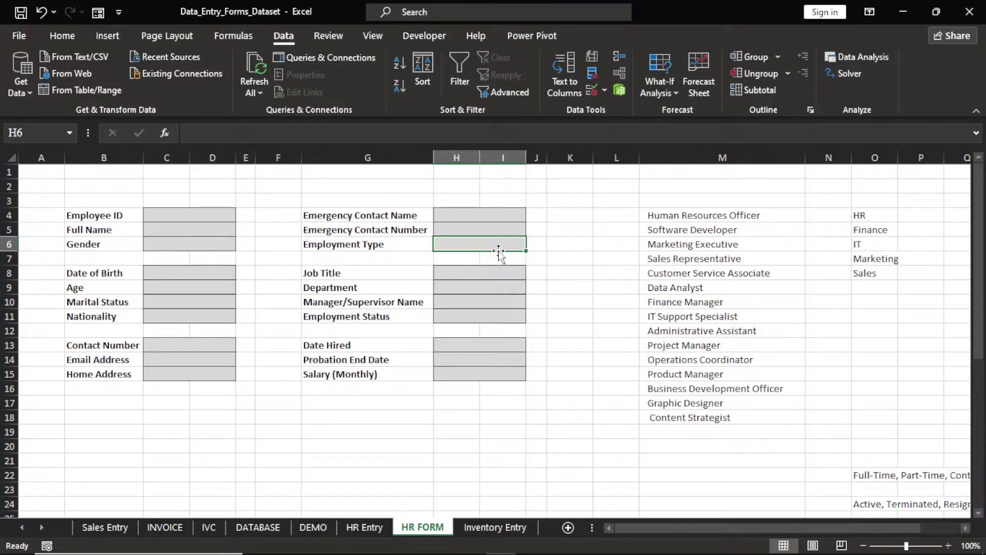
{"action": "left_click", "coordinate": [605, 91]}
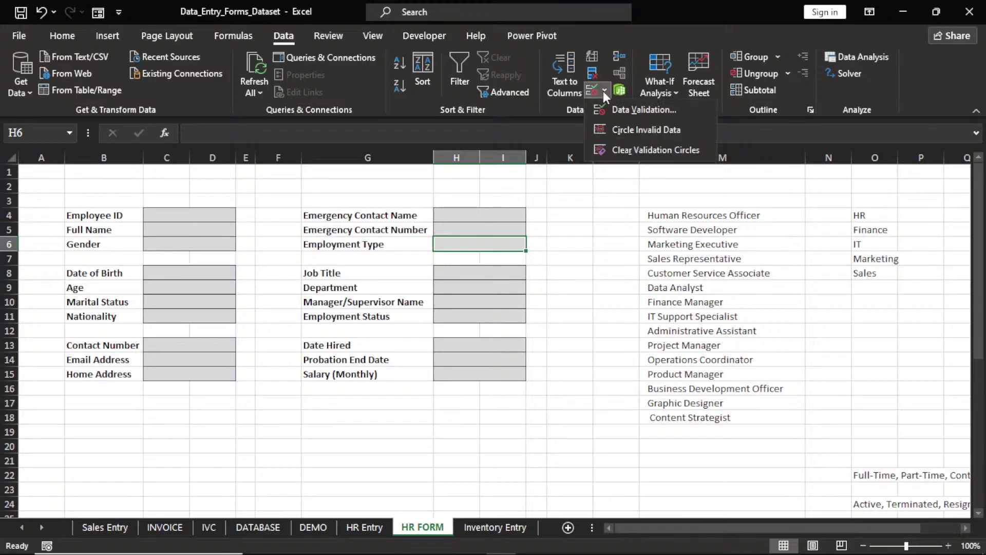
{"action": "left_click", "coordinate": [644, 109]}
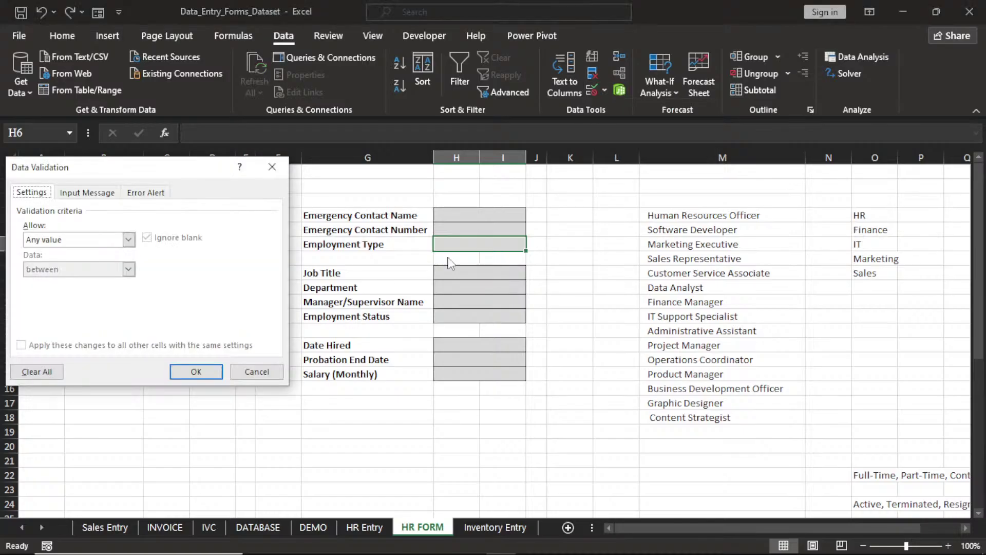
{"action": "left_click", "coordinate": [128, 239]}
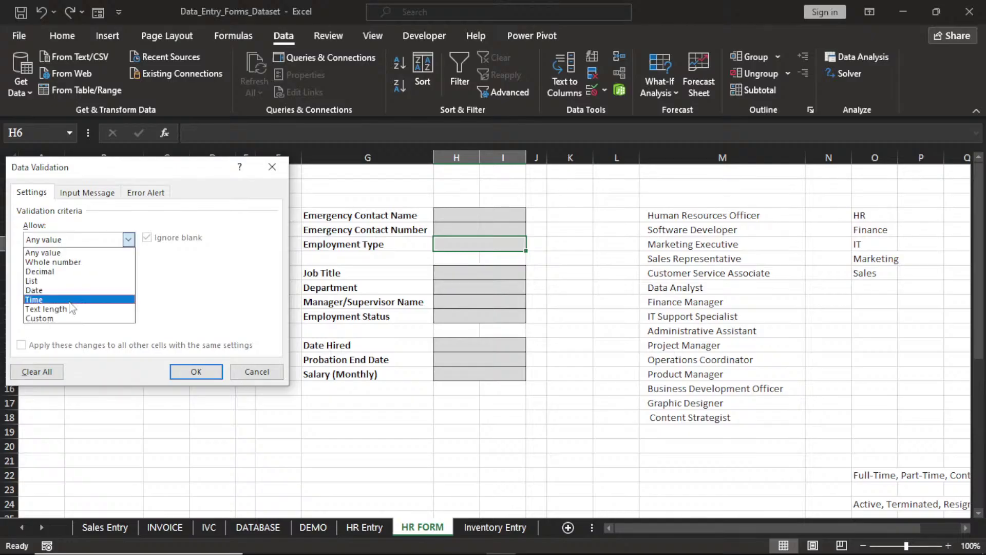
{"action": "left_click", "coordinate": [70, 300]}
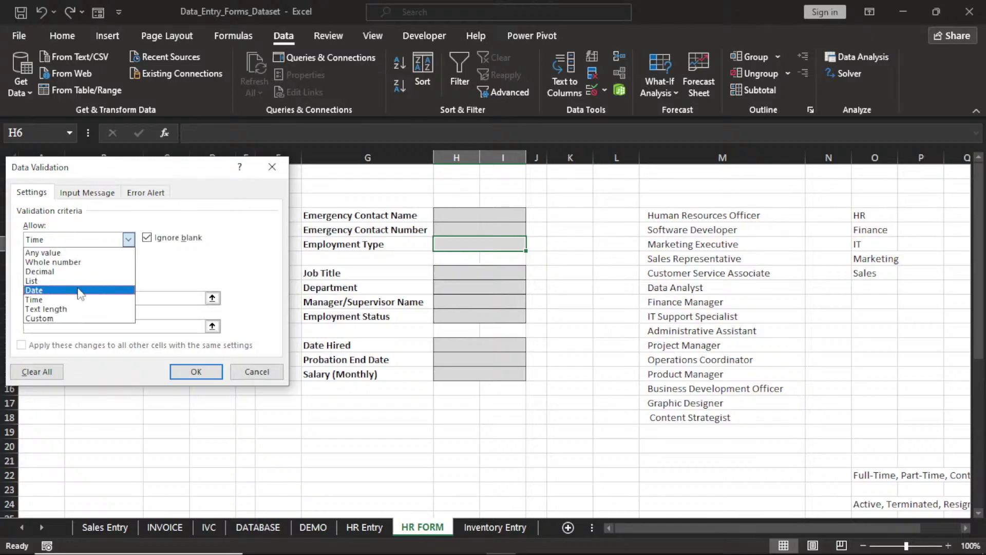
{"action": "left_click", "coordinate": [87, 282]}
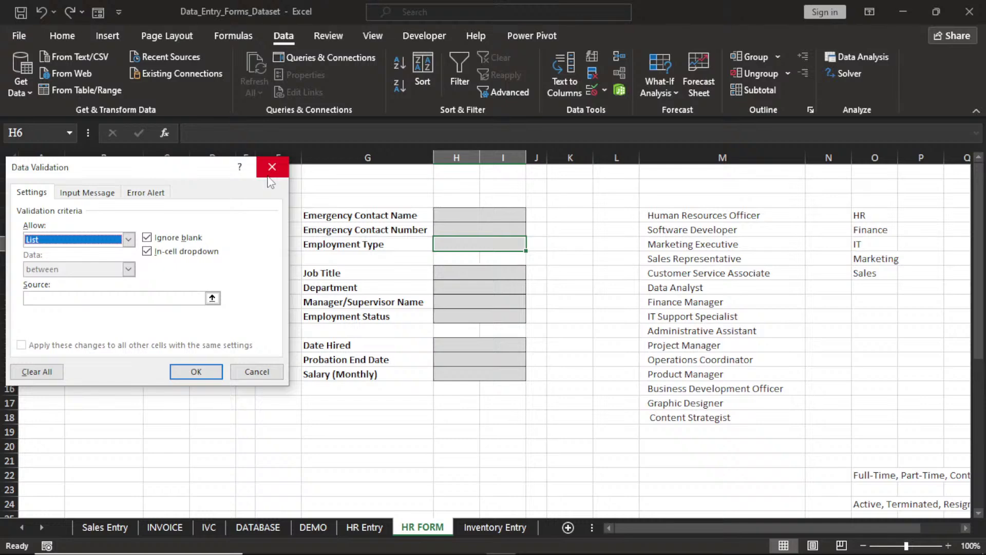
{"action": "left_click", "coordinate": [271, 166]}
{"action": "double_click", "coordinate": [875, 474]}
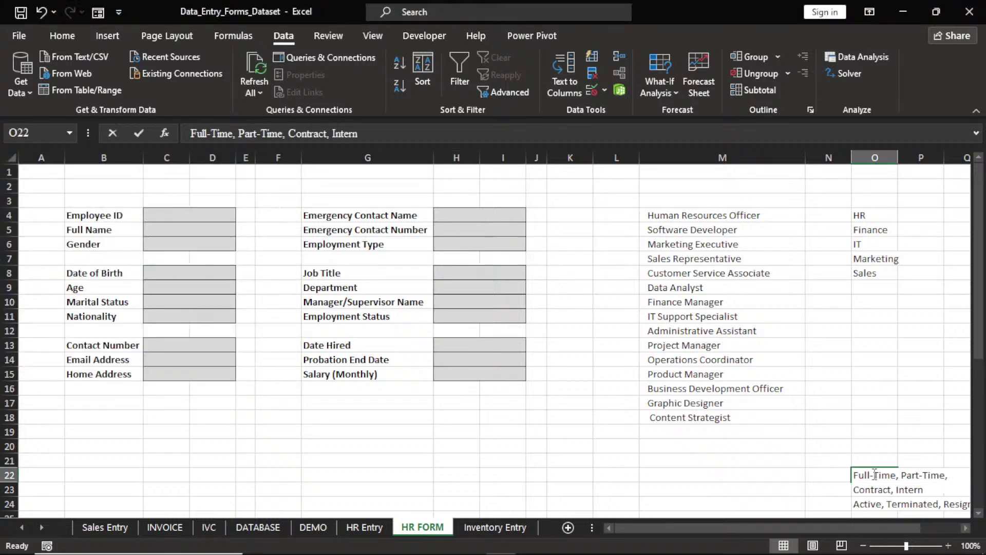
{"action": "double_click", "coordinate": [856, 474]}
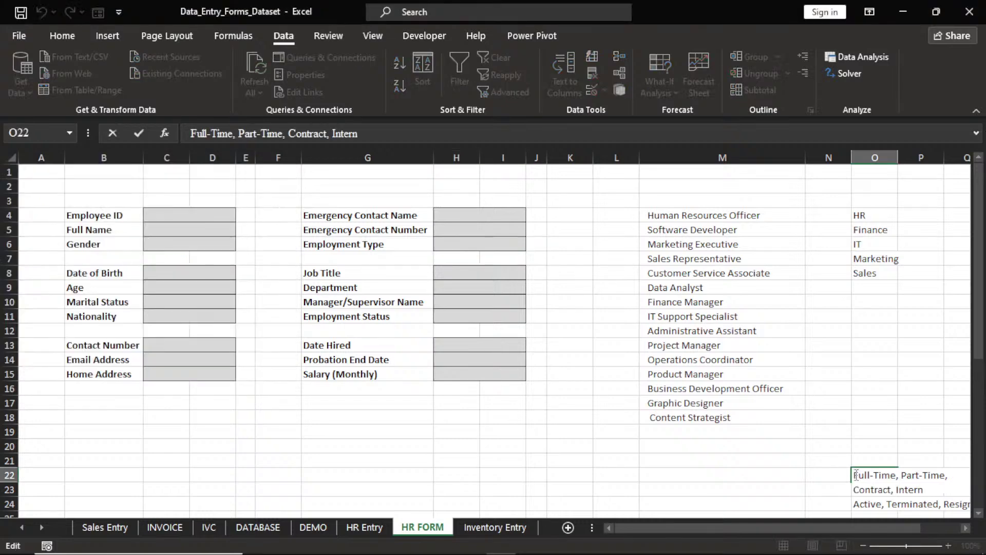
{"action": "left_click_drag", "start_coordinate": [856, 474], "coordinate": [927, 492]}
{"action": "key", "text": "ctrl+c"}
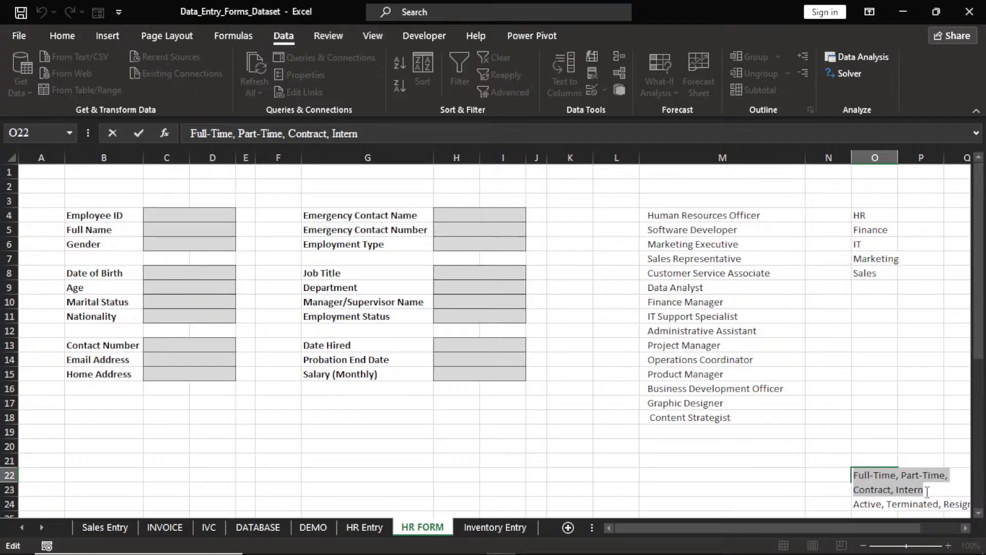
{"action": "left_click", "coordinate": [843, 435]}
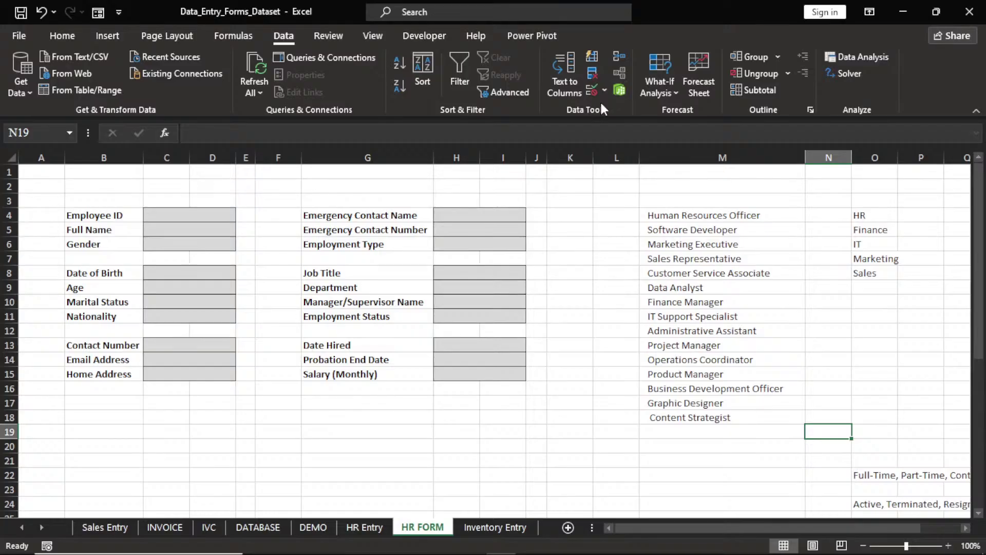
Give N19 a List validation with the pasted Full-Time, Part-Time, Contract, Intern source
{"action": "left_click", "coordinate": [593, 91]}
{"action": "left_click", "coordinate": [128, 240]}
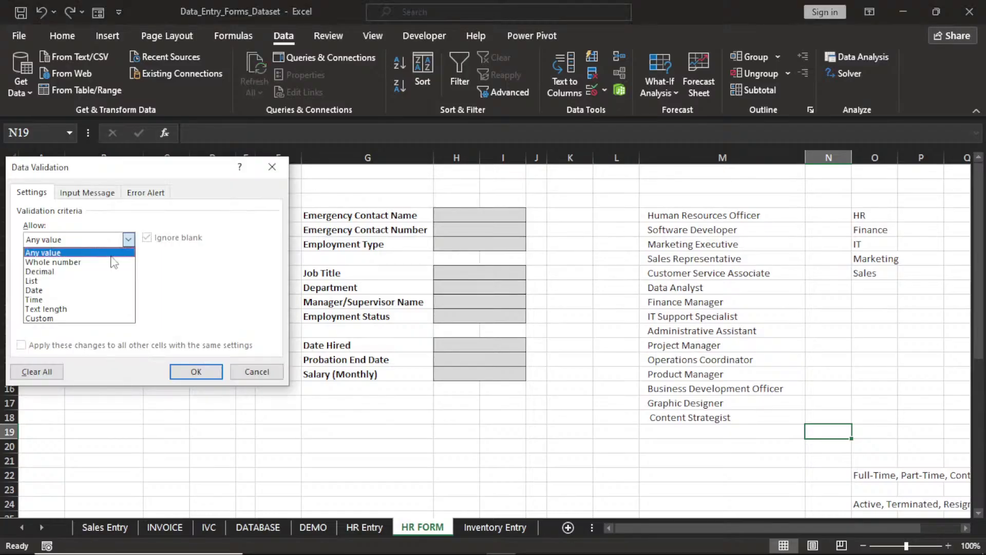
{"action": "left_click", "coordinate": [92, 280]}
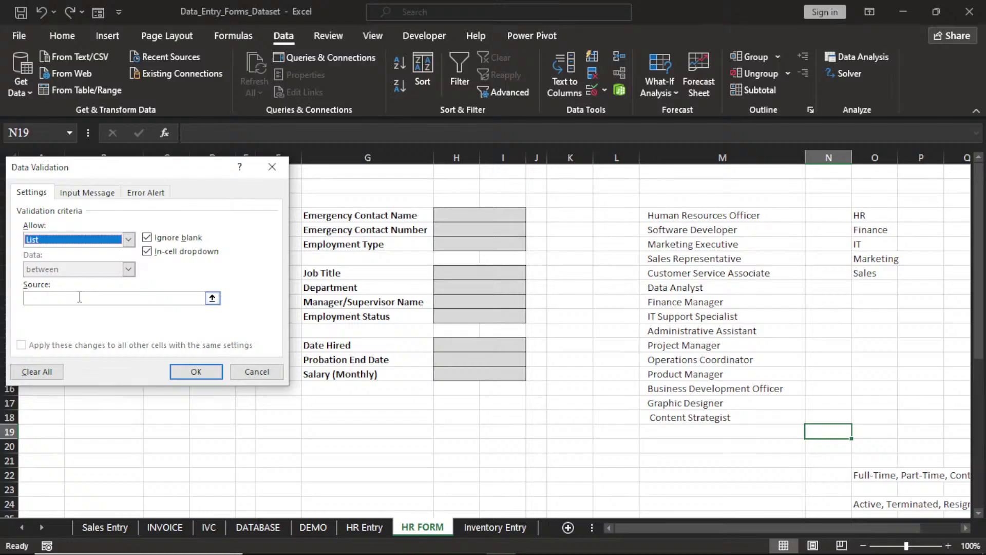
{"action": "left_click", "coordinate": [80, 298]}
{"action": "key", "text": "ctrl+v"}
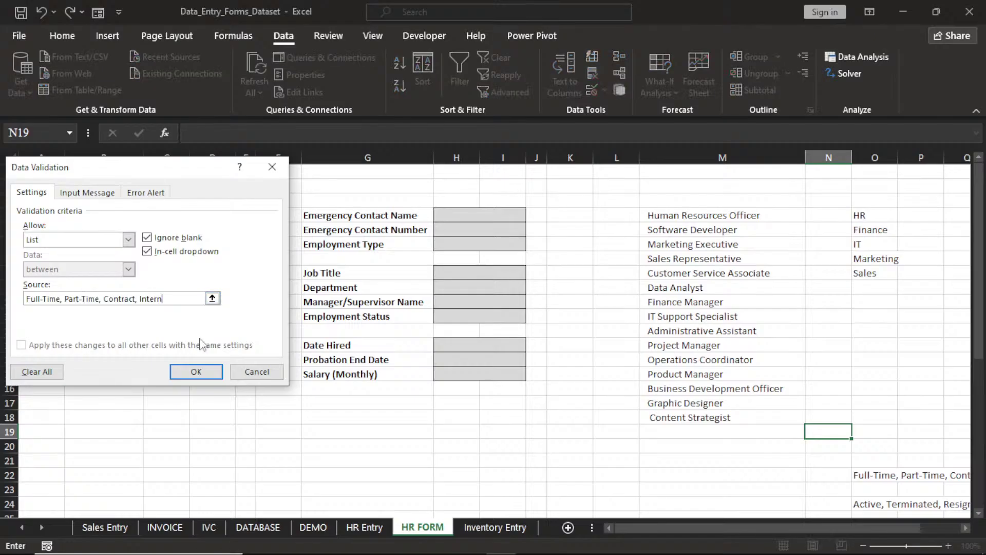
{"action": "left_click", "coordinate": [196, 371]}
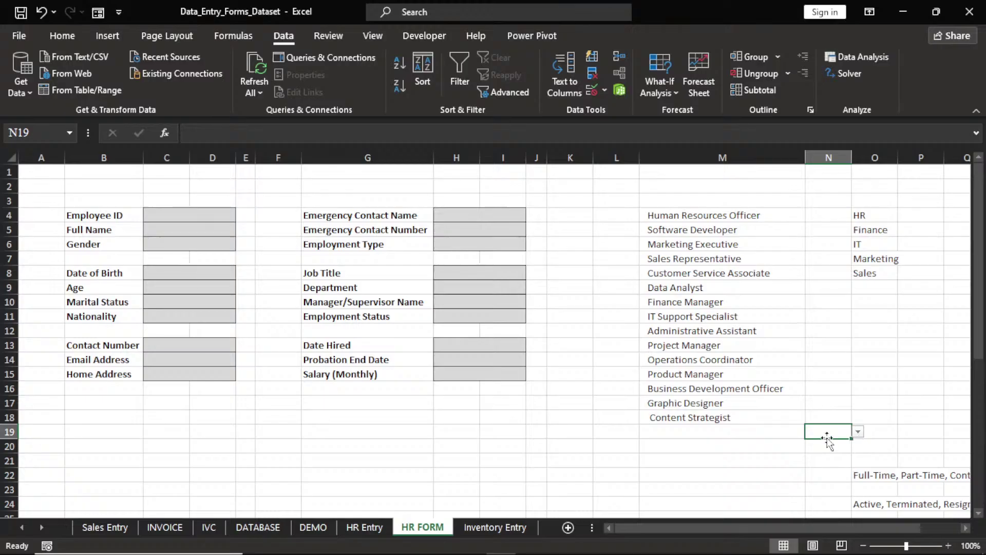
{"action": "left_click", "coordinate": [472, 244]}
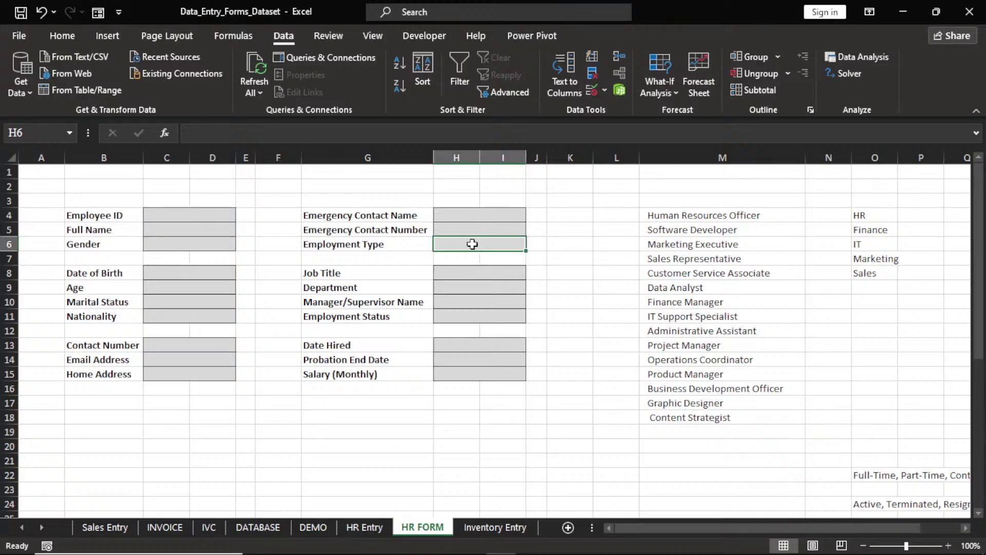
Give Employment Type H6 a List validation using the pasted Full-Time, Part-Time, Contract, Intern text
{"action": "left_click", "coordinate": [605, 89]}
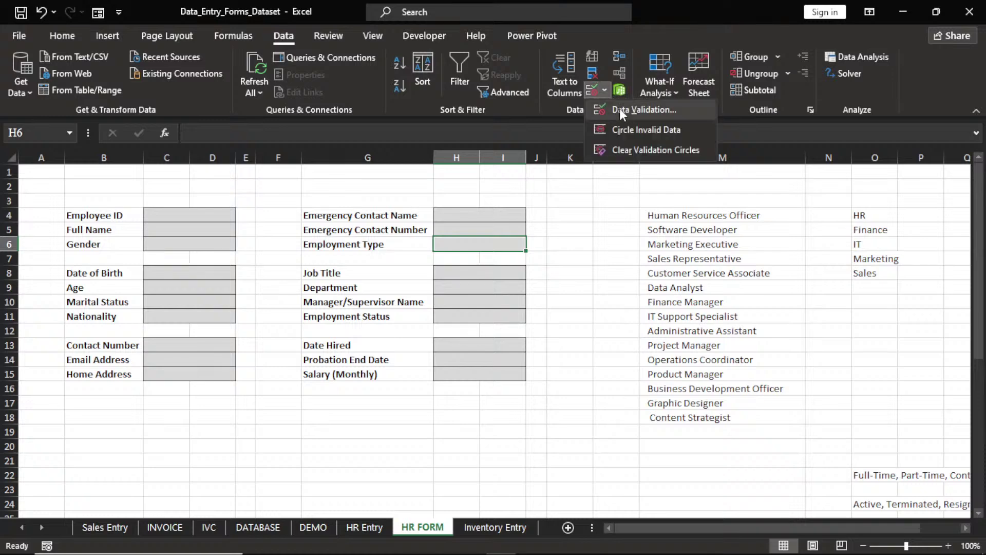
{"action": "left_click", "coordinate": [619, 109]}
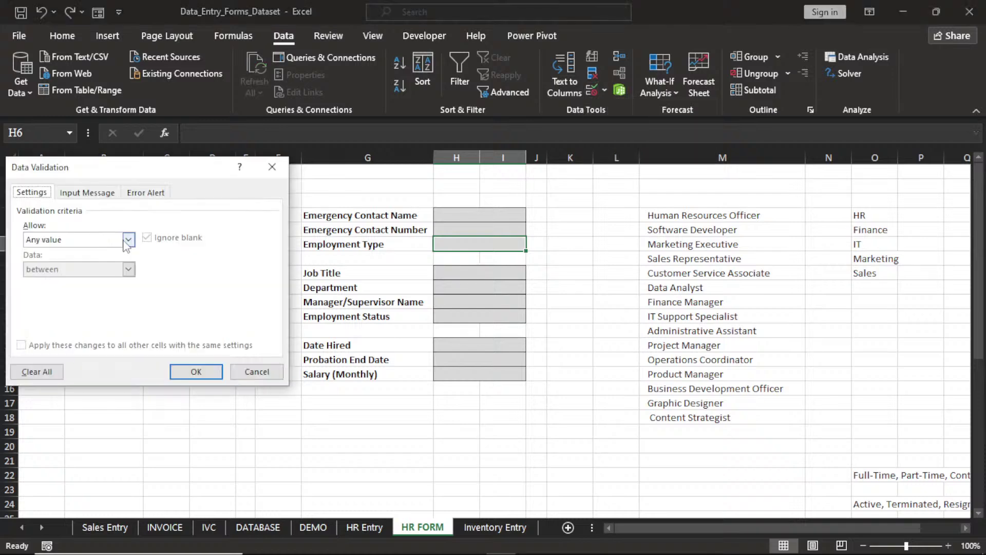
{"action": "left_click", "coordinate": [127, 240]}
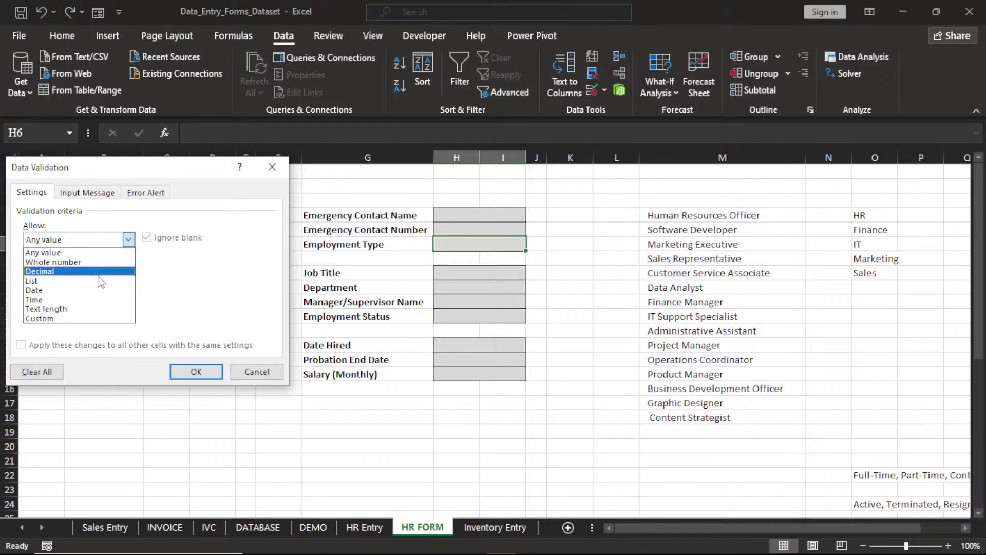
{"action": "left_click", "coordinate": [101, 281]}
{"action": "left_click", "coordinate": [89, 297]}
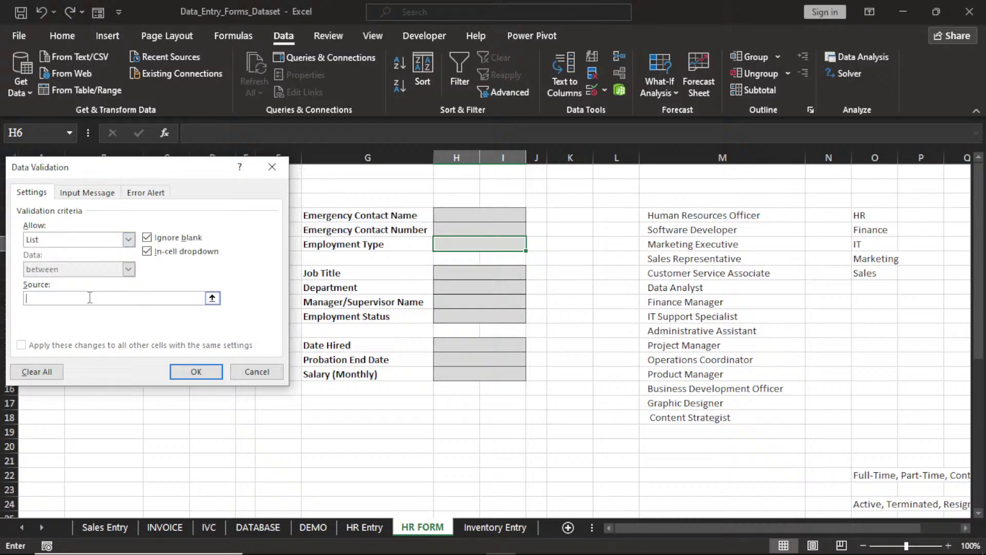
{"action": "key", "text": "ctrl+v"}
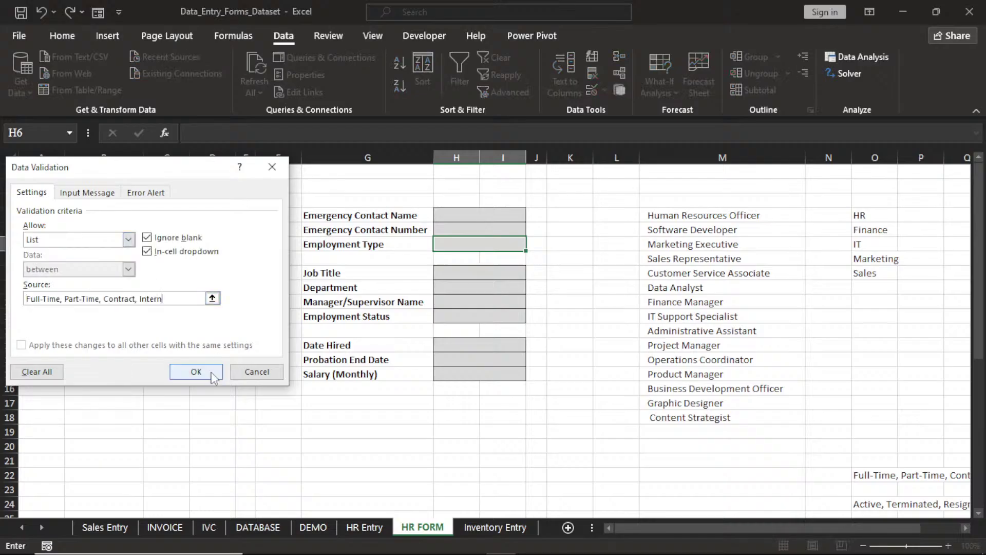
{"action": "left_click", "coordinate": [214, 378]}
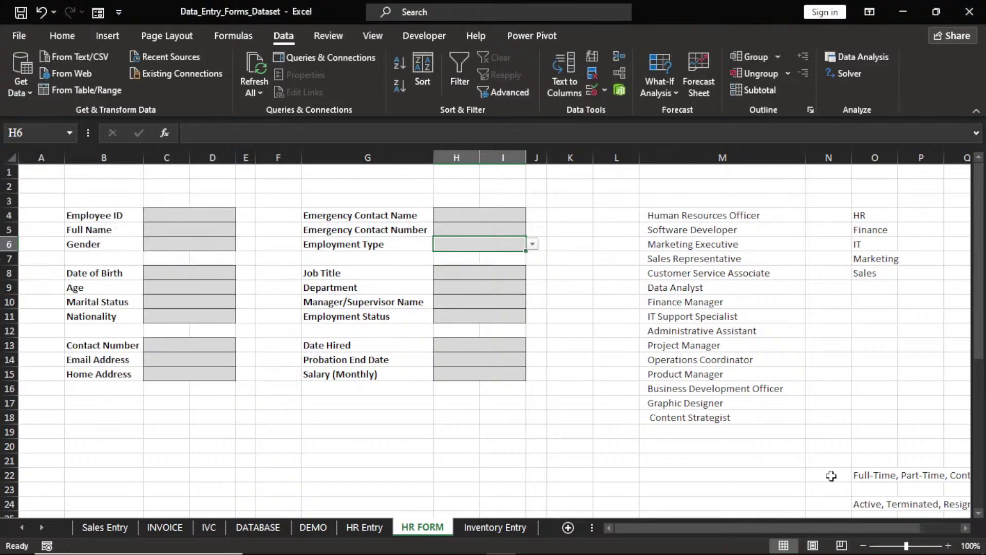
Select the Active, Terminated, Resigned, On Leave text in O24 for copying
{"action": "double_click", "coordinate": [863, 504]}
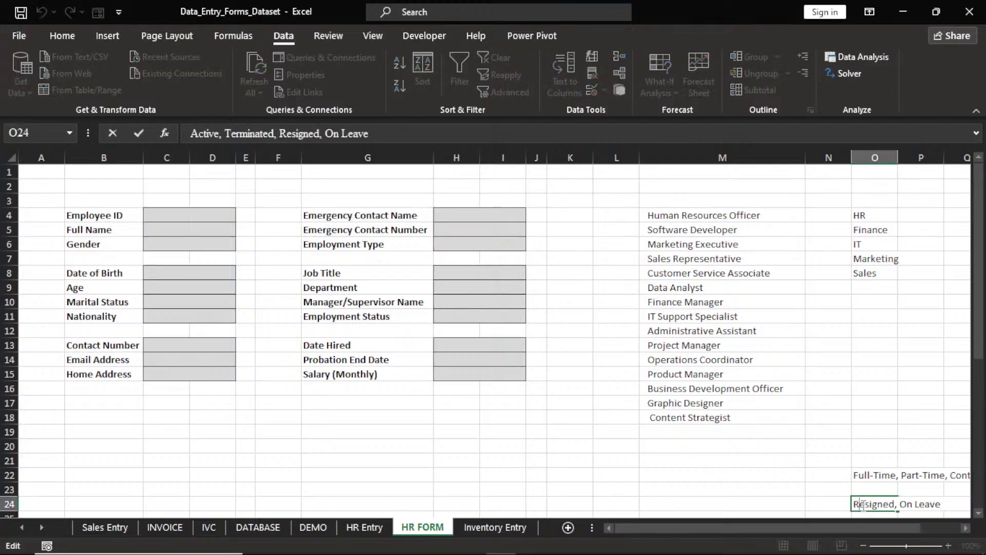
{"action": "key", "text": "Left"}
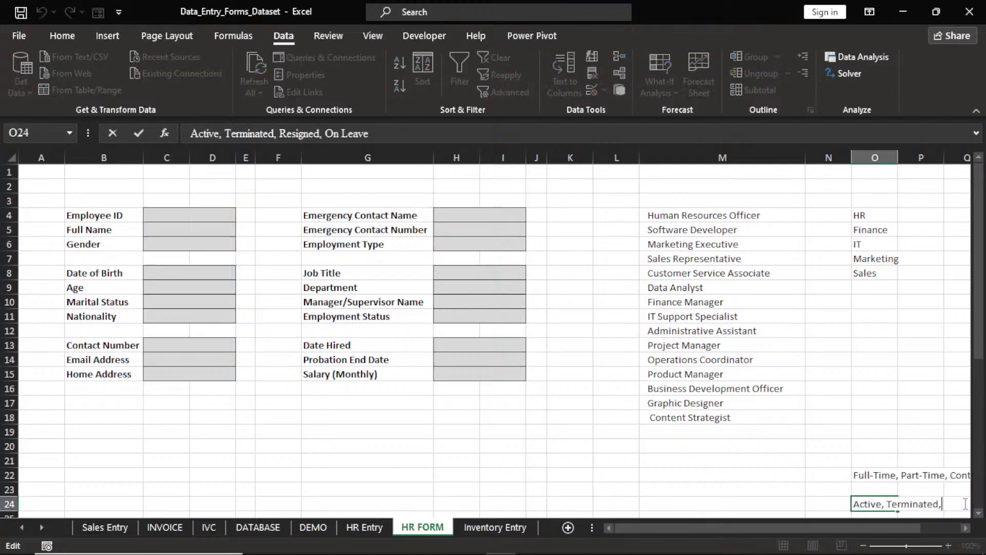
{"action": "left_click_drag", "start_coordinate": [966, 504], "coordinate": [843, 509]}
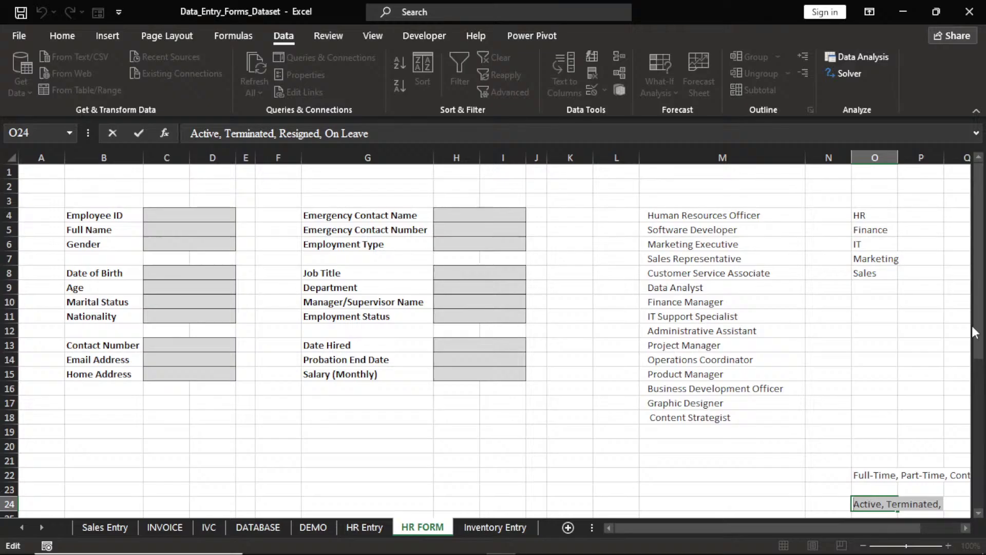
{"action": "left_click_drag", "start_coordinate": [974, 331], "coordinate": [974, 346]}
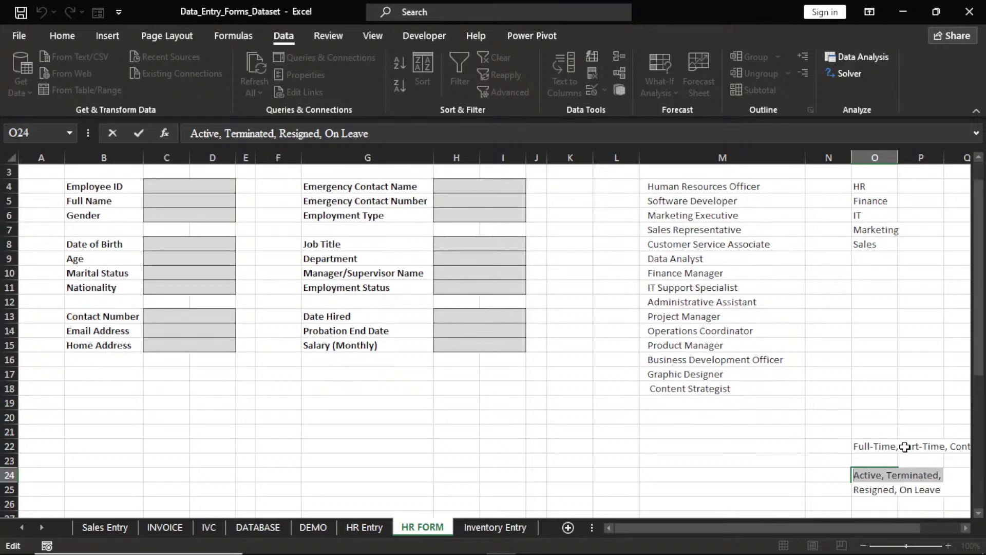
{"action": "left_click", "coordinate": [855, 475]}
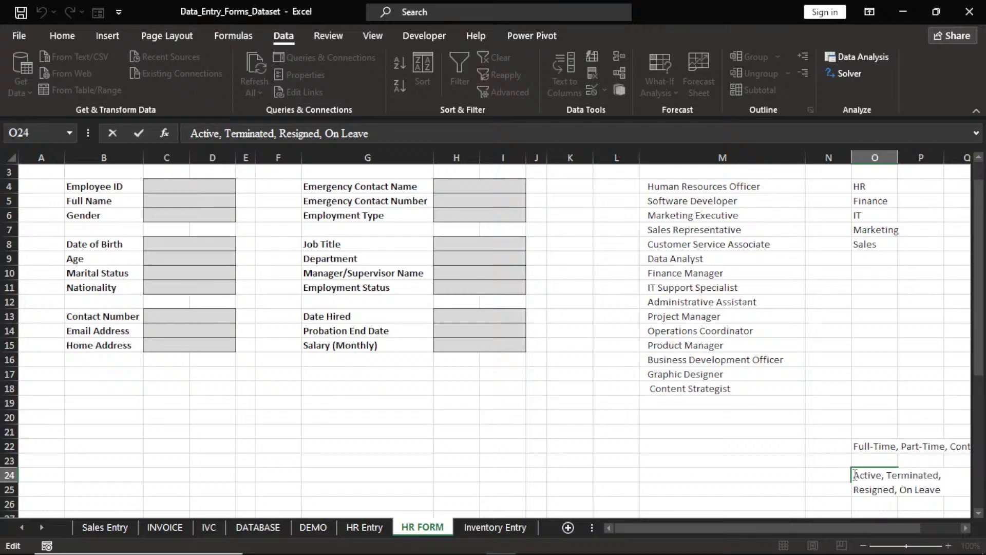
{"action": "left_click_drag", "start_coordinate": [855, 474], "coordinate": [943, 493]}
{"action": "key", "text": "ctrl+c"}
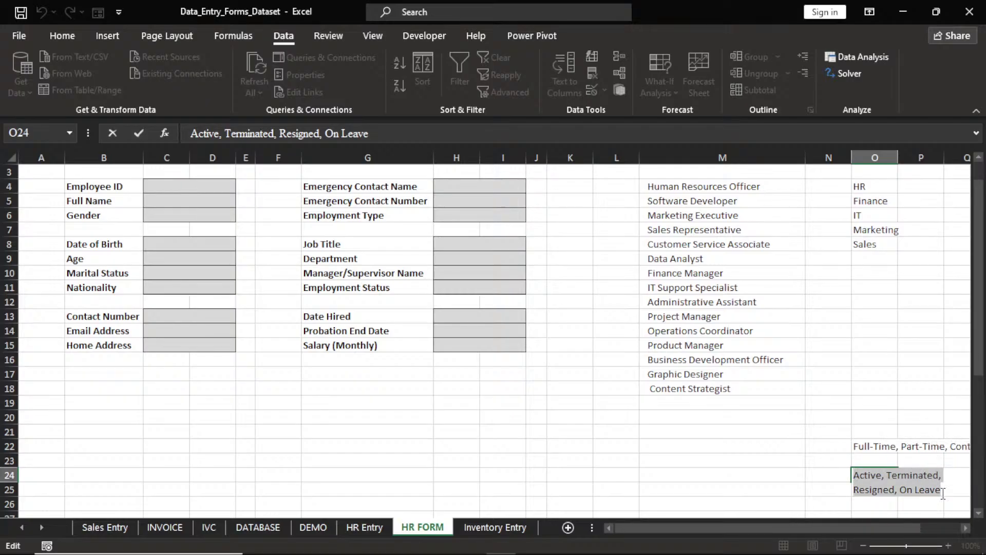
Give Employment Status H11 a List validation with the pasted Active, Terminated, Resigned, On Leave options
{"action": "left_click", "coordinate": [479, 289]}
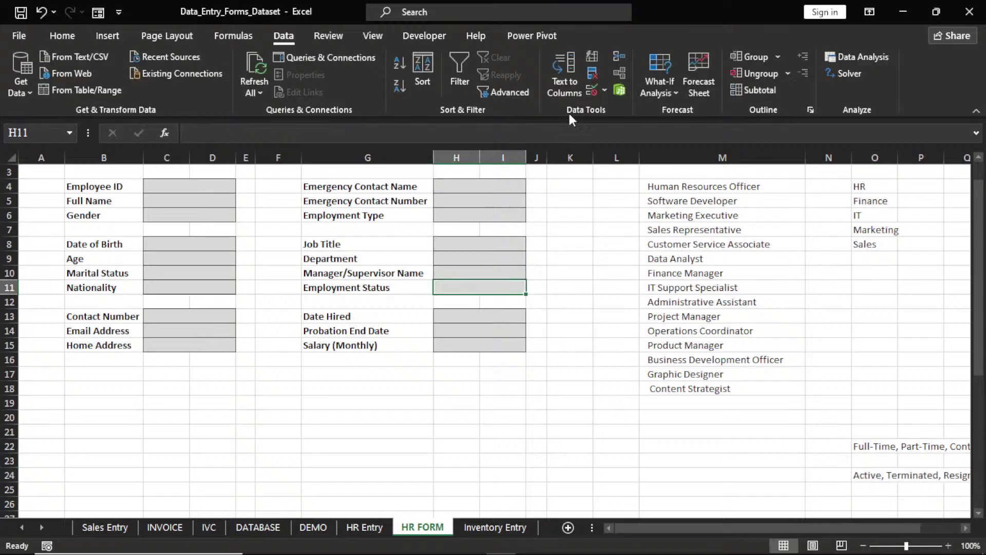
{"action": "left_click", "coordinate": [604, 90]}
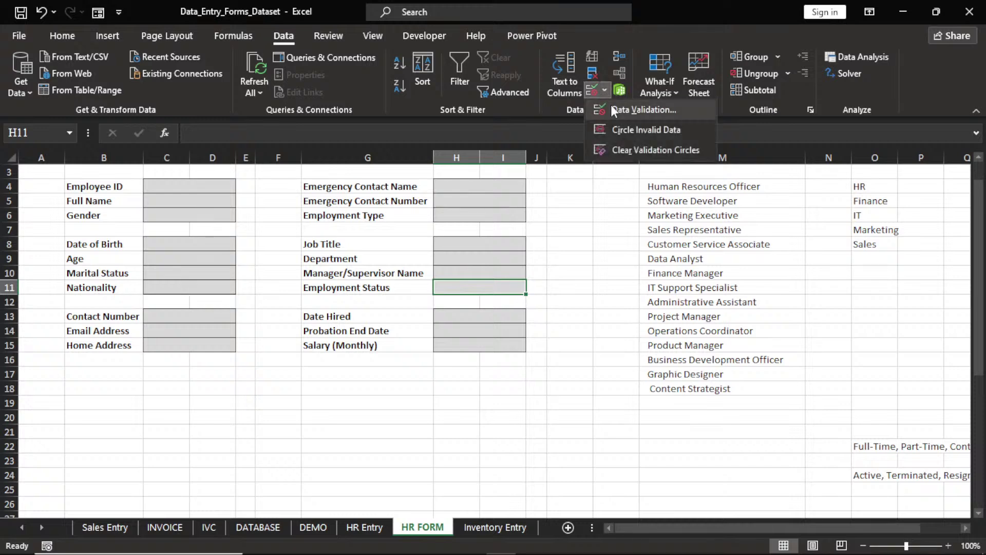
{"action": "left_click", "coordinate": [613, 107]}
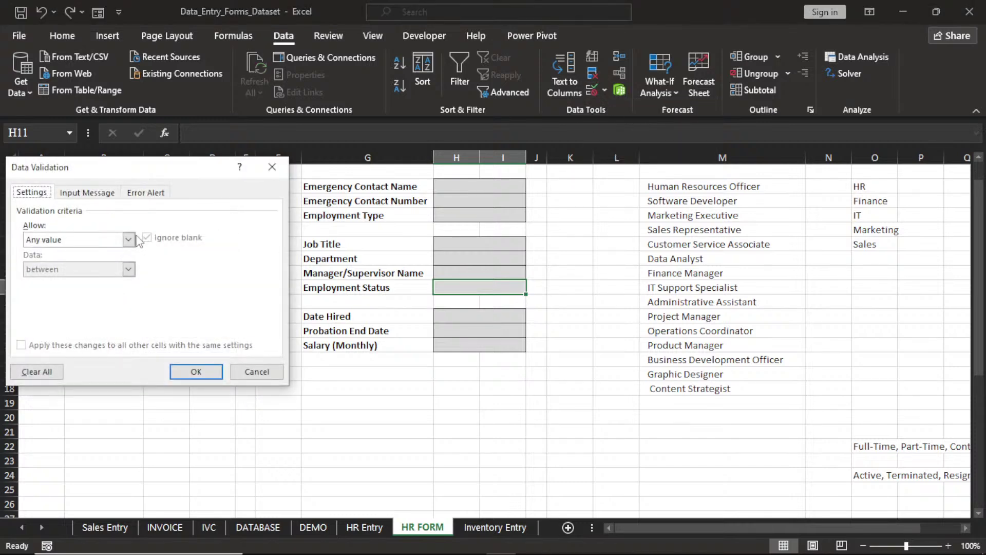
{"action": "left_click", "coordinate": [129, 239]}
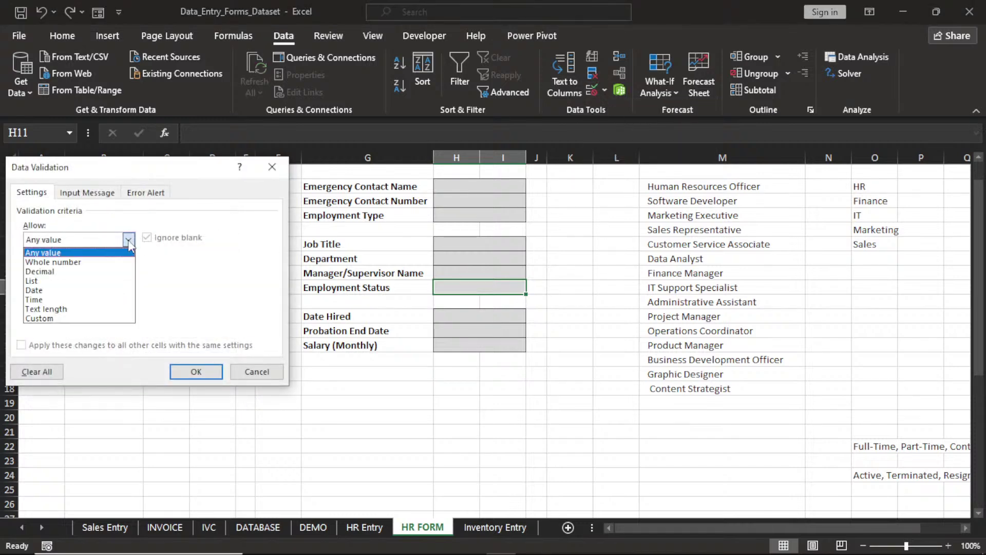
{"action": "left_click", "coordinate": [77, 281]}
{"action": "left_click", "coordinate": [78, 300]}
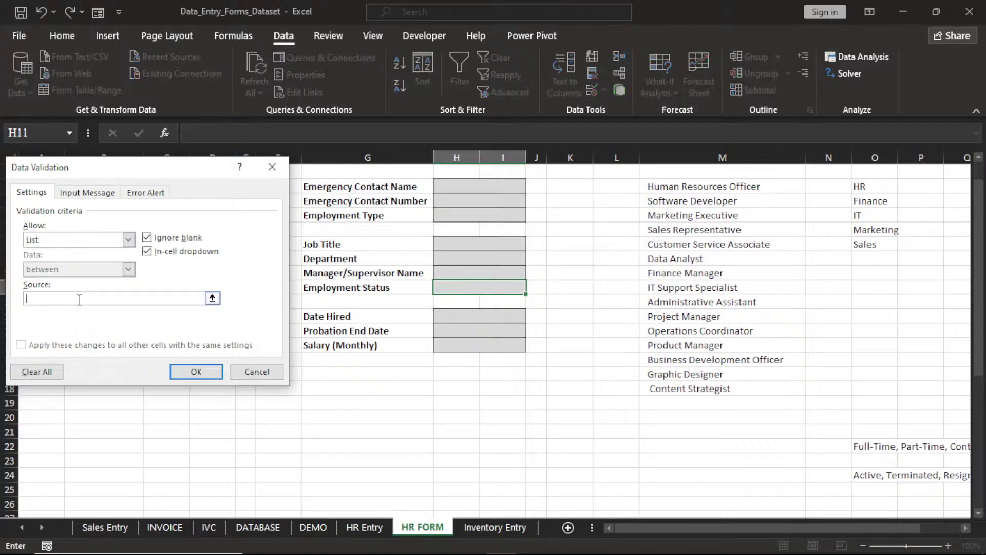
{"action": "key", "text": "ctrl+v"}
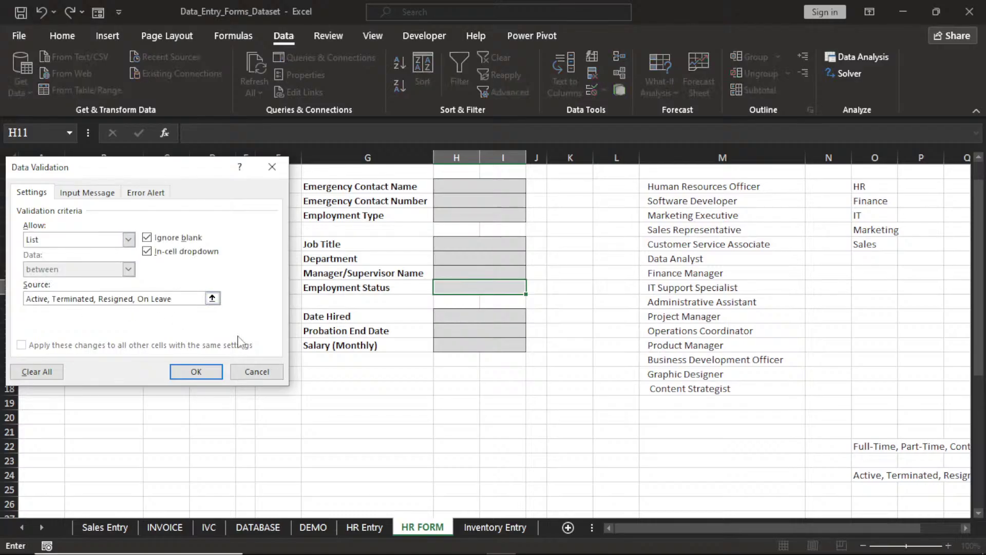
{"action": "left_click", "coordinate": [195, 375]}
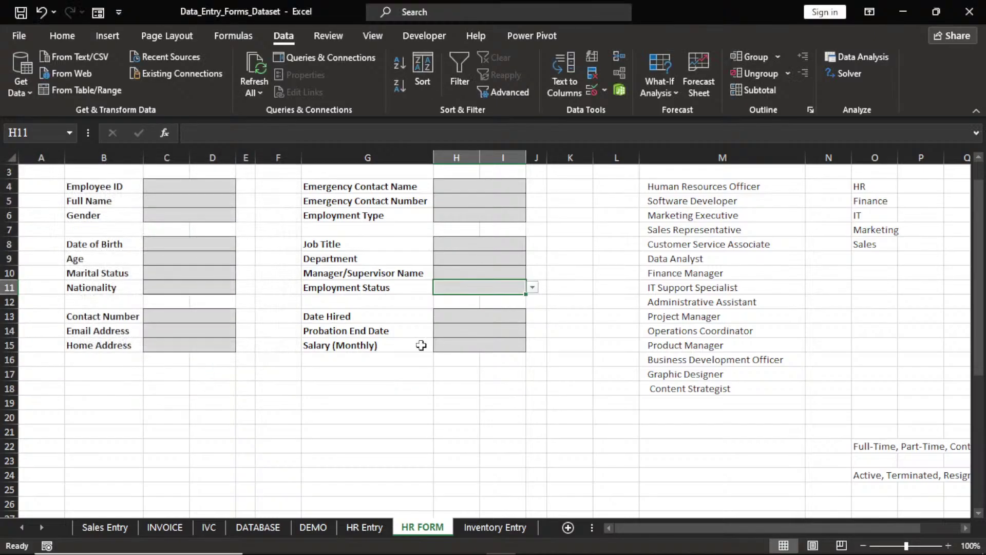
{"action": "left_click", "coordinate": [463, 317]}
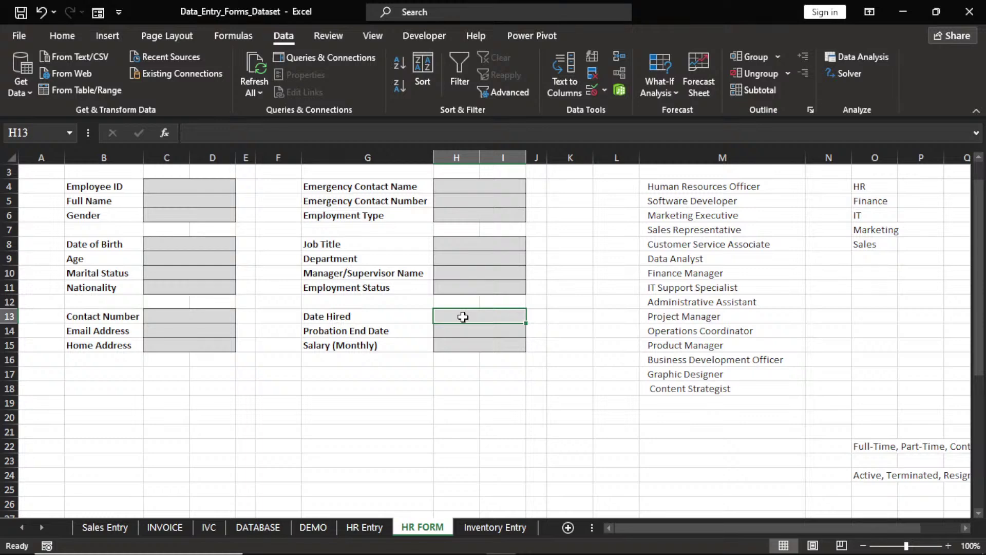
Enter =TODAY() in Date Hired H13 so it shows 5/17/2025
{"action": "type", "text": "="}
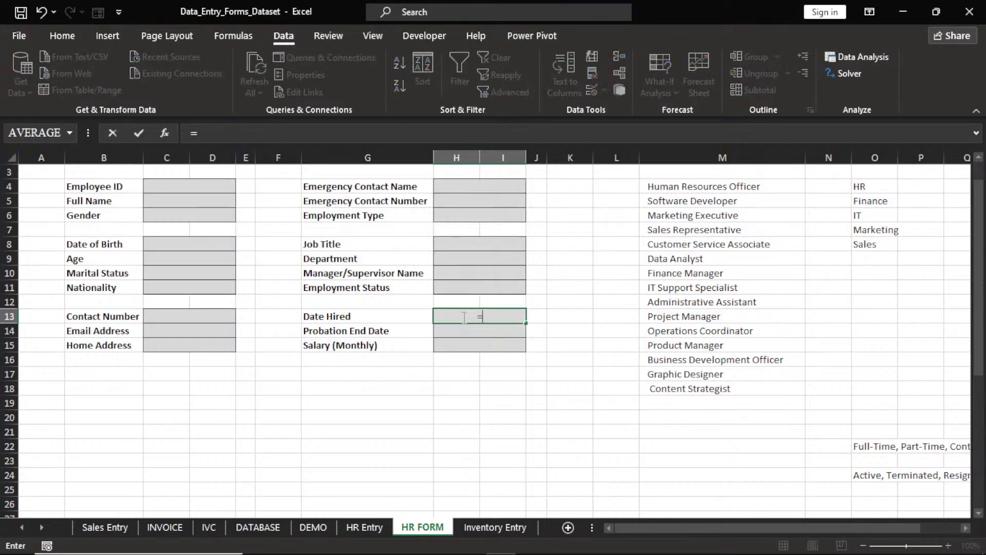
{"action": "type", "text": "tod"}
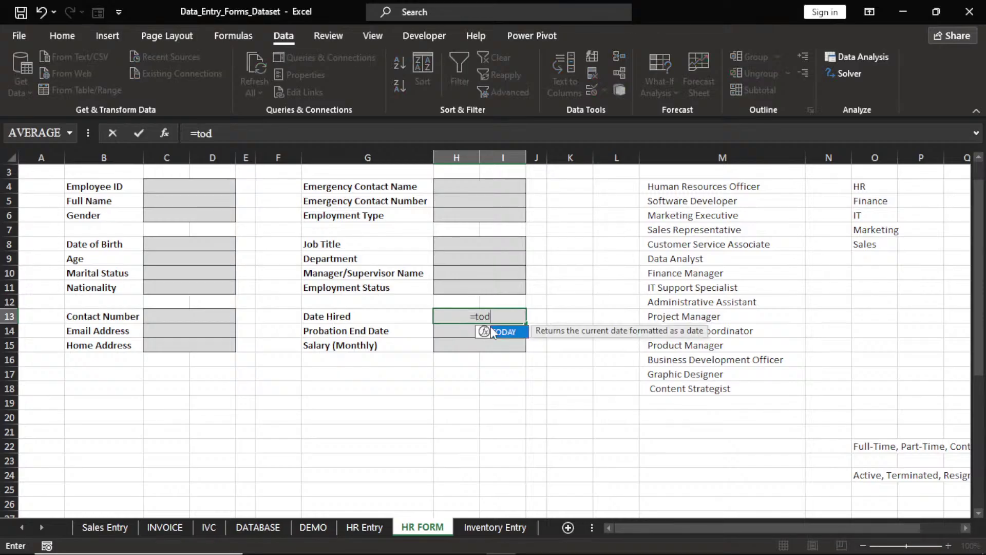
{"action": "double_click", "coordinate": [492, 332]}
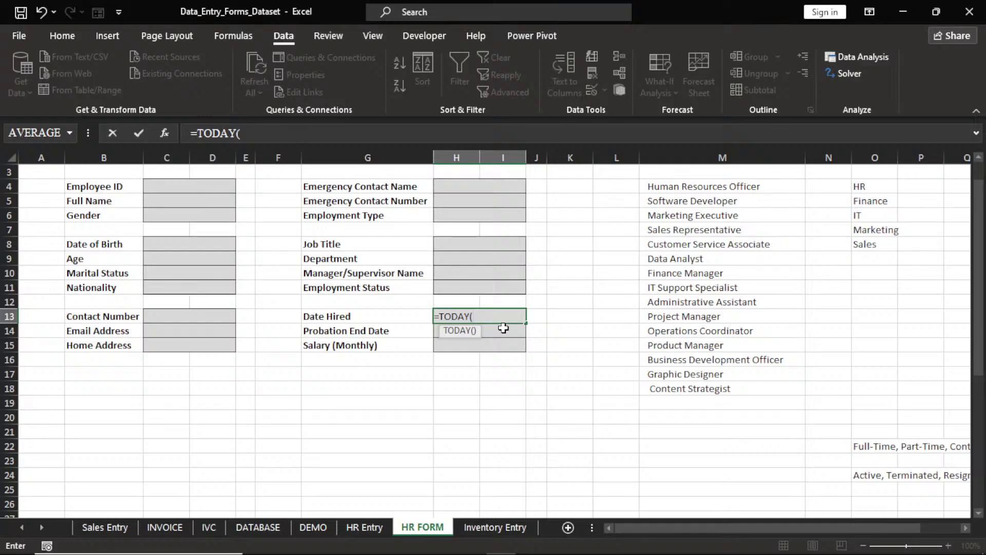
{"action": "type", "text": ")"}
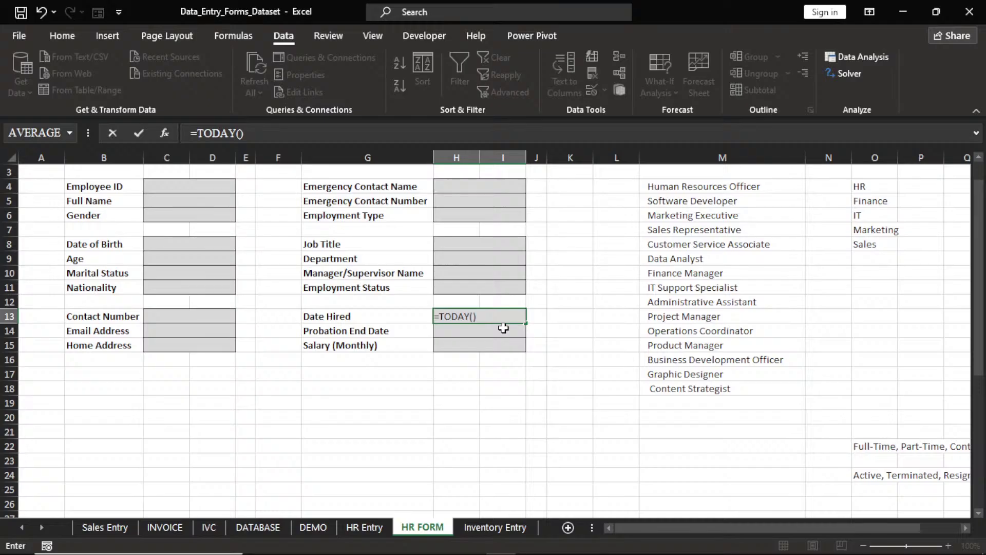
{"action": "key", "text": "Return"}
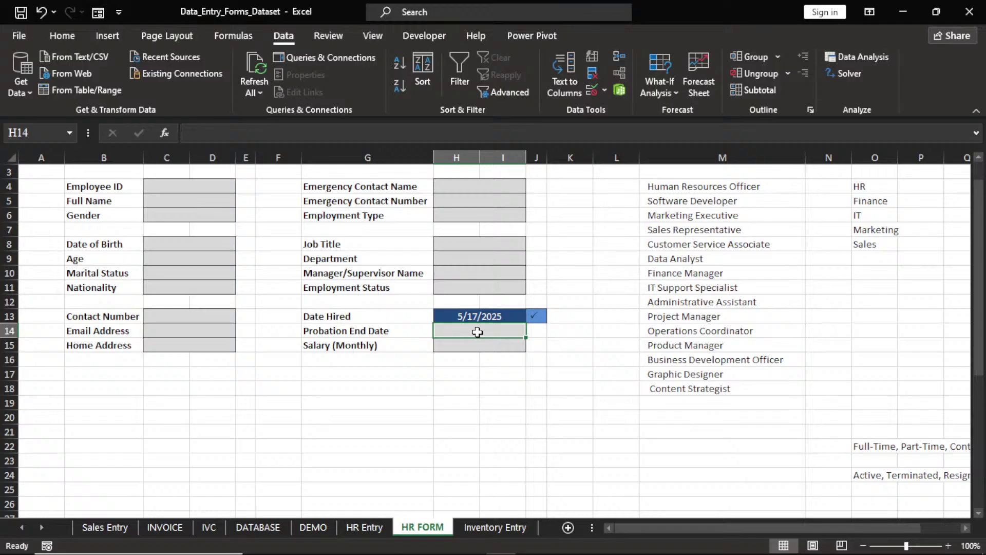
Enter =H13+90 in Probation End Date H14, giving 8/15/2025
{"action": "type", "text": "="}
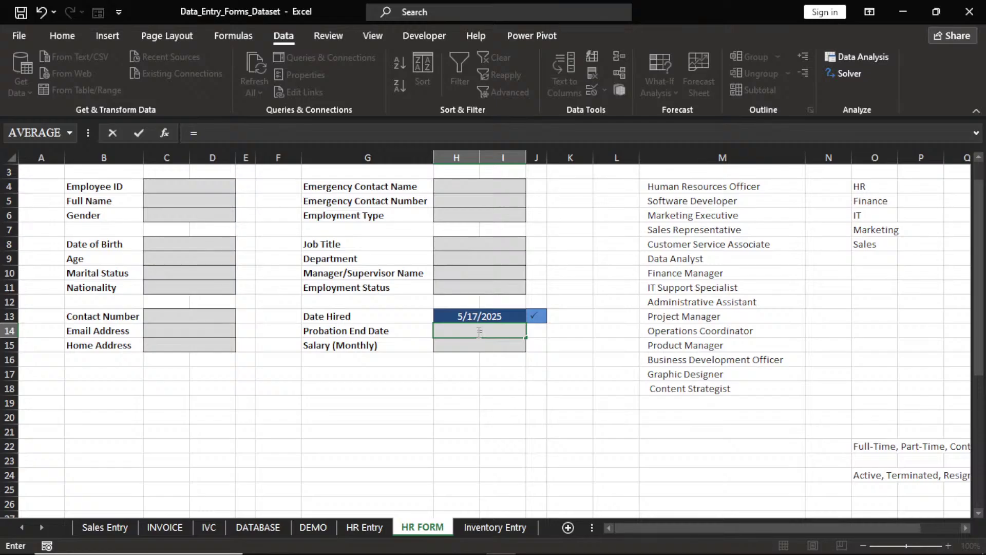
{"action": "left_click", "coordinate": [487, 317]}
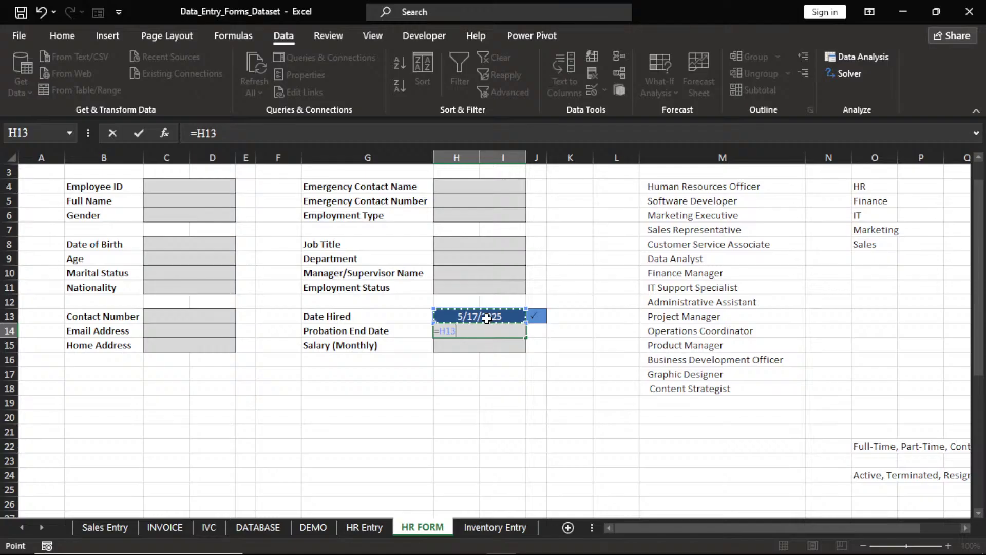
{"action": "type", "text": "+"}
{"action": "type", "text": "90"}
{"action": "key", "text": "Return"}
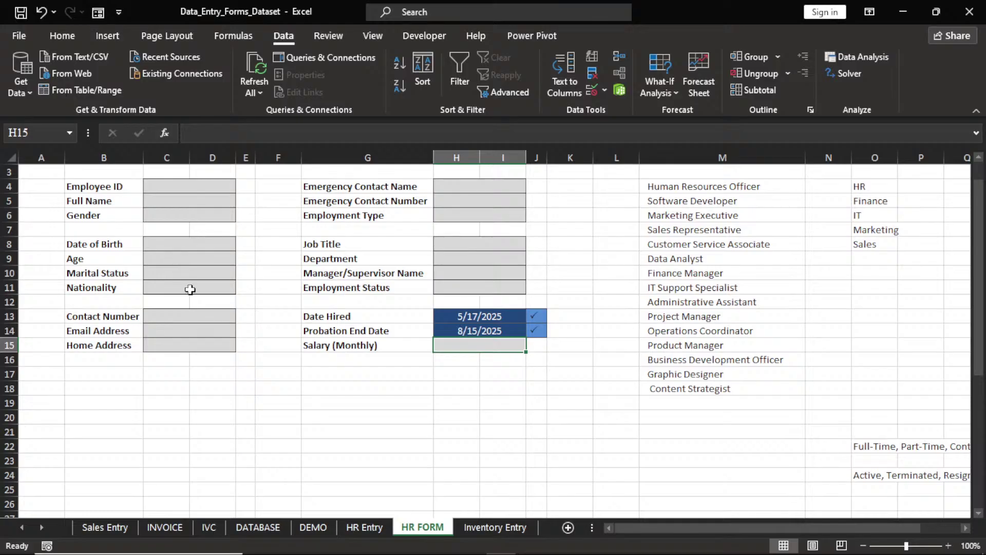
Glance at the Job Title validation settings, then select the job titles M4:M18
{"action": "left_click", "coordinate": [480, 256]}
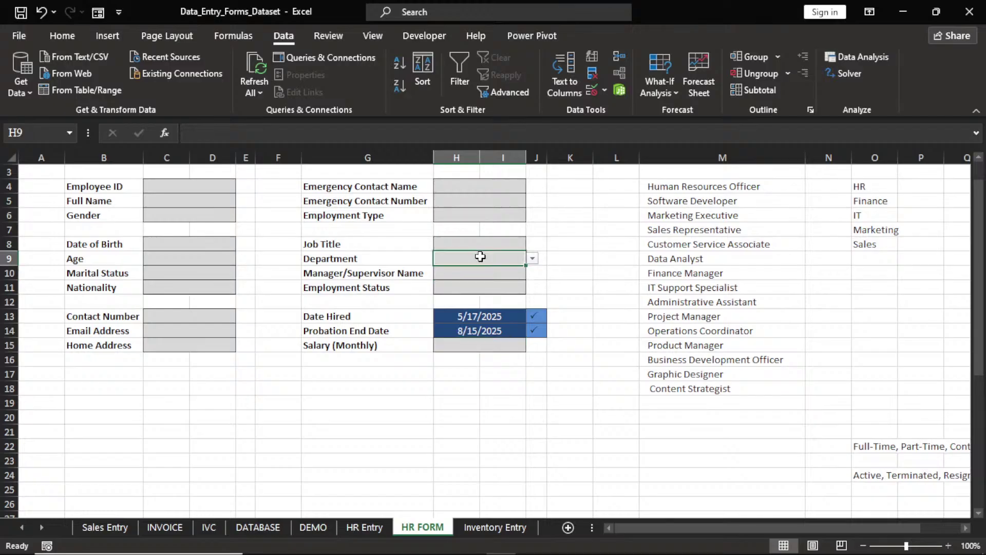
{"action": "left_click", "coordinate": [486, 245]}
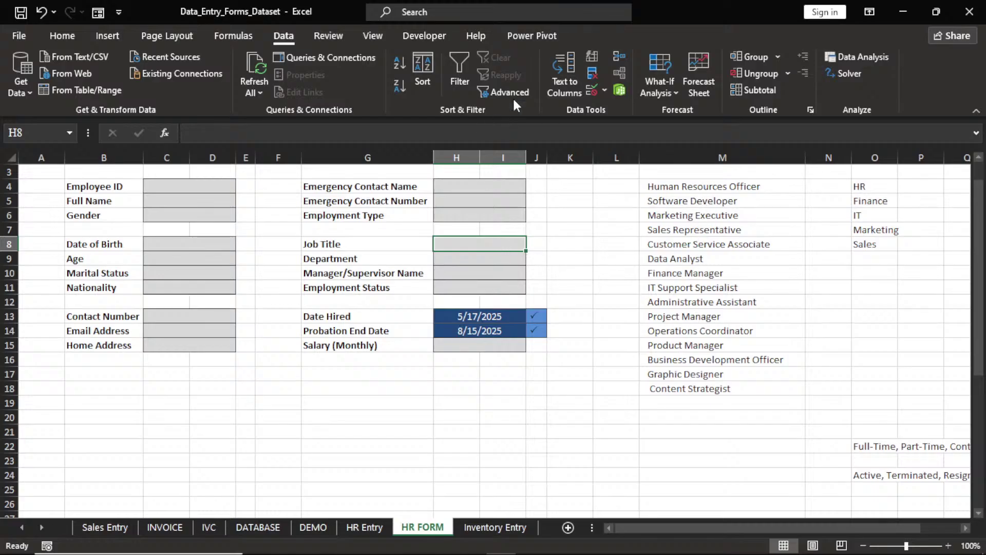
{"action": "left_click", "coordinate": [602, 92]}
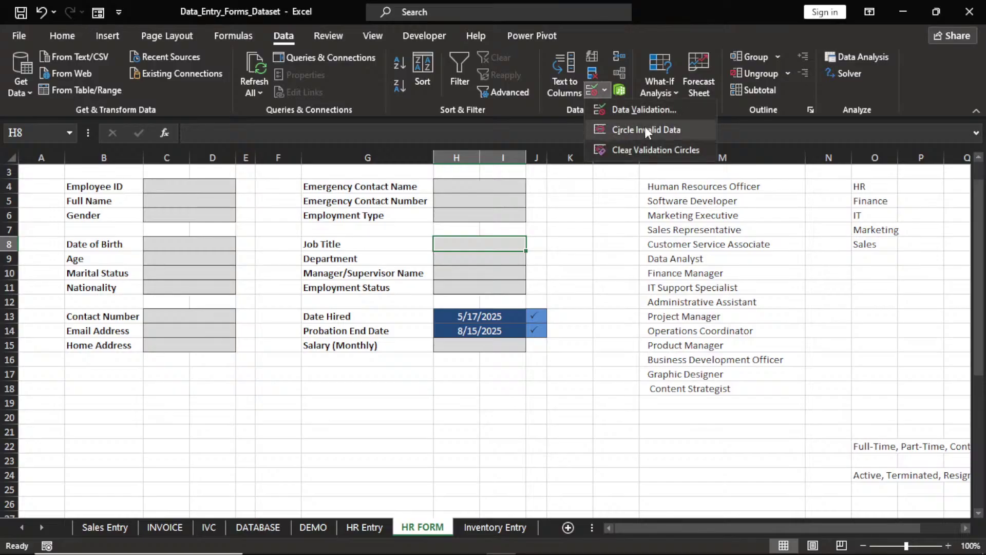
{"action": "left_click", "coordinate": [636, 107]}
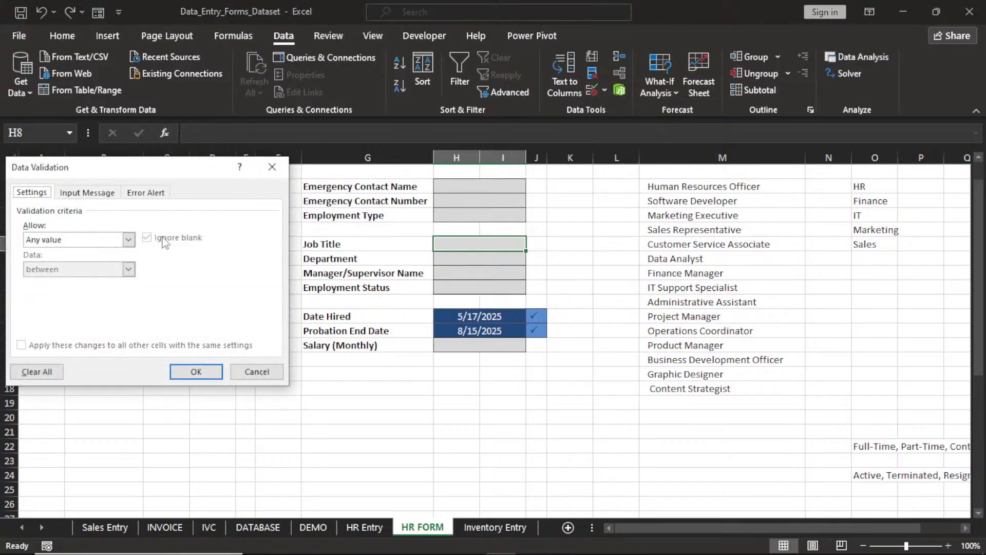
{"action": "left_click", "coordinate": [272, 169]}
{"action": "left_click", "coordinate": [684, 188]}
{"action": "left_click_drag", "start_coordinate": [684, 188], "coordinate": [701, 380]}
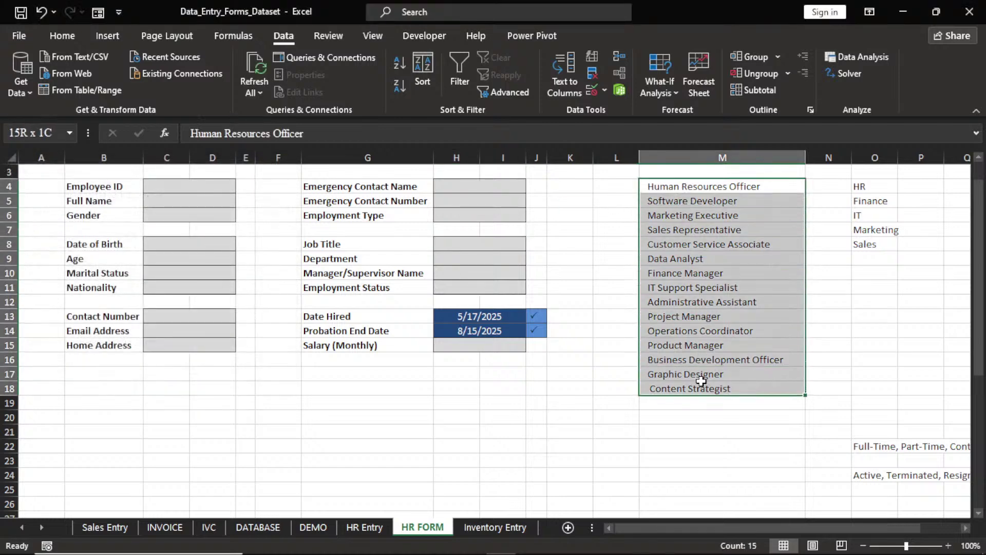
{"action": "key", "text": "ctrl+c"}
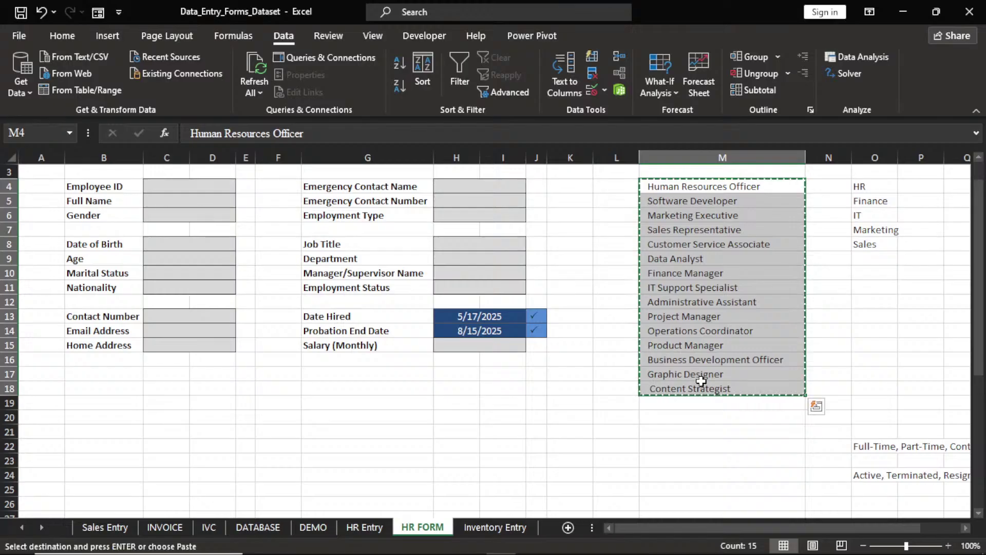
{"action": "key", "text": "Escape"}
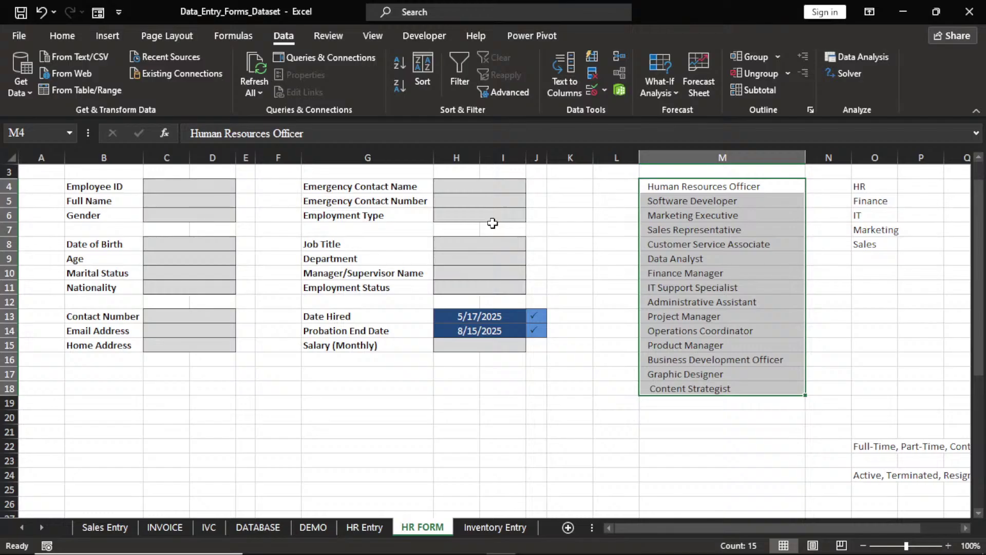
Apply a List validation to M4:M18 with source =$M$4:$M$18
{"action": "left_click", "coordinate": [601, 89]}
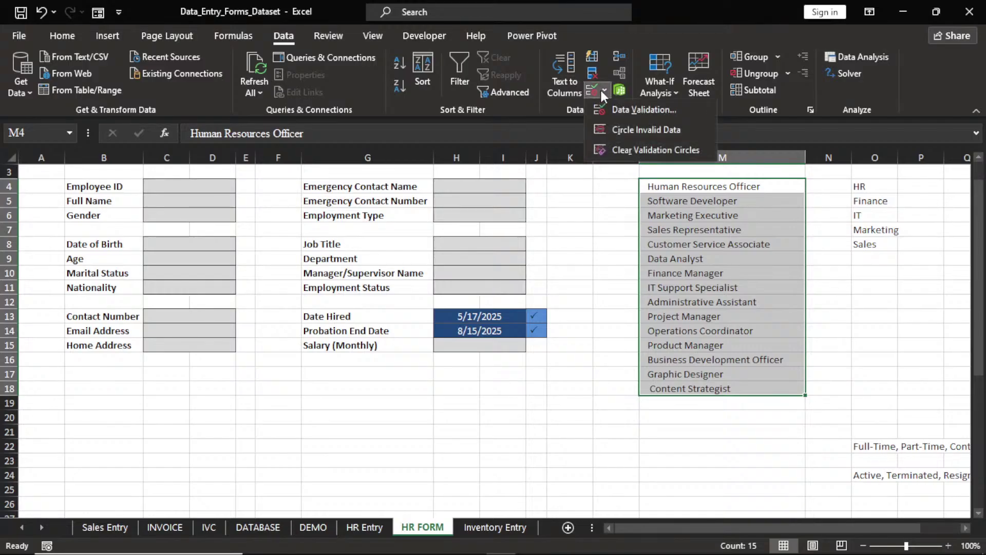
{"action": "left_click", "coordinate": [616, 109]}
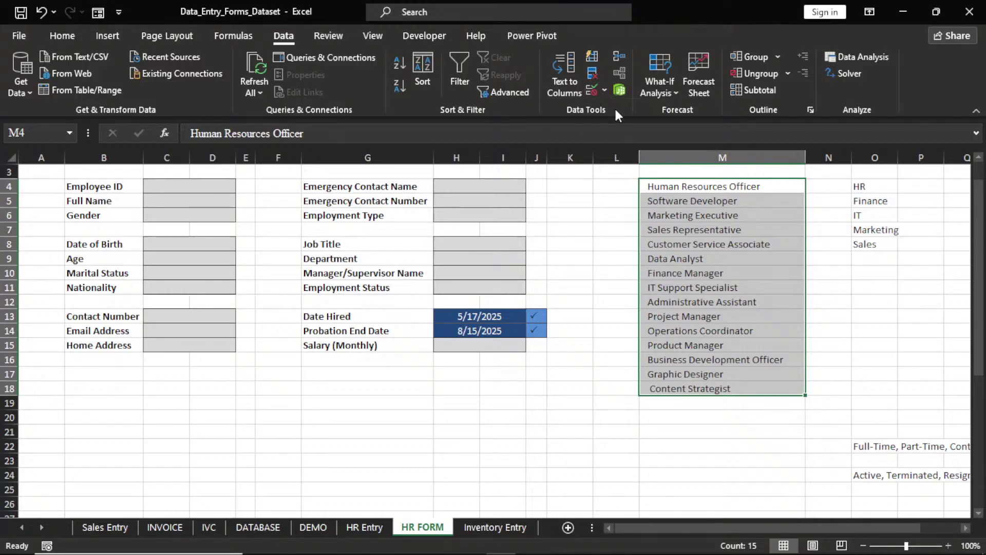
{"action": "left_click", "coordinate": [128, 239]}
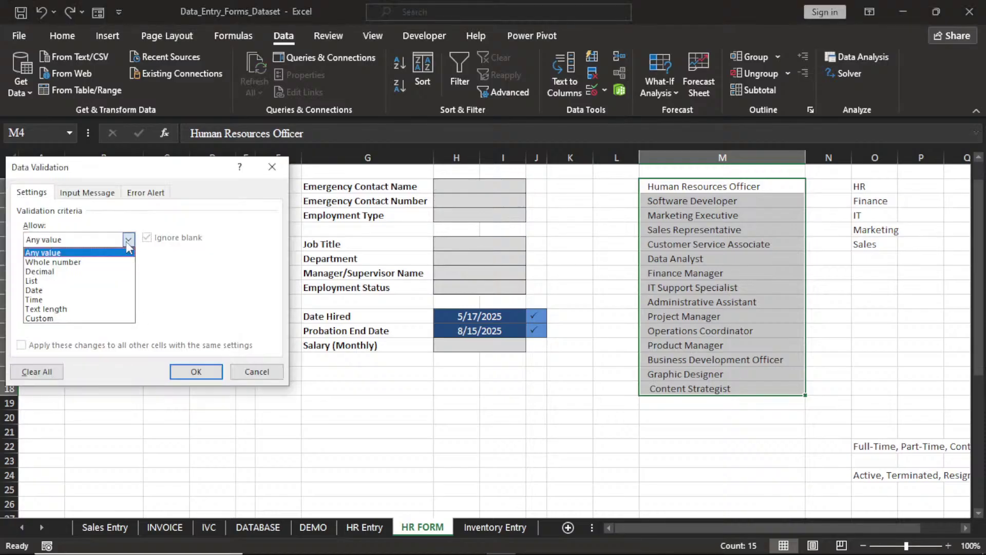
{"action": "left_click", "coordinate": [64, 282]}
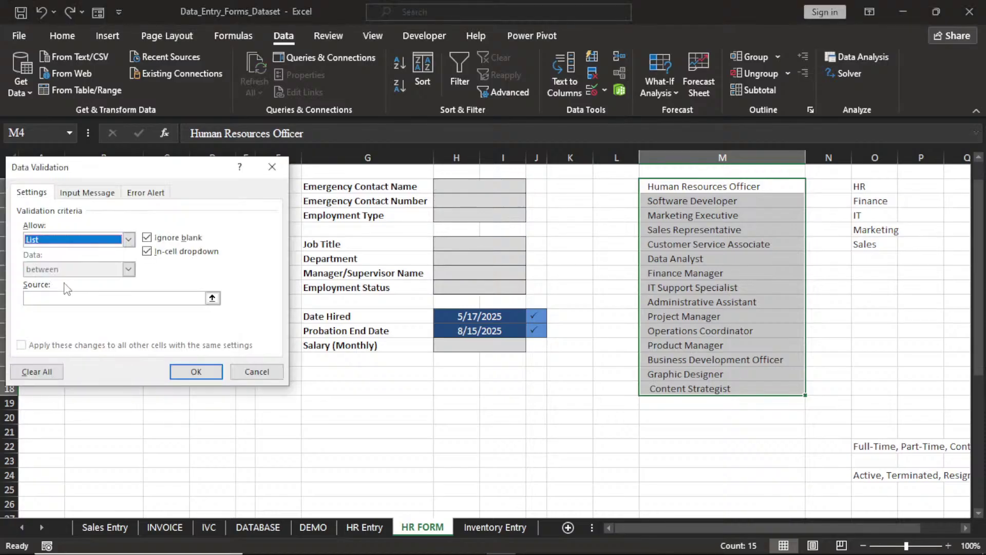
{"action": "left_click", "coordinate": [65, 297]}
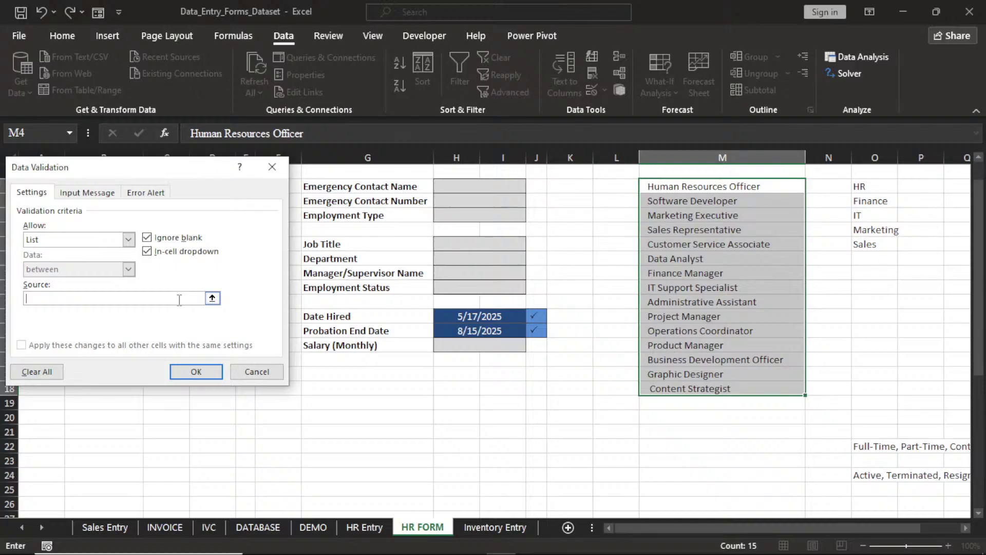
{"action": "left_click", "coordinate": [211, 298]}
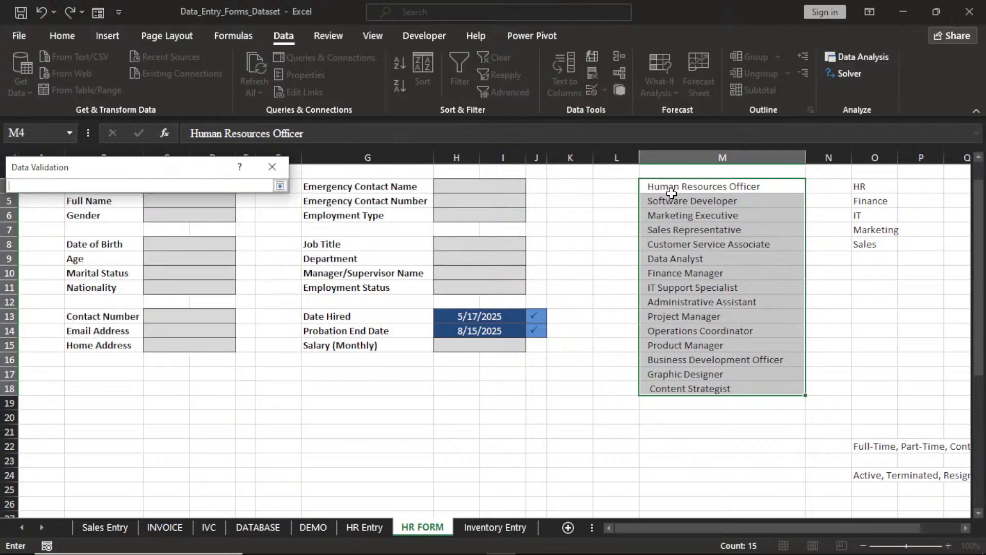
{"action": "left_click_drag", "start_coordinate": [668, 188], "coordinate": [689, 389]}
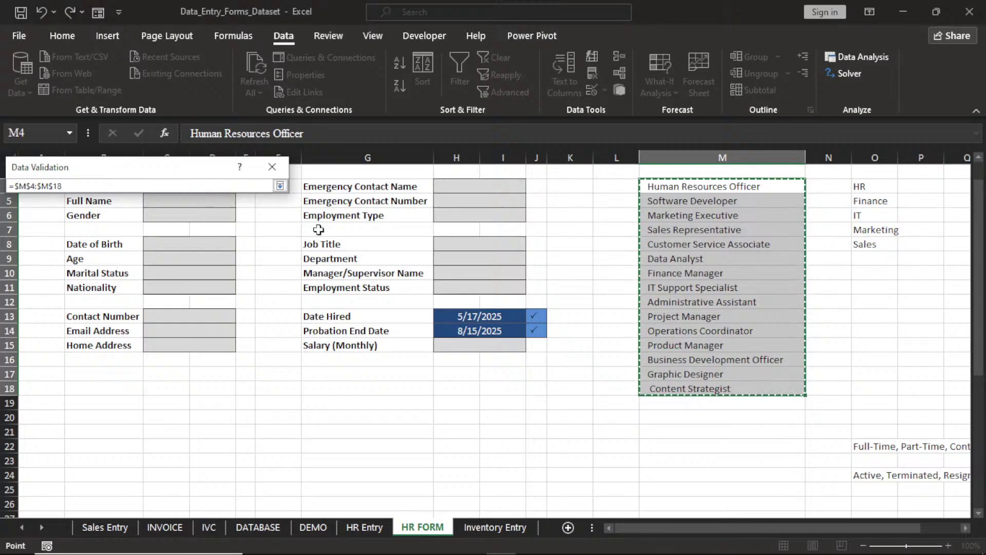
{"action": "left_click", "coordinate": [280, 186]}
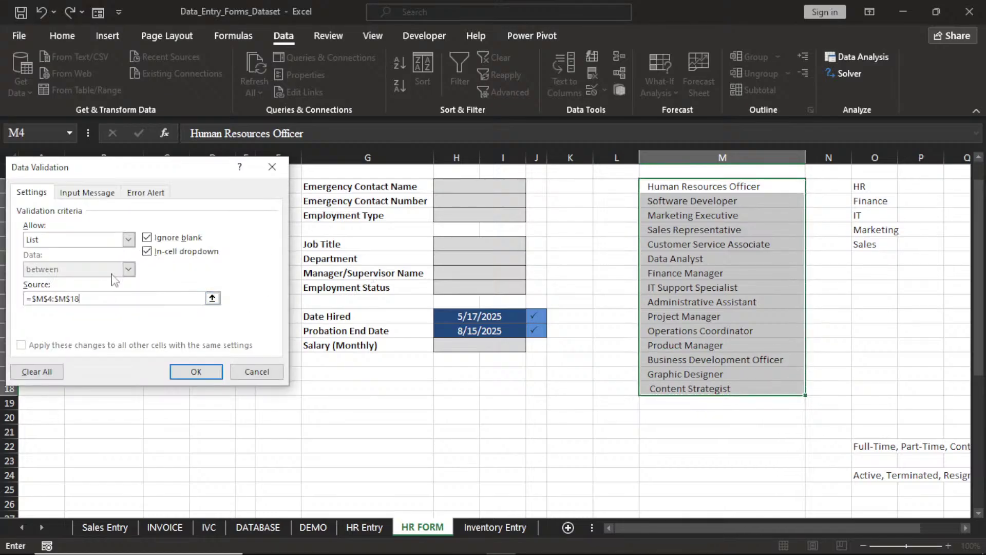
{"action": "left_click", "coordinate": [203, 369]}
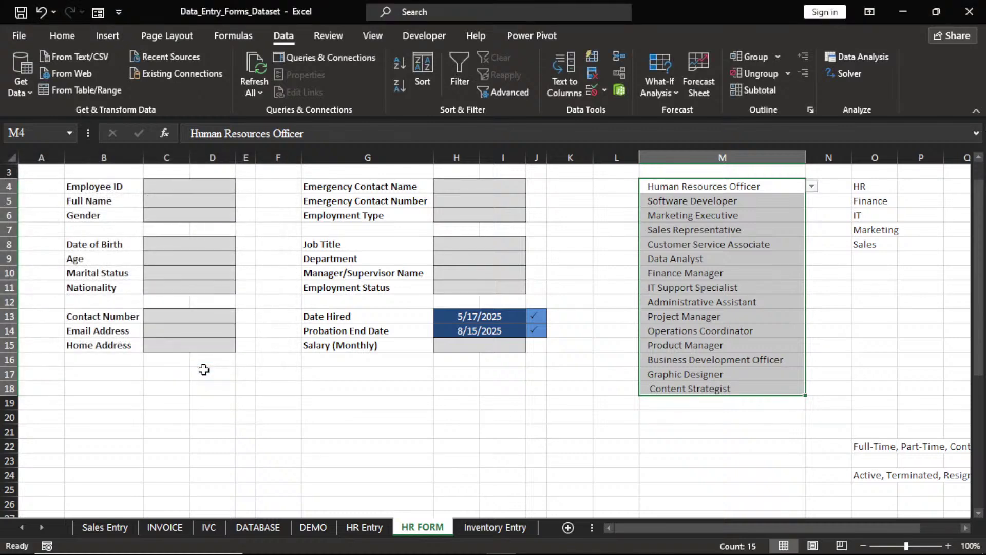
Review the Department and Employment Type dropdown choices, then return to Job Title H8
{"action": "left_click", "coordinate": [489, 245]}
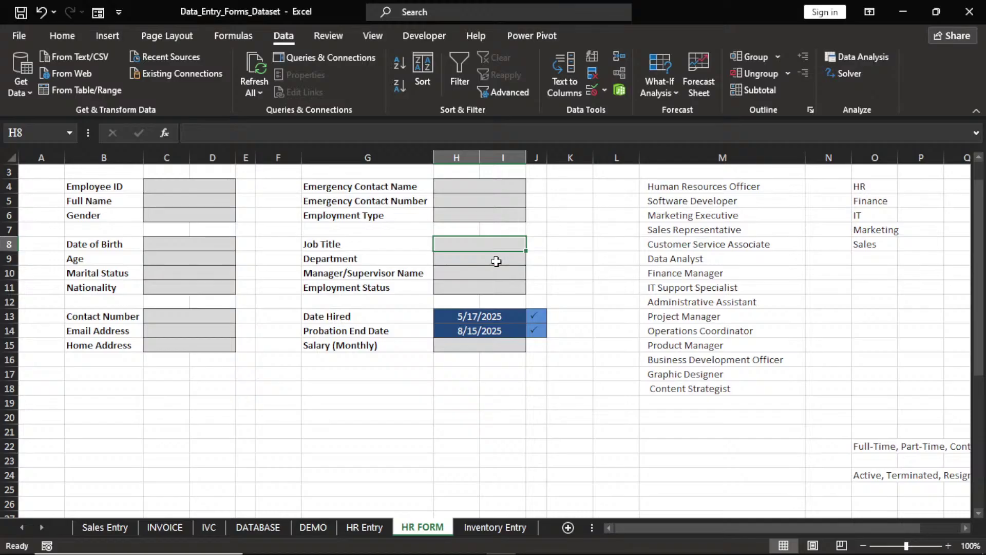
{"action": "left_click", "coordinate": [495, 262]}
{"action": "left_click", "coordinate": [533, 259]}
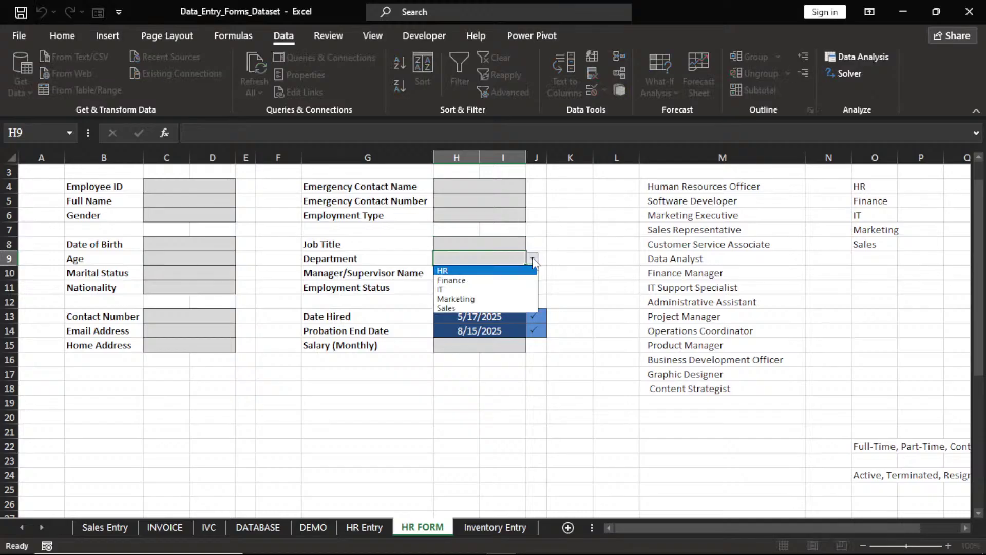
{"action": "left_click", "coordinate": [533, 260]}
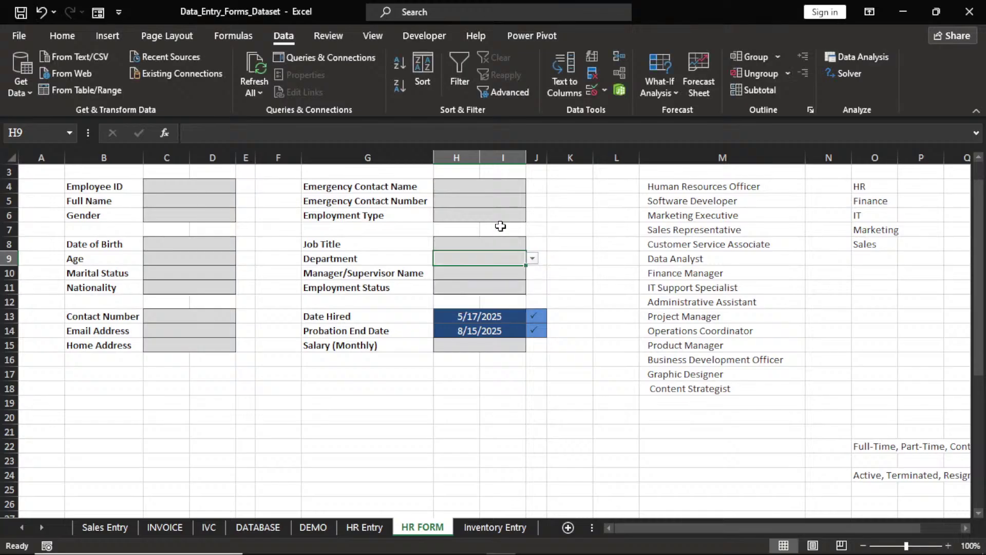
{"action": "left_click", "coordinate": [500, 218]}
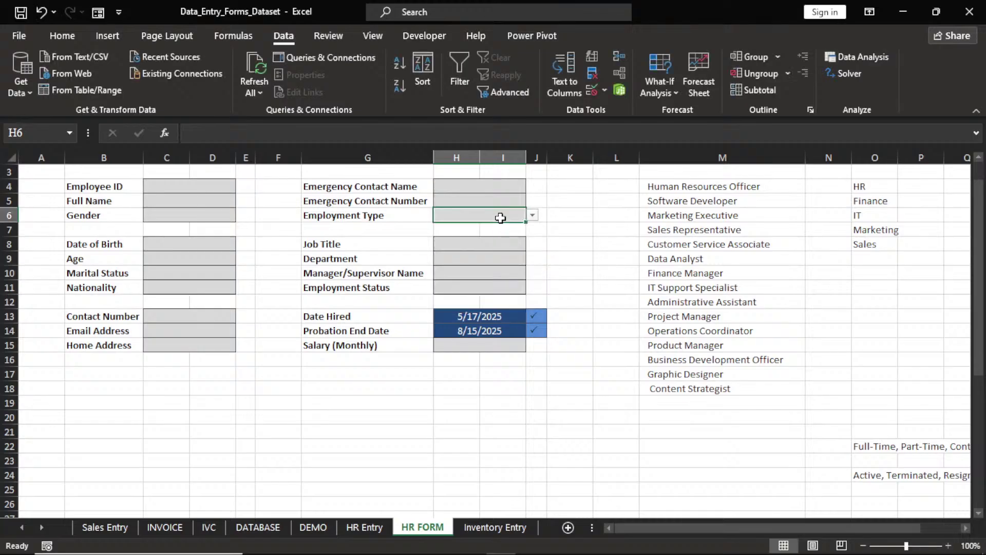
{"action": "left_click", "coordinate": [533, 215]}
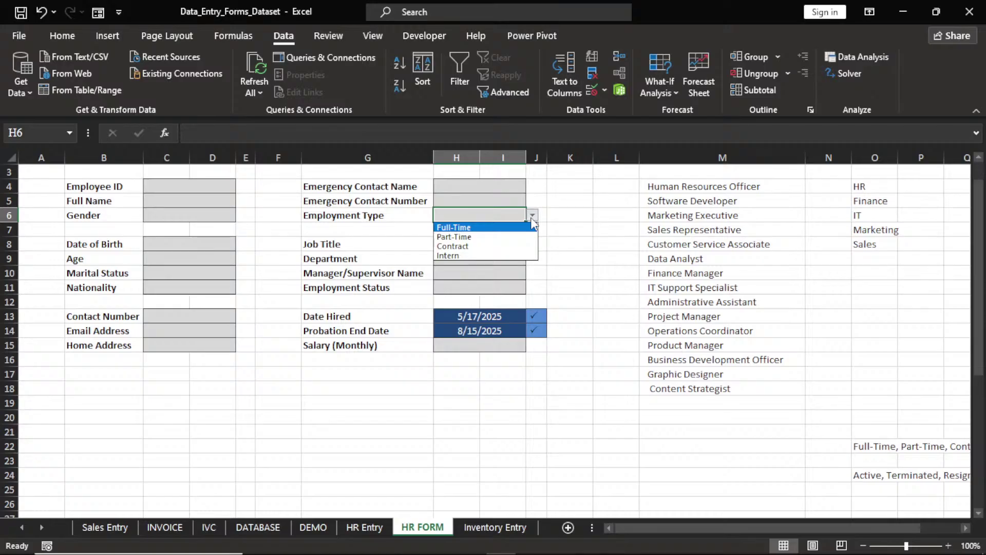
{"action": "key", "text": "Escape"}
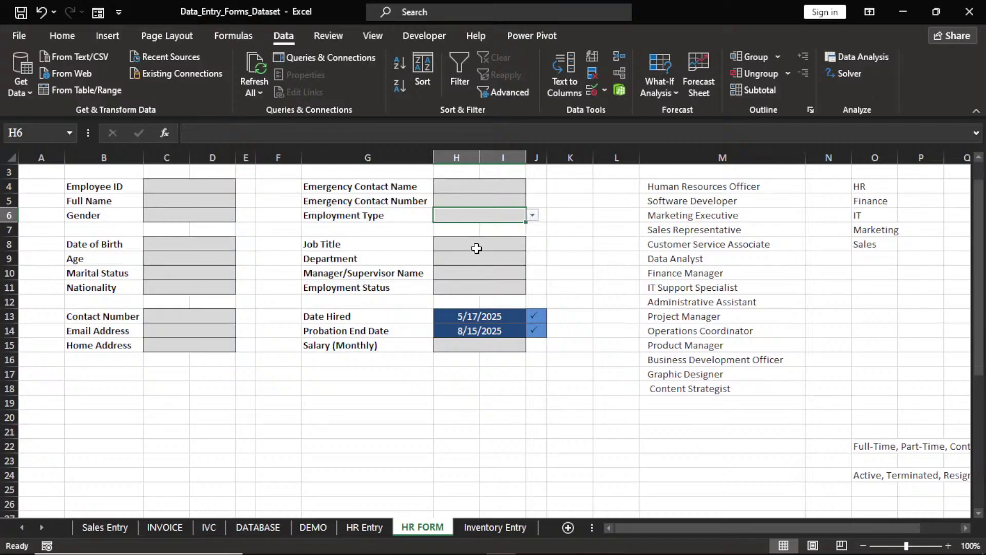
{"action": "left_click", "coordinate": [476, 248]}
Set Job Title H8 to a List sourced from =$M$4:$M$18 and test its dropdown
{"action": "left_click", "coordinate": [603, 90]}
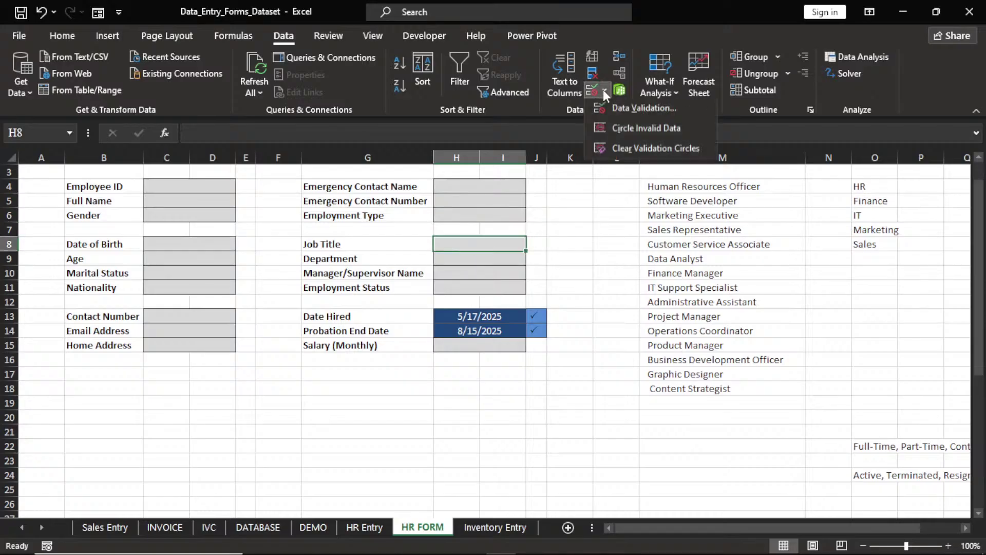
{"action": "left_click", "coordinate": [618, 110]}
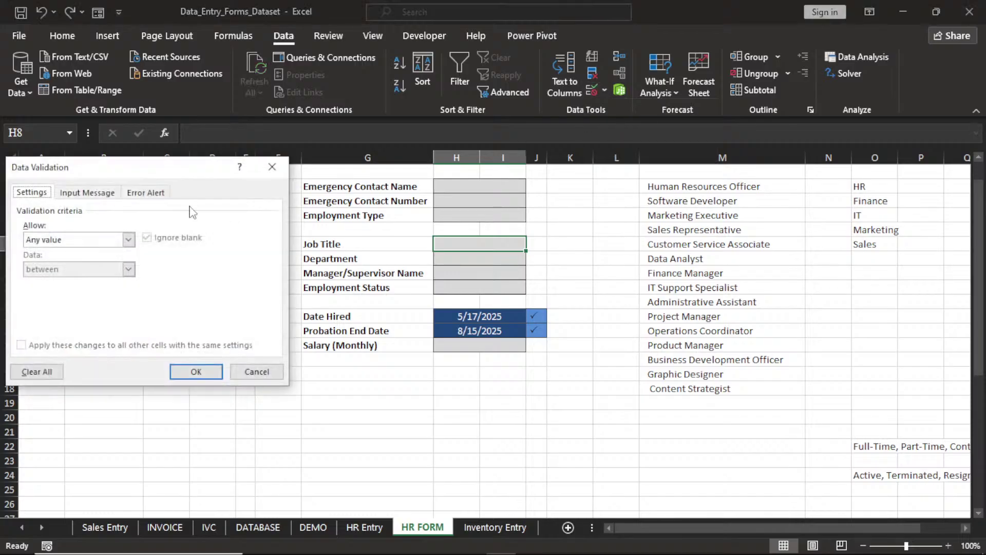
{"action": "left_click", "coordinate": [128, 240]}
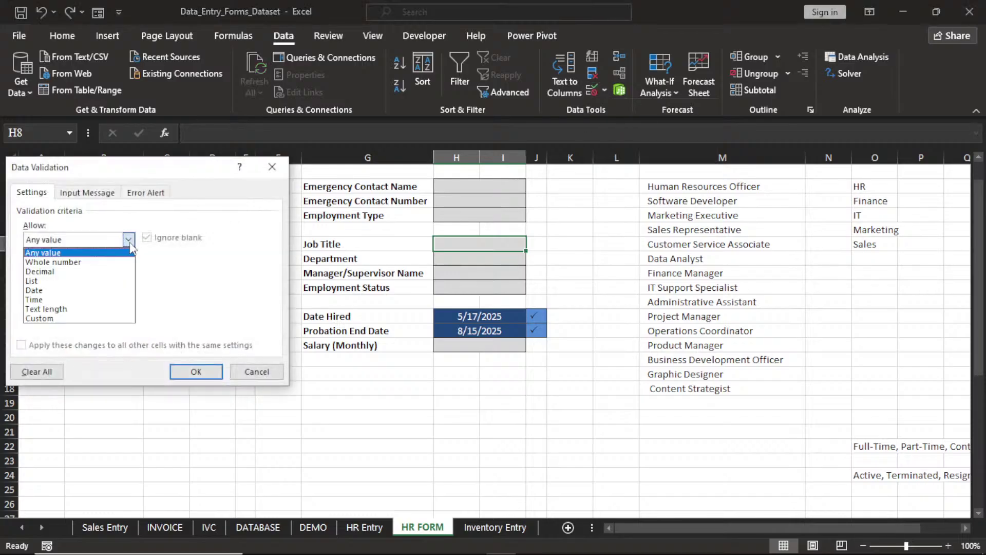
{"action": "left_click", "coordinate": [109, 281]}
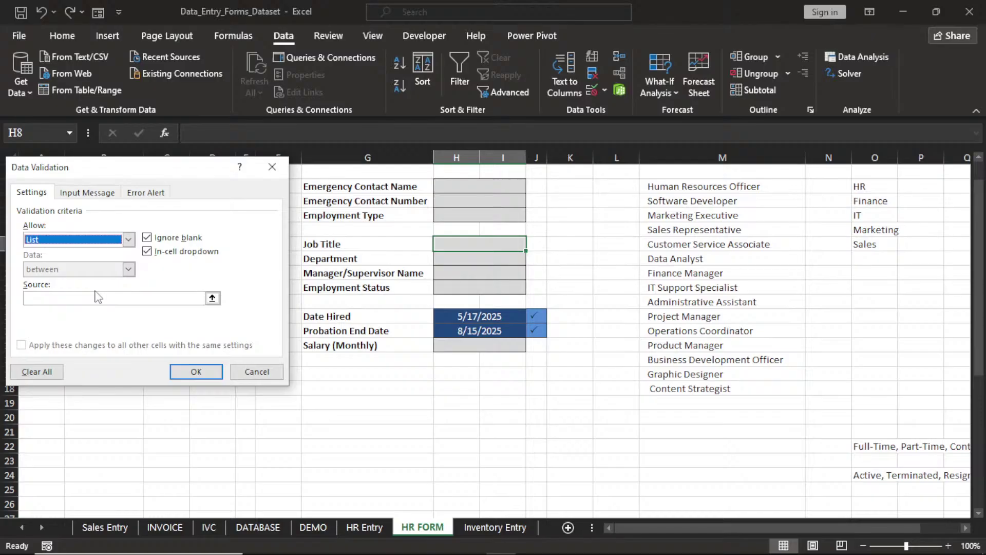
{"action": "left_click", "coordinate": [97, 297]}
{"action": "left_click_drag", "start_coordinate": [704, 186], "coordinate": [706, 389]}
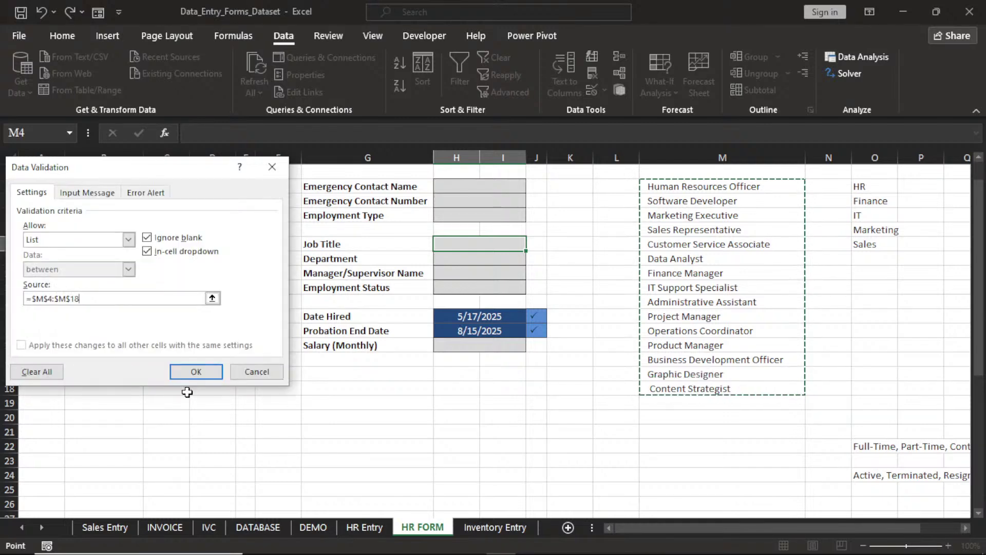
{"action": "left_click", "coordinate": [191, 374]}
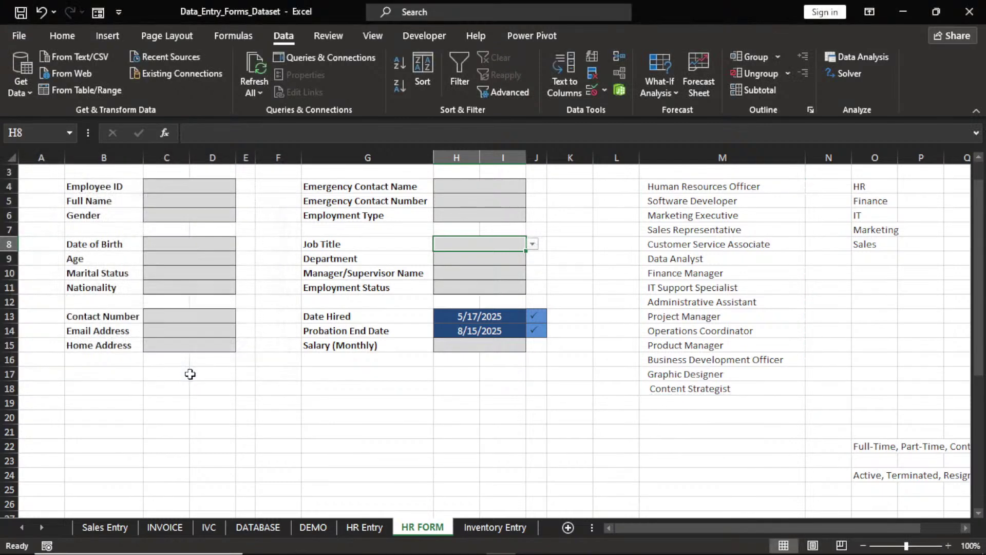
{"action": "left_click", "coordinate": [532, 244]}
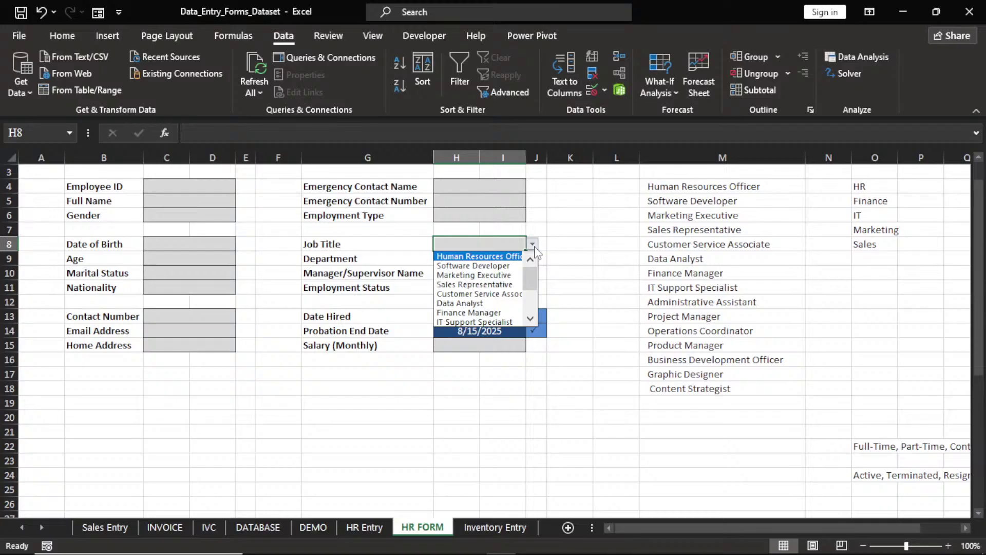
{"action": "scroll", "coordinate": [530, 275], "scroll_direction": "down", "scroll_amount": 3}
{"action": "scroll", "coordinate": [535, 291], "scroll_direction": "up", "scroll_amount": 3}
{"action": "key", "text": "Escape"}
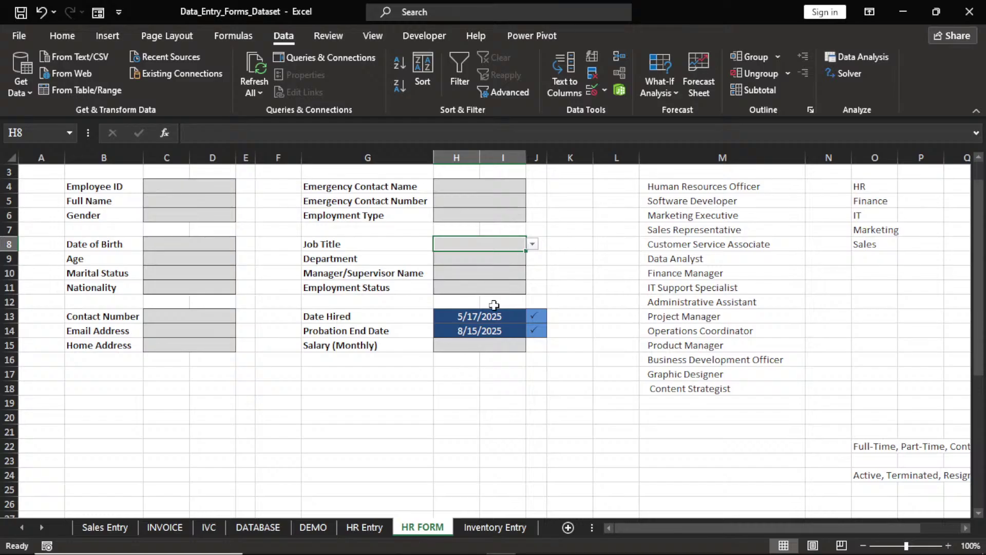
Narrow column K to a thin spacer and insert a blank column at B
{"action": "left_click", "coordinate": [982, 159]}
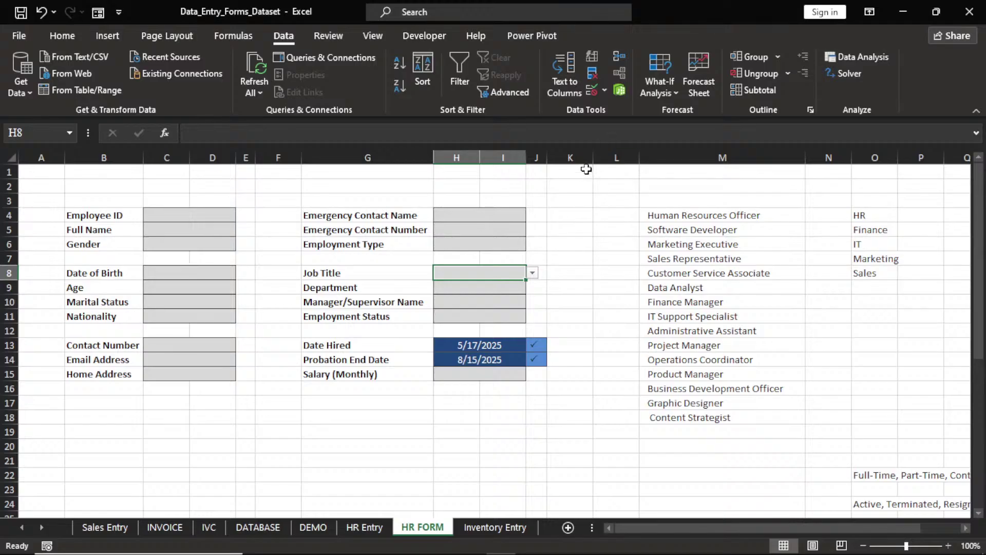
{"action": "left_click_drag", "start_coordinate": [592, 158], "coordinate": [570, 163]}
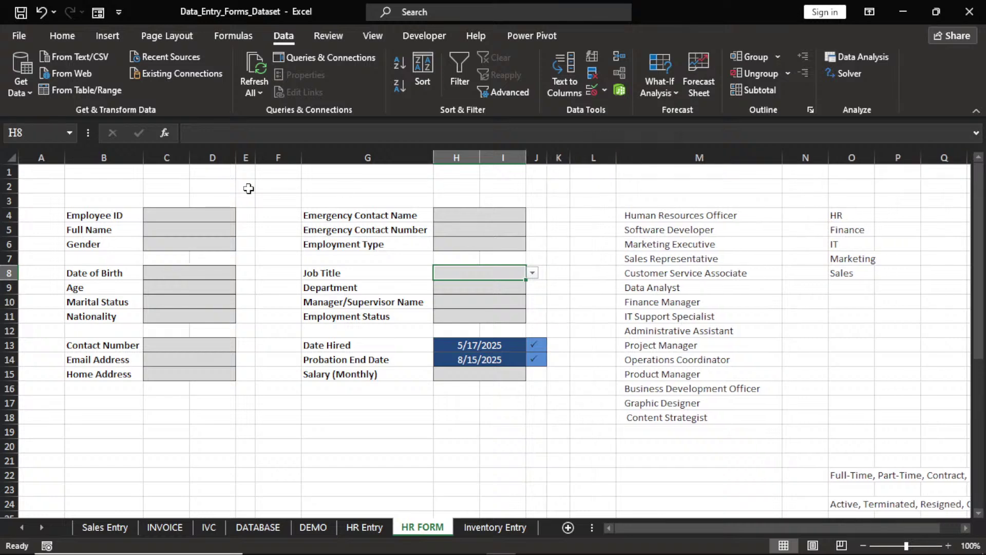
{"action": "left_click", "coordinate": [102, 155]}
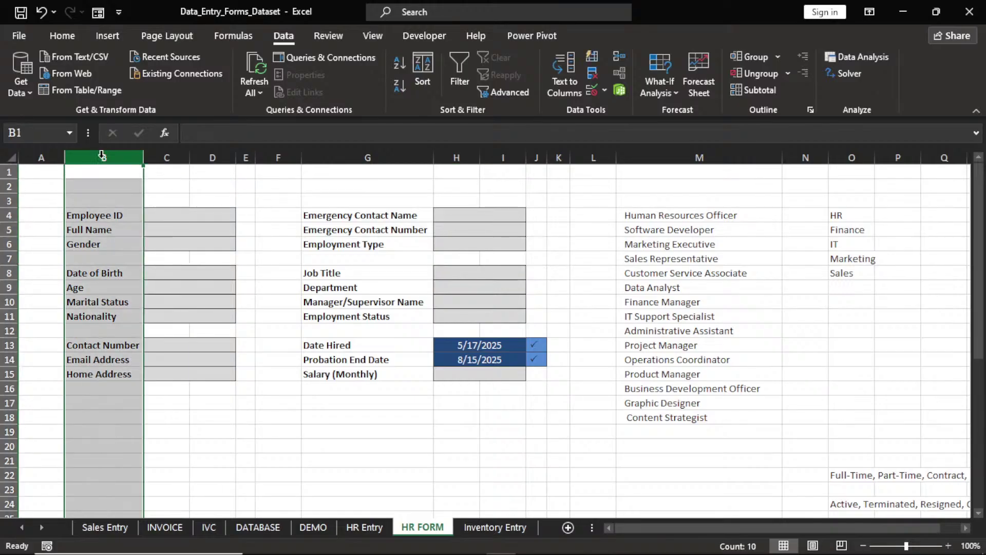
{"action": "right_click", "coordinate": [101, 156]}
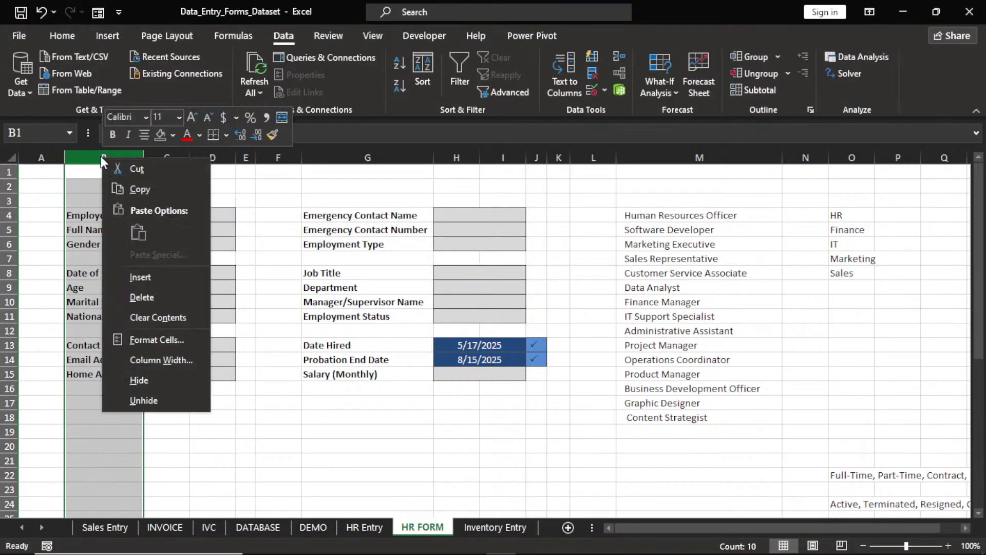
{"action": "left_click", "coordinate": [133, 276]}
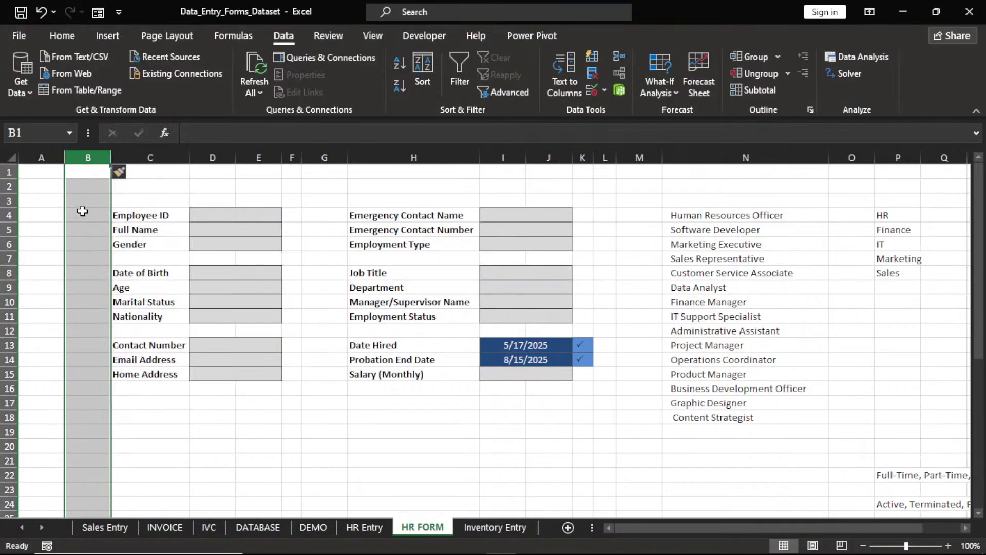
Shrink column A to a narrower width
{"action": "left_click_drag", "start_coordinate": [64, 157], "coordinate": [89, 160]}
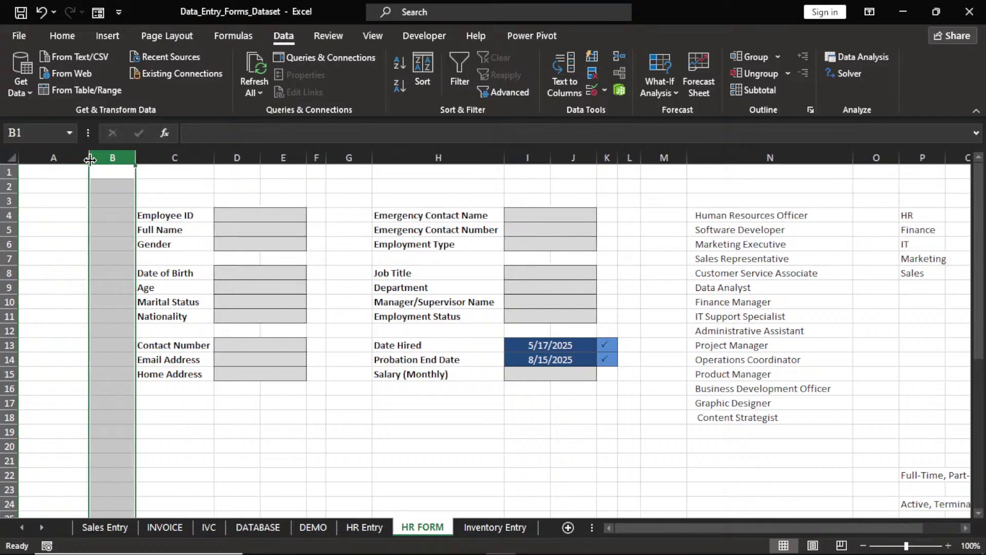
{"action": "left_click", "coordinate": [90, 159]}
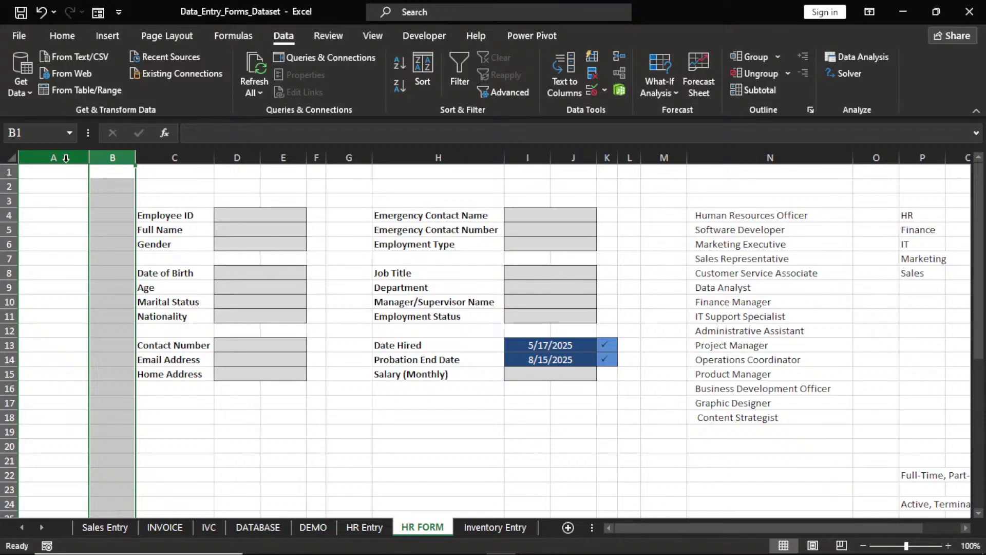
{"action": "mouse_move", "coordinate": [85, 159]}
{"action": "left_mouse_down"}
{"action": "mouse_move", "coordinate": [59, 161]}
{"action": "mouse_move", "coordinate": [105, 160]}
{"action": "mouse_move", "coordinate": [82, 159]}
{"action": "left_mouse_up"}
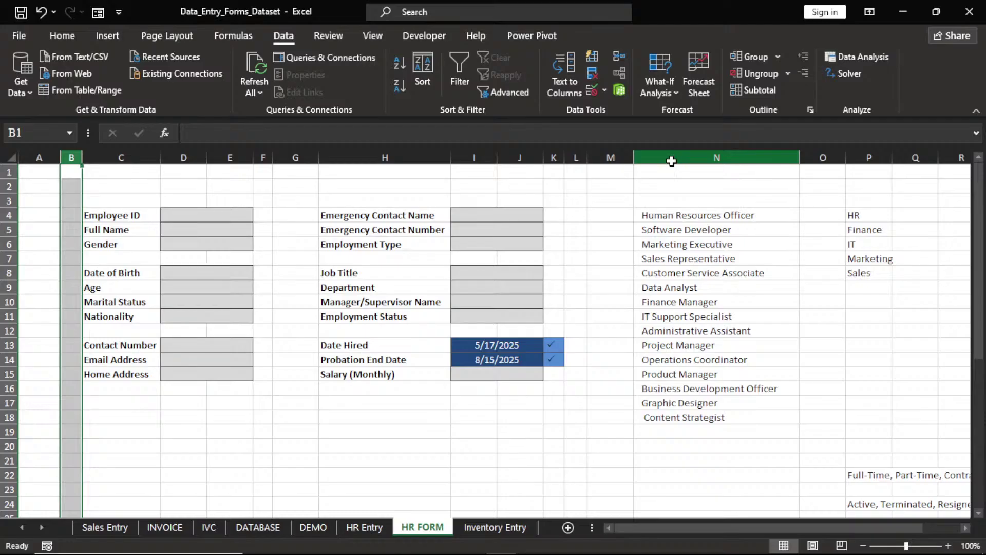
Insert two empty columns before the job-title list and confirm the Job Title dropdown still works
{"action": "left_click", "coordinate": [672, 158]}
{"action": "right_click", "coordinate": [671, 157]}
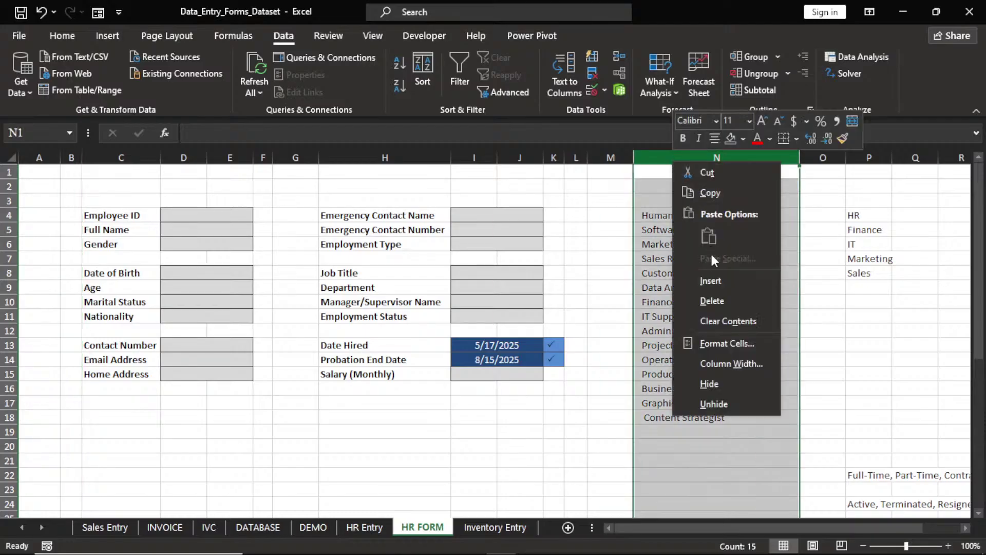
{"action": "left_click", "coordinate": [710, 280]}
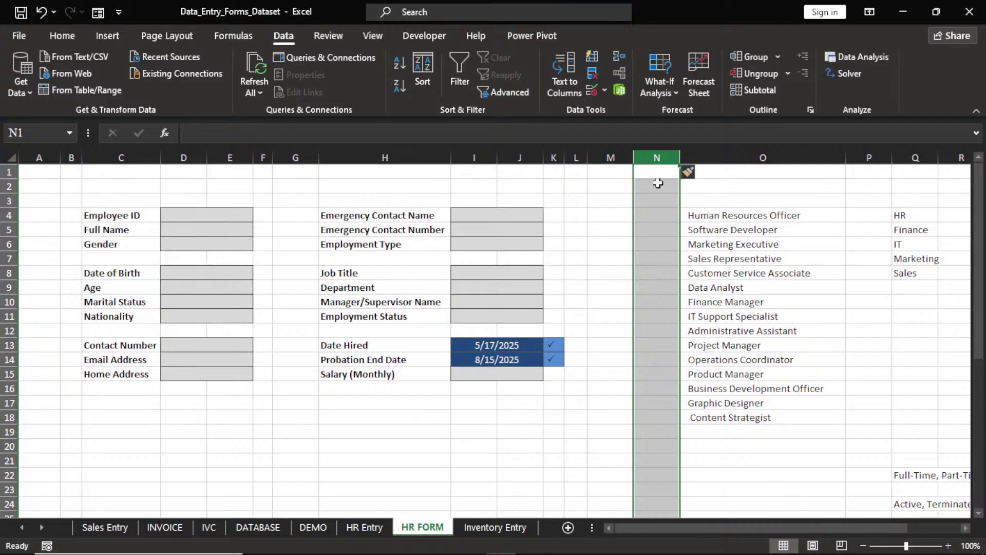
{"action": "right_click", "coordinate": [702, 158]}
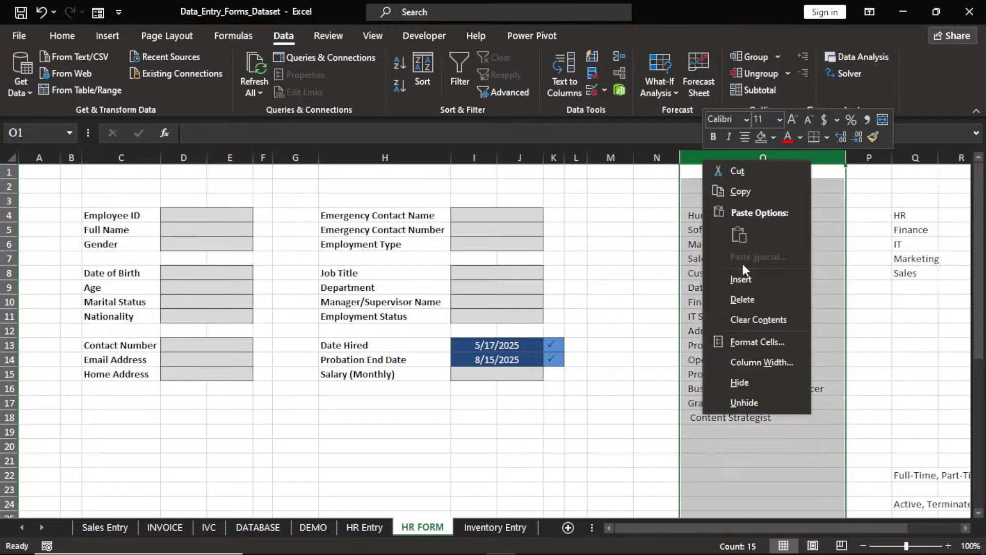
{"action": "left_click", "coordinate": [744, 279]}
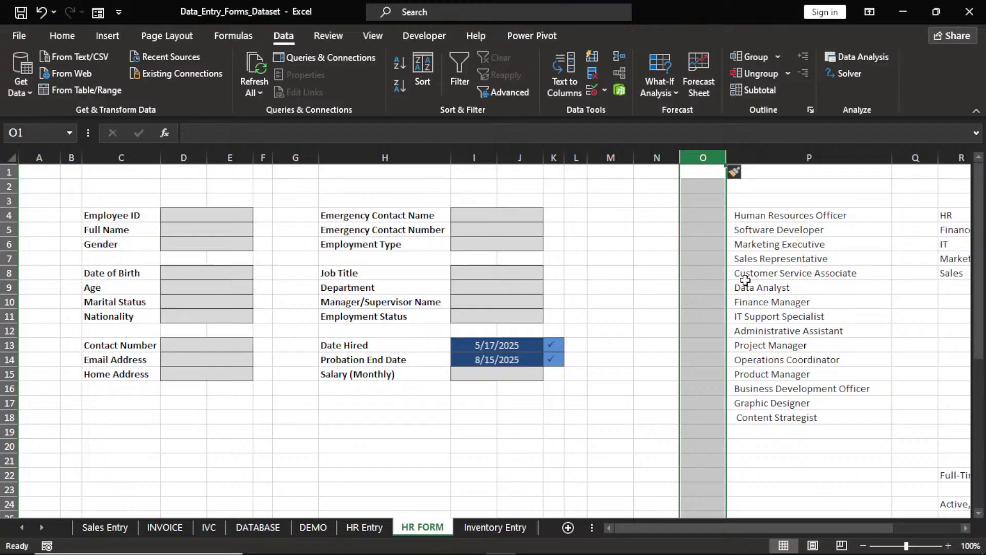
{"action": "left_click", "coordinate": [516, 275]}
{"action": "left_click", "coordinate": [550, 274]}
{"action": "left_click", "coordinate": [549, 273]}
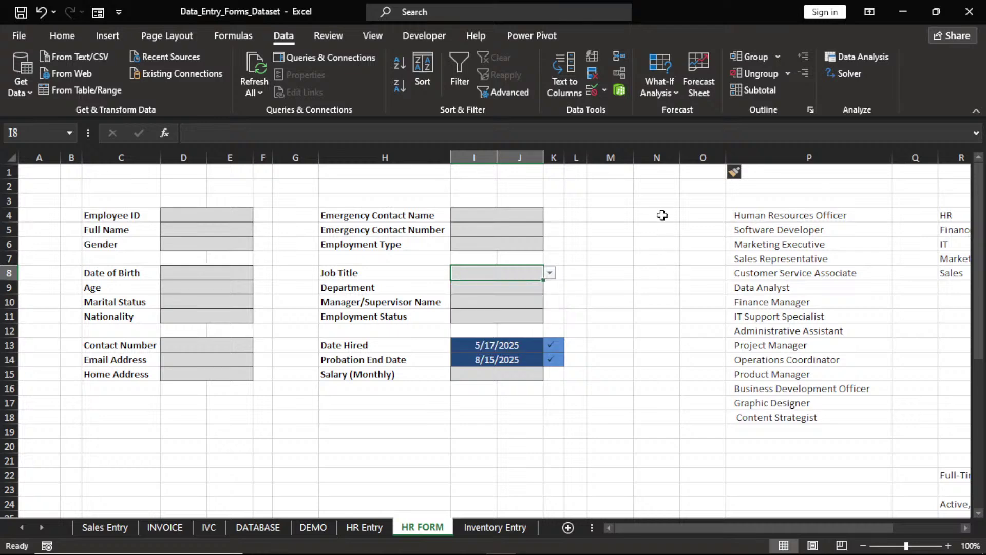
Insert two more empty columns so the job titles sit in column R, then select labels C4:C15
{"action": "right_click", "coordinate": [764, 158]}
{"action": "left_click", "coordinate": [791, 278]}
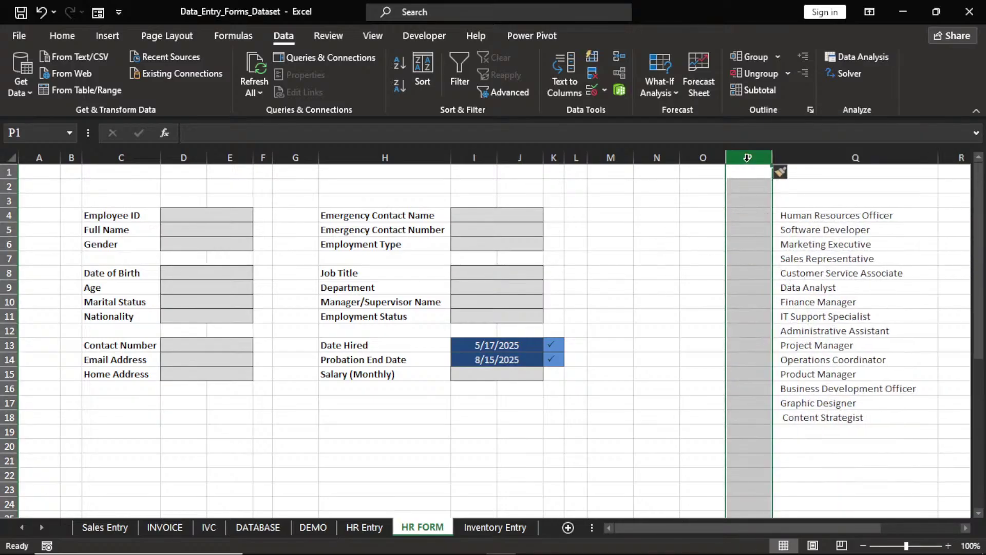
{"action": "right_click", "coordinate": [749, 158]}
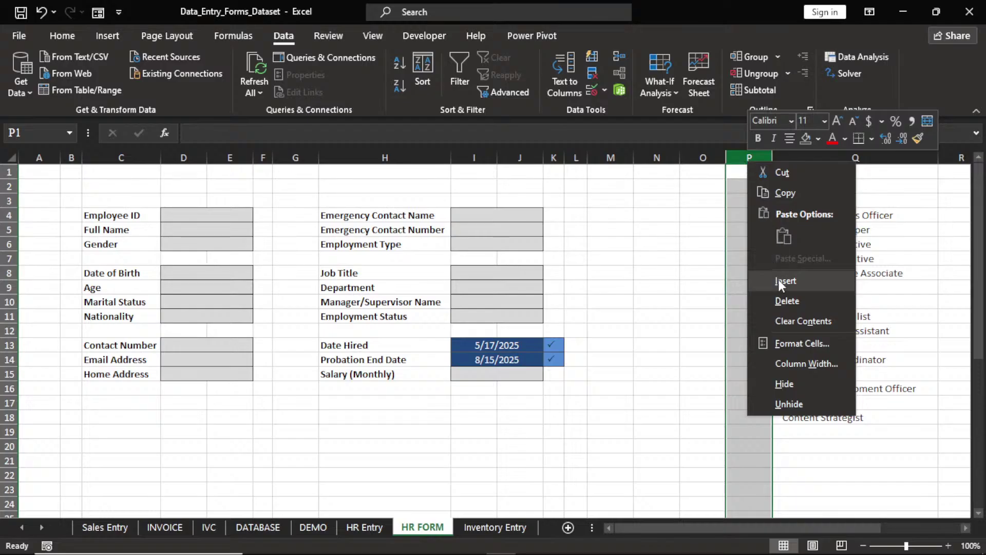
{"action": "left_click", "coordinate": [779, 280]}
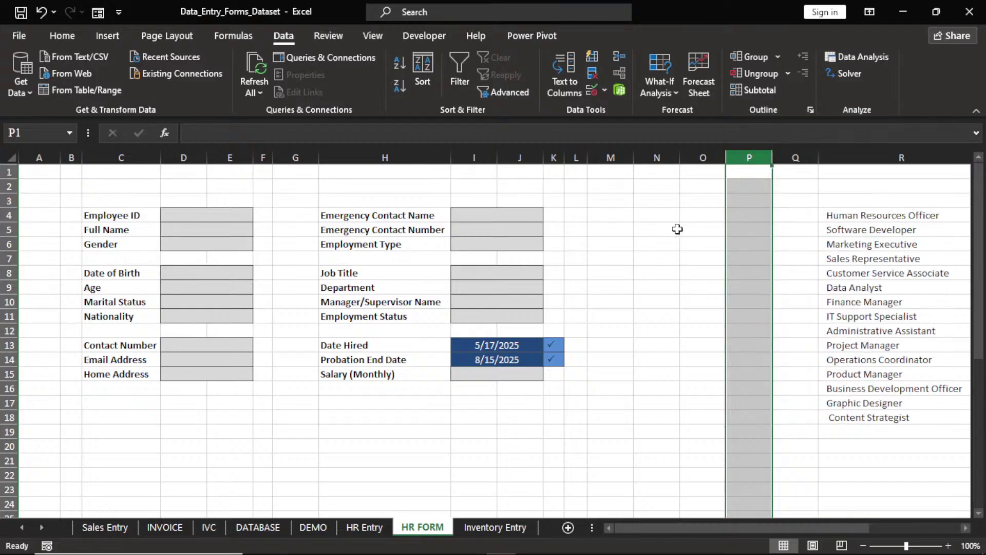
{"action": "left_click", "coordinate": [652, 216]}
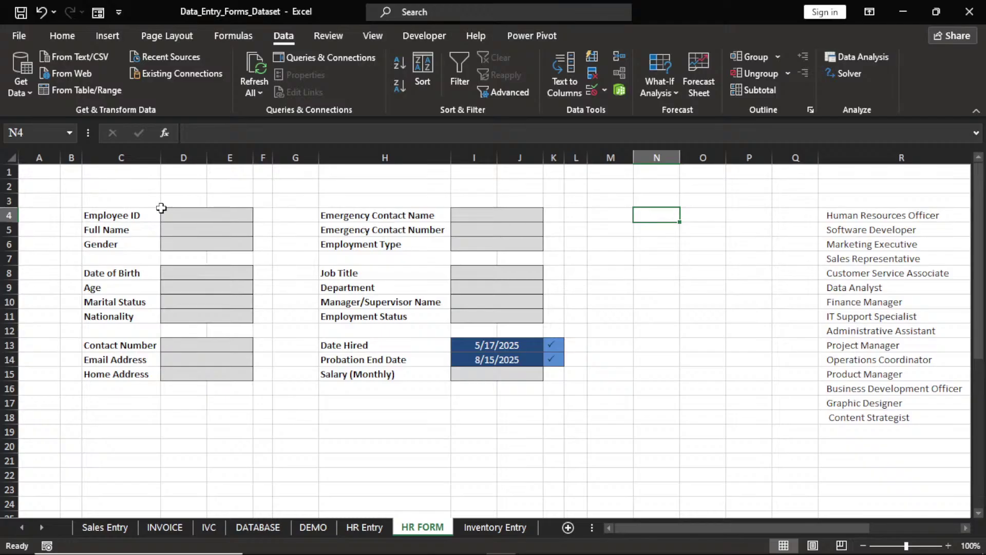
{"action": "left_click_drag", "start_coordinate": [112, 216], "coordinate": [114, 380]}
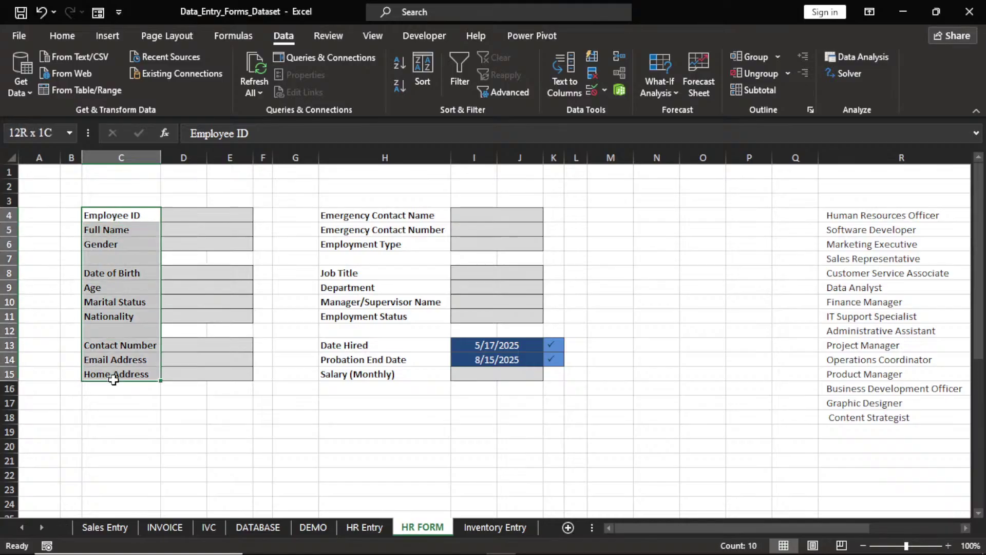
Copy the form labels C4:C15 and paste them starting at N1
{"action": "key", "text": "ctrl+c"}
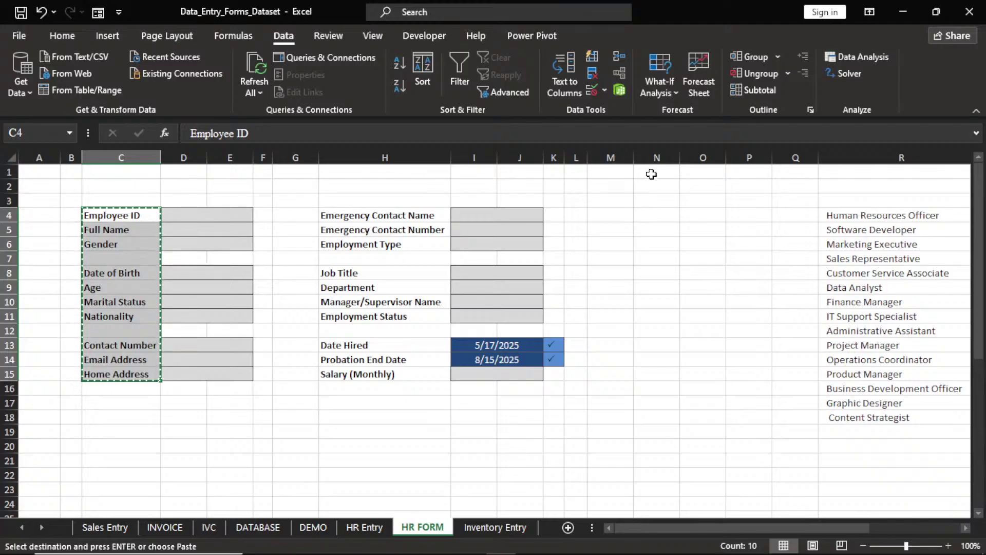
{"action": "left_click", "coordinate": [651, 174]}
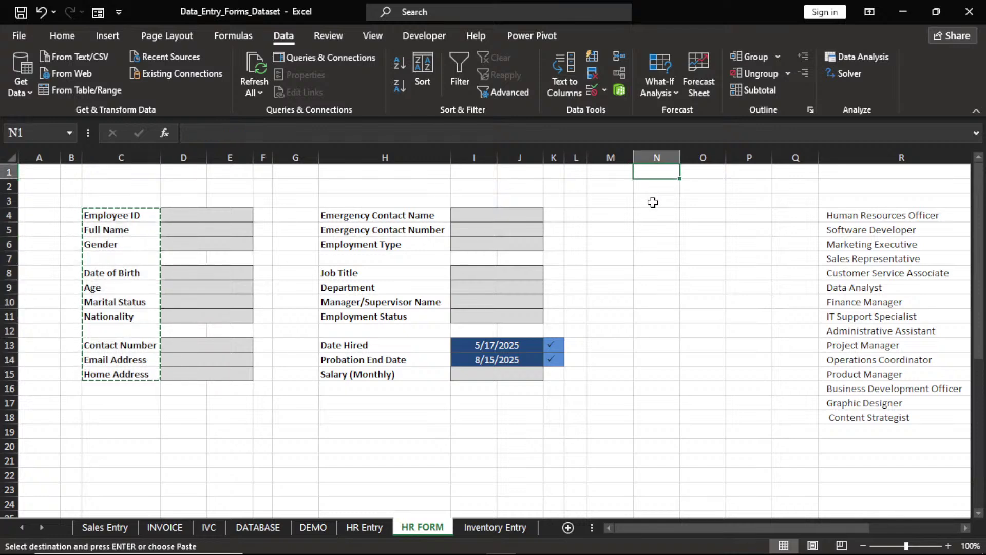
{"action": "key", "text": "ctrl+v"}
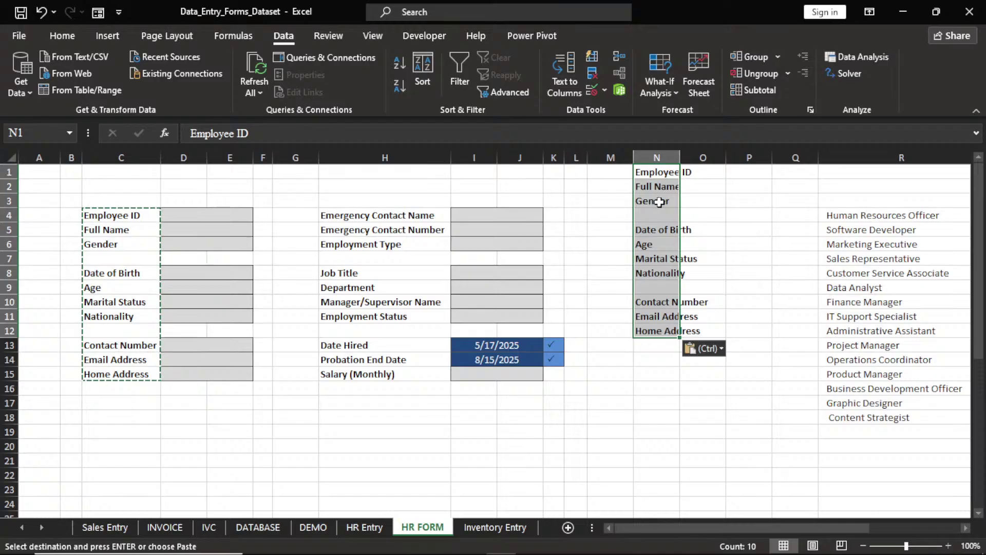
{"action": "left_click", "coordinate": [658, 230]}
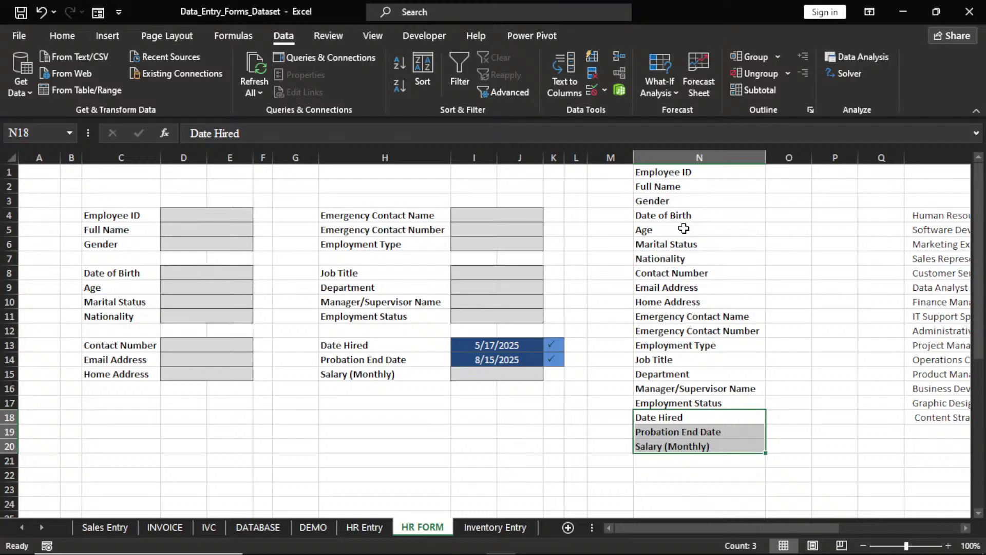
{"action": "left_click", "coordinate": [789, 172]}
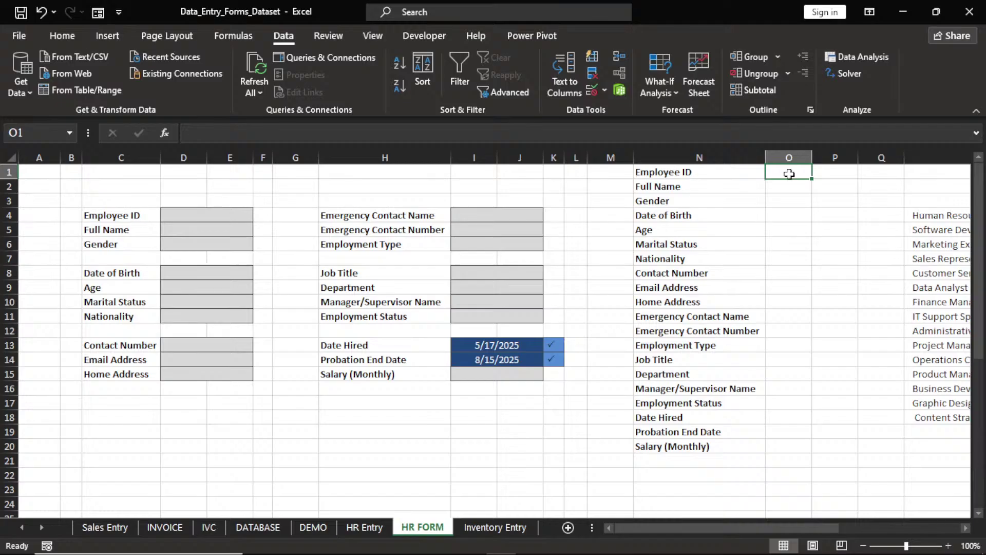
Link O1:O7 to form inputs D4, D5, D6, D8, D9, D10 and D11 with = formulas
{"action": "type", "text": "="}
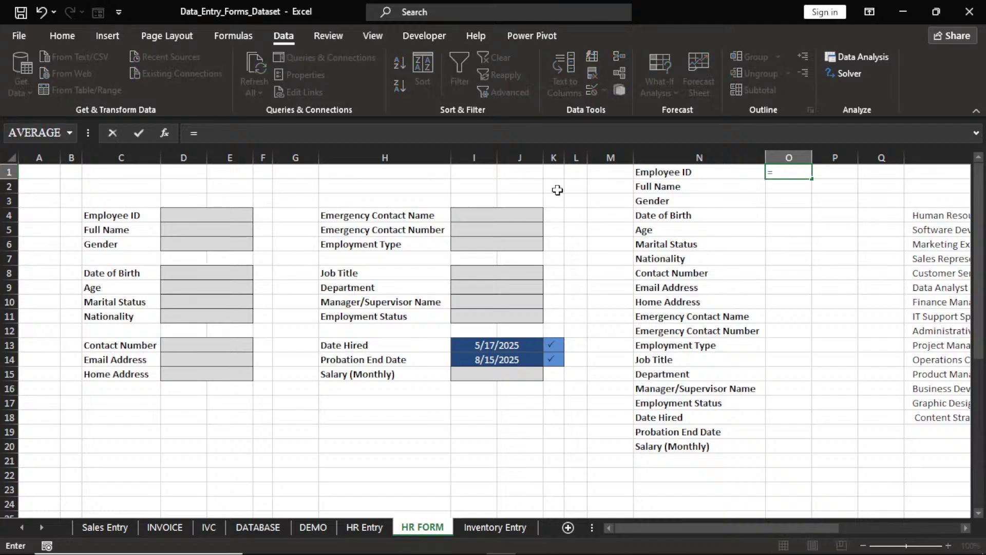
{"action": "left_click", "coordinate": [226, 216]}
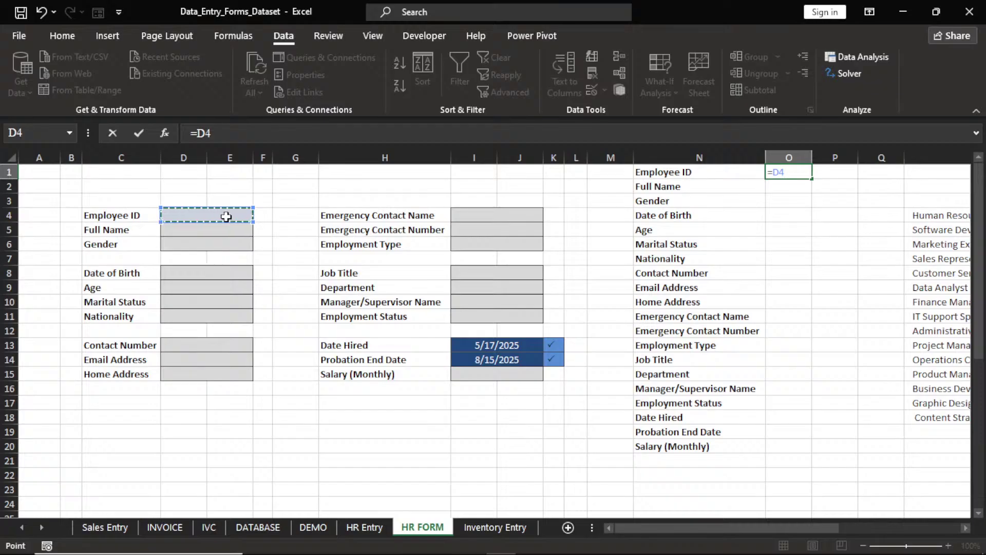
{"action": "key", "text": "Return"}
{"action": "type", "text": "="}
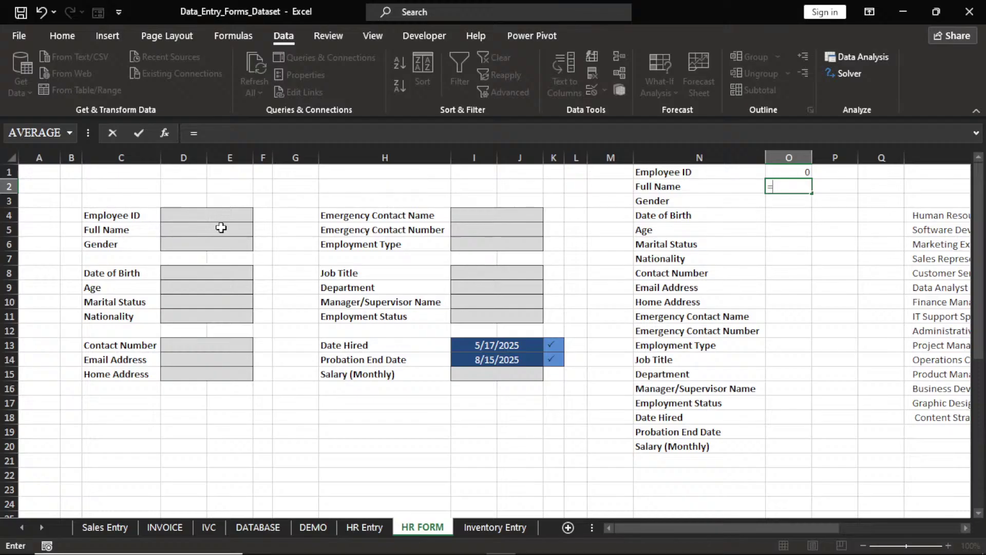
{"action": "left_click", "coordinate": [221, 229]}
{"action": "key", "text": "Return"}
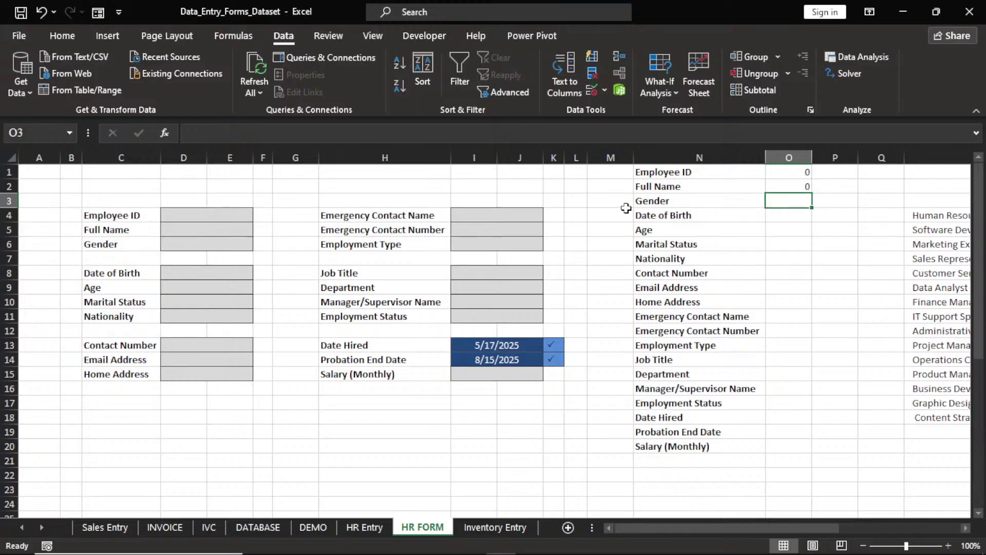
{"action": "type", "text": "="}
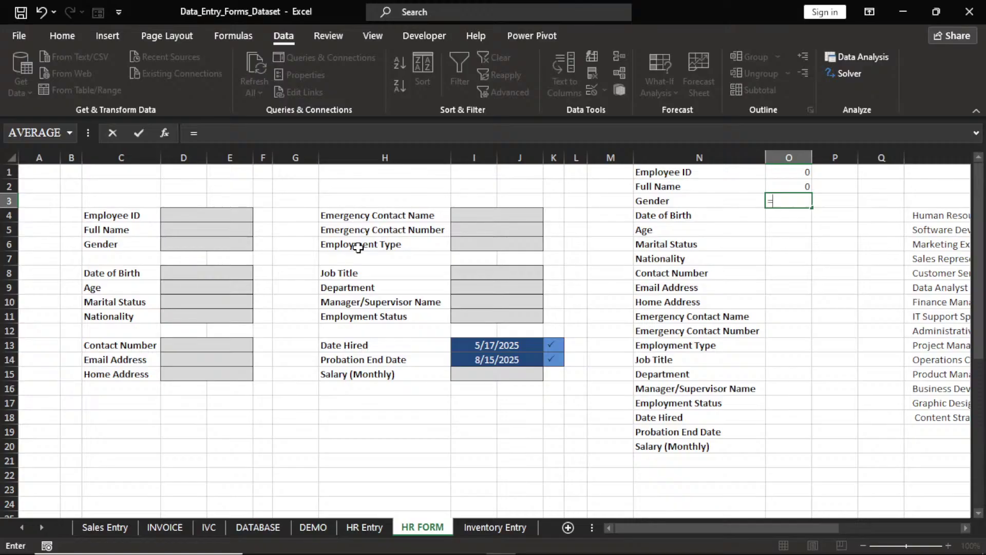
{"action": "left_click", "coordinate": [211, 246]}
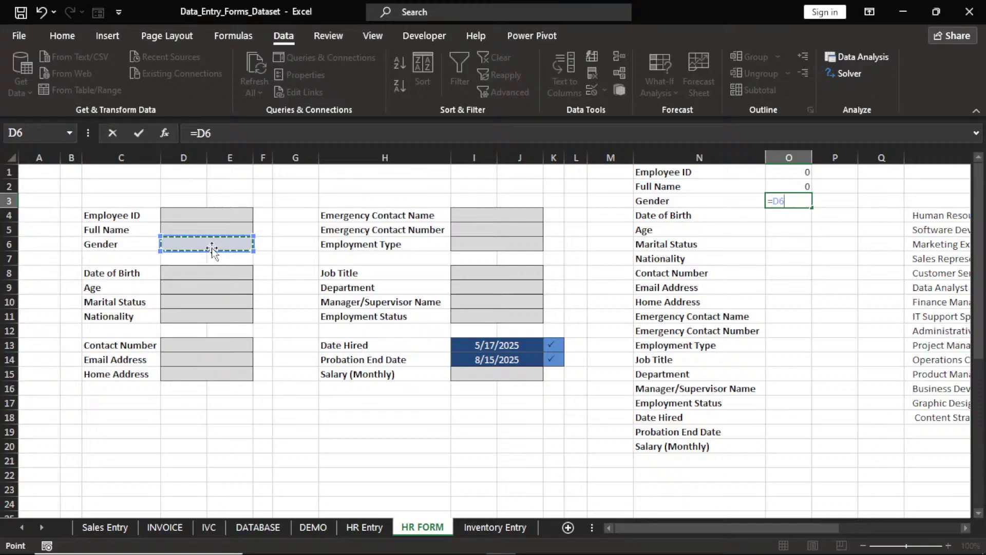
{"action": "key", "text": "Return"}
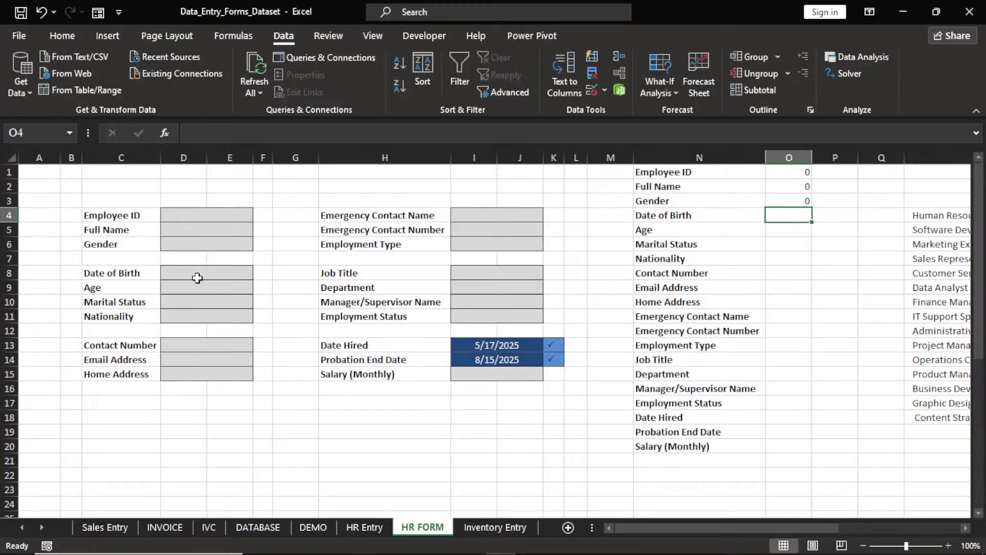
{"action": "type", "text": "="}
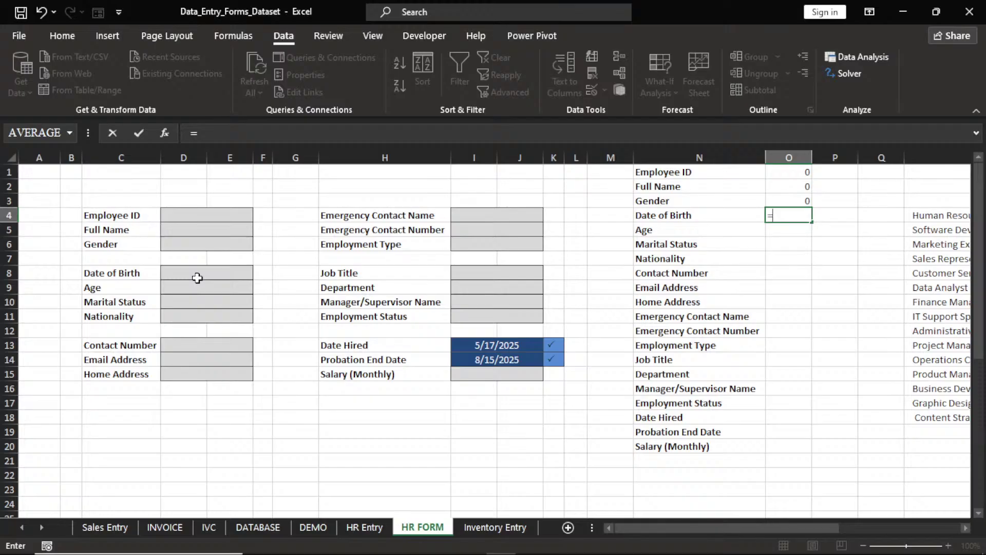
{"action": "left_click", "coordinate": [198, 274]}
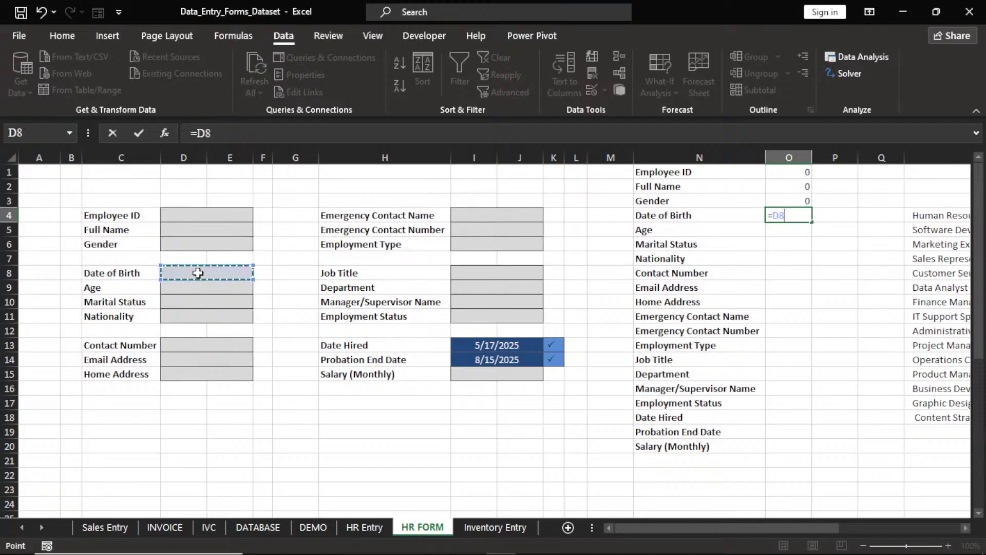
{"action": "key", "text": "Return"}
{"action": "type", "text": "="}
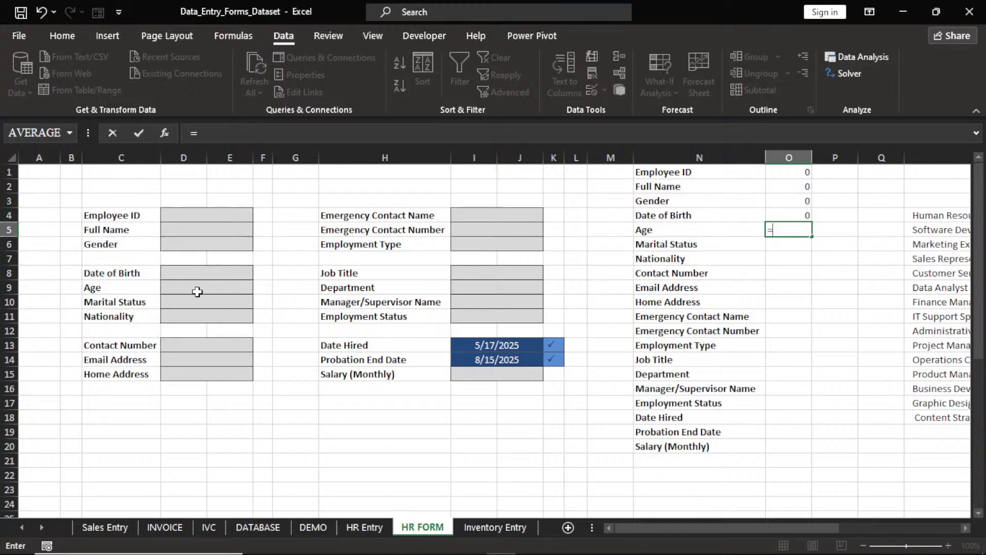
{"action": "left_click", "coordinate": [198, 292]}
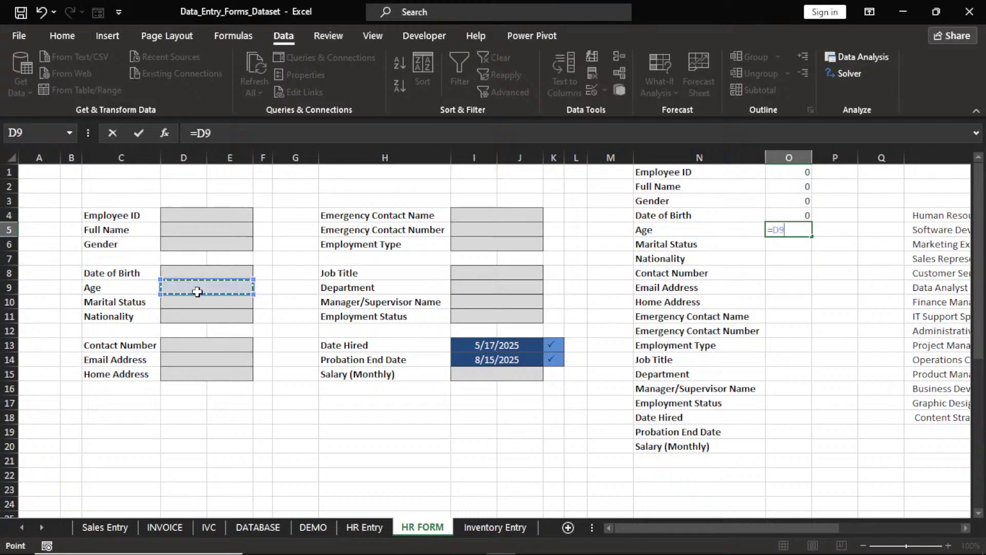
{"action": "key", "text": "Return"}
{"action": "type", "text": "="}
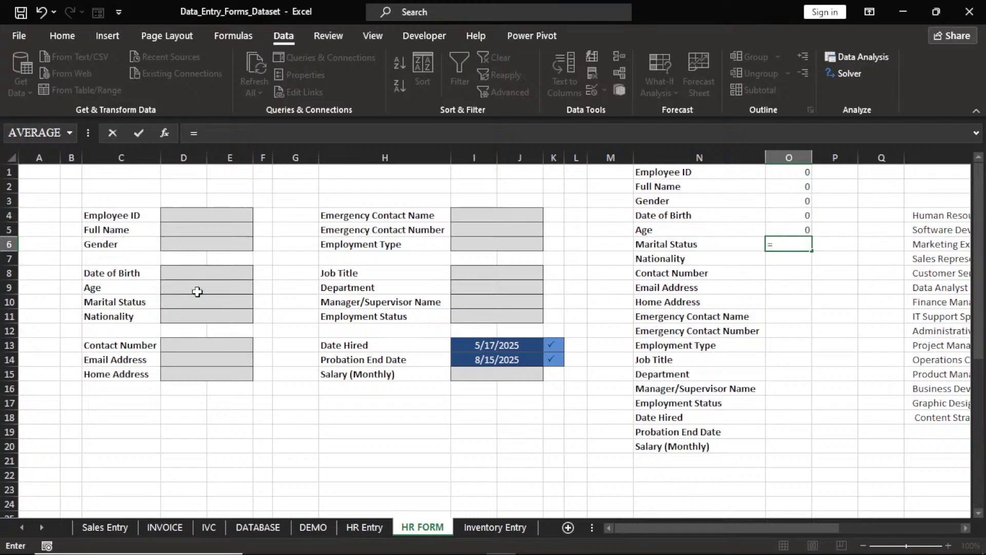
{"action": "left_click", "coordinate": [199, 303]}
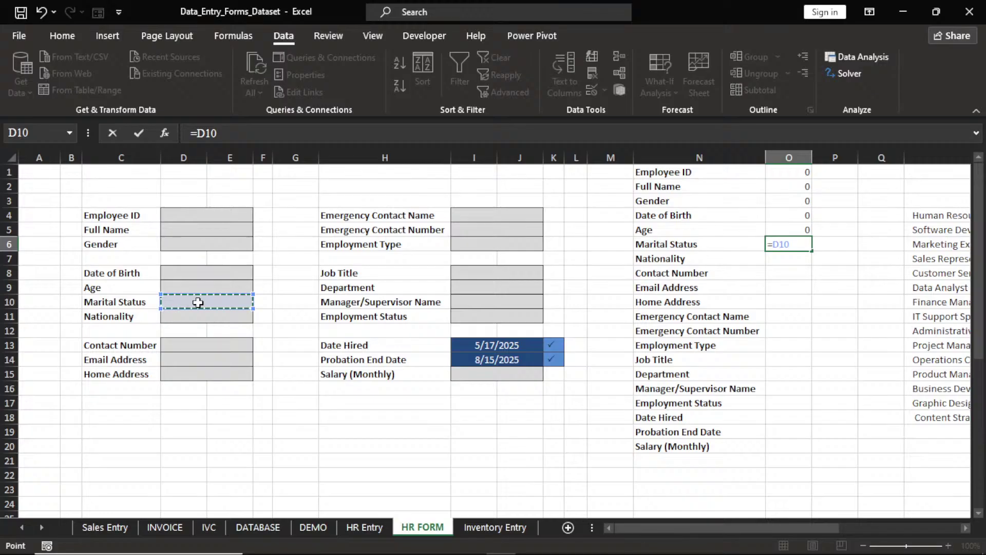
{"action": "key", "text": "Return"}
{"action": "type", "text": "="}
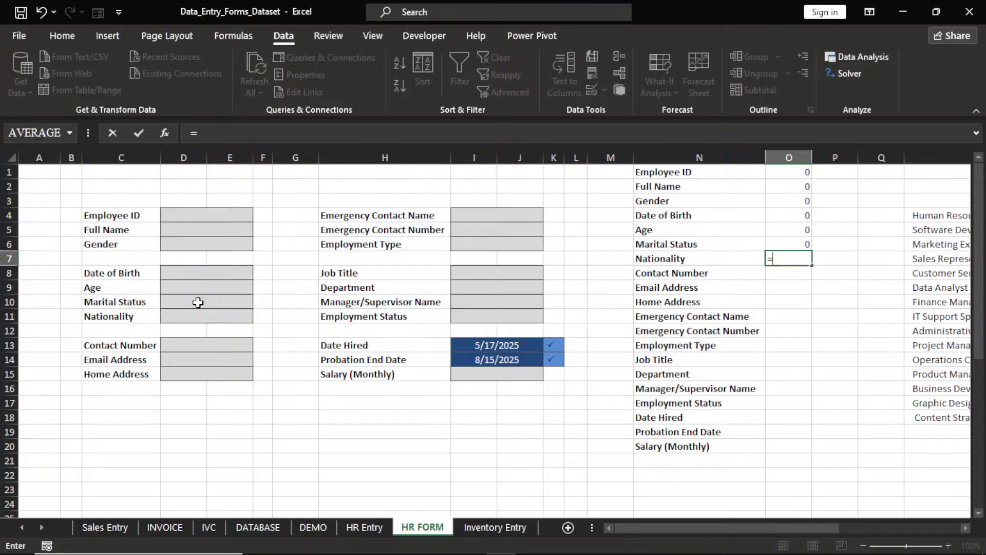
{"action": "left_click", "coordinate": [199, 315]}
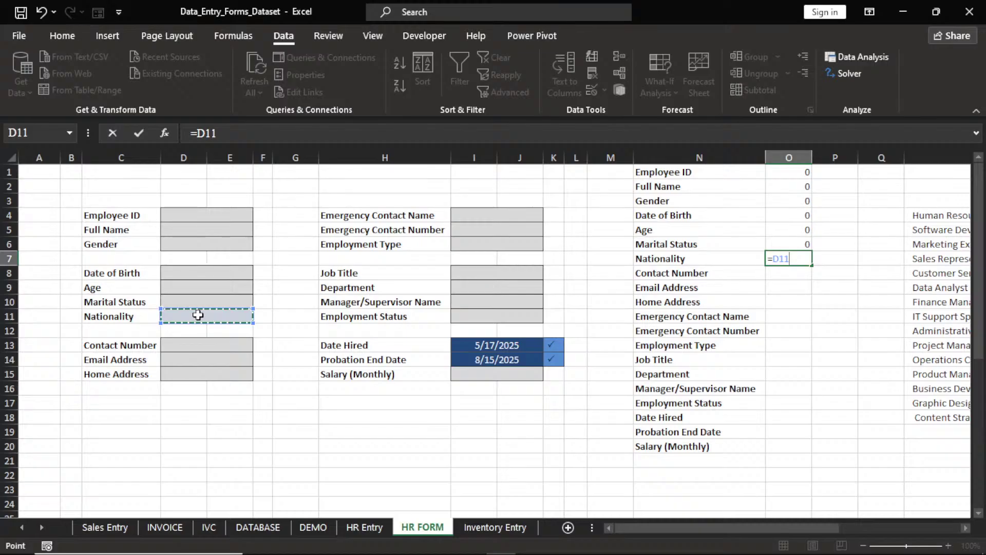
{"action": "key", "text": "Return"}
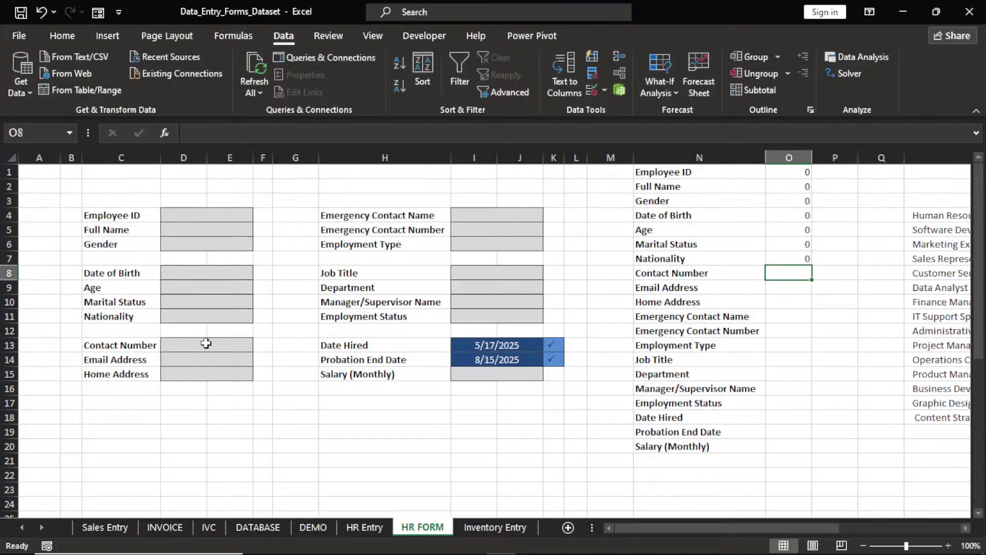
Link O8:O10 to the Contact Number, Email Address and Home Address inputs D13, D14, D15
{"action": "left_click", "coordinate": [206, 343]}
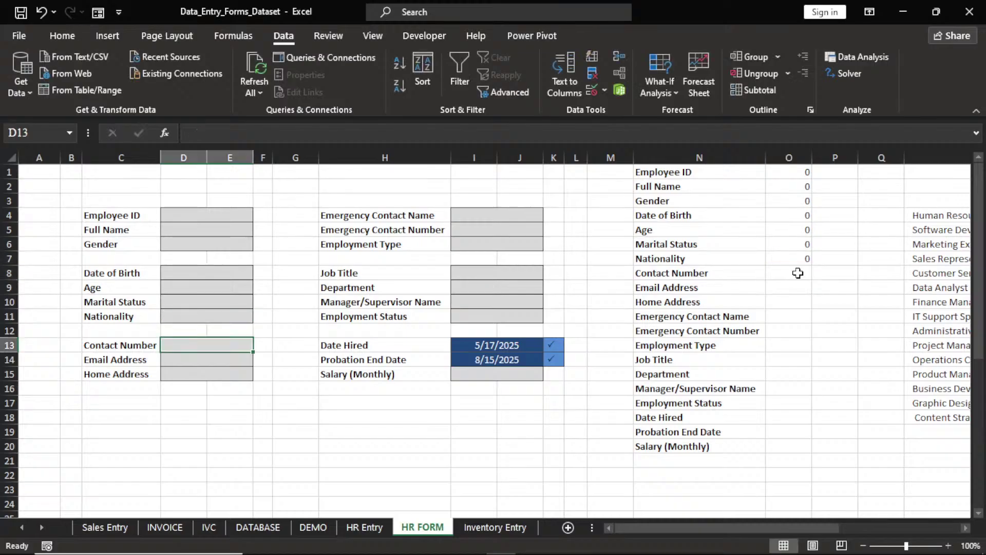
{"action": "left_click", "coordinate": [798, 273]}
{"action": "type", "text": "="}
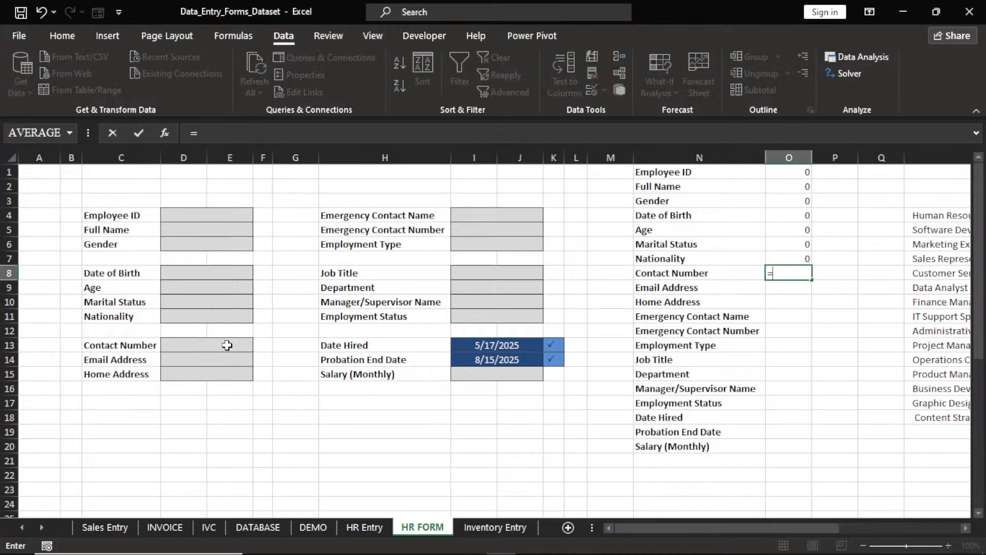
{"action": "left_click", "coordinate": [227, 345]}
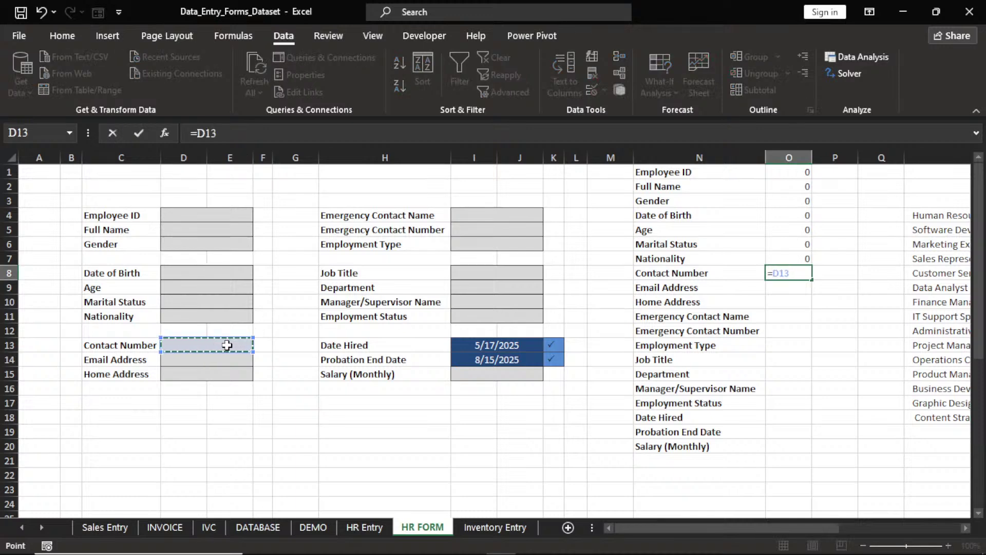
{"action": "key", "text": "Return"}
{"action": "type", "text": "="}
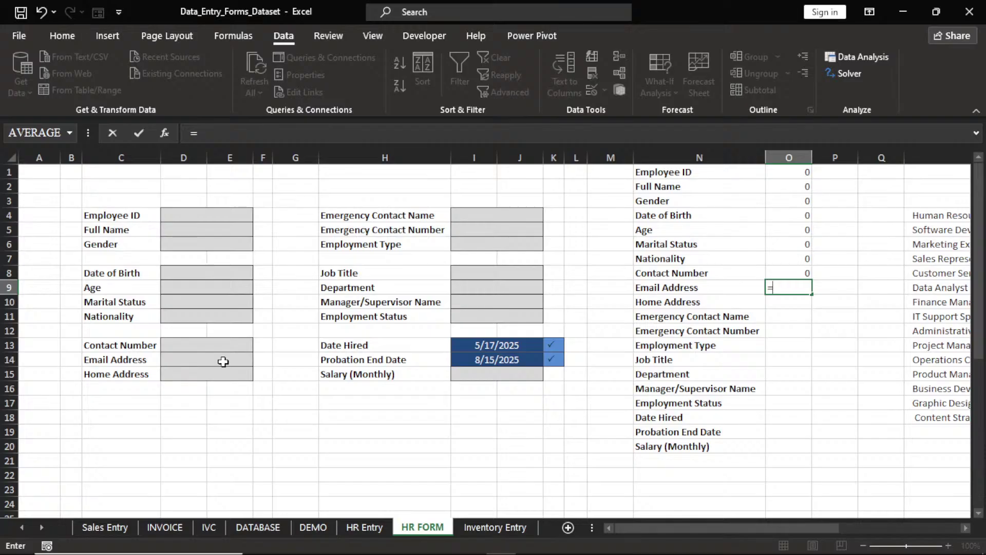
{"action": "left_click", "coordinate": [223, 362]}
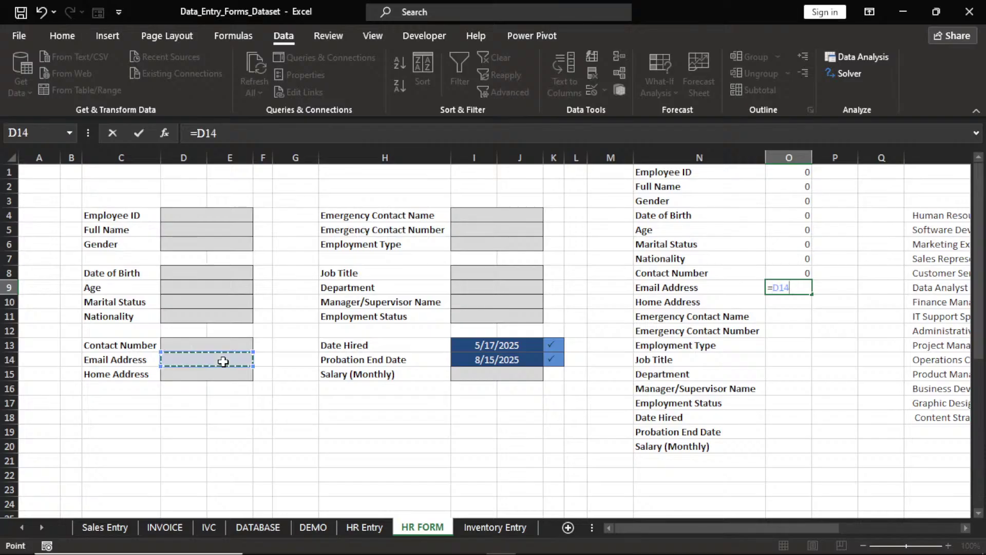
{"action": "key", "text": "Return"}
{"action": "type", "text": "="}
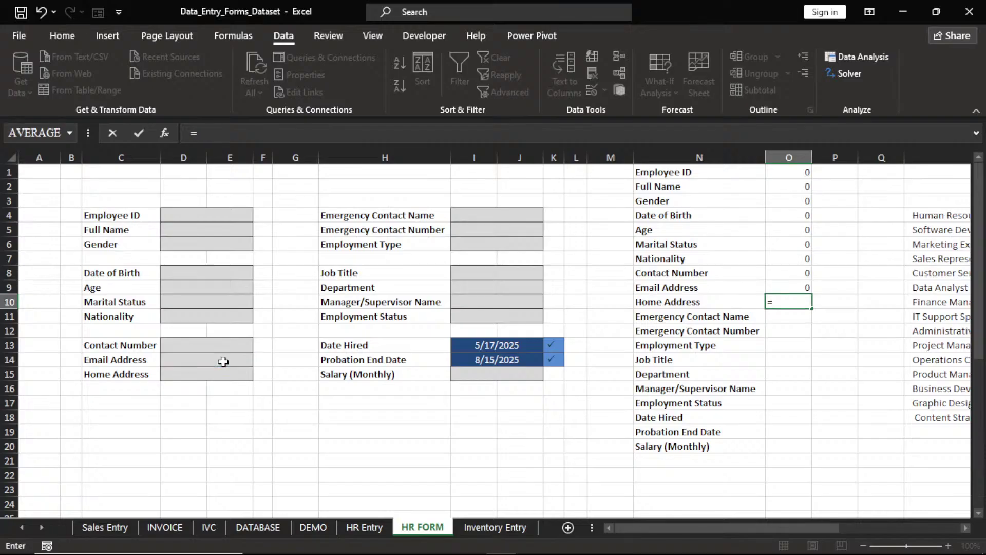
{"action": "left_click", "coordinate": [221, 373]}
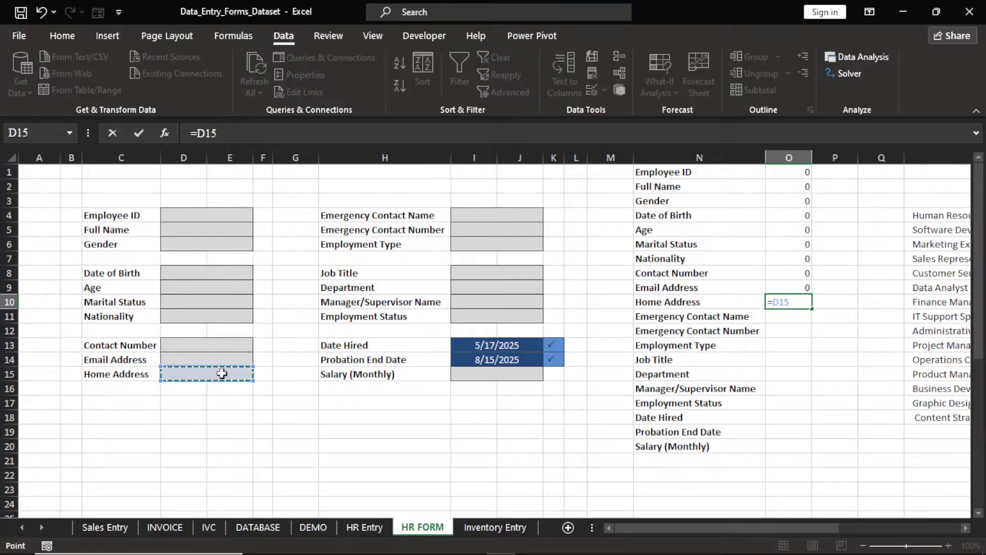
{"action": "key", "text": "Return"}
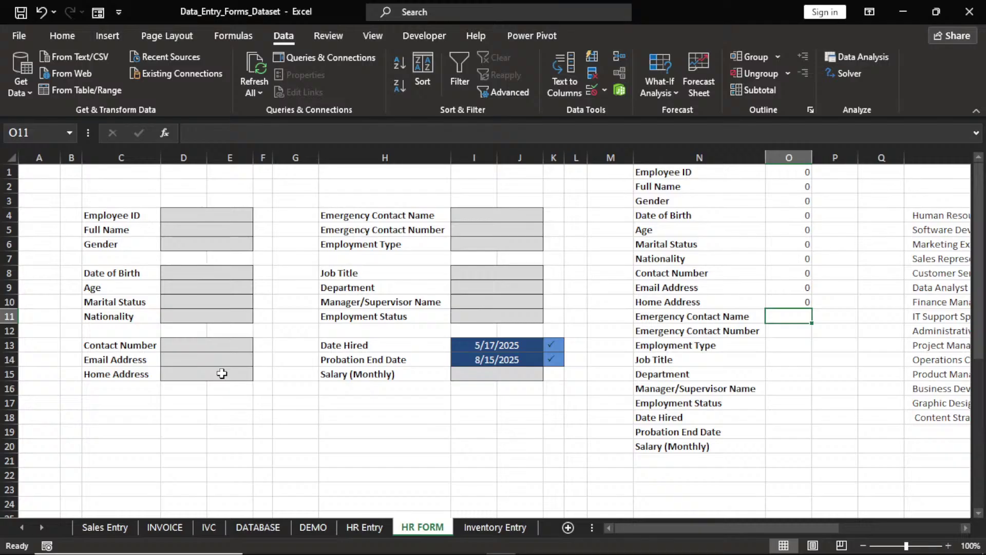
{"action": "key", "text": "Up"}
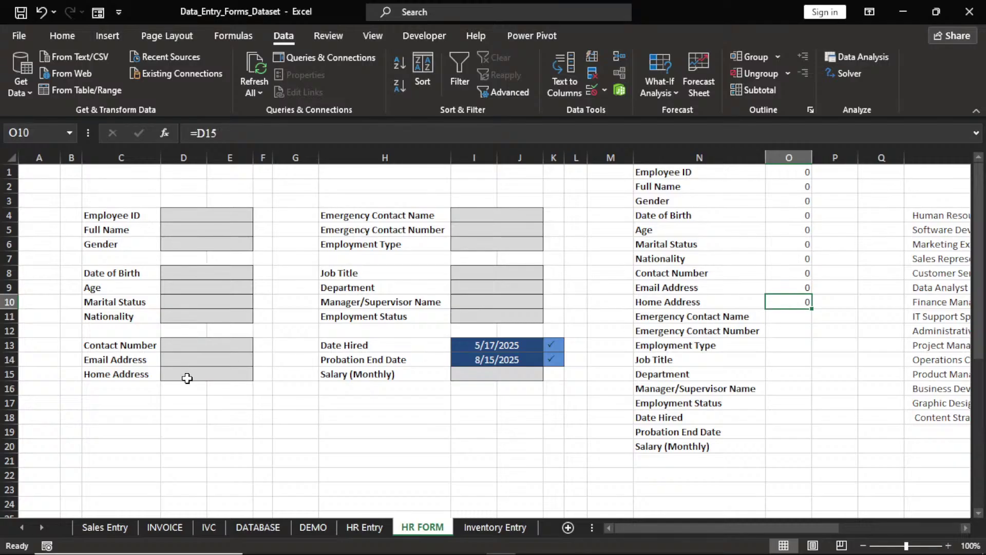
{"action": "type", "text": "="}
{"action": "left_click", "coordinate": [201, 375]}
{"action": "key", "text": "Return"}
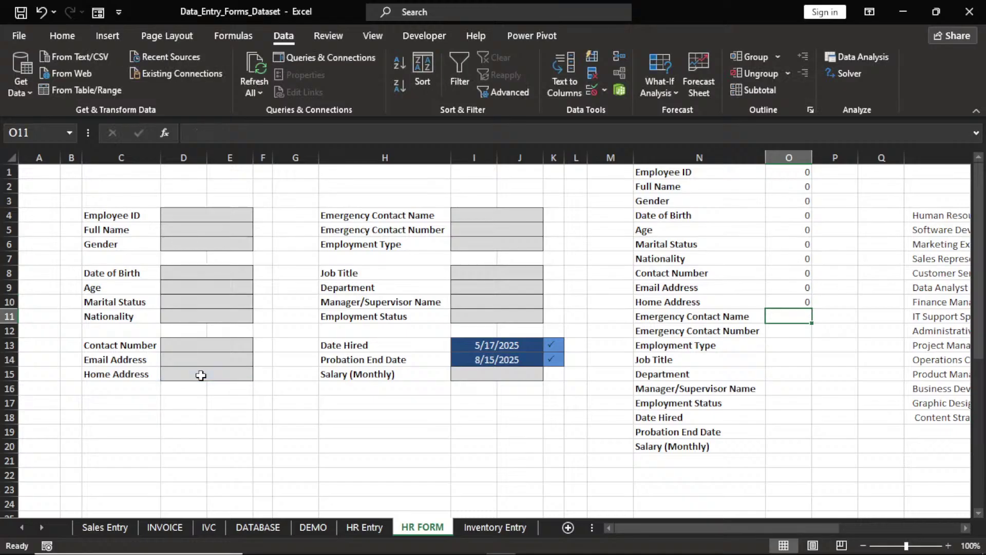
Link O11:O15 to form fields I4, I5, I6, I8 and I9, Emergency Contact Name through Department
{"action": "type", "text": "="}
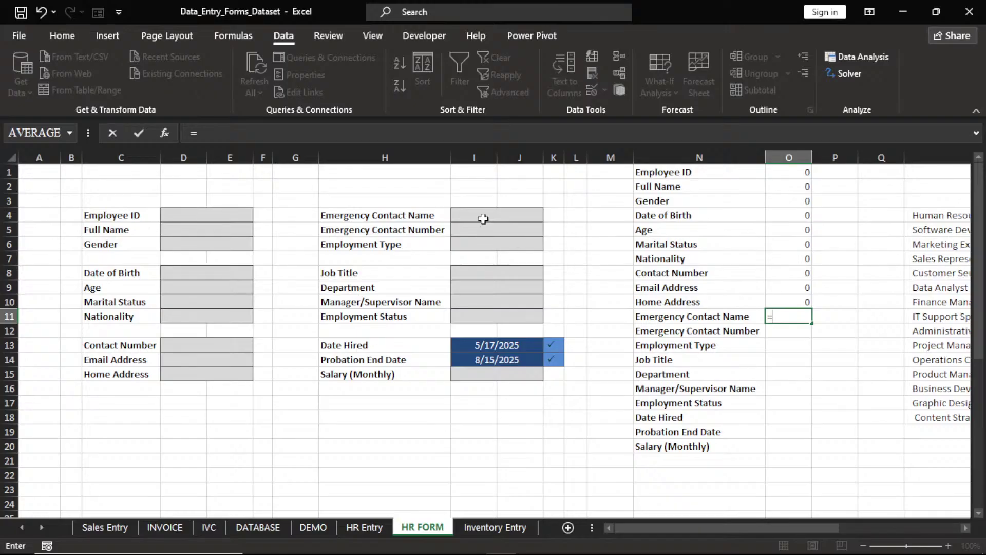
{"action": "left_click", "coordinate": [484, 219]}
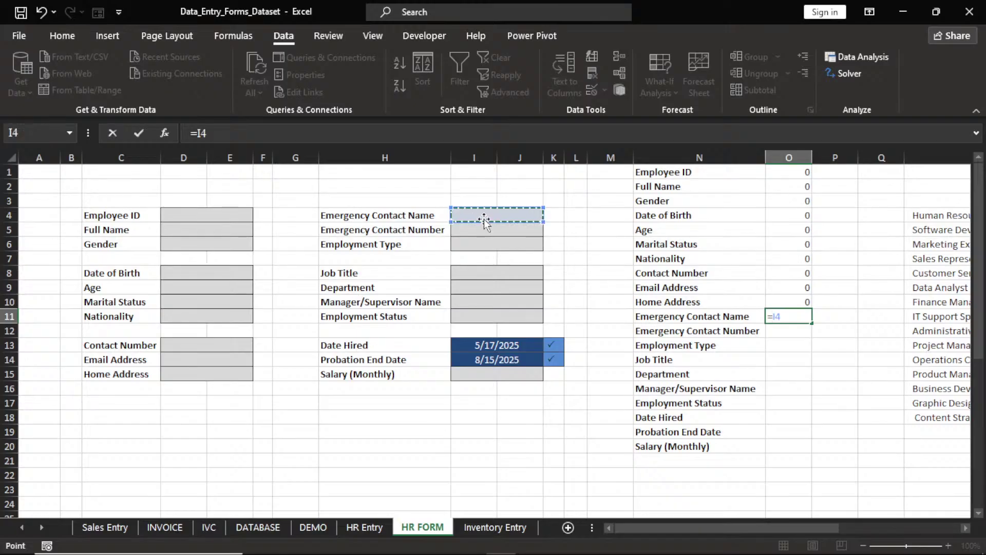
{"action": "key", "text": "Return"}
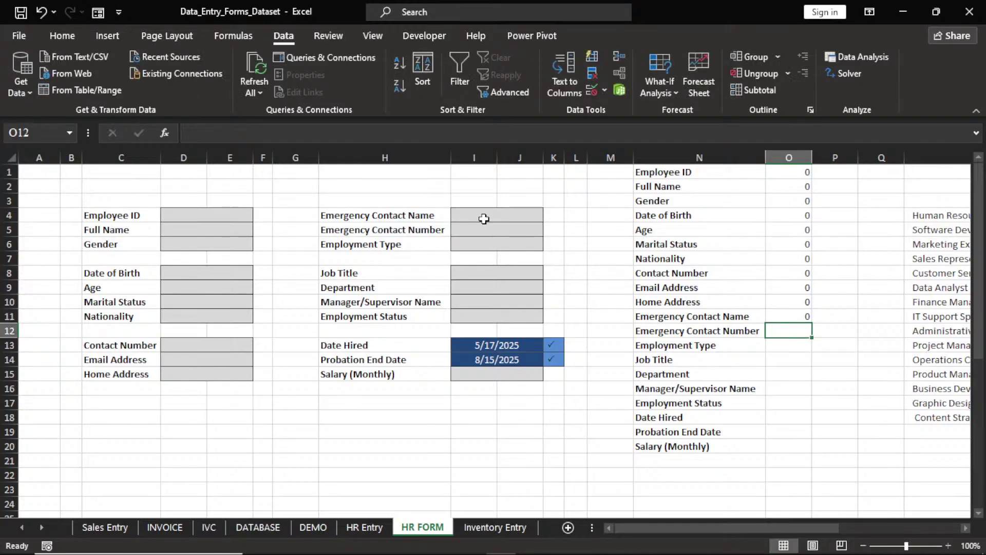
{"action": "type", "text": "="}
{"action": "left_click", "coordinate": [485, 229]}
{"action": "key", "text": "Return"}
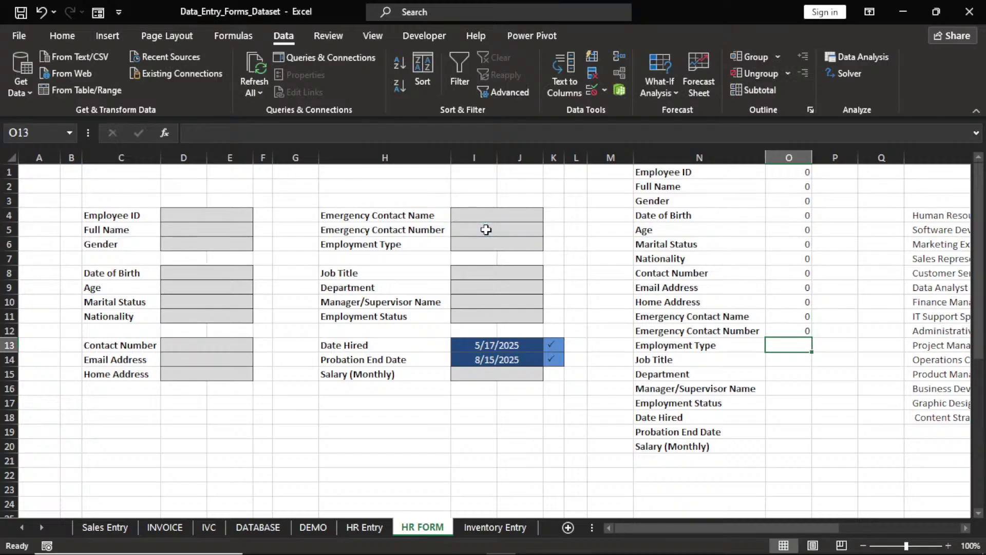
{"action": "type", "text": "="}
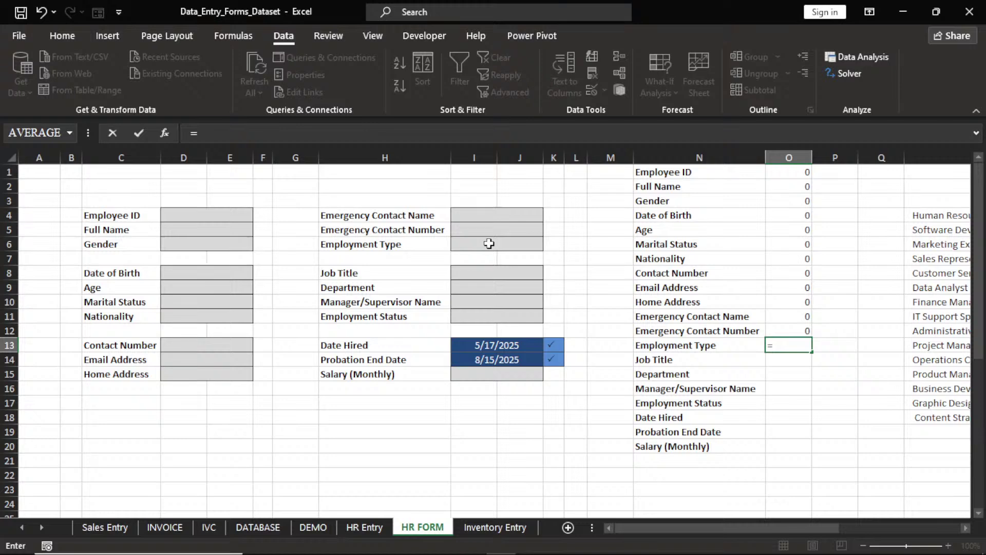
{"action": "left_click", "coordinate": [489, 243]}
{"action": "key", "text": "Return"}
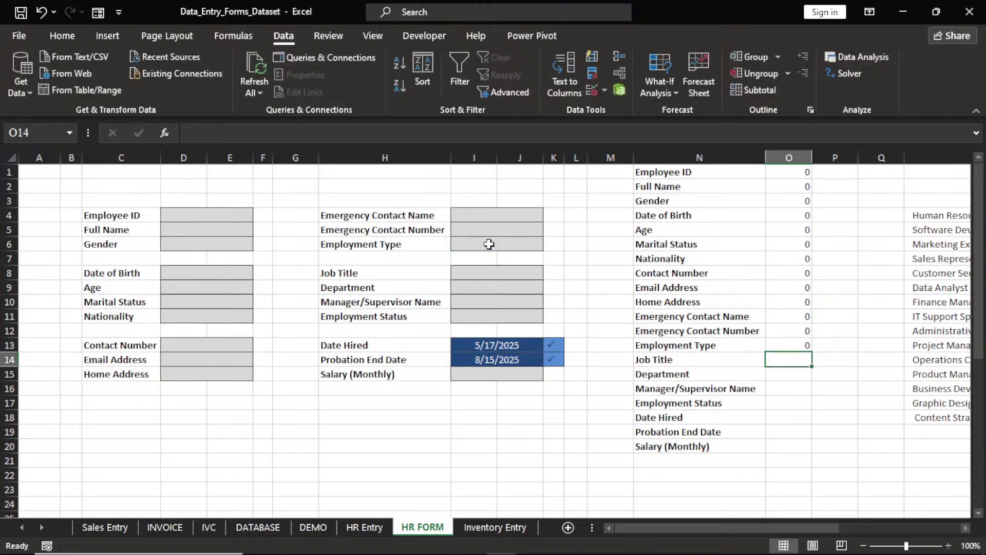
{"action": "type", "text": "="}
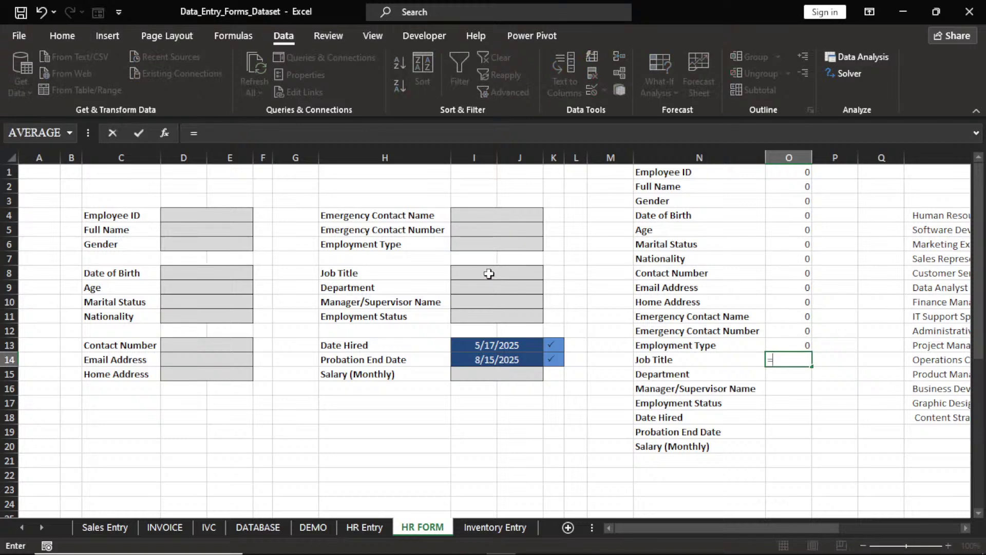
{"action": "left_click", "coordinate": [489, 274]}
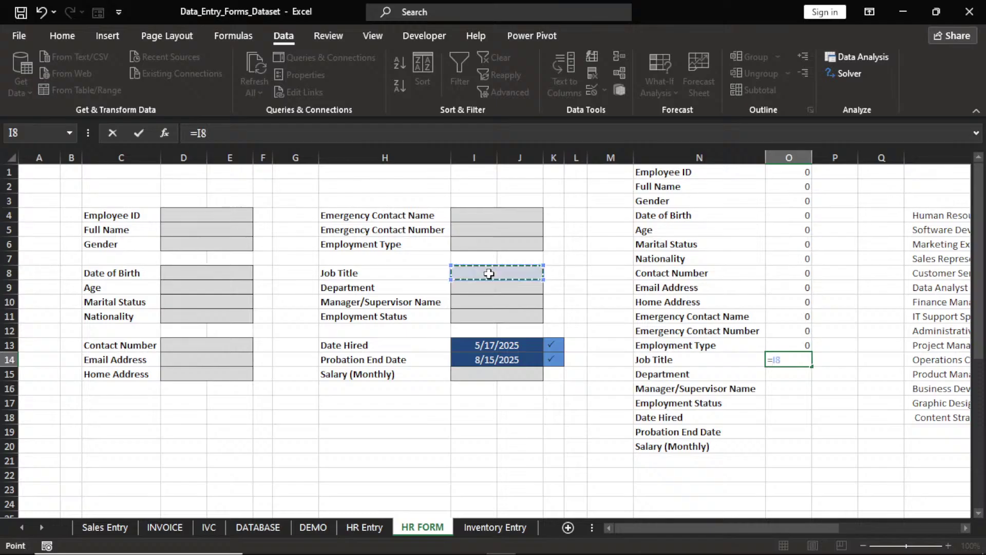
{"action": "key", "text": "Return"}
{"action": "type", "text": "="}
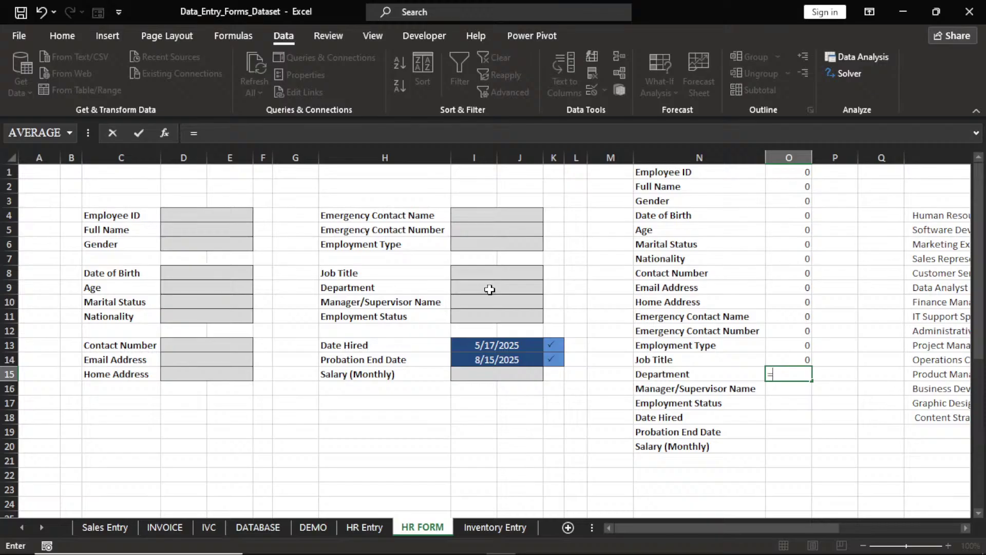
{"action": "left_click", "coordinate": [489, 289]}
{"action": "key", "text": "Return"}
Link O16:O20 to fields I10, I11, I13, I14 and I15, Manager Name through Salary (Monthly)
{"action": "type", "text": "="}
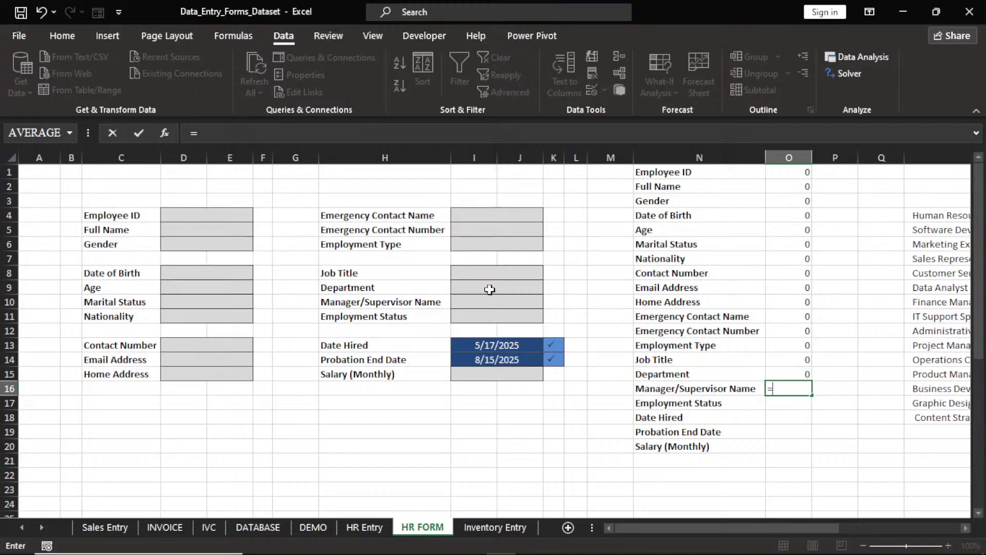
{"action": "left_click", "coordinate": [496, 302]}
{"action": "key", "text": "Return"}
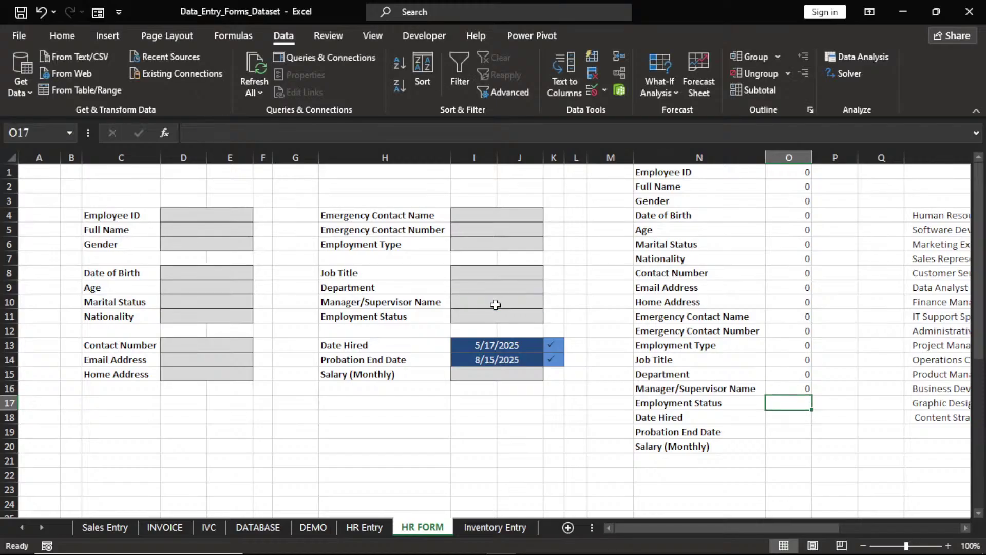
{"action": "type", "text": "="}
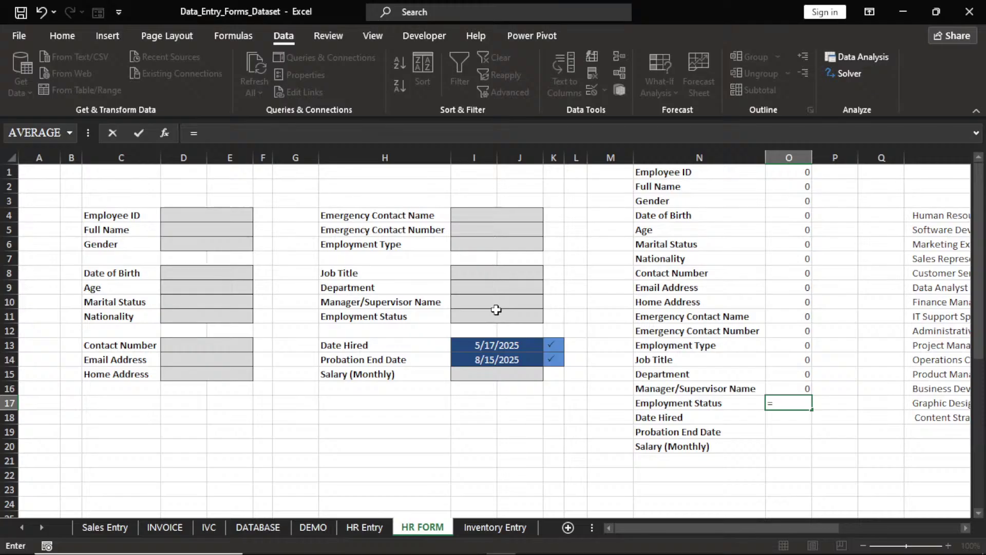
{"action": "left_click", "coordinate": [496, 316]}
{"action": "key", "text": "Return"}
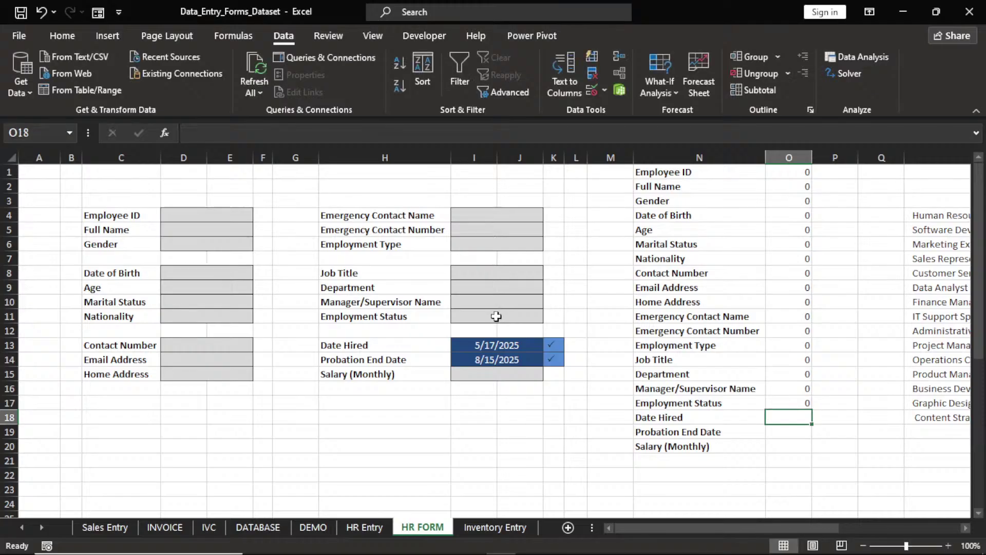
{"action": "type", "text": "="}
{"action": "left_click", "coordinate": [506, 353]}
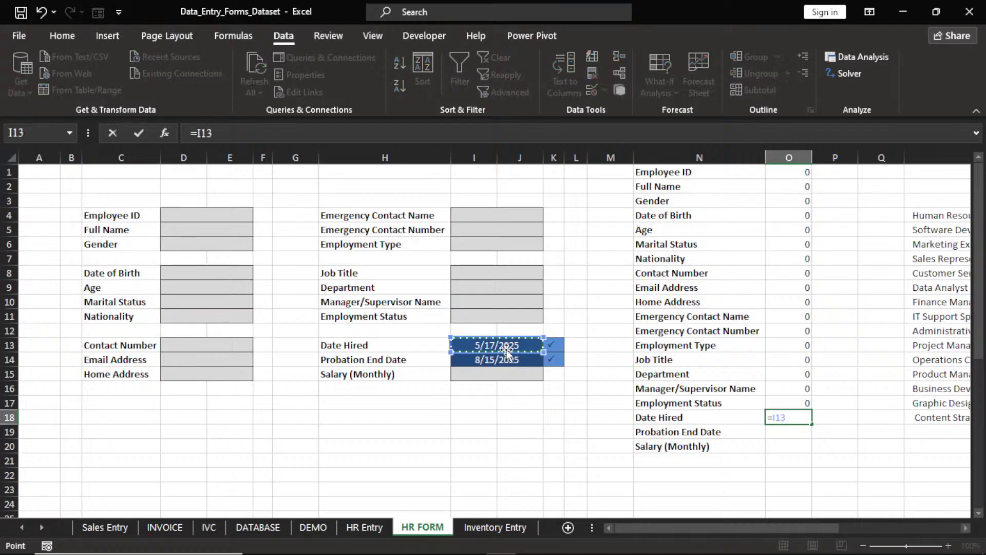
{"action": "key", "text": "Return"}
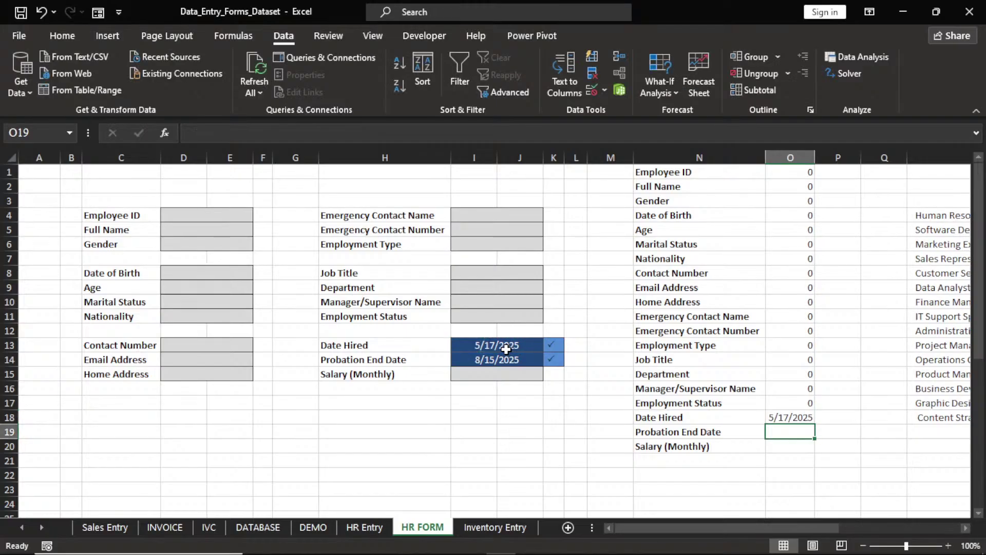
{"action": "type", "text": "="}
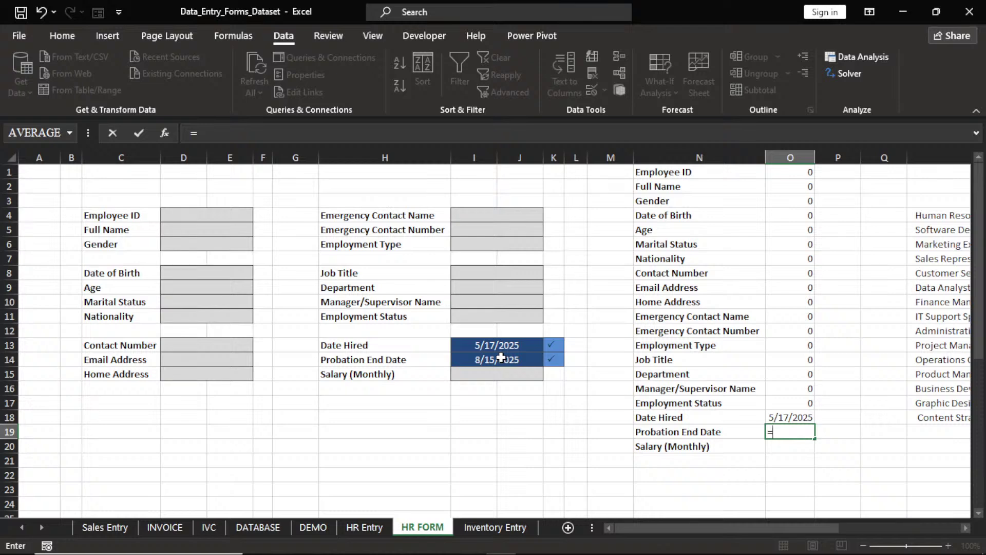
{"action": "left_click", "coordinate": [501, 358]}
{"action": "key", "text": "Return"}
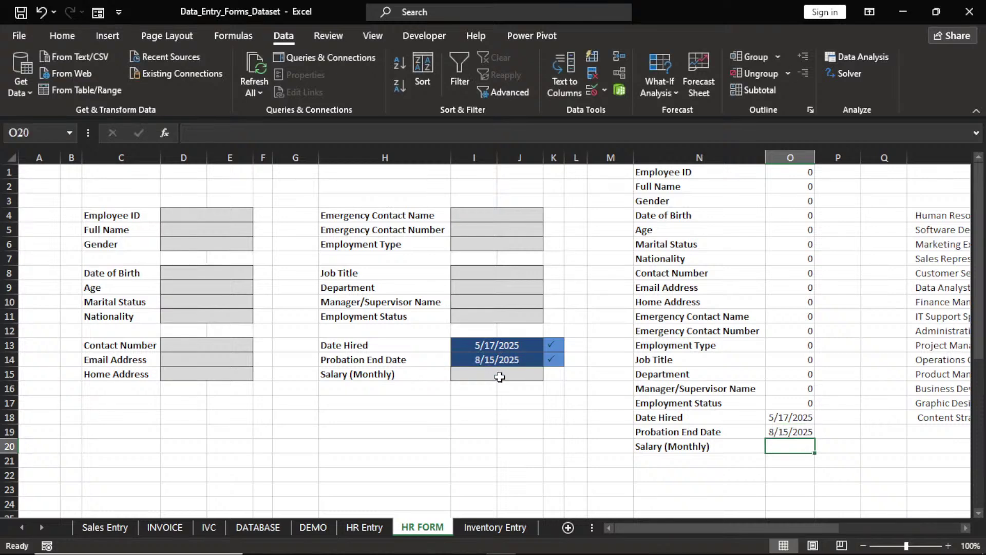
{"action": "type", "text": "="}
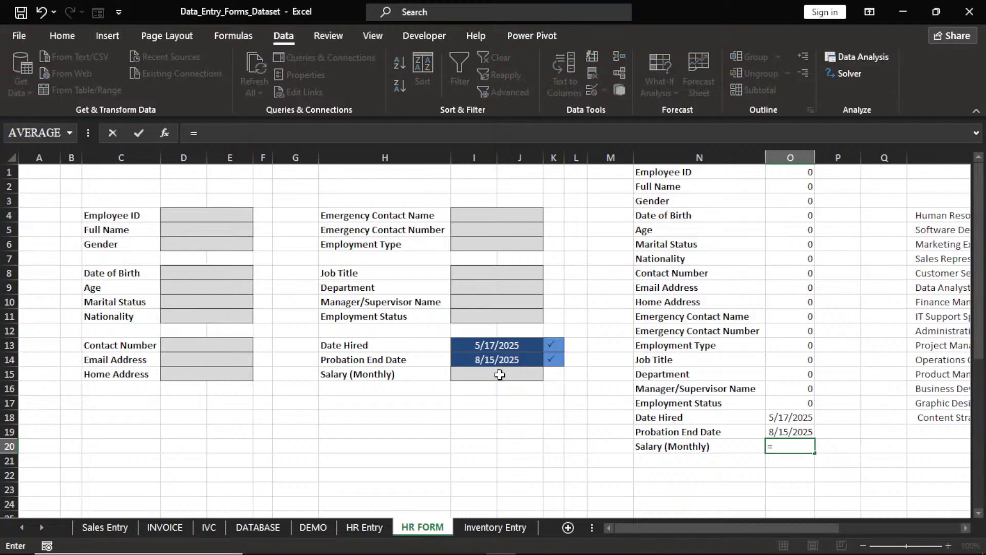
{"action": "left_click", "coordinate": [500, 375]}
{"action": "key", "text": "Return"}
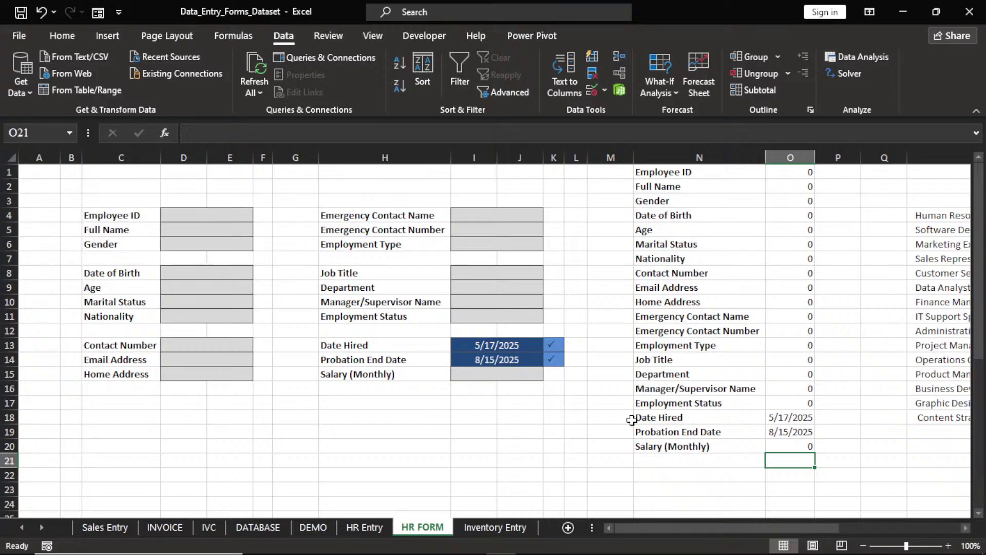
Enter the label CALCULTED in cell N21
{"action": "left_click", "coordinate": [659, 460]}
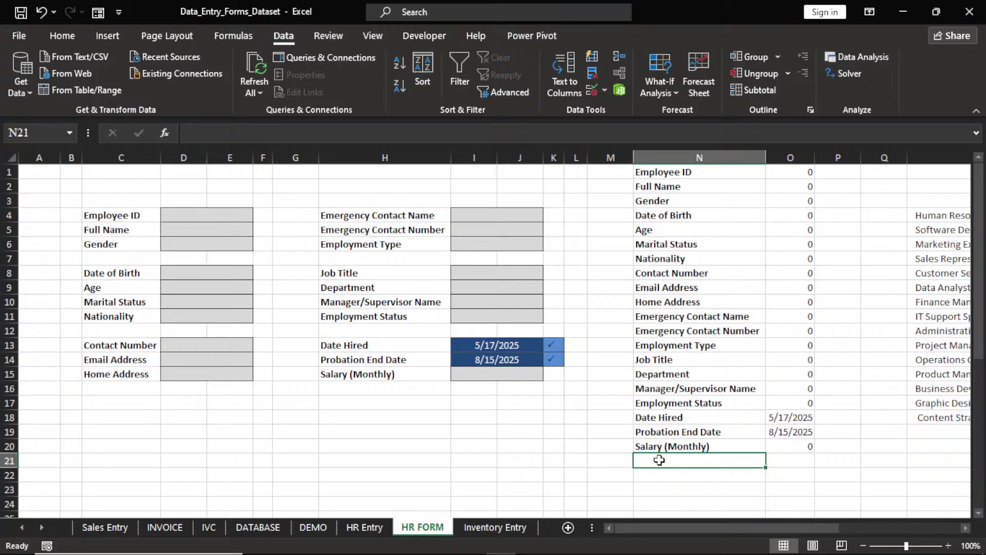
{"action": "type", "text": "ca"}
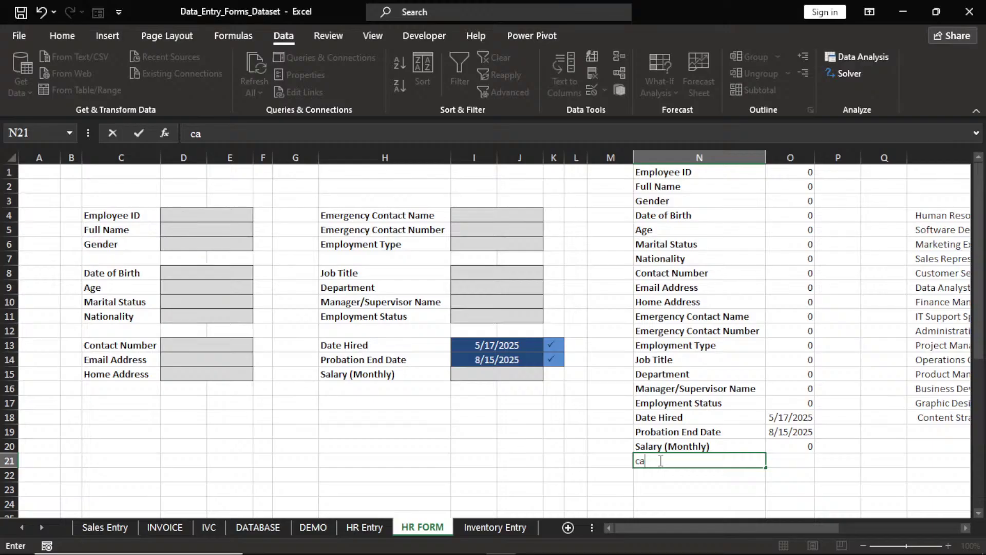
{"action": "key", "text": "BackSpace"}
{"action": "key", "text": "BackSpace"}
{"action": "type", "text": "CALCULTED"}
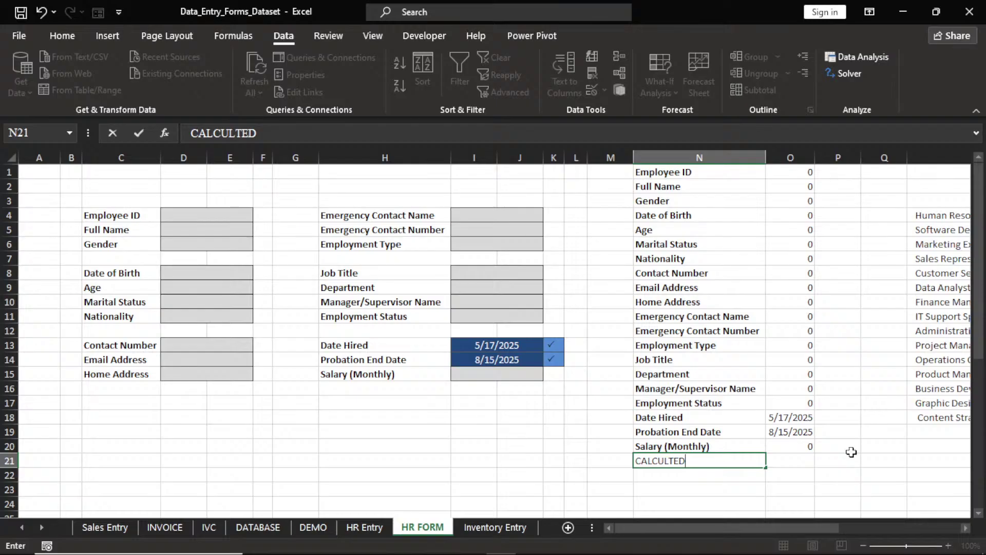
{"action": "left_click", "coordinate": [793, 464]}
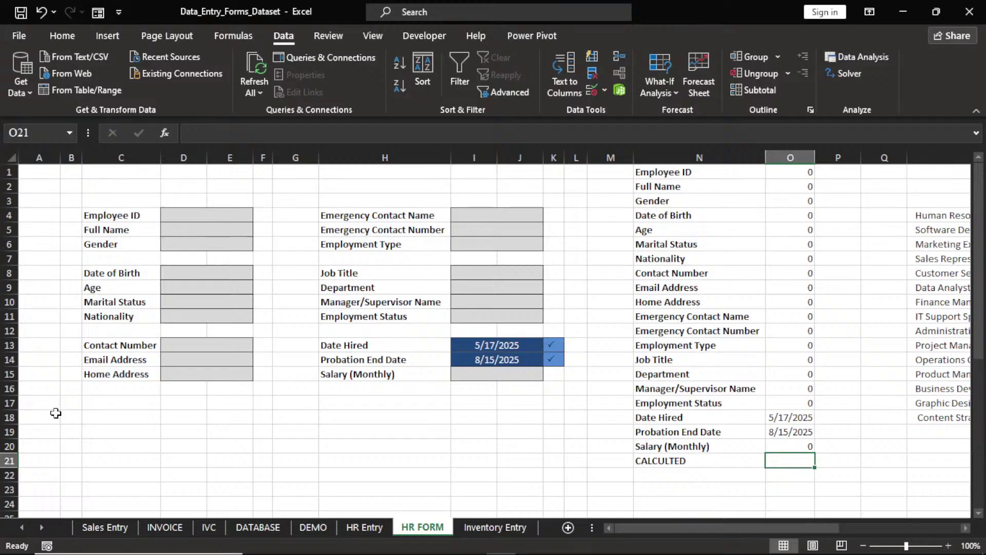
Type the note COUNTA into cell A18
{"action": "left_click", "coordinate": [55, 413]}
{"action": "type", "text": "C"}
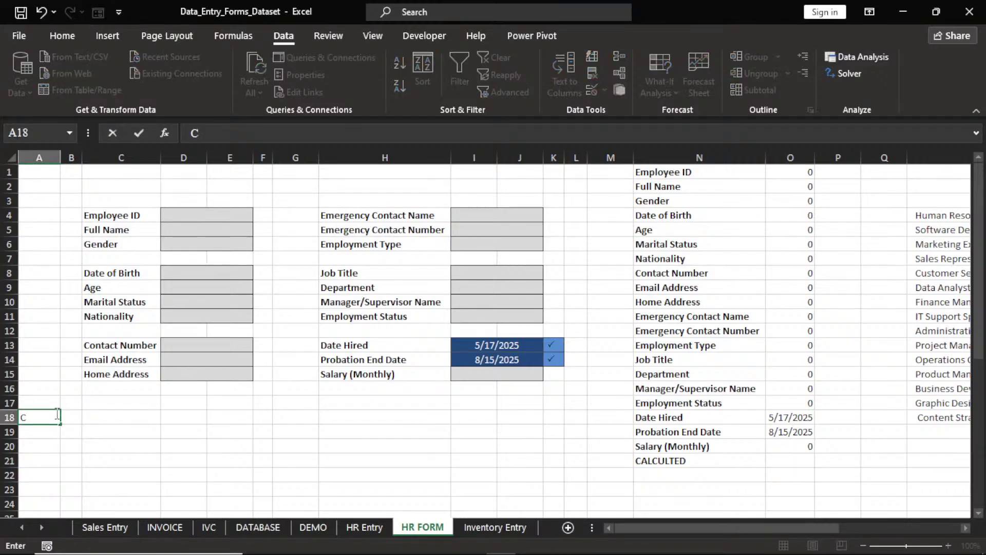
{"action": "type", "text": "OUNTA"}
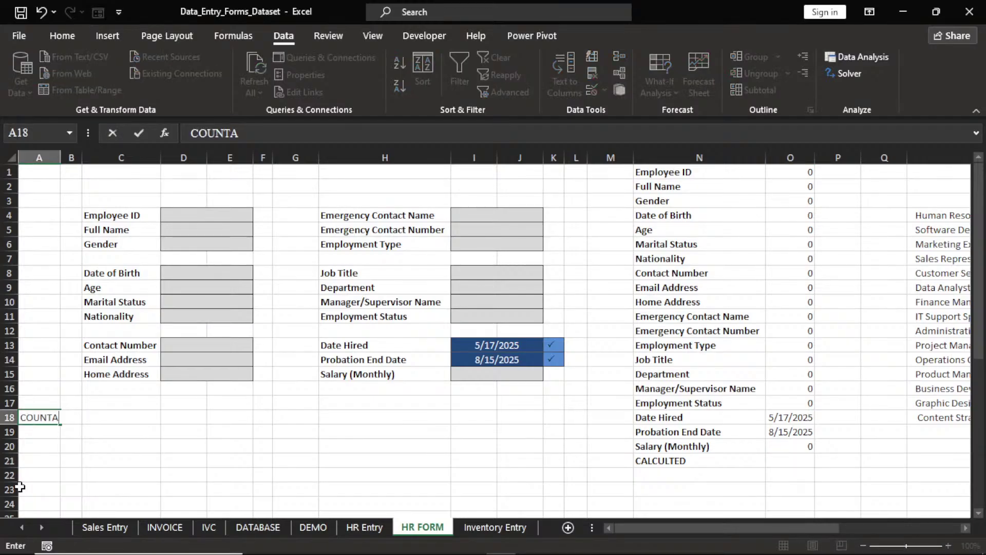
{"action": "left_click", "coordinate": [29, 446]}
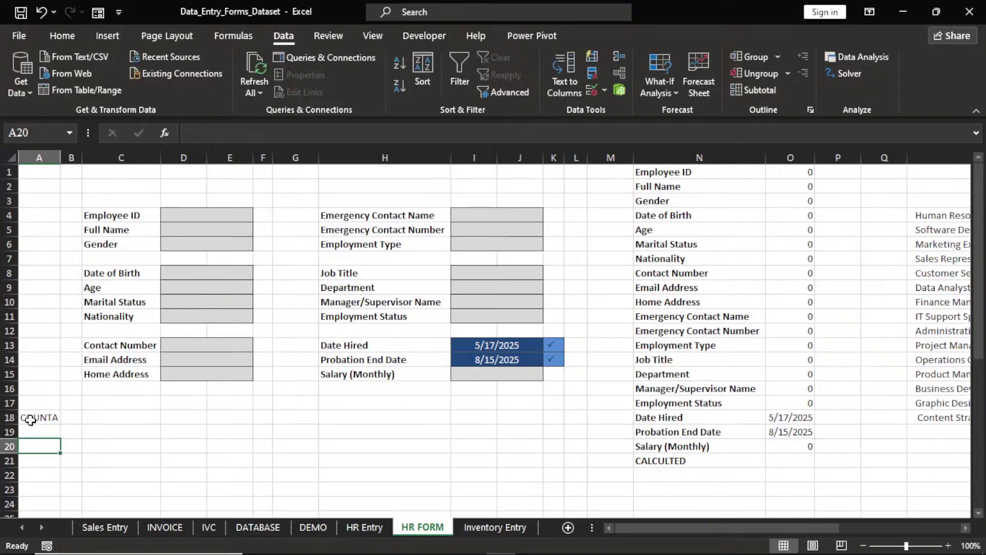
{"action": "left_click", "coordinate": [31, 419]}
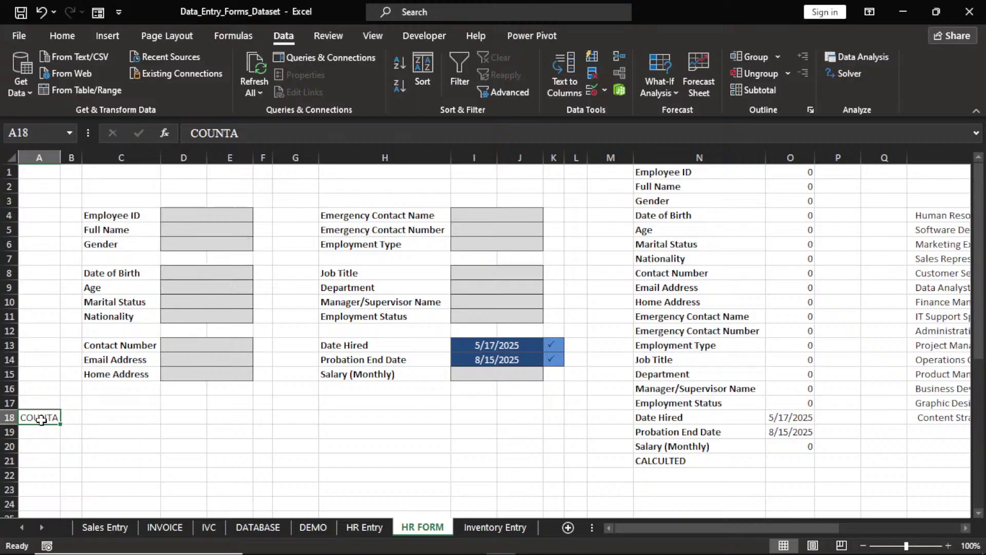
Start a COUNTA formula in O21 covering the ranges D4:E6 and D8:E11
{"action": "left_click", "coordinate": [784, 457]}
{"action": "type", "text": "=C"}
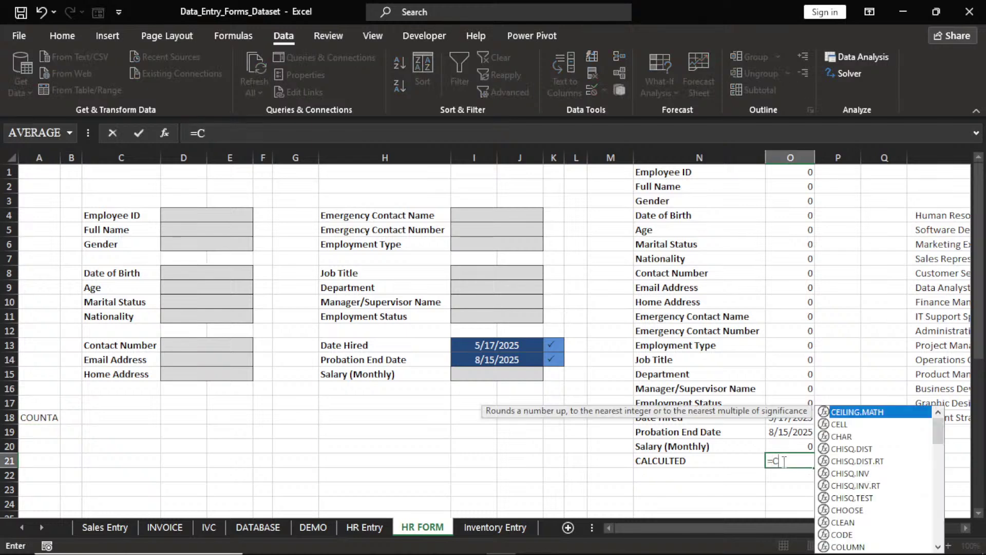
{"action": "type", "text": "OU"}
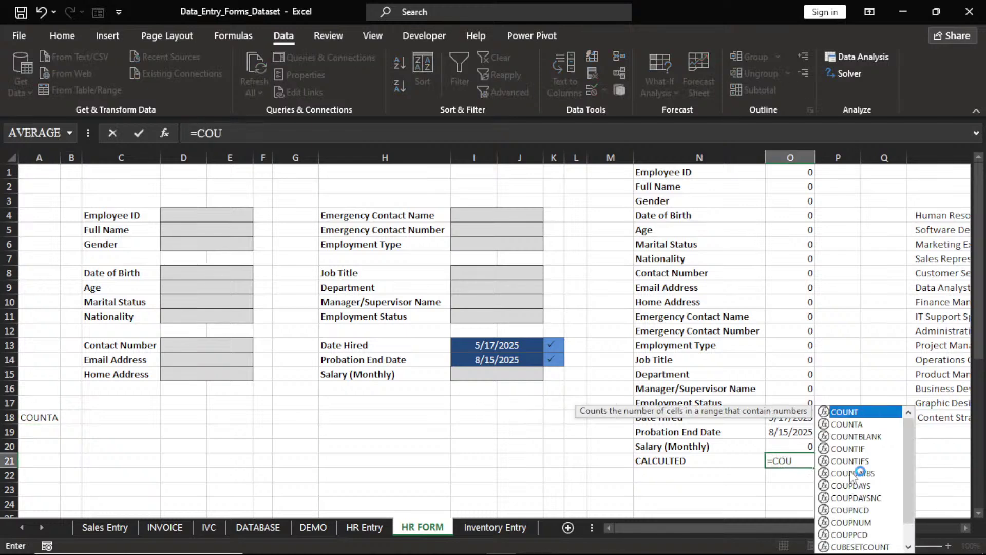
{"action": "double_click", "coordinate": [848, 424]}
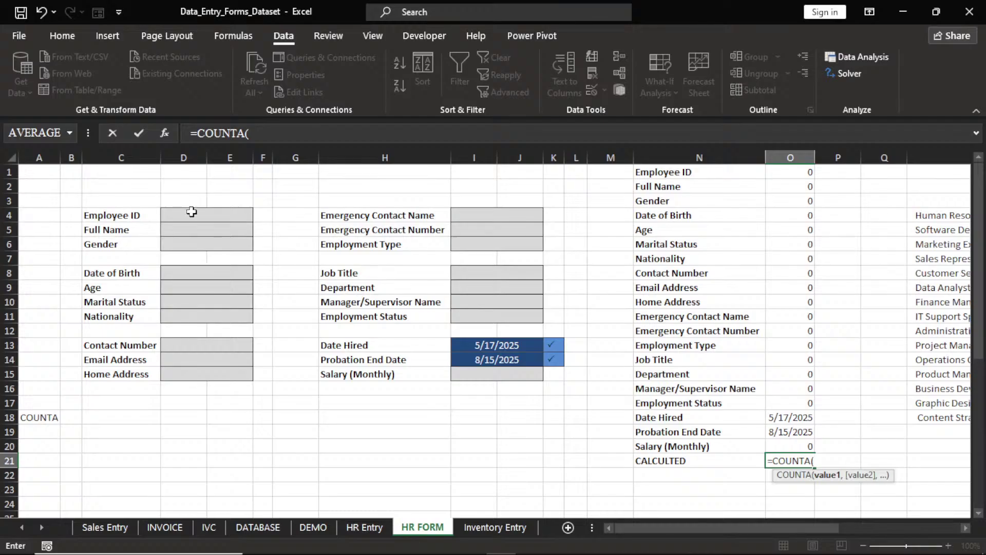
{"action": "left_click_drag", "start_coordinate": [192, 211], "coordinate": [194, 238]}
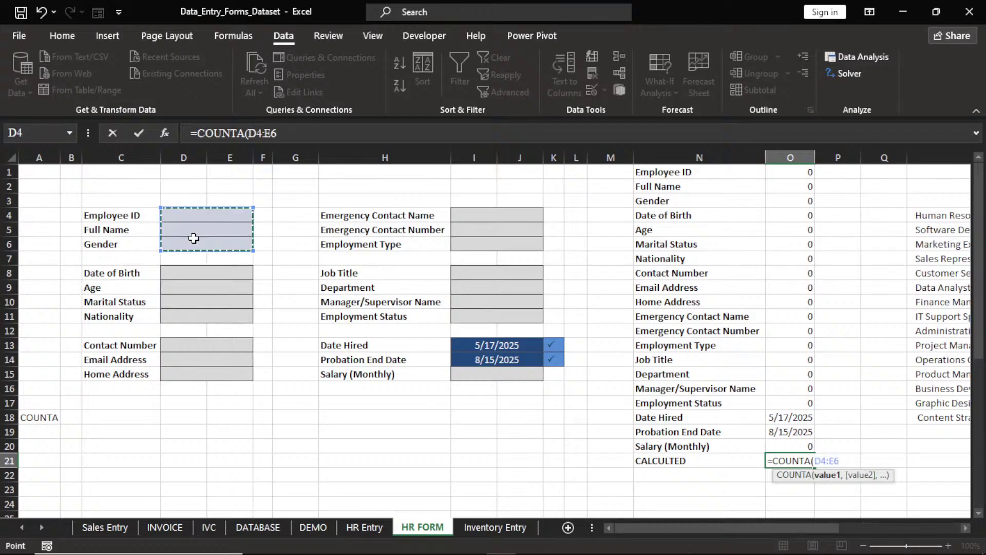
{"action": "type", "text": ","}
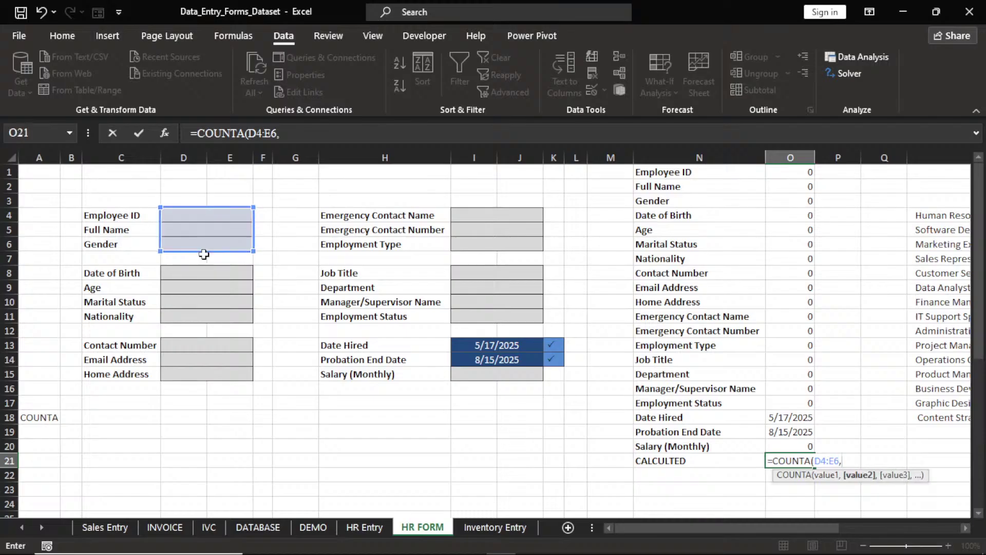
{"action": "left_click_drag", "start_coordinate": [204, 271], "coordinate": [203, 311]}
{"action": "type", "text": ","}
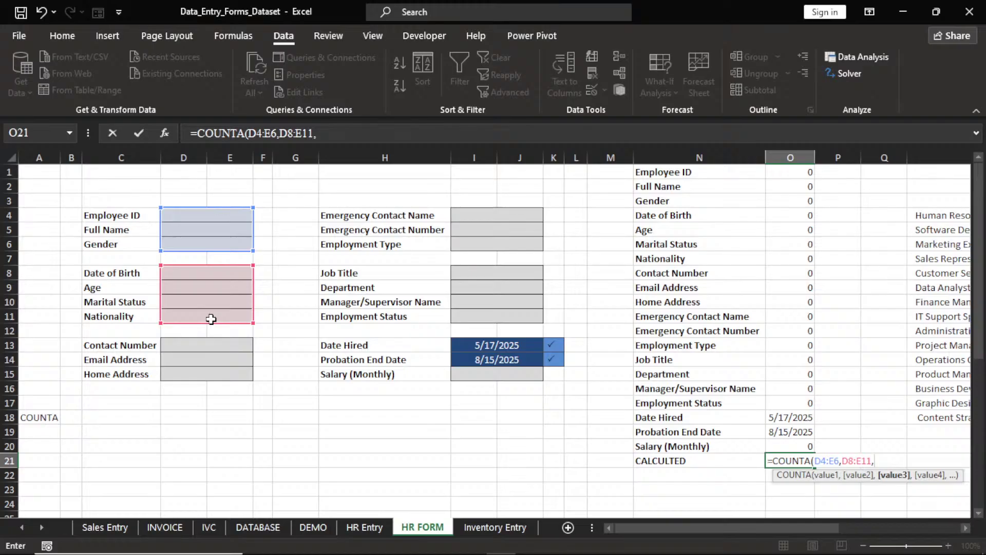
Add D13:E15, I4:J6, I8:J11 and I13:J15 to the COUNTA formula and commit it
{"action": "left_click_drag", "start_coordinate": [209, 344], "coordinate": [212, 375]}
{"action": "type", "text": ","}
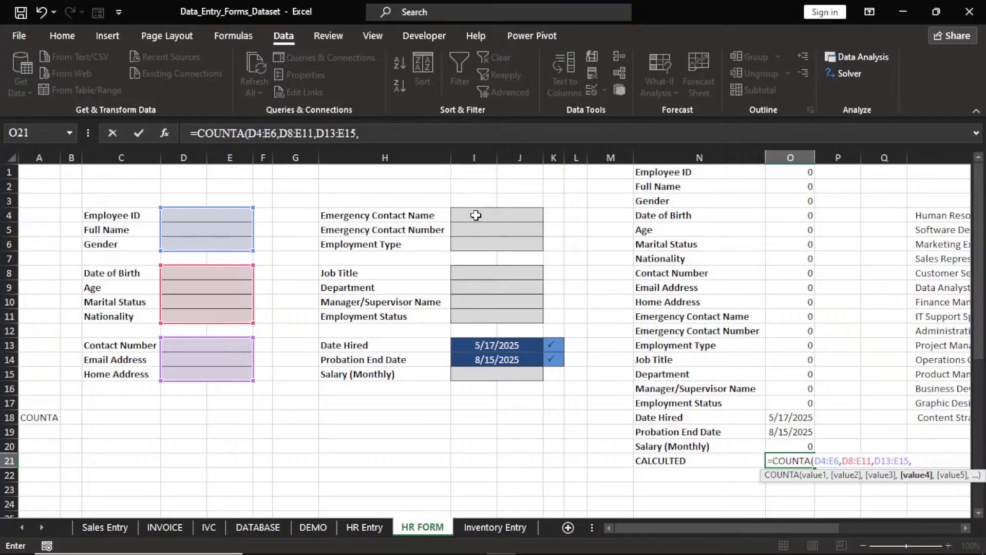
{"action": "left_click_drag", "start_coordinate": [476, 215], "coordinate": [480, 250]}
{"action": "type", "text": ","}
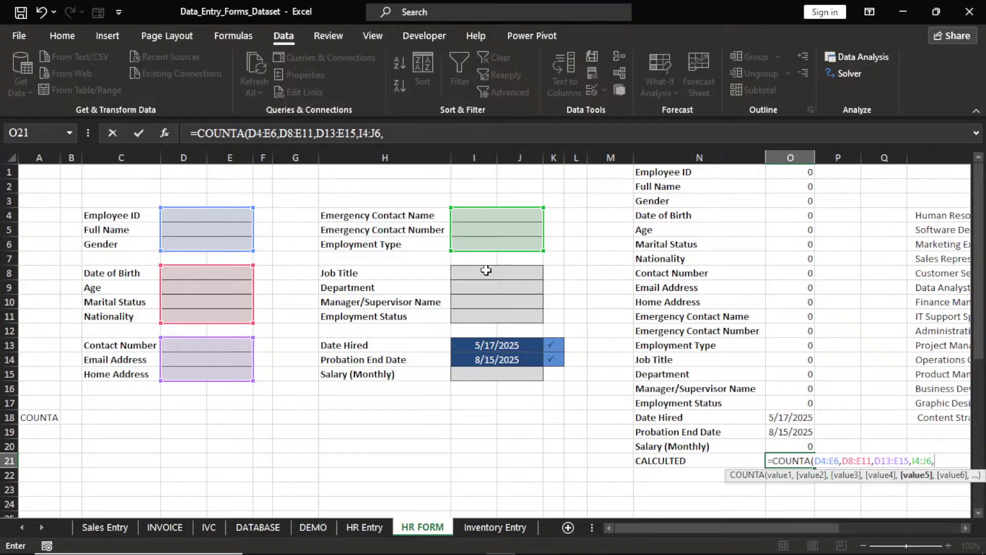
{"action": "left_click_drag", "start_coordinate": [486, 270], "coordinate": [486, 309]}
{"action": "type", "text": ","}
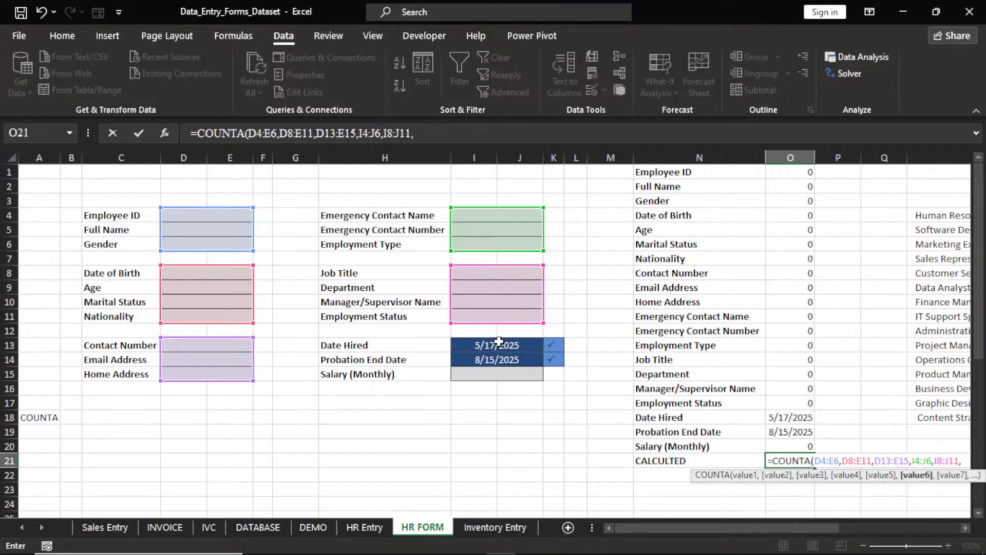
{"action": "left_click_drag", "start_coordinate": [499, 342], "coordinate": [499, 368]}
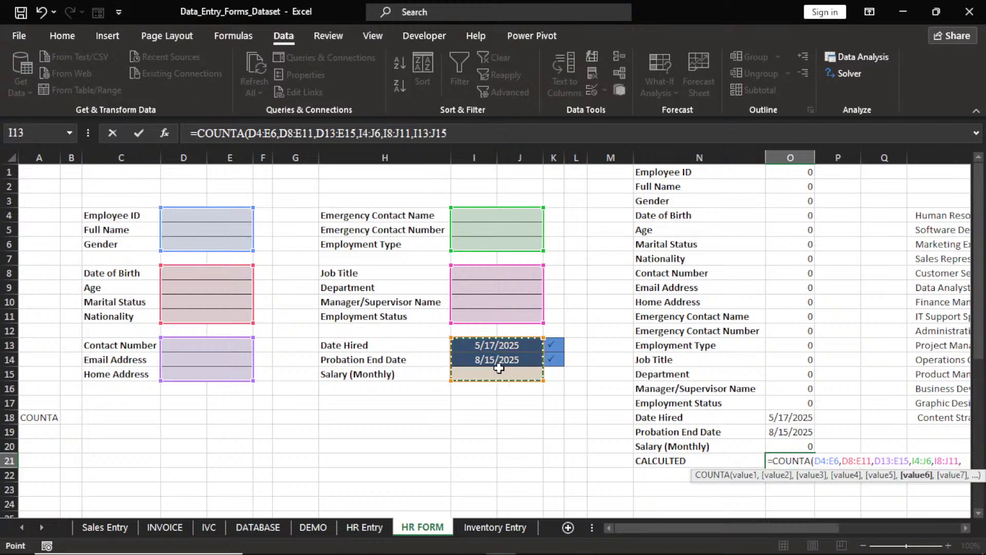
{"action": "key", "text": "Return"}
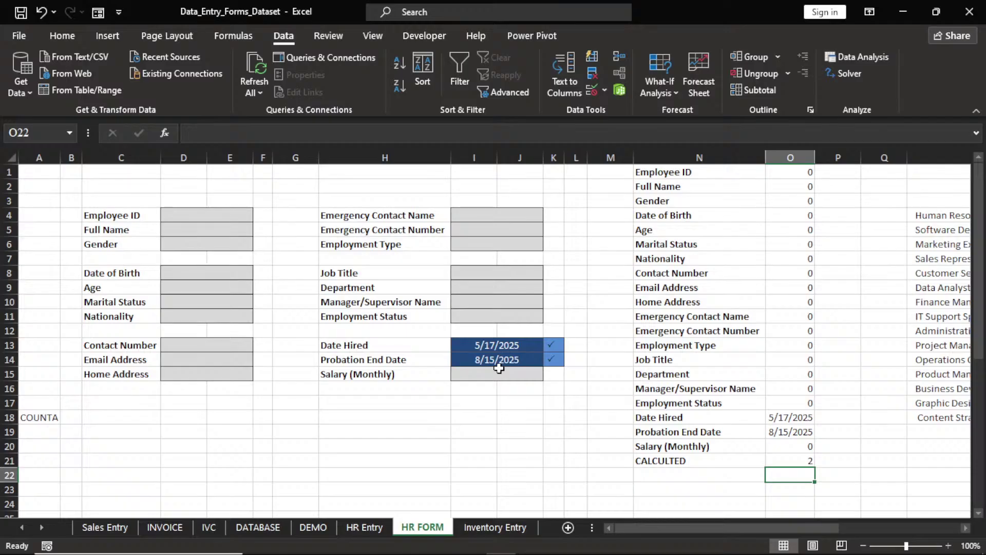
{"action": "left_click", "coordinate": [801, 461]}
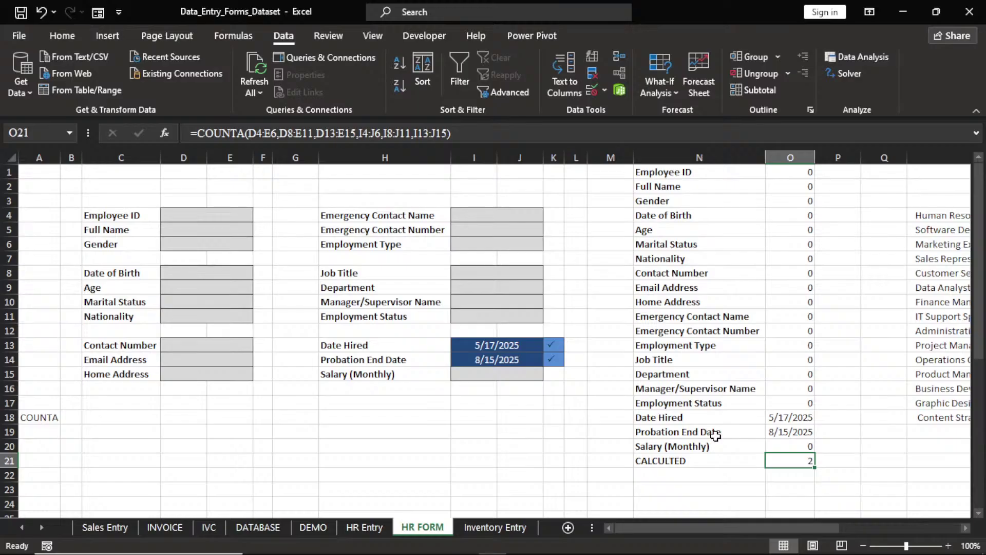
Enter a test Employee ID and full name, and set Gender to Female
{"action": "left_click", "coordinate": [193, 217]}
{"action": "type", "text": "121"}
{"action": "key", "text": "Return"}
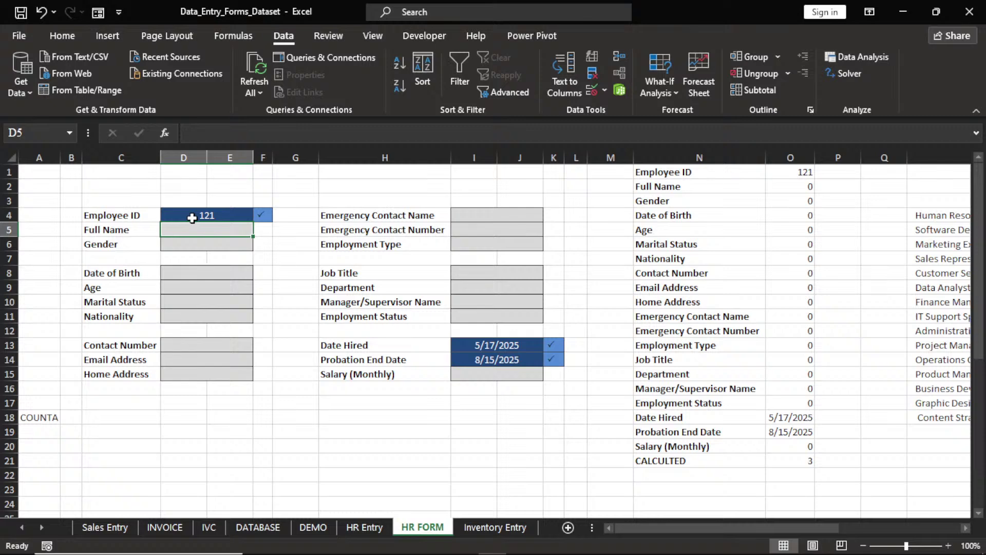
{"action": "type", "text": "ASE"}
{"action": "key", "text": "Return"}
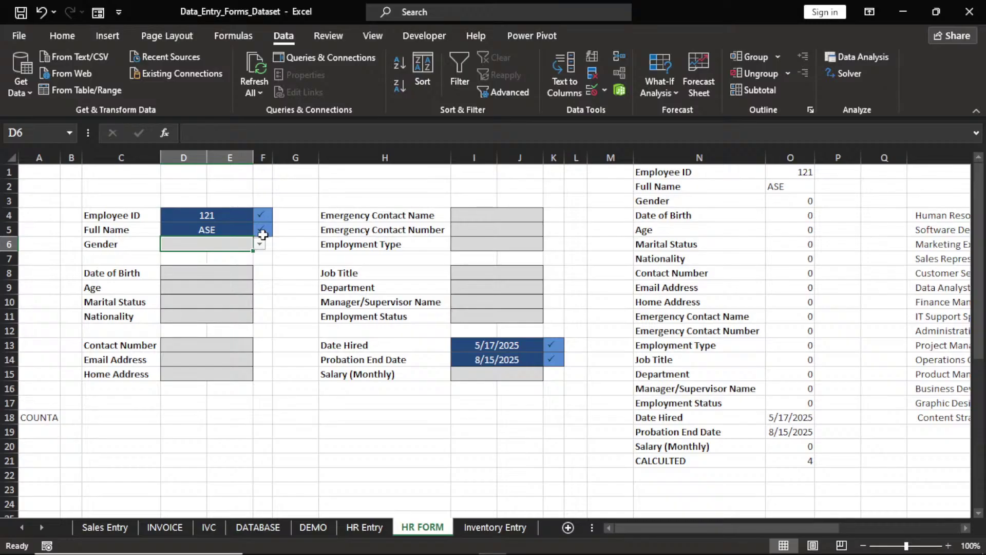
{"action": "left_click", "coordinate": [260, 244]}
{"action": "left_click", "coordinate": [245, 272]}
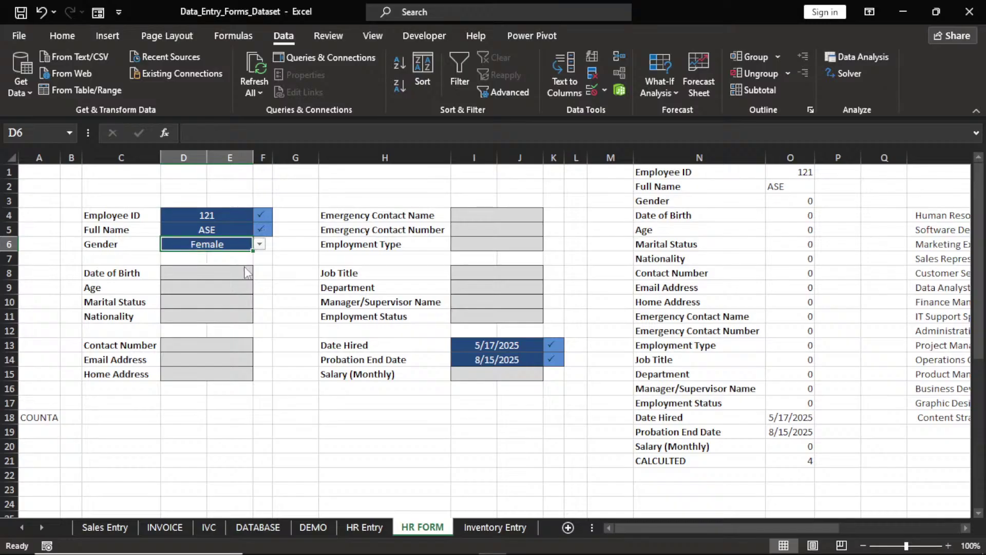
{"action": "left_click", "coordinate": [220, 274]}
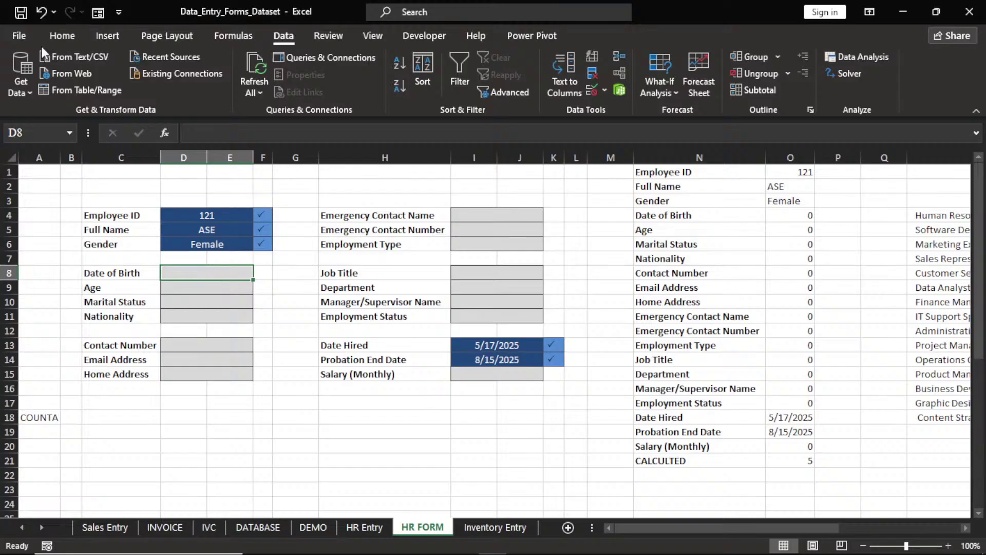
Check the cell's number formats, then enter a test date of birth
{"action": "left_click", "coordinate": [62, 35]}
{"action": "left_click", "coordinate": [540, 64]}
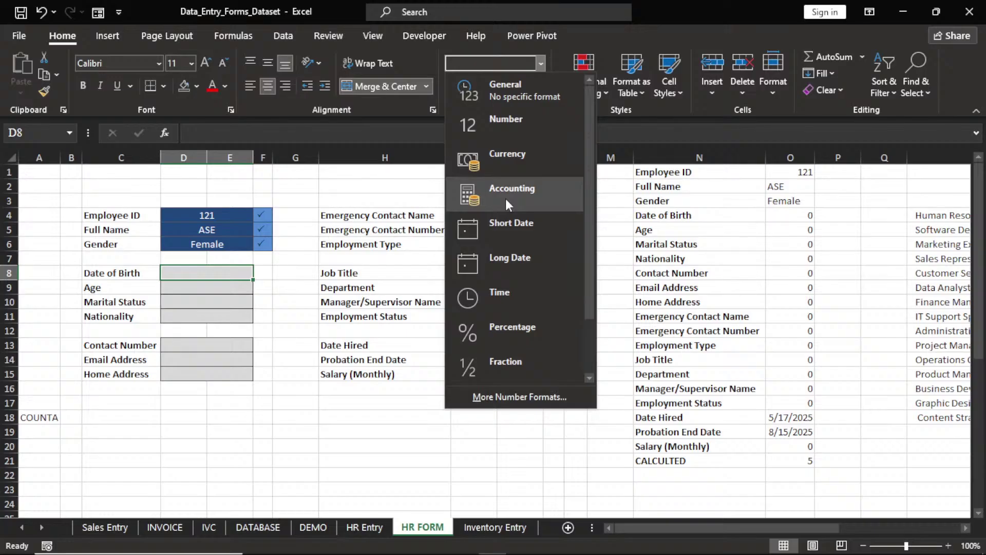
{"action": "key", "text": "Escape"}
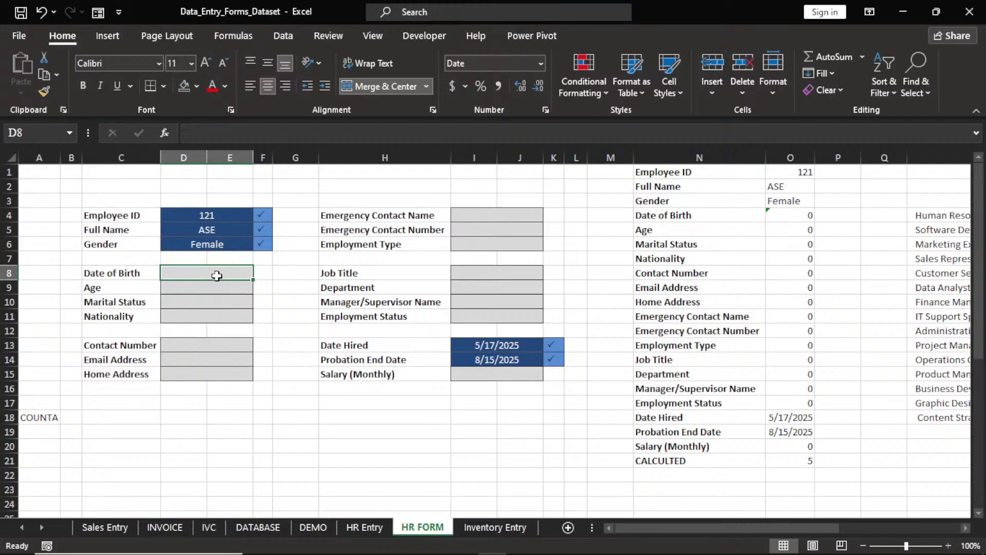
{"action": "type", "text": "12/2/2"}
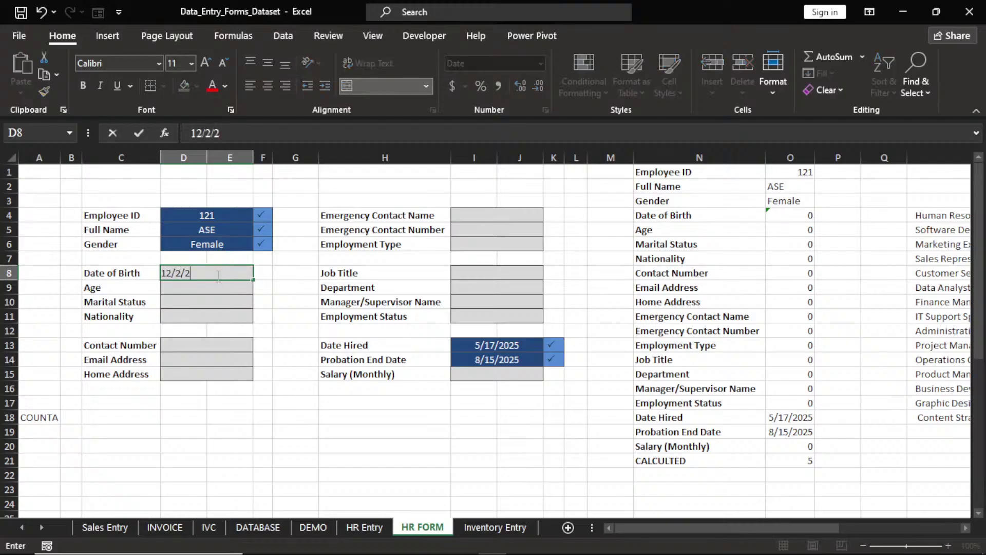
{"action": "key", "text": "BackSpace"}
{"action": "type", "text": "1987"}
{"action": "key", "text": "BackSpace"}
{"action": "key", "text": "BackSpace"}
{"action": "type", "text": "00"}
{"action": "left_click", "coordinate": [202, 292]}
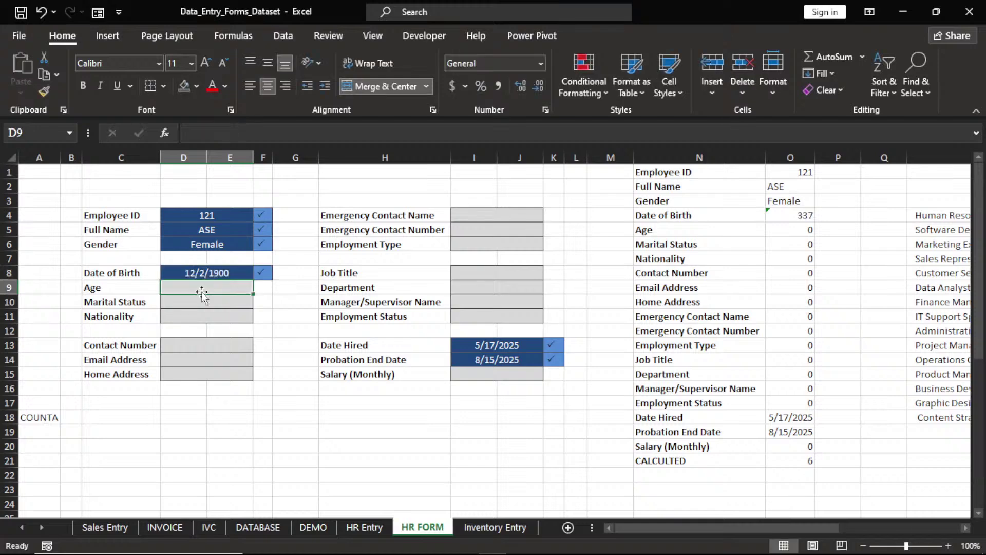
Enter age 123, choose Married as marital status and type NIGERIA as nationality
{"action": "type", "text": "123"}
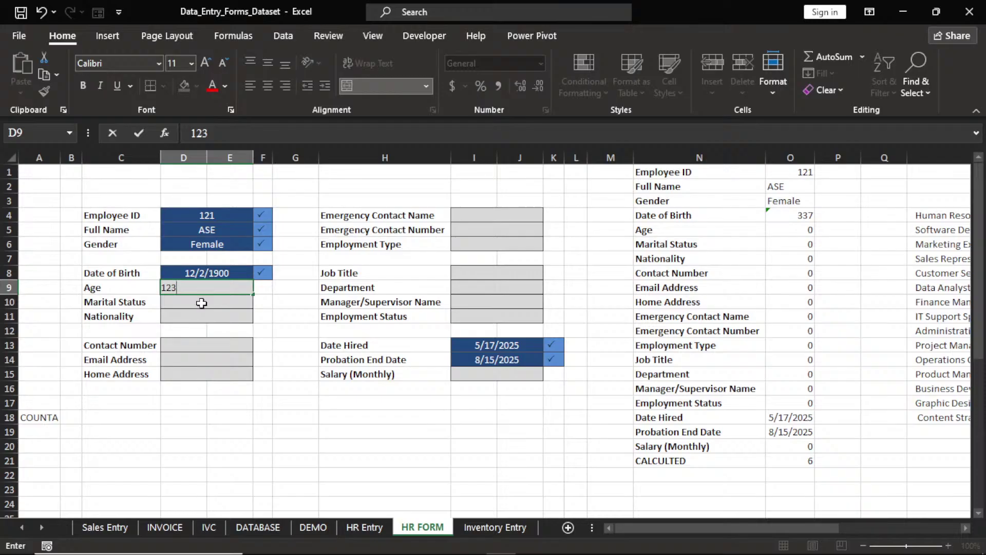
{"action": "left_click", "coordinate": [200, 302]}
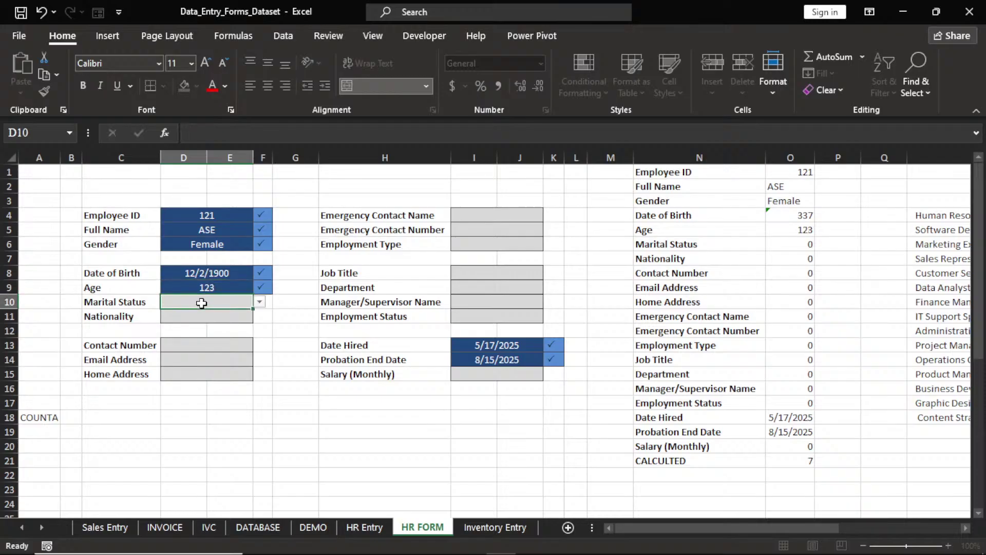
{"action": "left_click", "coordinate": [260, 301]}
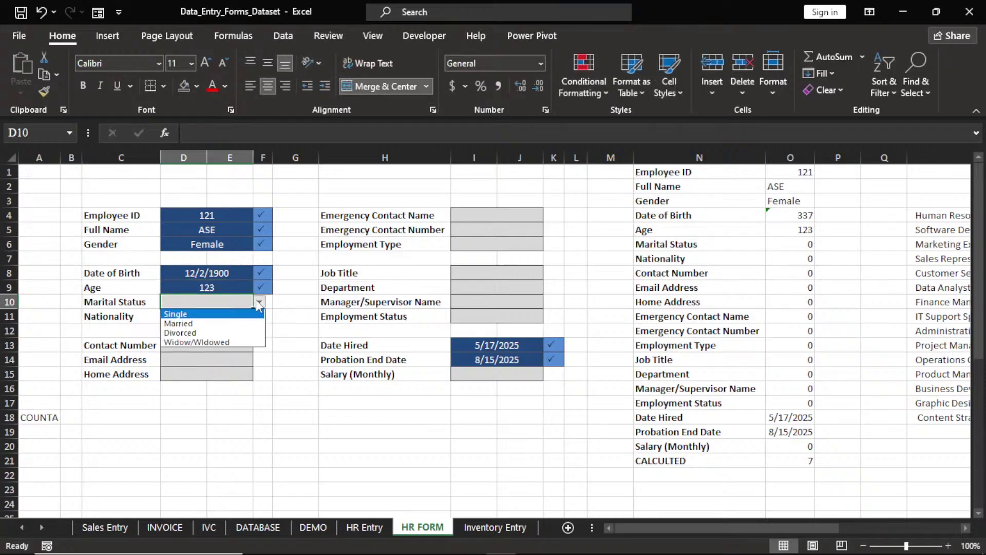
{"action": "left_click", "coordinate": [211, 323]}
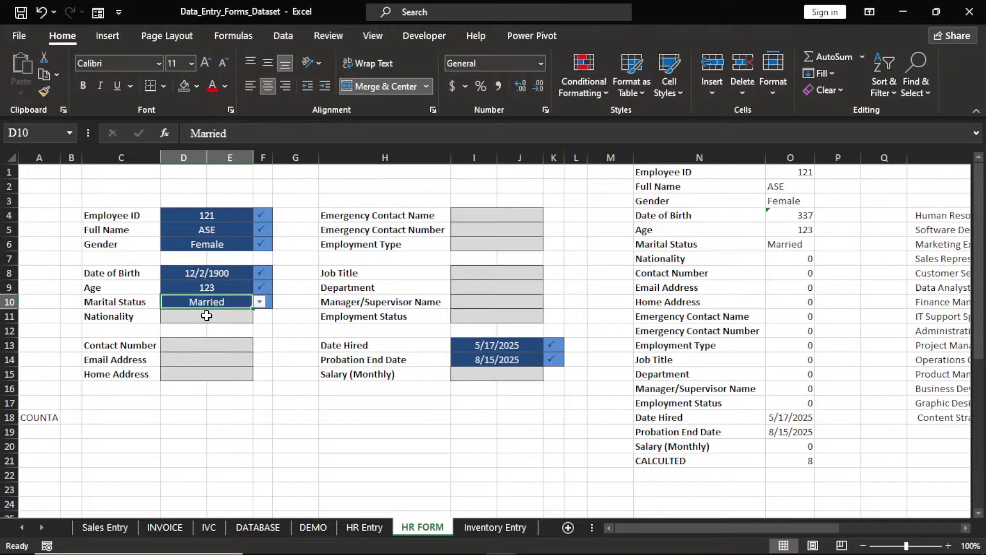
{"action": "left_click", "coordinate": [206, 316]}
{"action": "type", "text": "NIGERIA"}
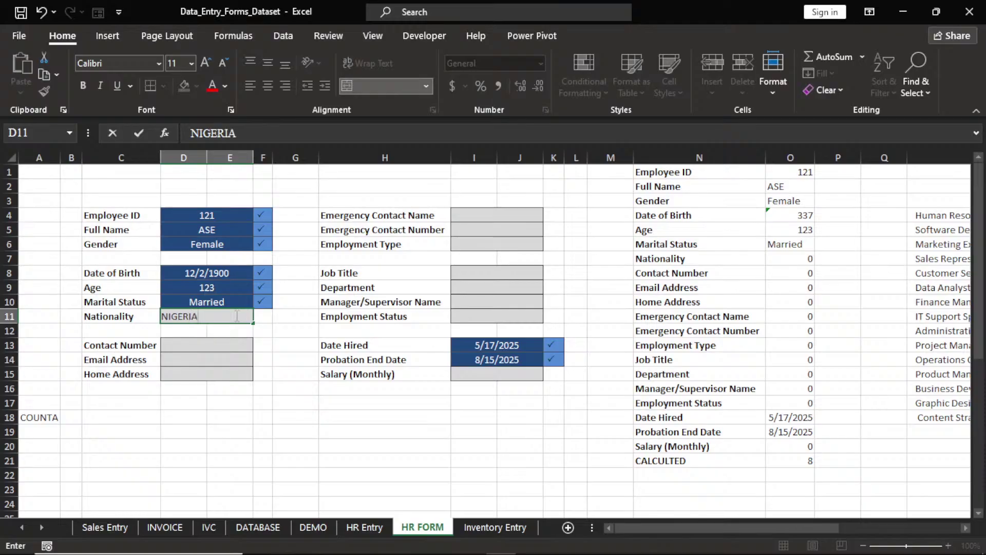
{"action": "left_click", "coordinate": [226, 346]}
Fill in a test contact number, e-mail address and home address
{"action": "type", "text": "1234"}
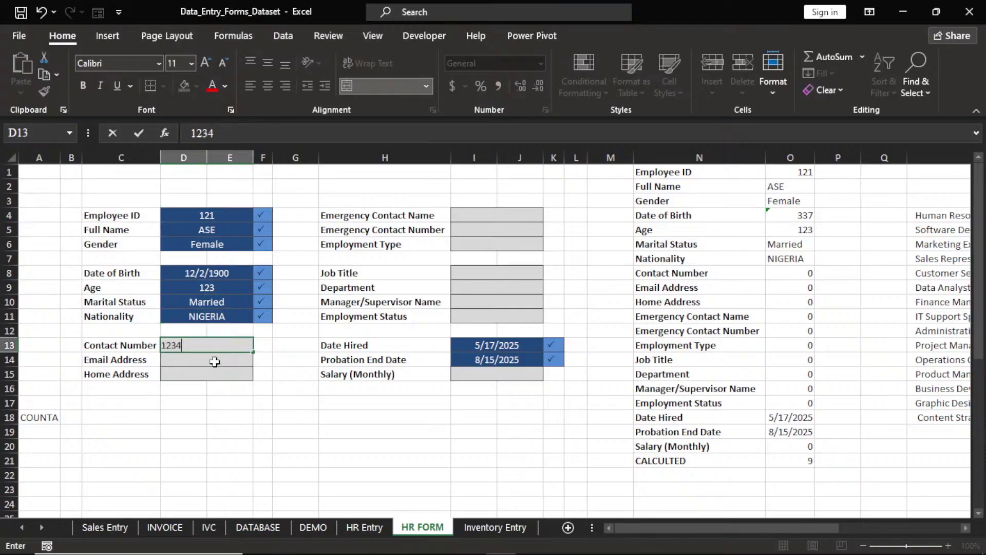
{"action": "left_click", "coordinate": [215, 361]}
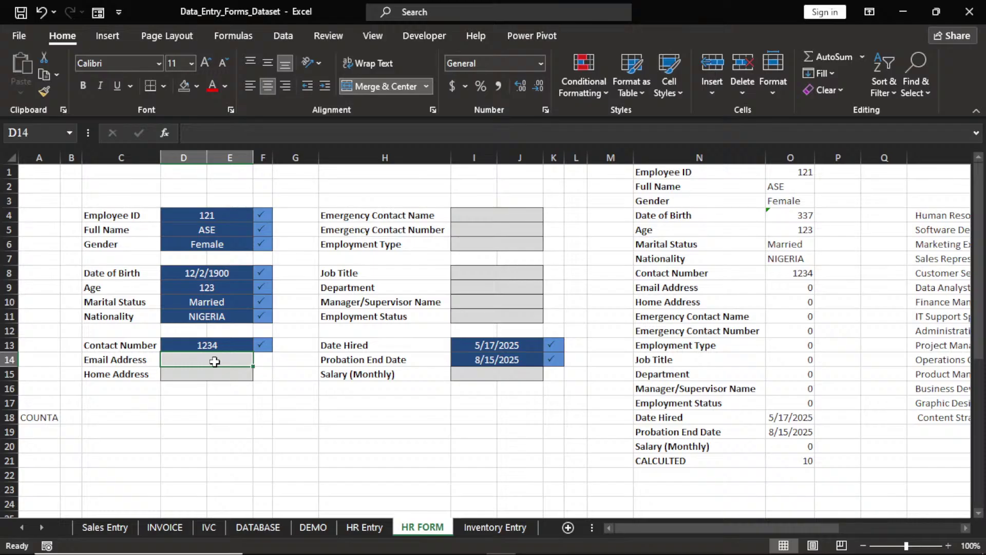
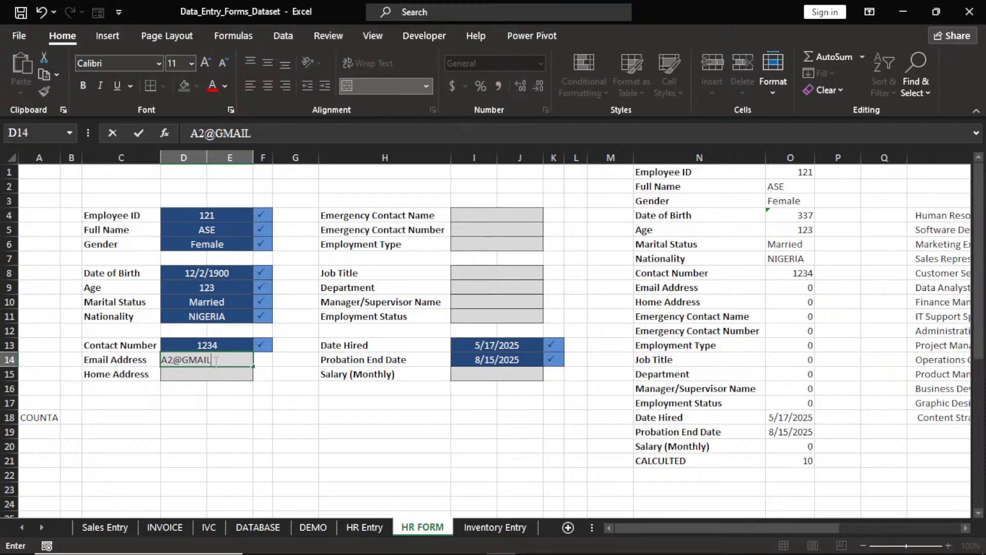
{"action": "key", "text": "Return"}
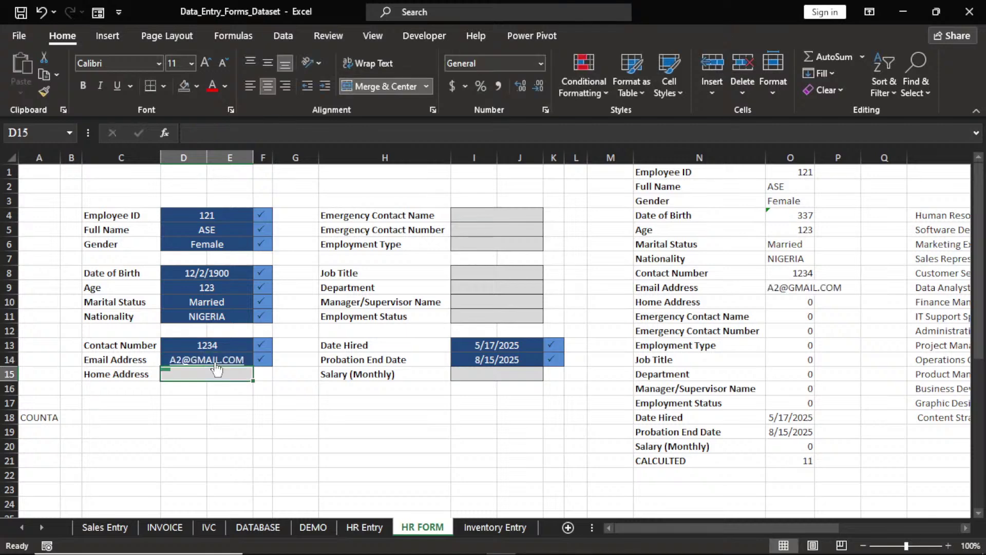
{"action": "type", "text": "12 STR"}
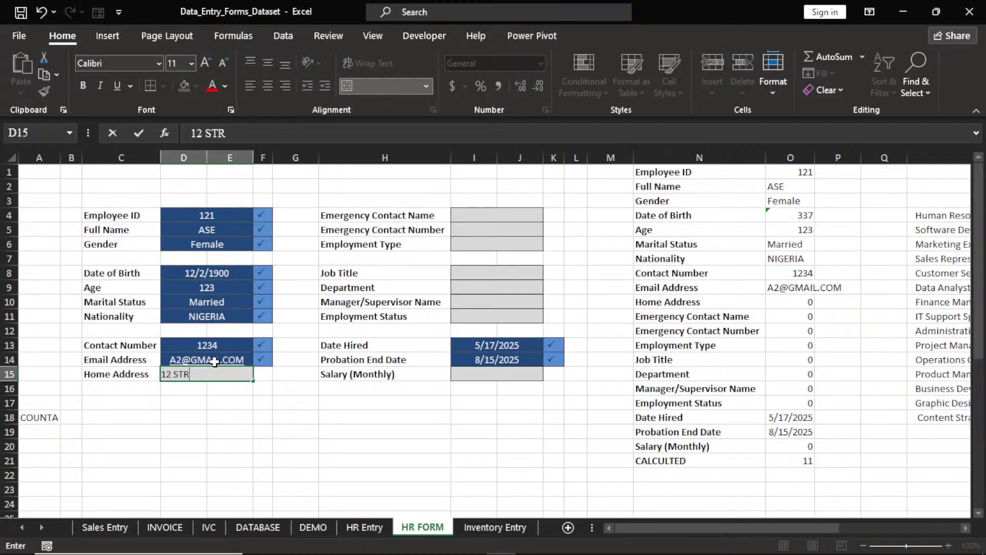
{"action": "type", "text": "EET"}
{"action": "key", "text": "Tab"}
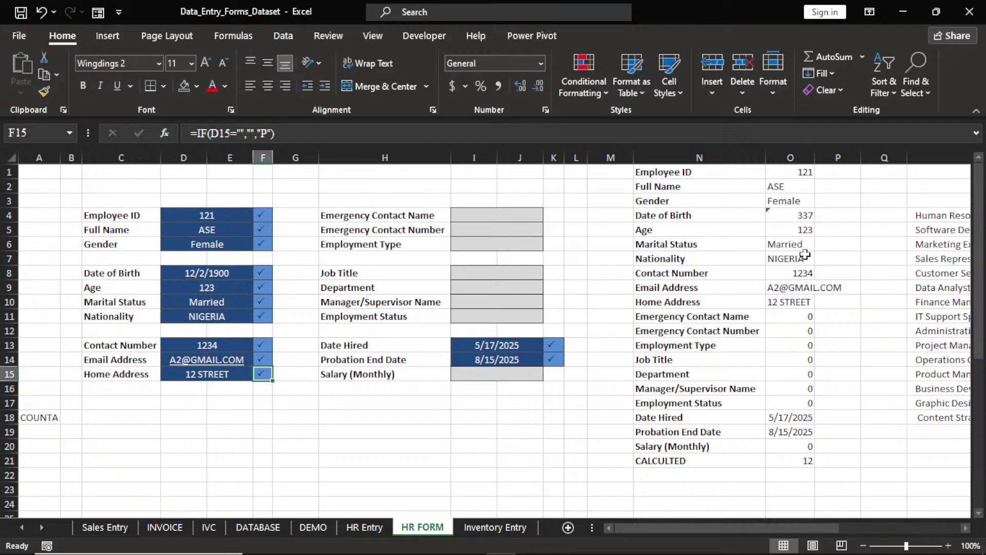
{"action": "left_click", "coordinate": [479, 219]}
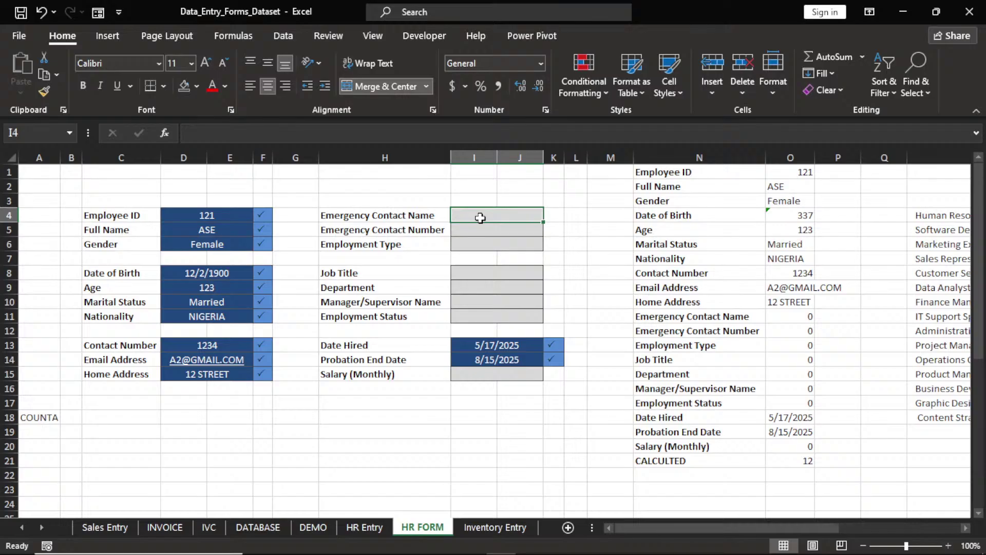
Enter a test emergency contact name and emergency contact number
{"action": "type", "text": "E"}
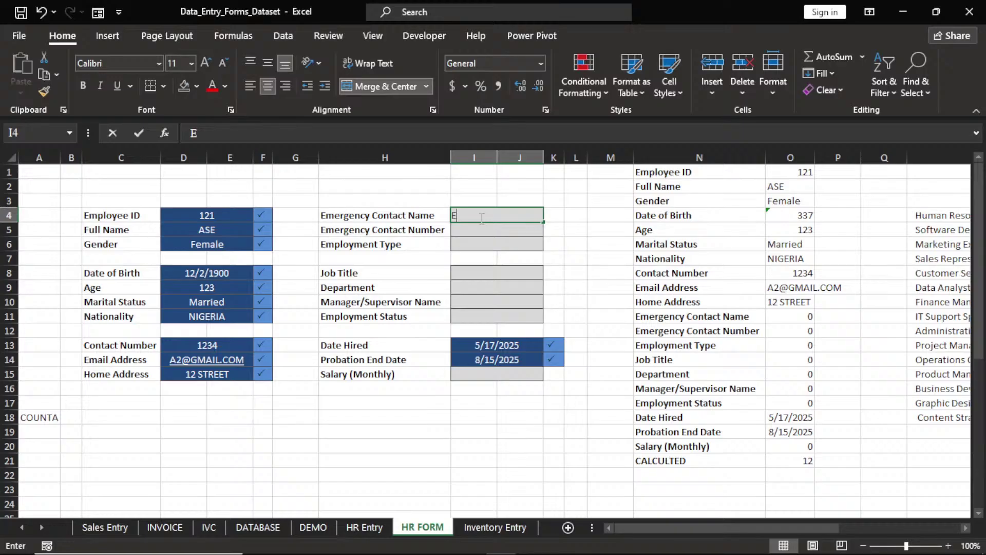
{"action": "type", "text": "DIN"}
{"action": "key", "text": "Return"}
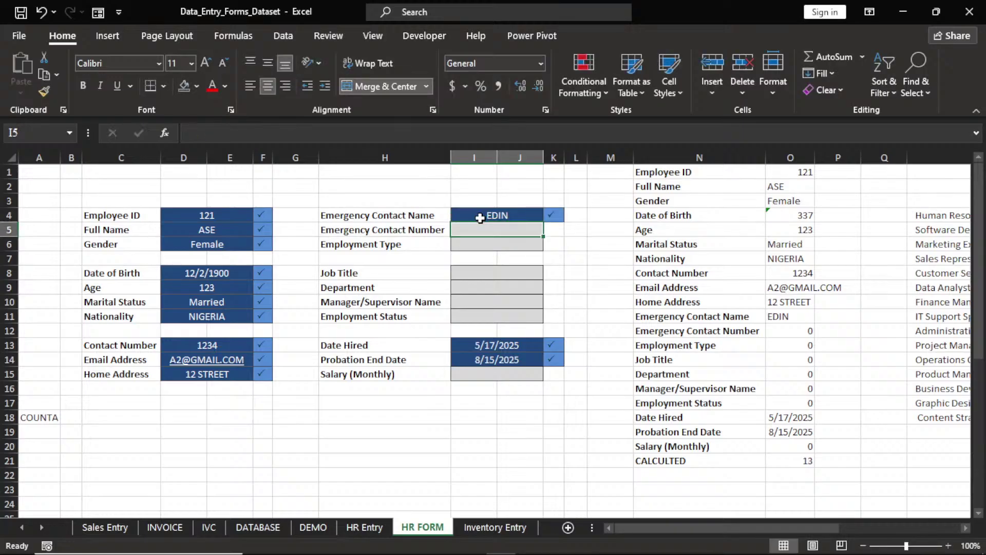
{"action": "type", "text": "987564"}
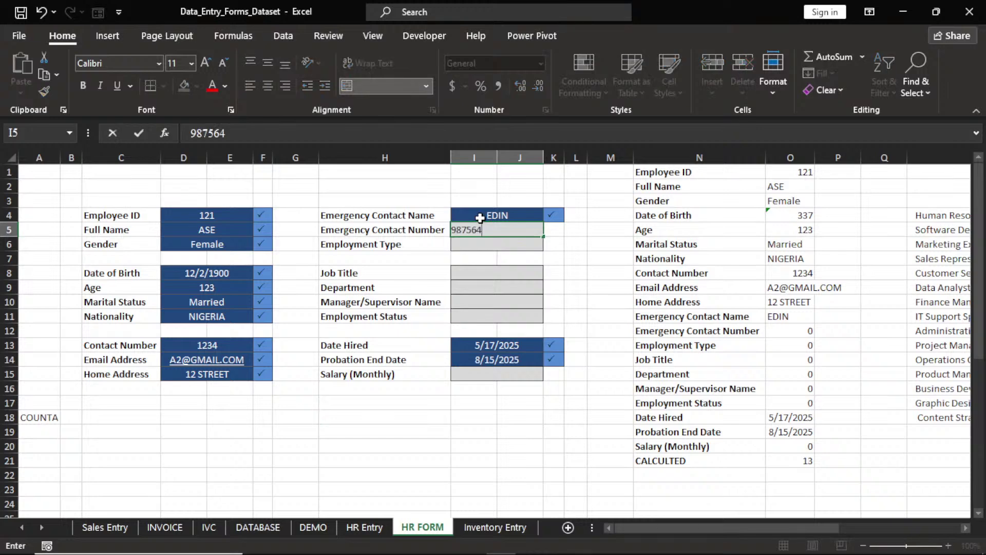
{"action": "key", "text": "Return"}
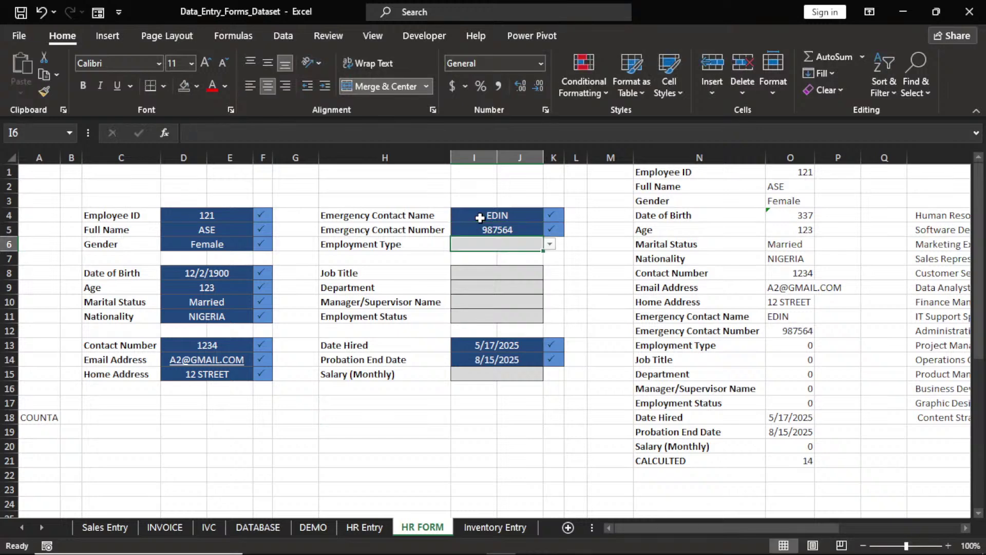
Set Employment Type to Part-Time, Job Title to Data Analyst and Department to IT
{"action": "left_click", "coordinate": [549, 244]}
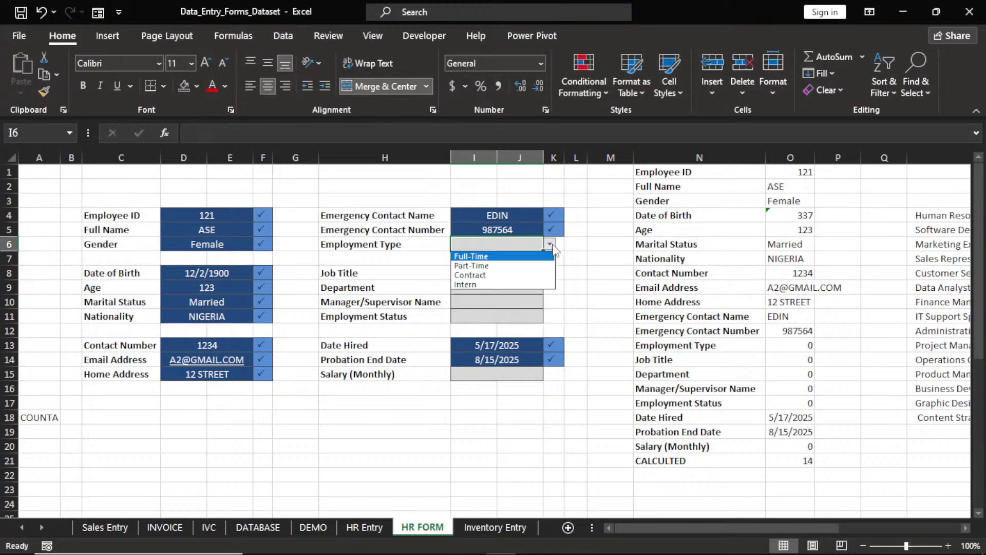
{"action": "left_click", "coordinate": [532, 266]}
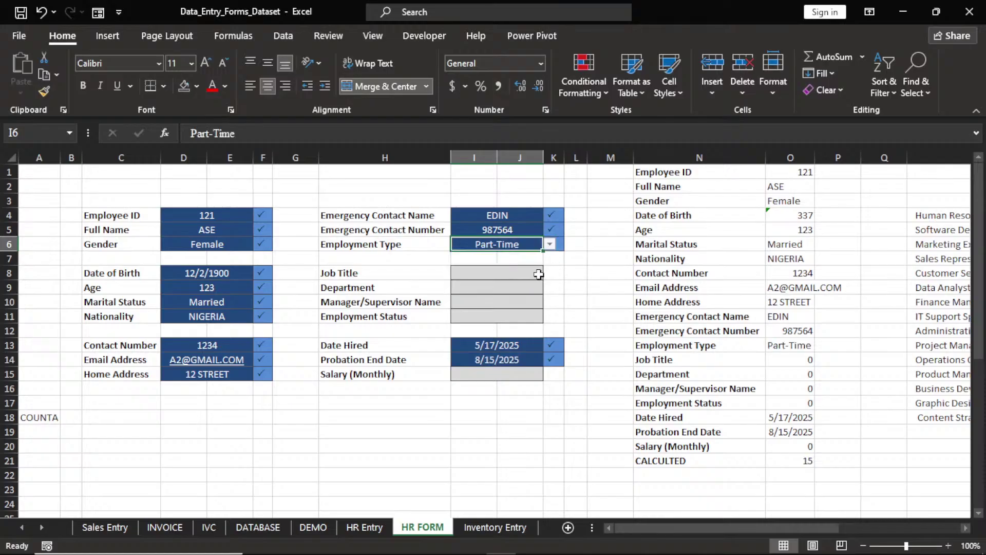
{"action": "left_click", "coordinate": [525, 275]}
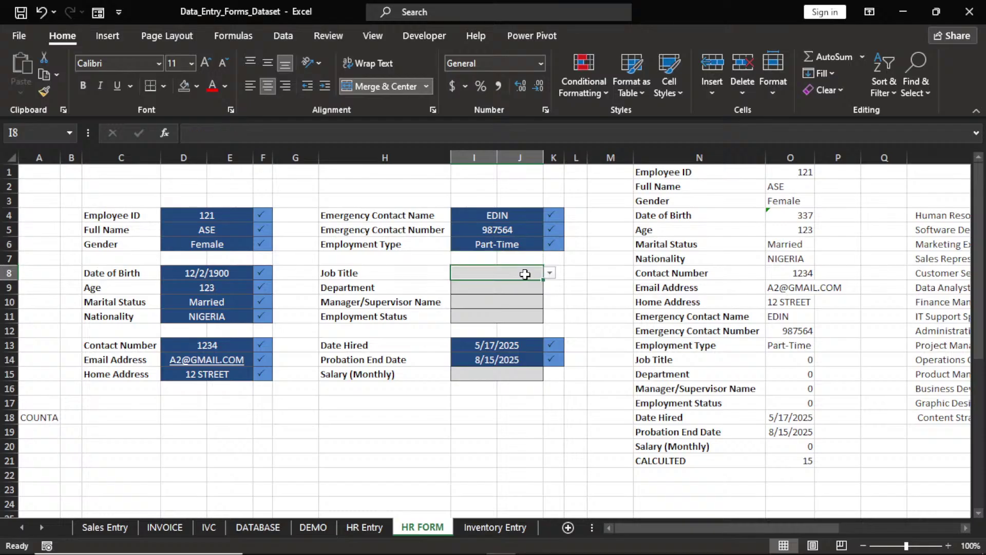
{"action": "key", "text": "alt+Down"}
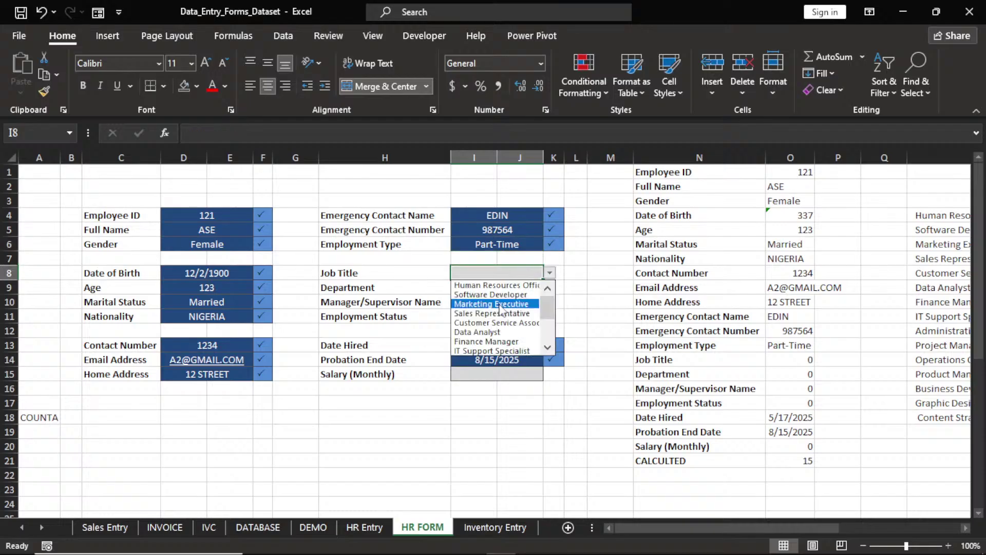
{"action": "left_click", "coordinate": [483, 332]}
{"action": "left_click", "coordinate": [542, 288]}
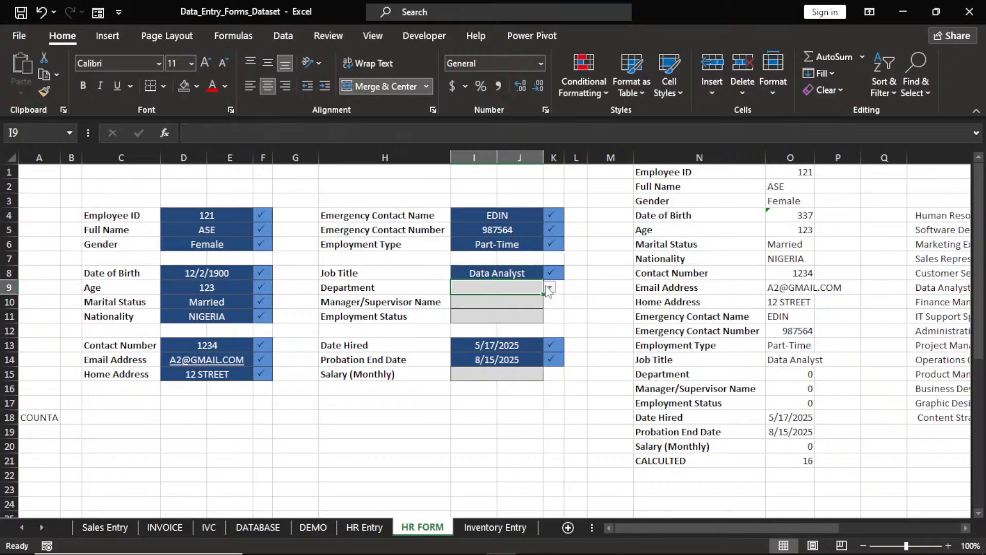
{"action": "left_click", "coordinate": [549, 288]}
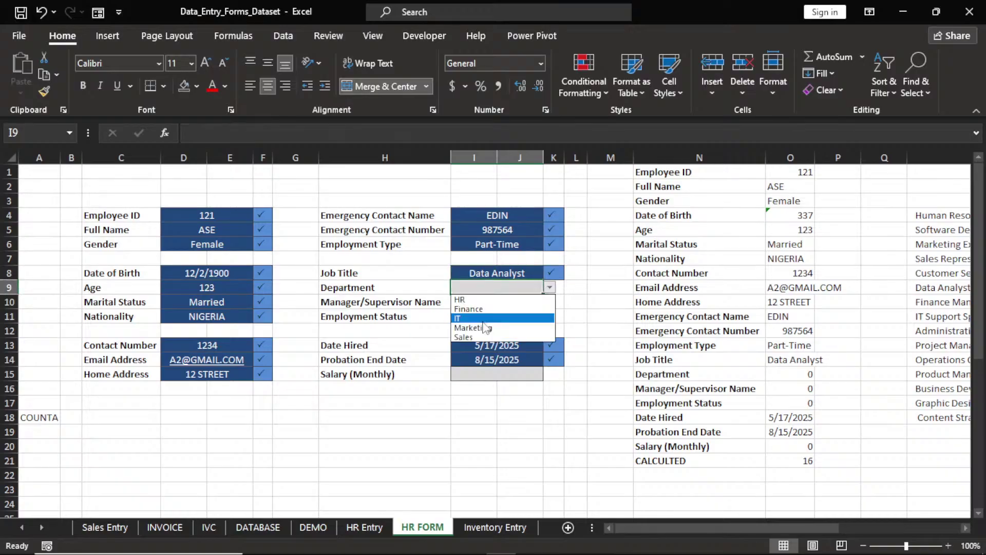
{"action": "left_click", "coordinate": [478, 319]}
Enter a supervisor name, set Employment Status to Resigned and monthly salary to 34208
{"action": "left_click", "coordinate": [523, 304]}
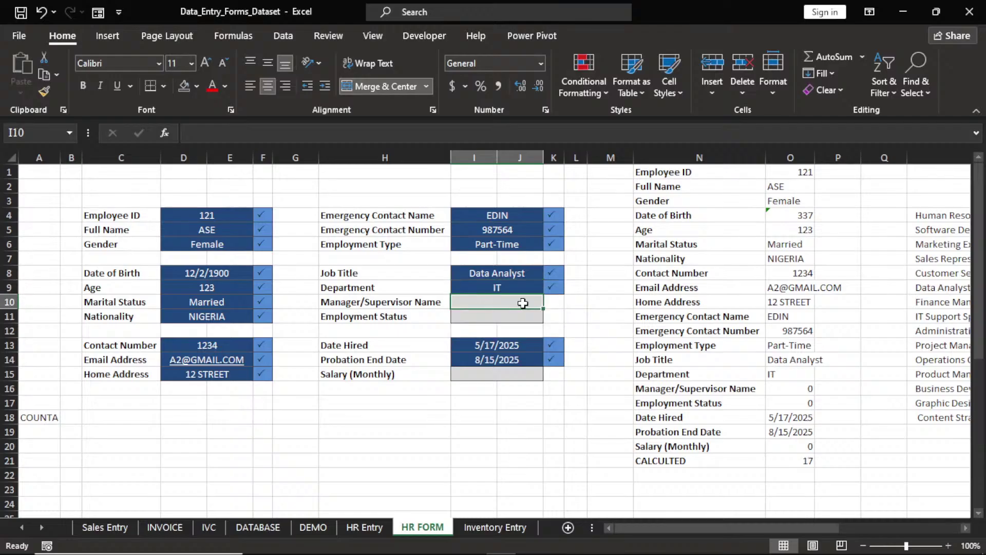
{"action": "type", "text": "ASE"}
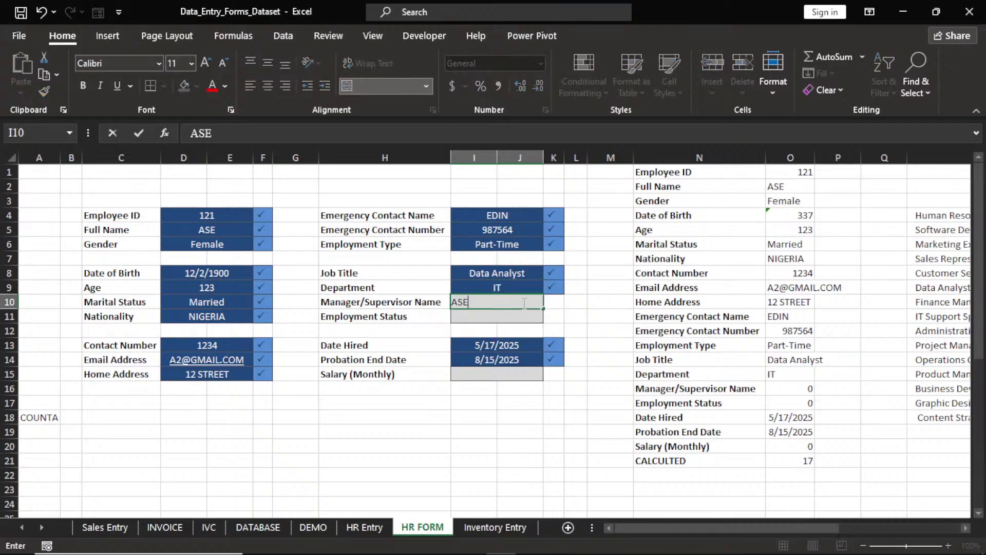
{"action": "type", "text": "T"}
{"action": "left_click", "coordinate": [527, 319]}
{"action": "left_click", "coordinate": [550, 316]}
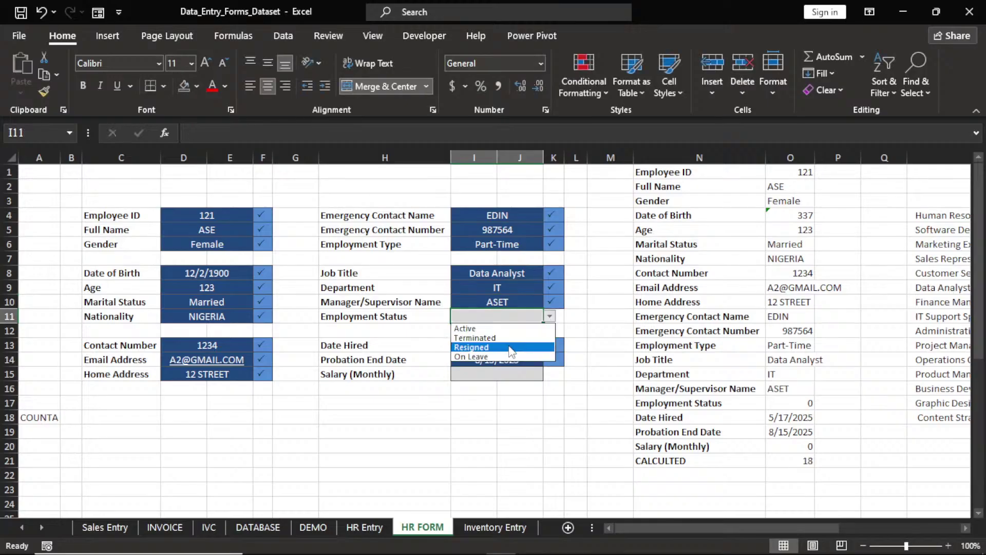
{"action": "left_click", "coordinate": [511, 347]}
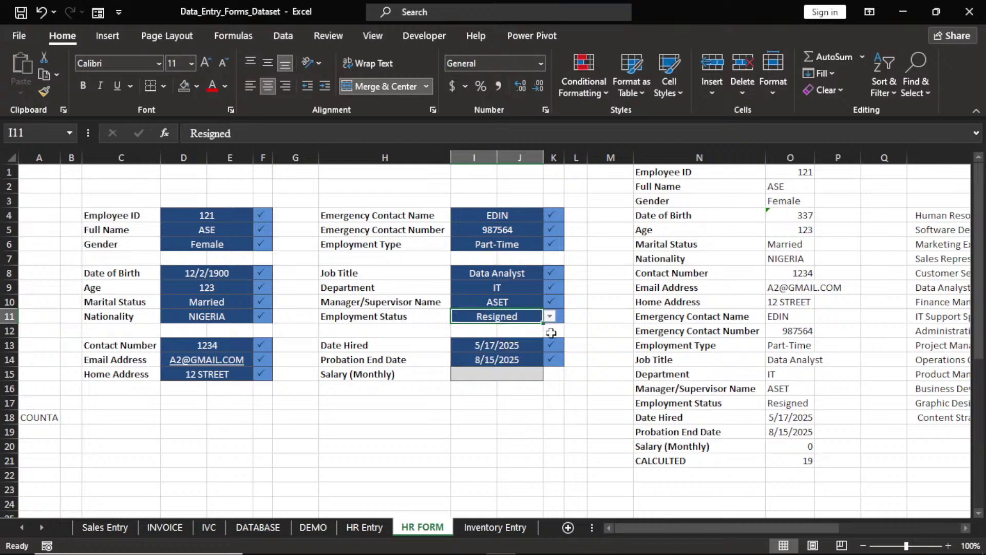
{"action": "left_click", "coordinate": [520, 377]}
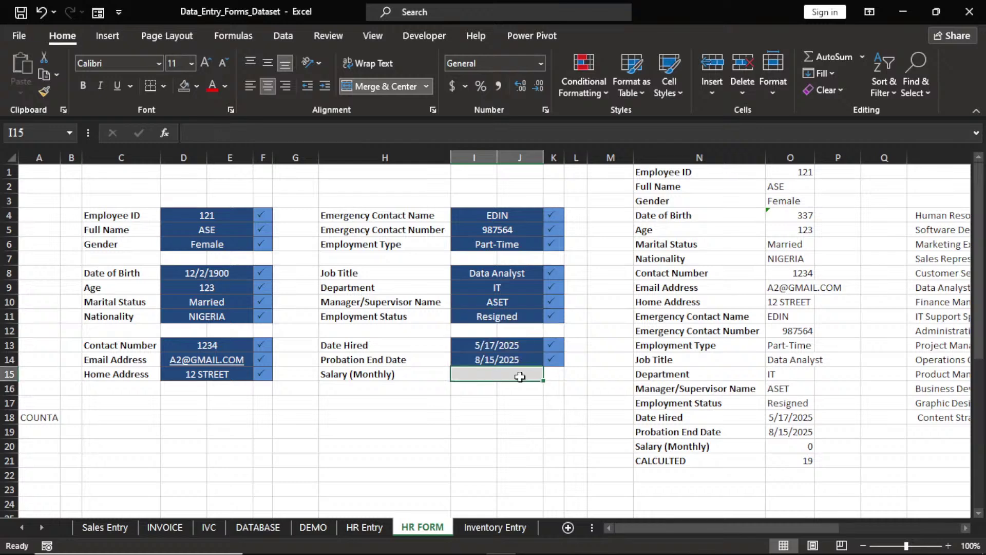
{"action": "type", "text": "3420"}
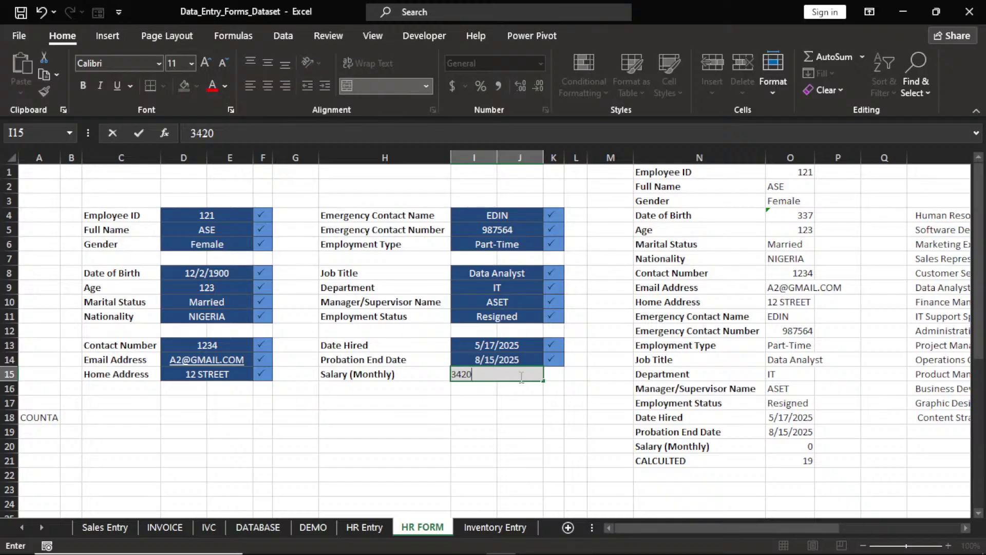
{"action": "type", "text": "8"}
{"action": "left_click", "coordinate": [548, 415]}
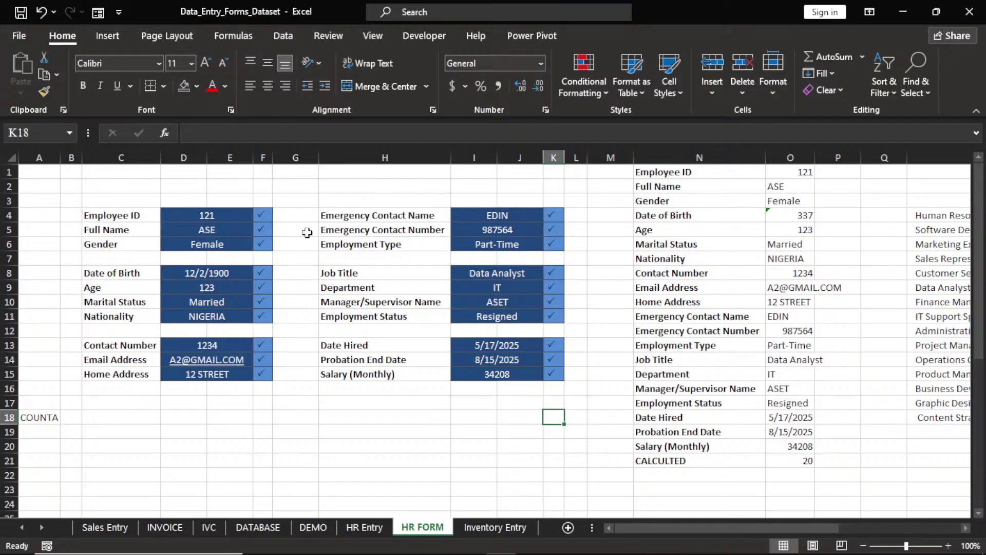
Insert a blank column before column H
{"action": "left_click", "coordinate": [349, 156]}
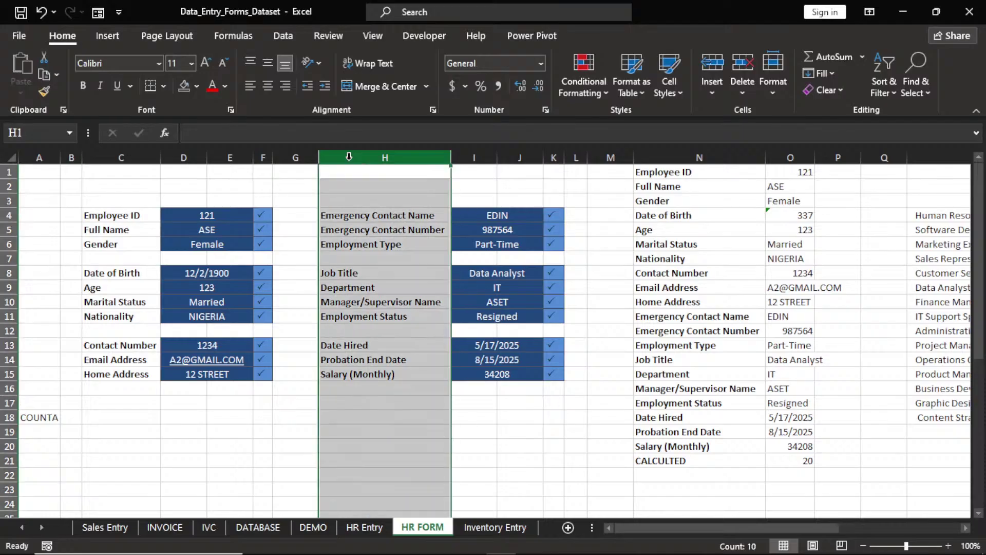
{"action": "right_click", "coordinate": [349, 156]}
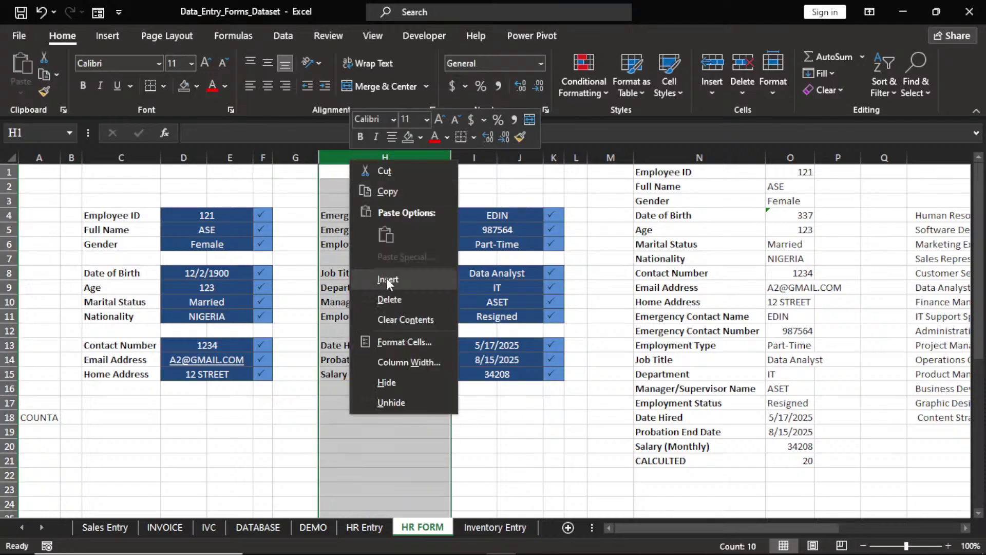
{"action": "left_click", "coordinate": [386, 279]}
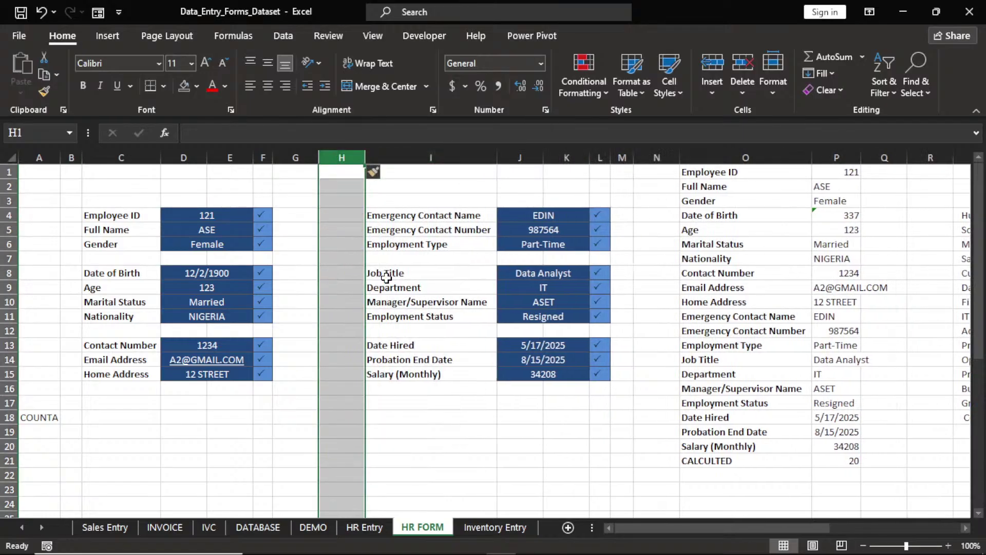
{"action": "left_click", "coordinate": [304, 445]}
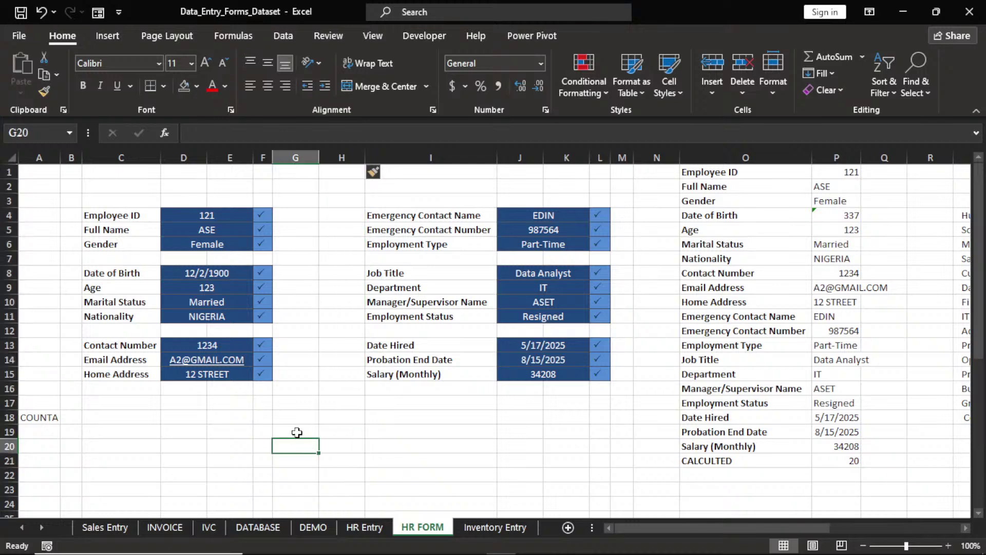
Merge and centre cells G18:H18 into one cell
{"action": "left_click_drag", "start_coordinate": [297, 417], "coordinate": [339, 421]}
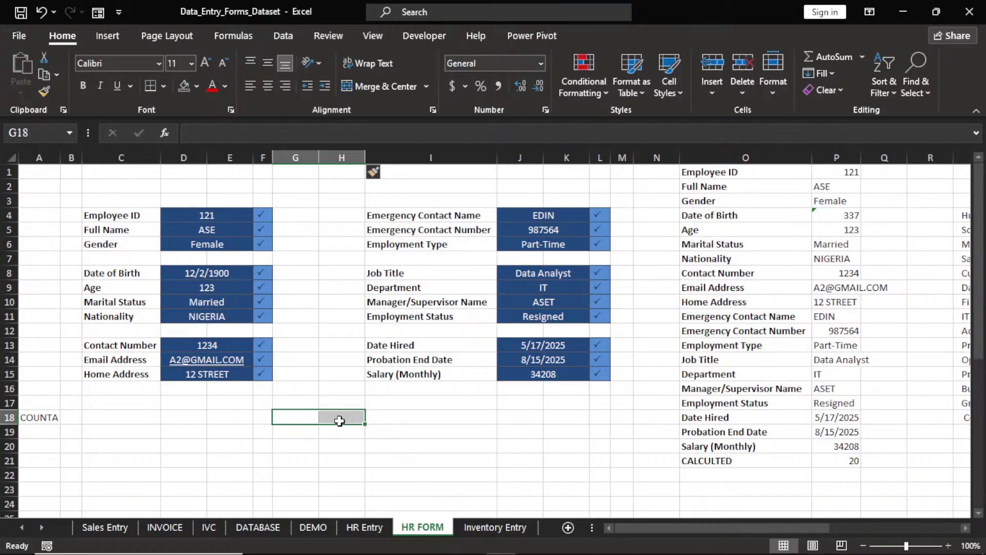
{"action": "left_click", "coordinate": [372, 88]}
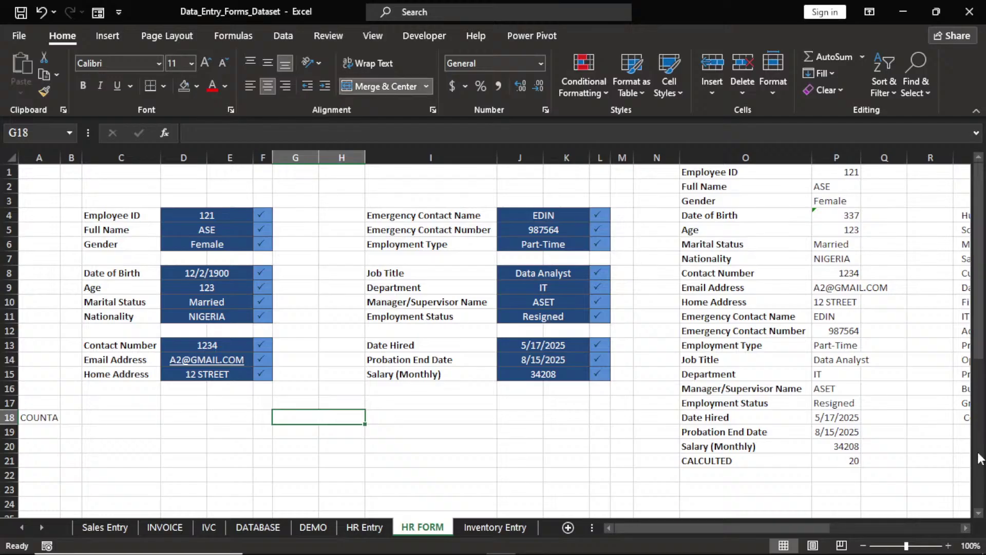
{"action": "left_click_drag", "start_coordinate": [981, 349], "coordinate": [980, 368]}
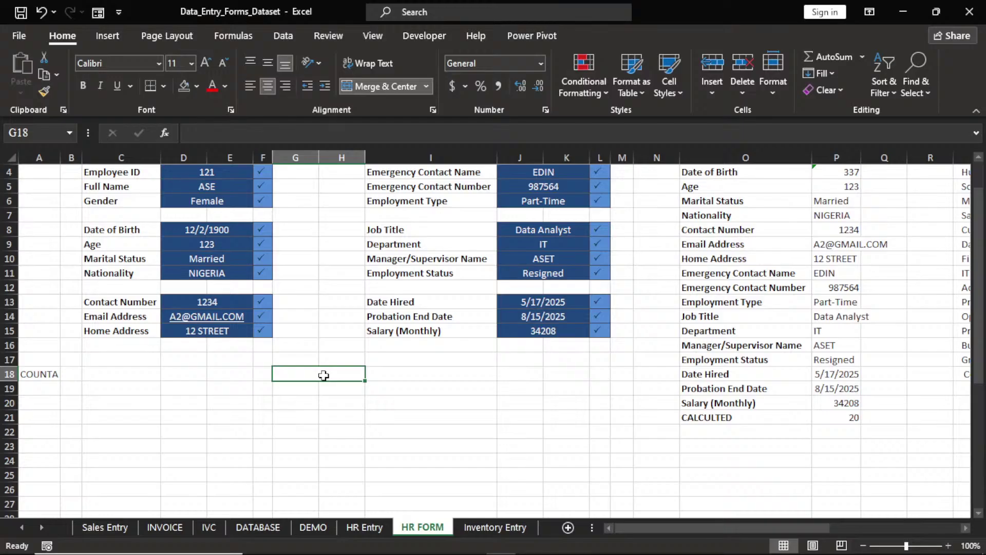
Merge and centre G1048576:H1048576 on the last row and type SUBMIT into it
{"action": "key", "text": "ctrl+Down"}
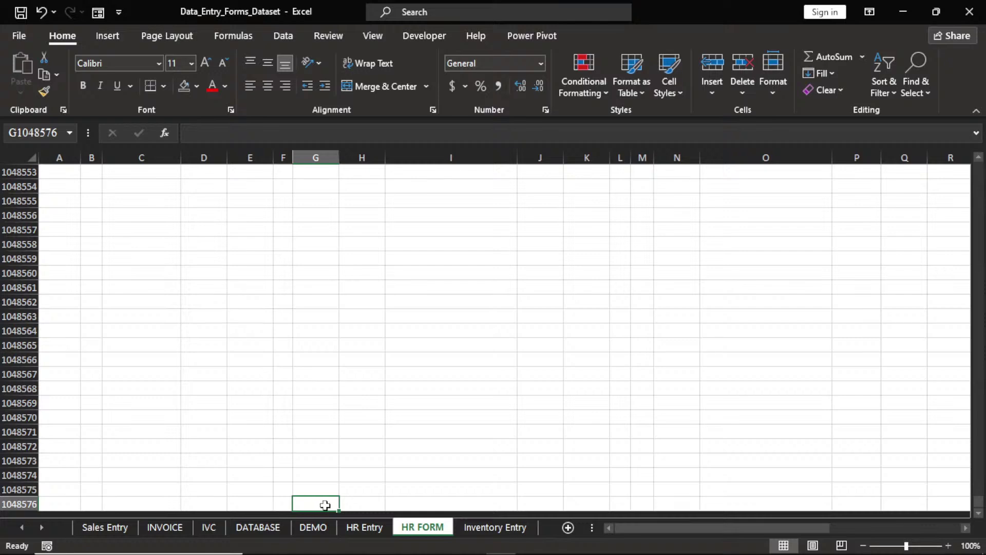
{"action": "key", "text": "shift+Right"}
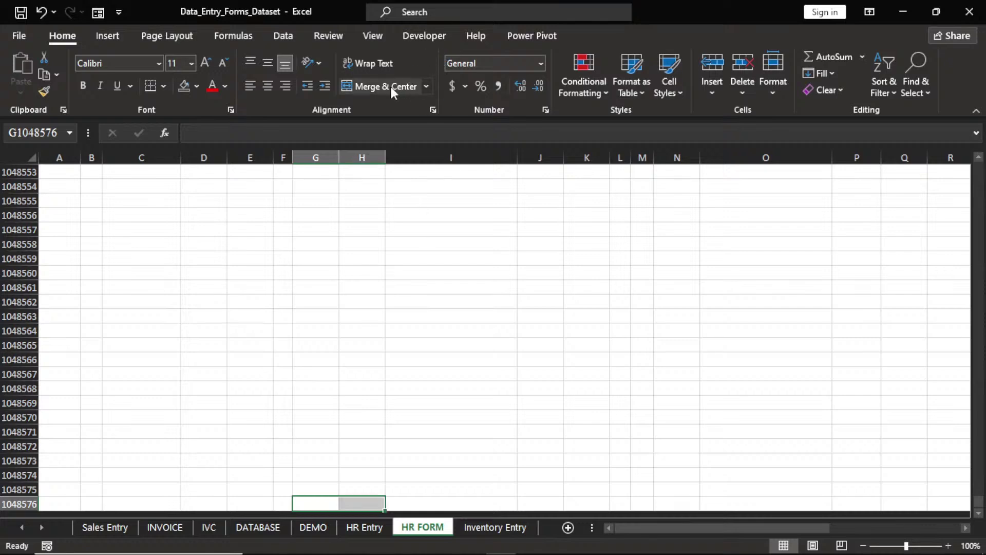
{"action": "left_click", "coordinate": [390, 84]}
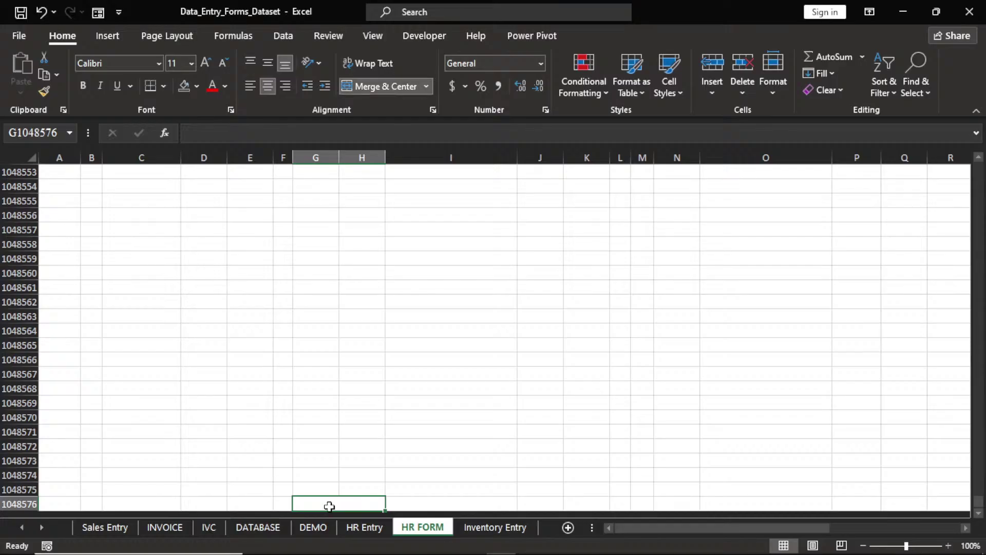
{"action": "type", "text": "SUBMI"}
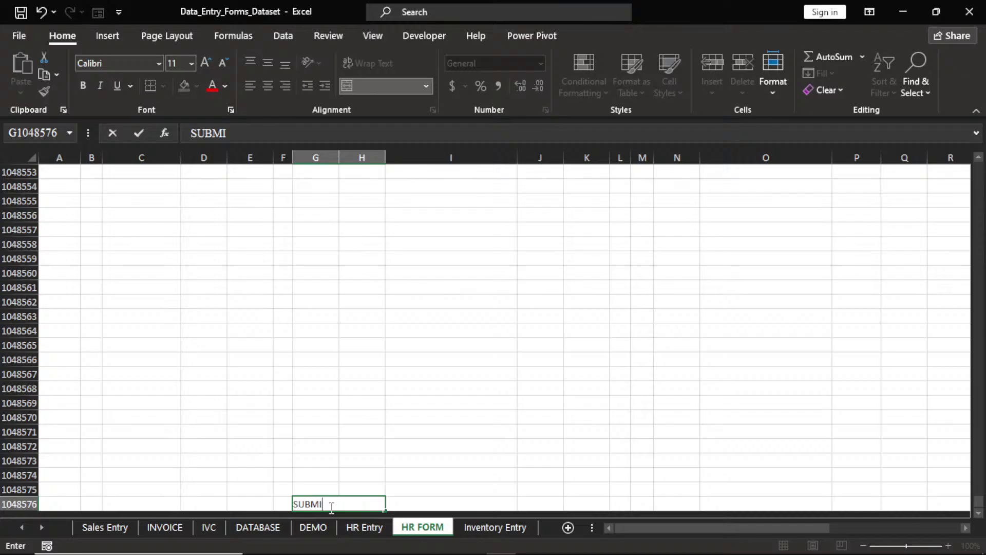
{"action": "type", "text": "T"}
{"action": "left_click", "coordinate": [357, 398]}
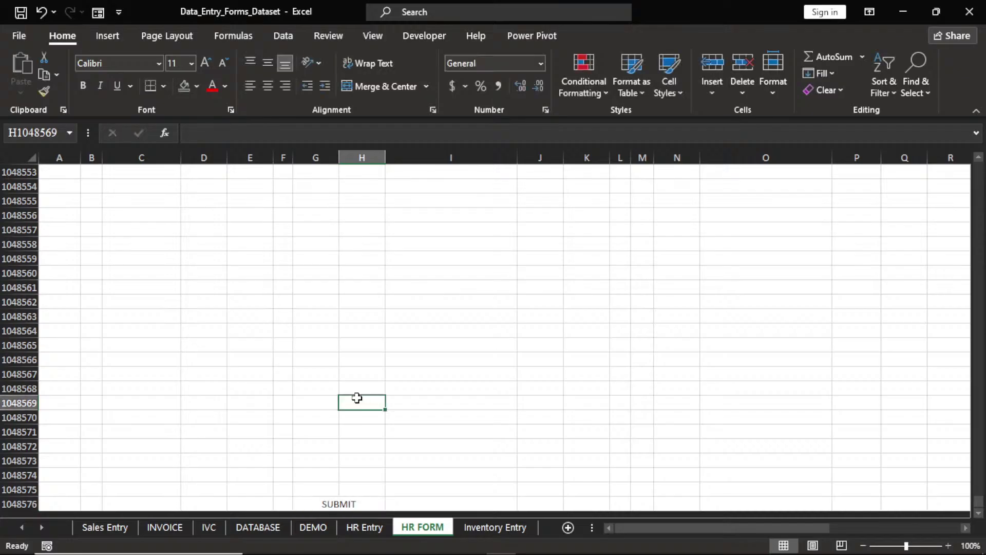
{"action": "left_click", "coordinate": [340, 506]}
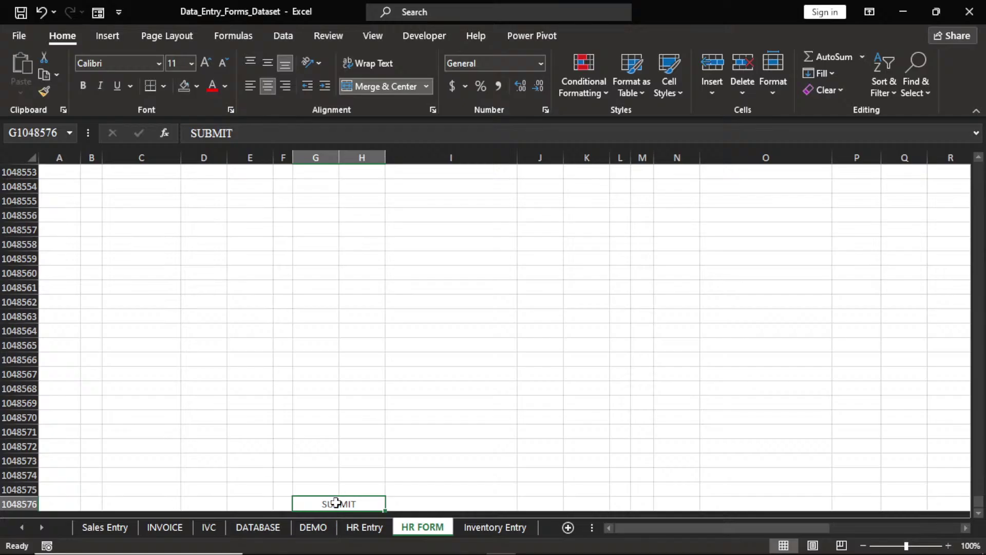
Format the SUBMIT label as bold Times New Roman in White, Darker 5%
{"action": "left_click", "coordinate": [159, 64]}
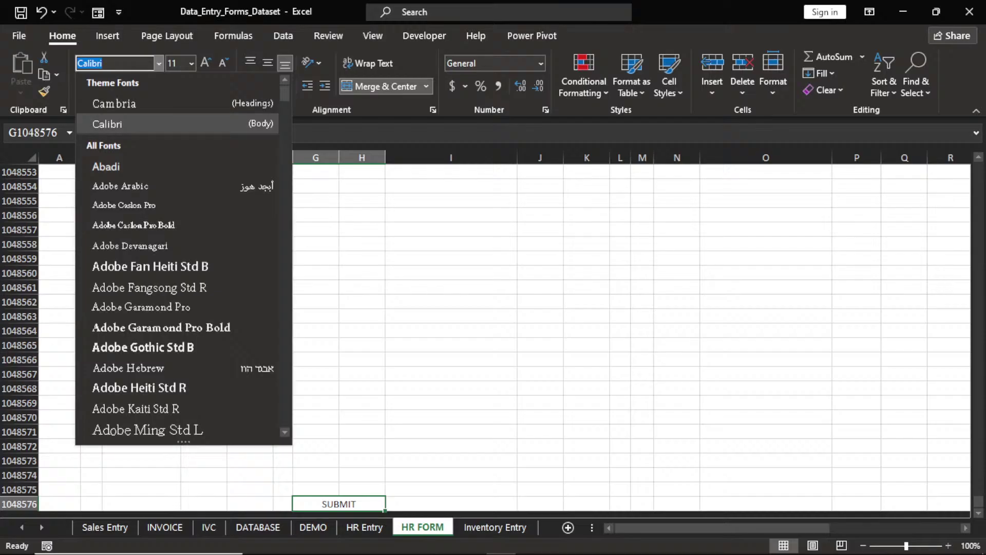
{"action": "type", "text": "T"}
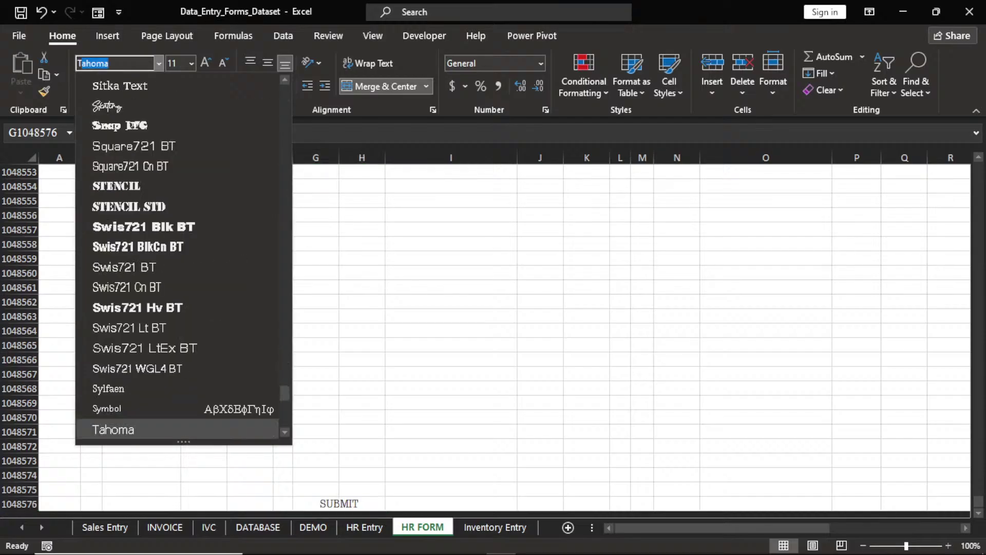
{"action": "type", "text": "imes New R"}
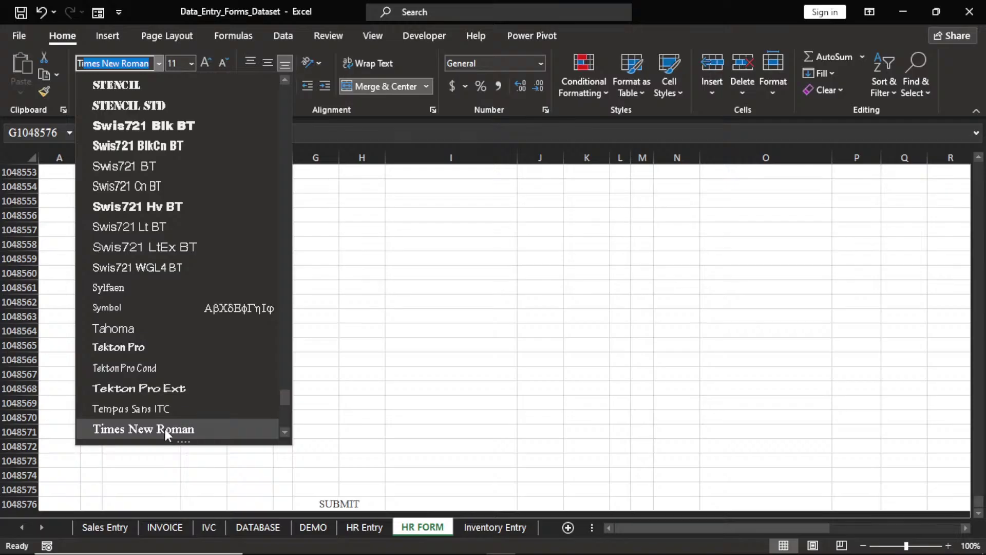
{"action": "left_click", "coordinate": [165, 429]}
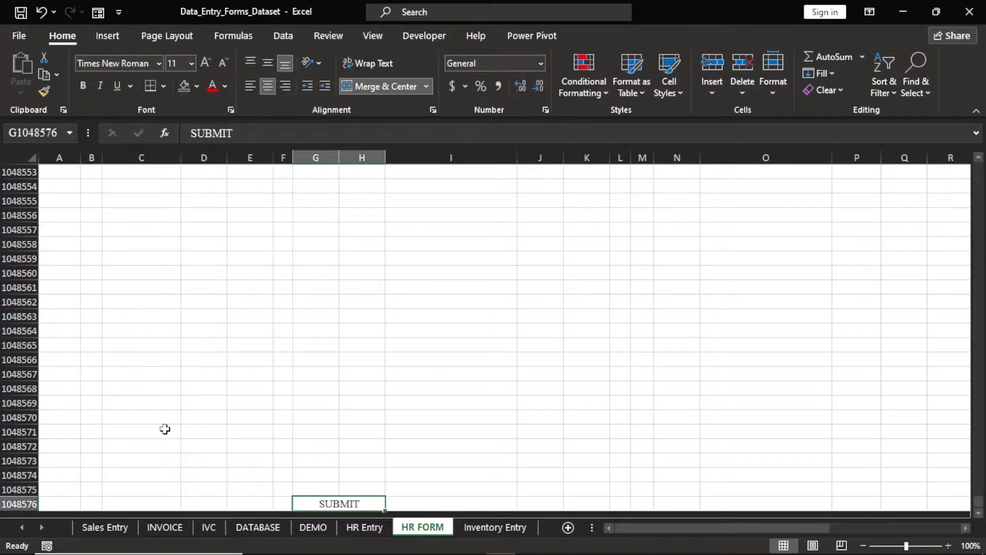
{"action": "left_click", "coordinate": [83, 85]}
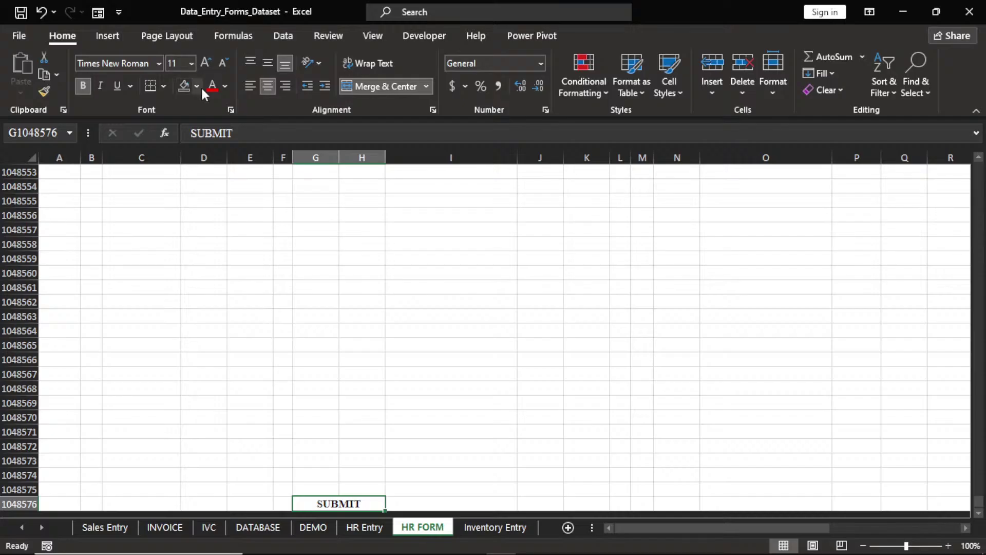
{"action": "left_click", "coordinate": [225, 85]}
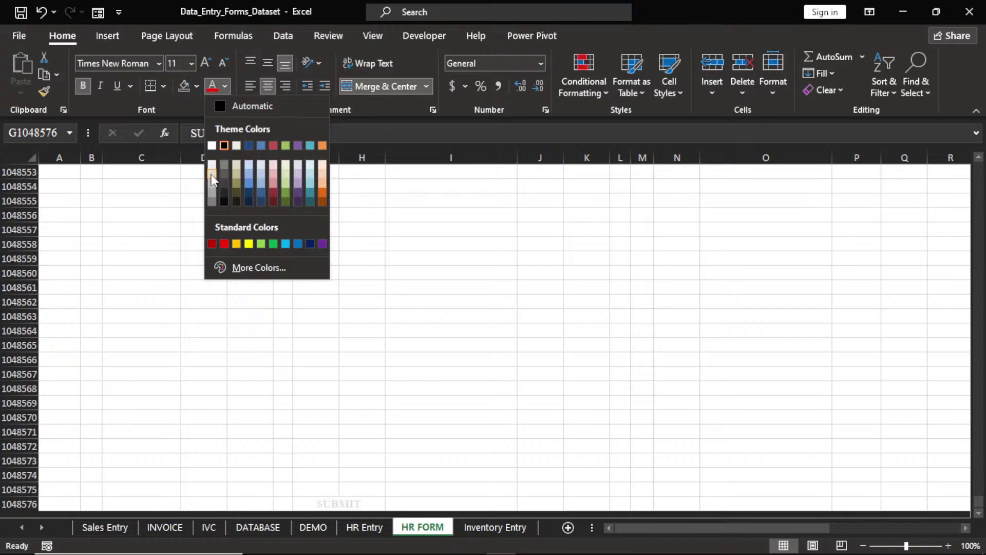
{"action": "left_click", "coordinate": [211, 175]}
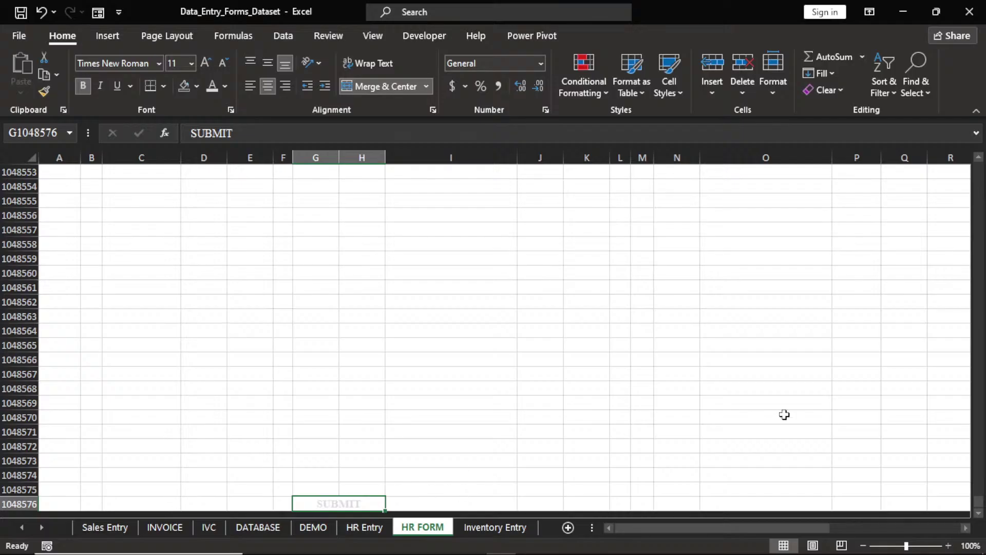
Check the SUBMIT label, then scroll back to the form top and select the count in P21
{"action": "left_click_drag", "start_coordinate": [979, 500], "coordinate": [979, 162]}
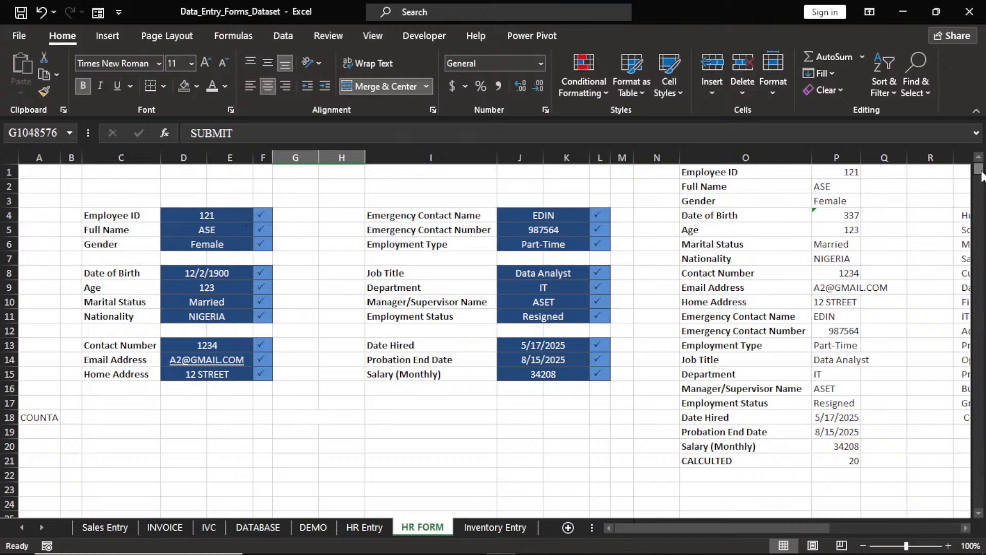
{"action": "left_click_drag", "start_coordinate": [978, 170], "coordinate": [984, 553]}
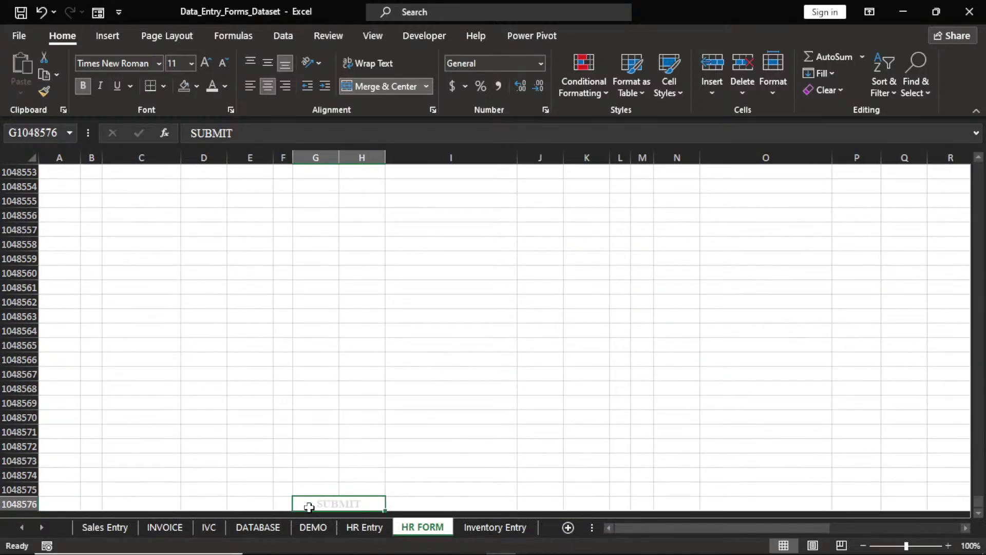
{"action": "left_click", "coordinate": [338, 486]}
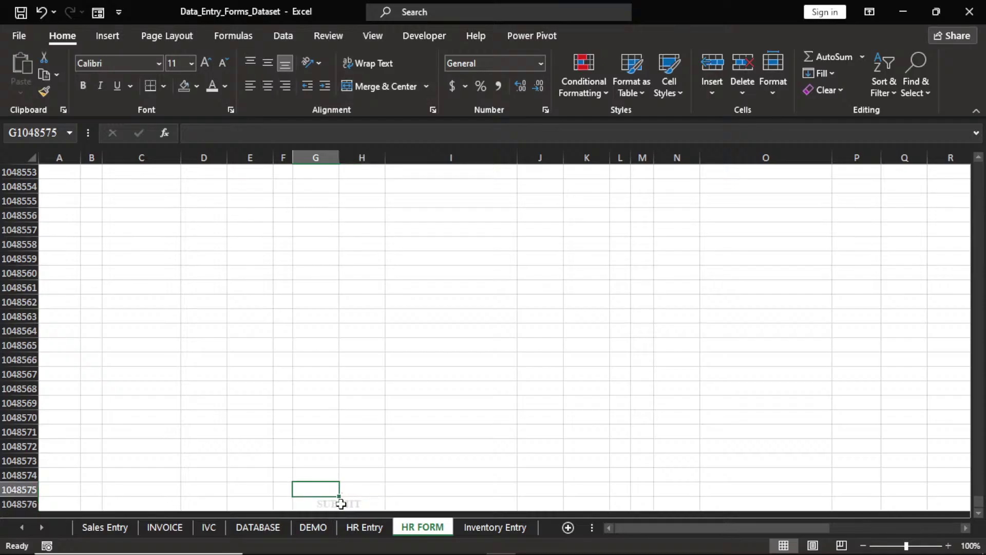
{"action": "left_click", "coordinate": [340, 504]}
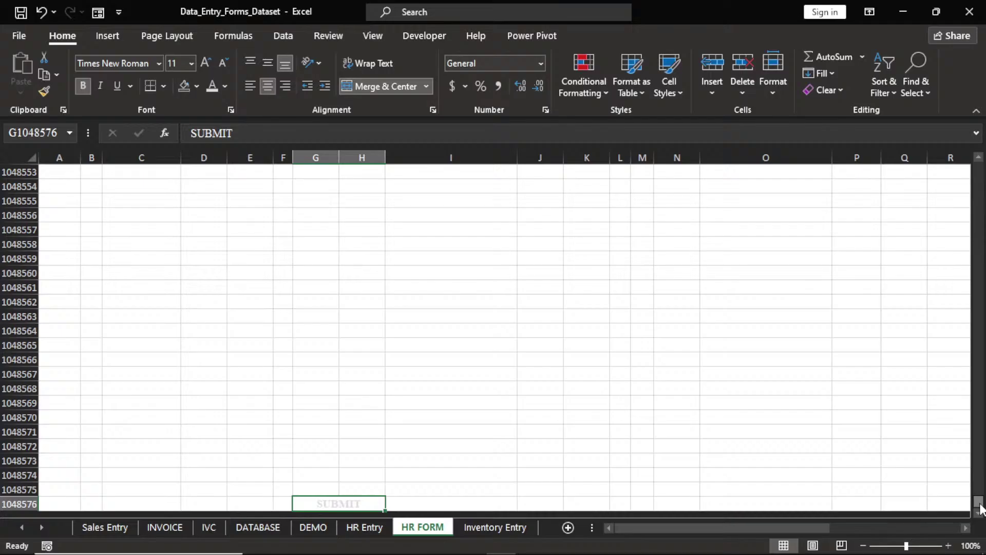
{"action": "left_click_drag", "start_coordinate": [981, 509], "coordinate": [979, 165]}
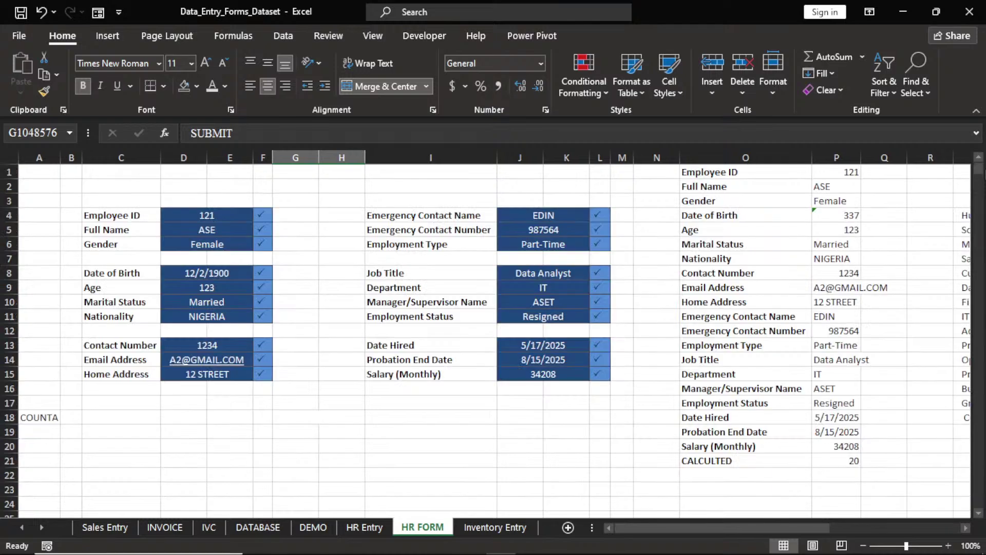
{"action": "left_click", "coordinate": [850, 459]}
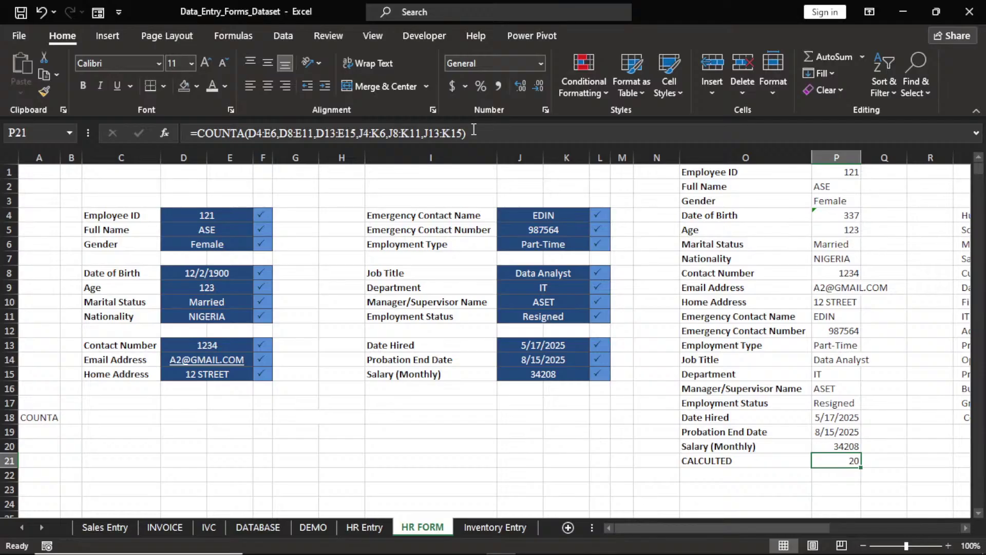
Copy the COUNTA formula from P21 and reselect the SUBMIT cell G1048576
{"action": "left_click", "coordinate": [337, 133]}
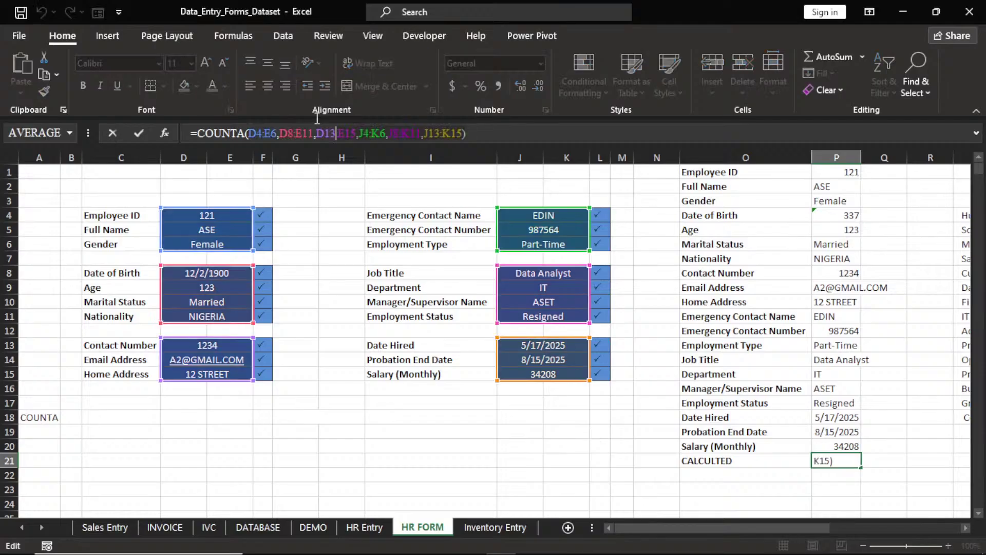
{"action": "left_click", "coordinate": [193, 132]}
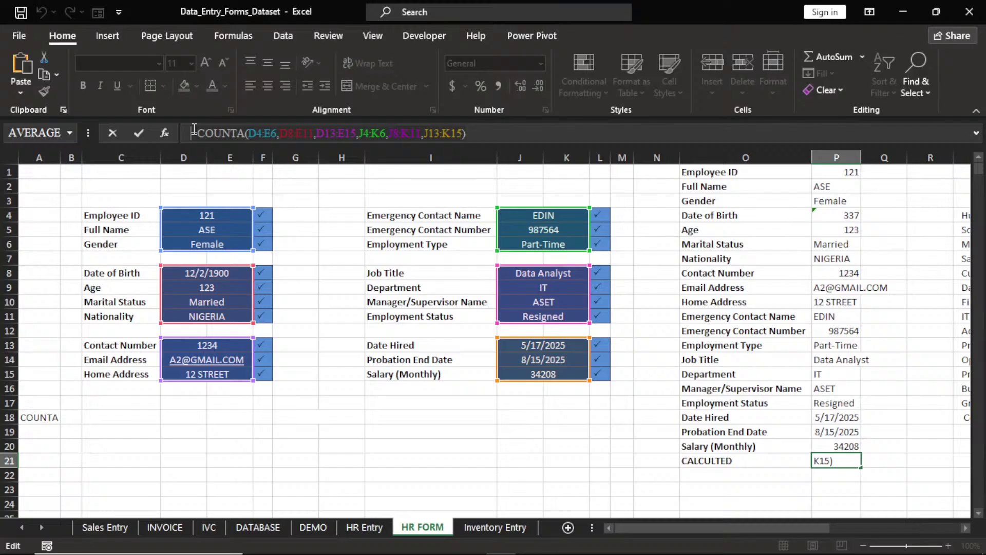
{"action": "key", "text": "ctrl+Return"}
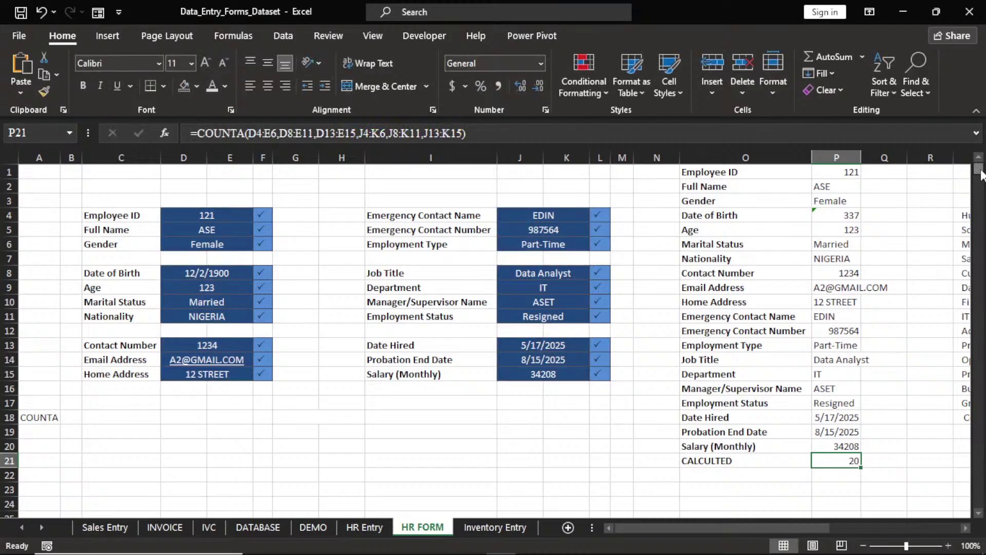
{"action": "left_click_drag", "start_coordinate": [982, 174], "coordinate": [979, 506]}
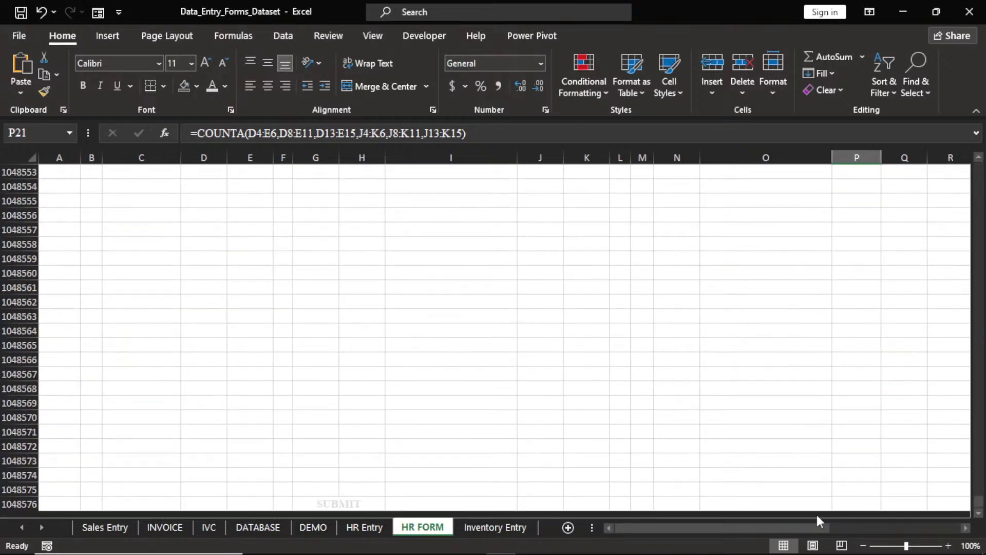
{"action": "left_click", "coordinate": [334, 504]}
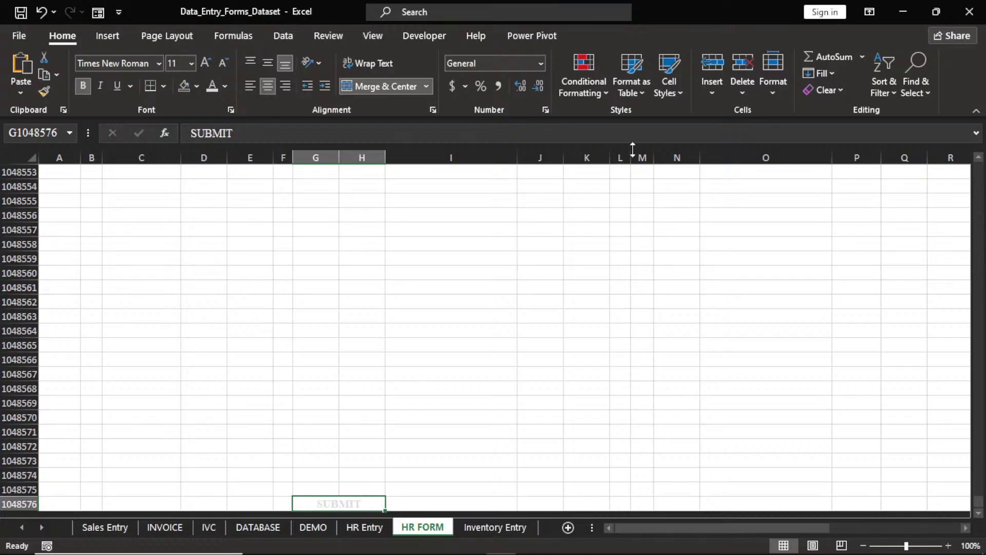
Create a formula rule =COUNTA(D4:E6,D8:E11,D13:E15,J4:K6,J8:K11,J13:K15)=20 for SUBMIT
{"action": "left_click", "coordinate": [588, 85]}
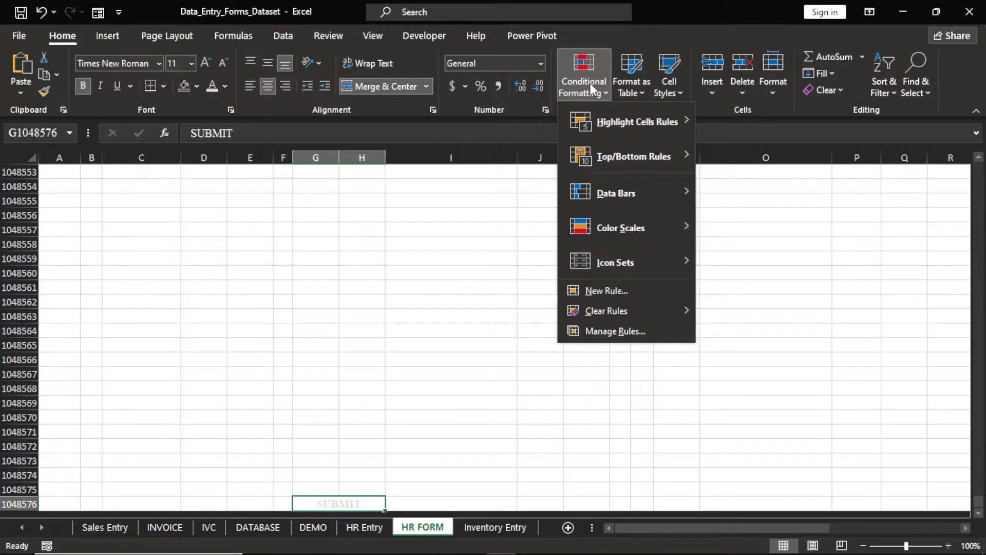
{"action": "left_click", "coordinate": [612, 333]}
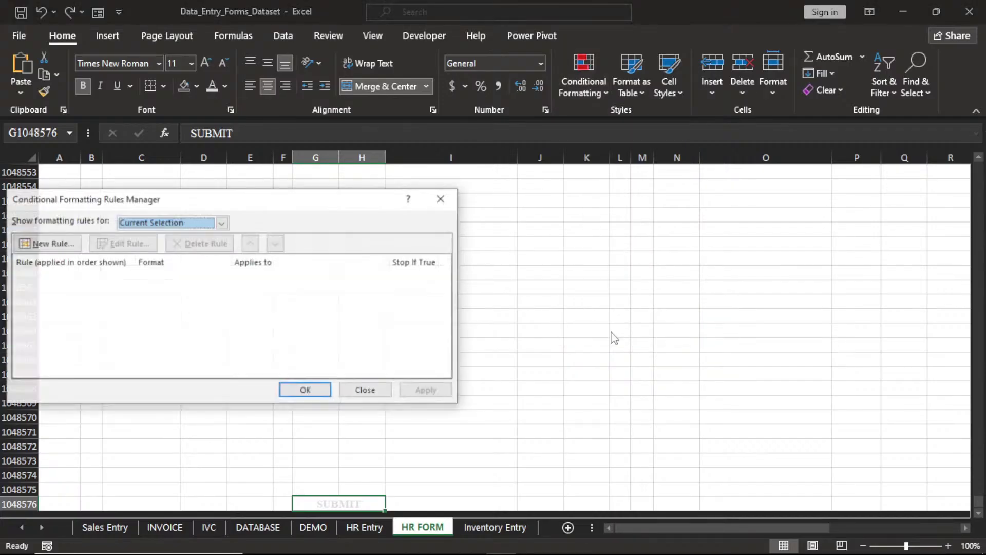
{"action": "left_click", "coordinate": [51, 244]}
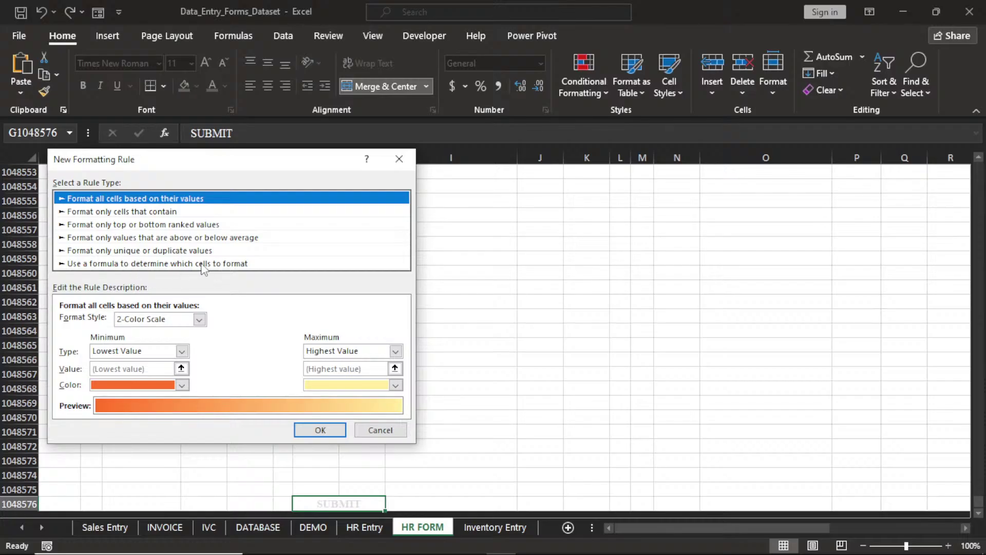
{"action": "left_click", "coordinate": [203, 264]}
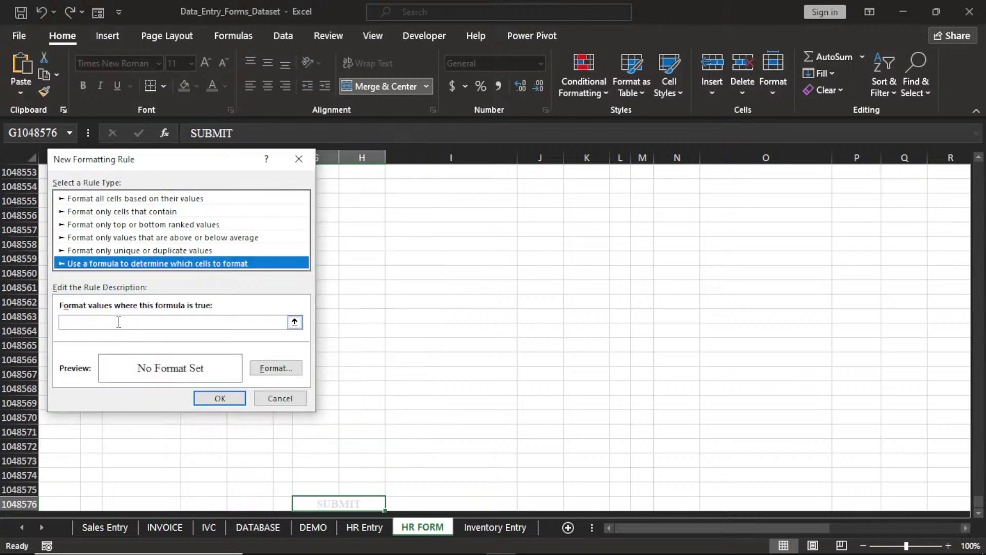
{"action": "left_click", "coordinate": [119, 322]}
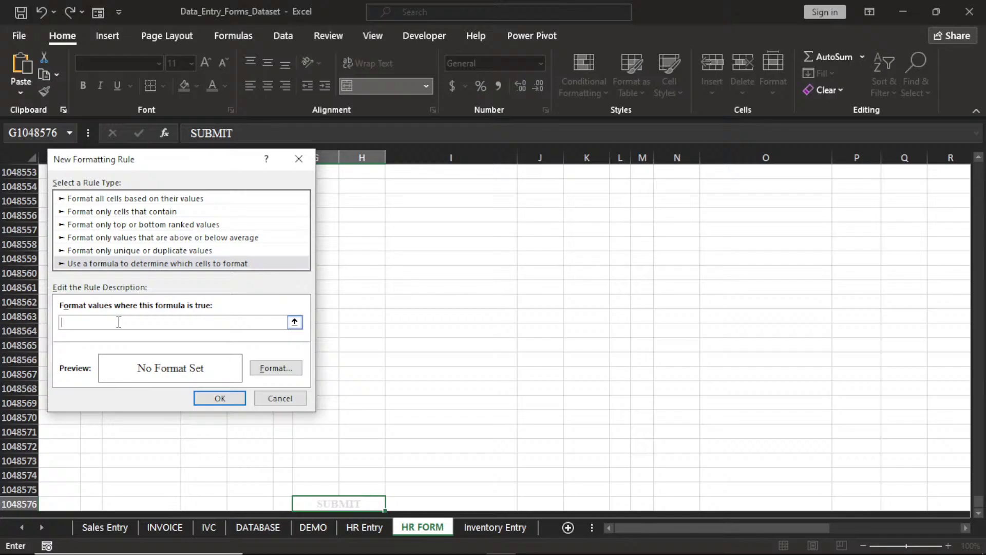
{"action": "type", "text": "=COUNTA(D4:E6,D8:E11,D13:E15,J4:K6,J8:K11,J13:K15)"}
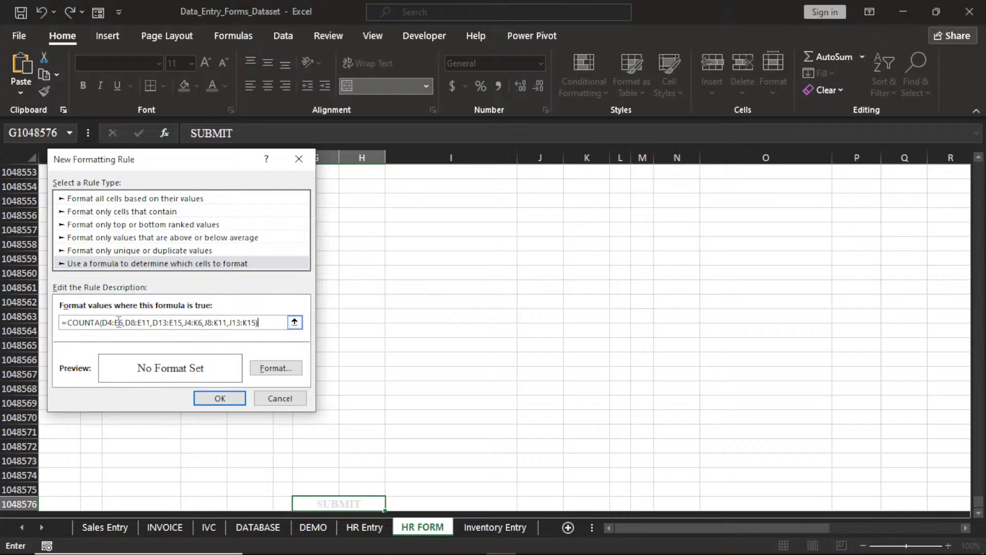
{"action": "type", "text": "=20"}
Give the rule's format a dark blue fill
{"action": "left_click", "coordinate": [273, 369]}
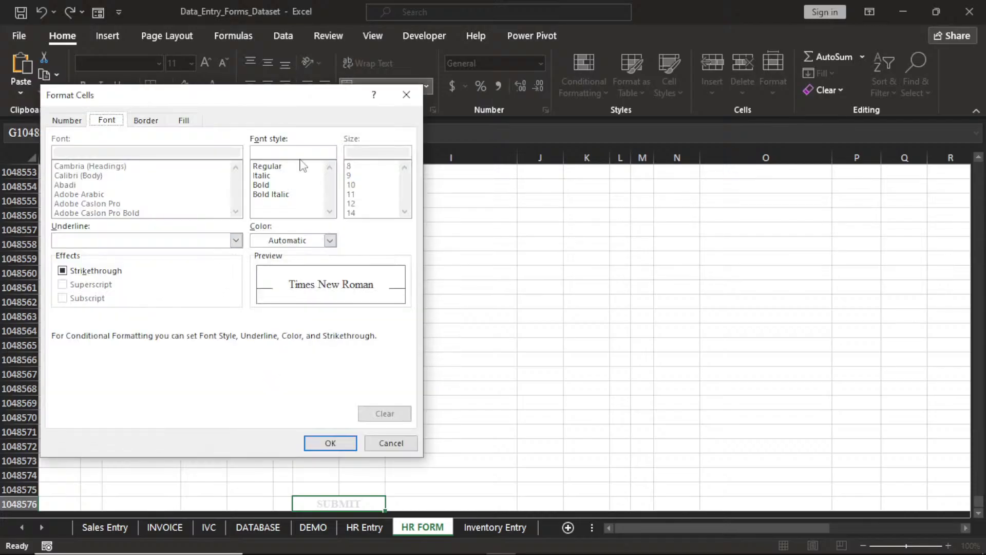
{"action": "left_click", "coordinate": [145, 120]}
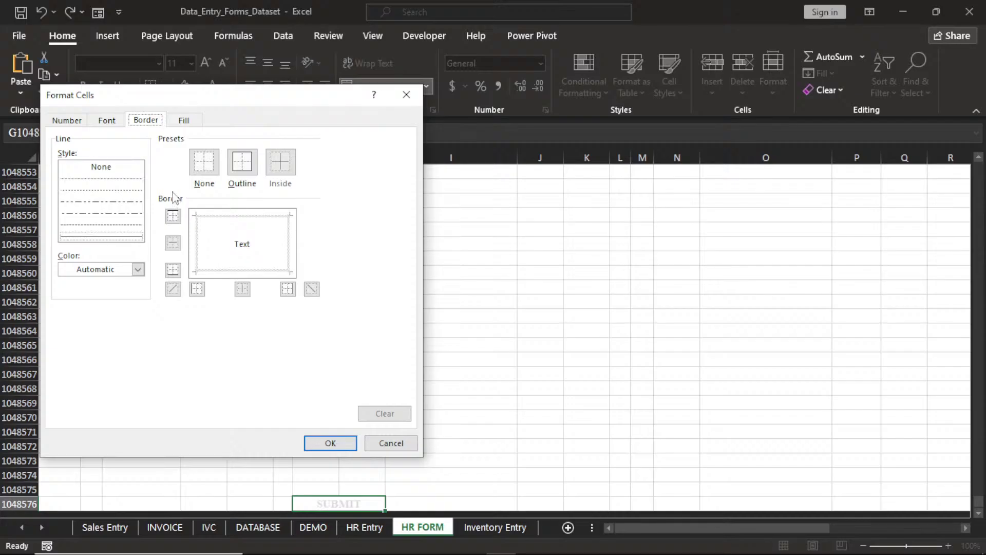
{"action": "left_click", "coordinate": [184, 120]}
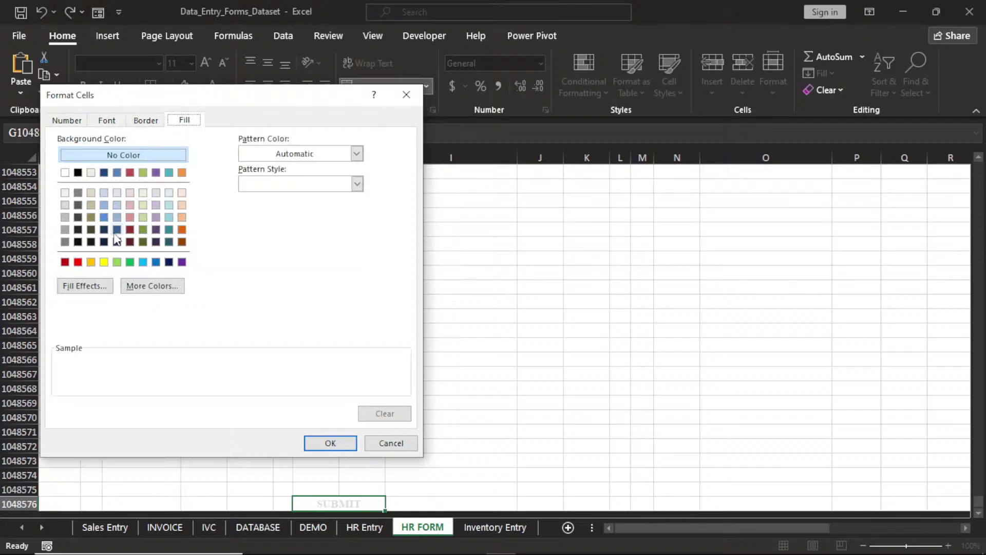
{"action": "left_click", "coordinate": [104, 172]}
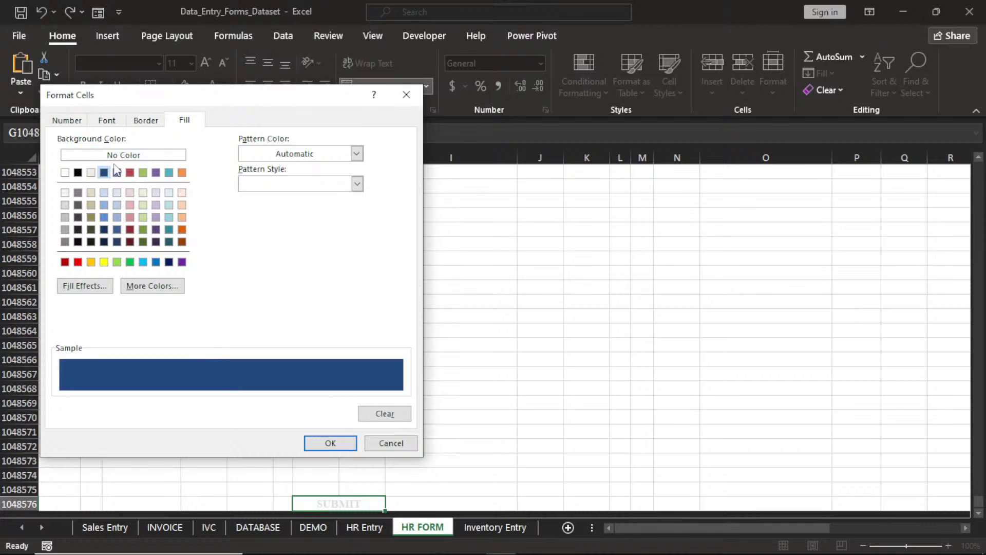
Add a dark grey outline border and white font colour to the rule format
{"action": "left_click", "coordinate": [146, 121]}
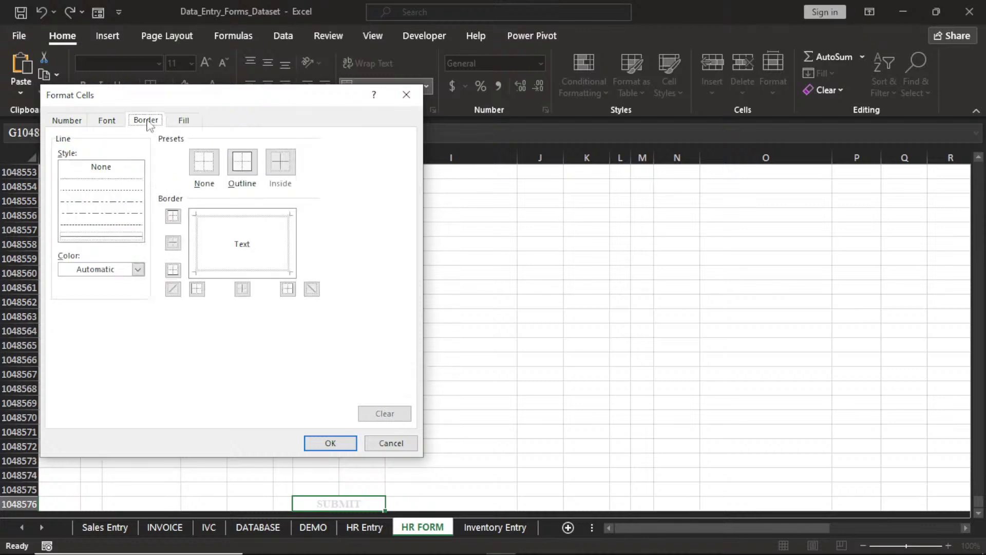
{"action": "left_click", "coordinate": [137, 271]}
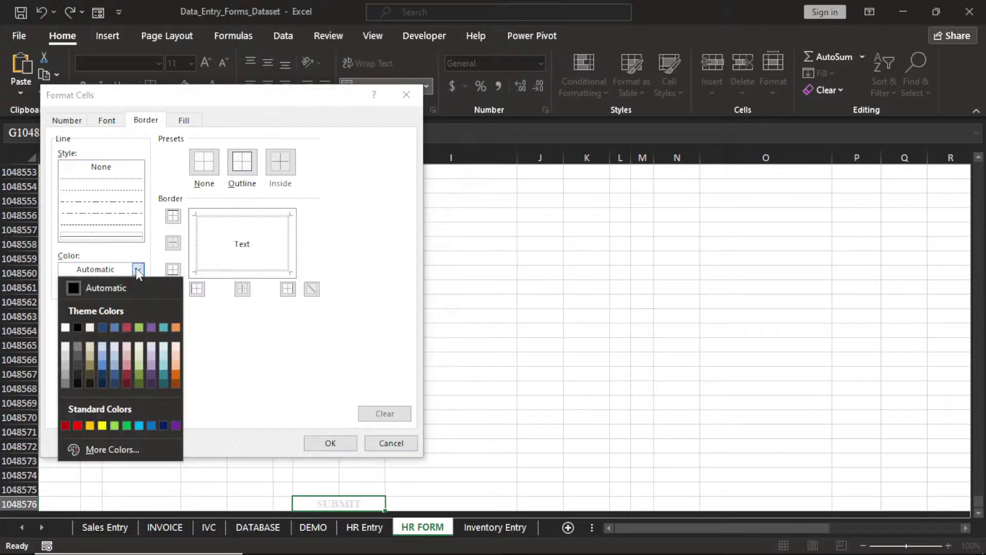
{"action": "left_click", "coordinate": [78, 361]}
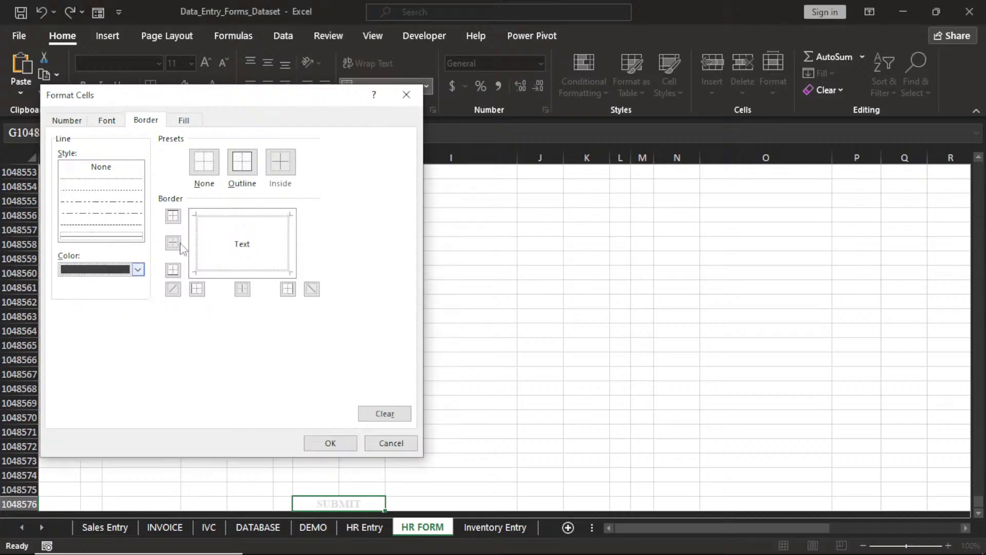
{"action": "left_click", "coordinate": [243, 163]}
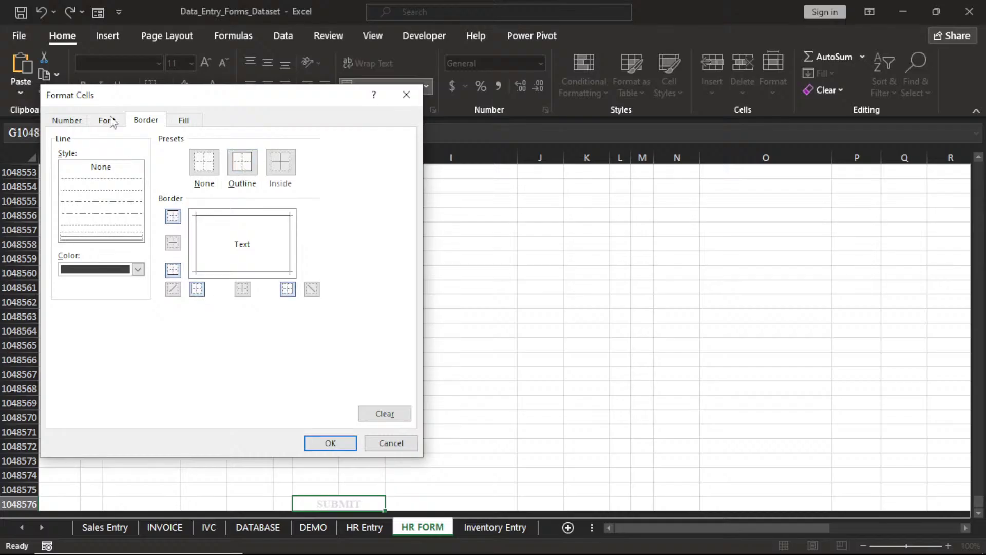
{"action": "left_click", "coordinate": [107, 120]}
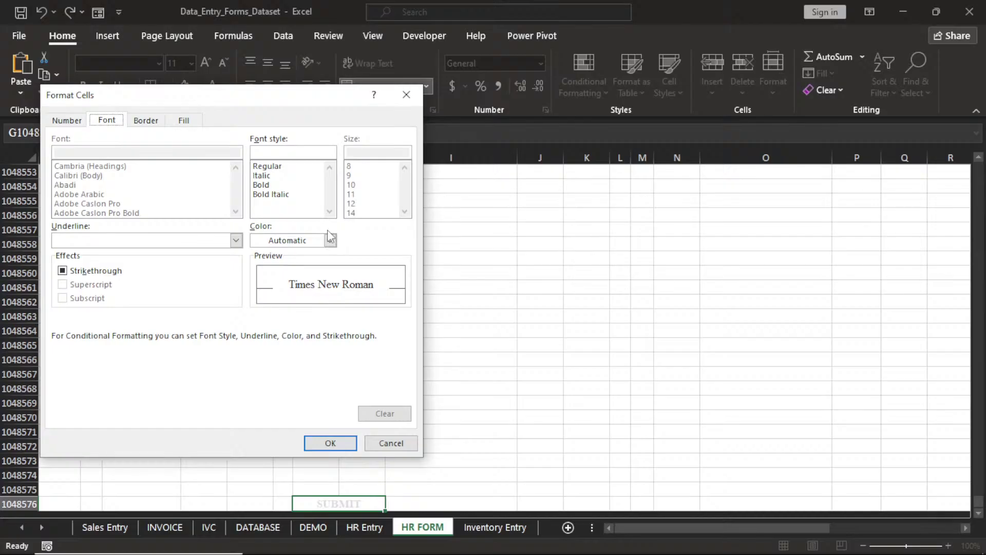
{"action": "left_click", "coordinate": [330, 240]}
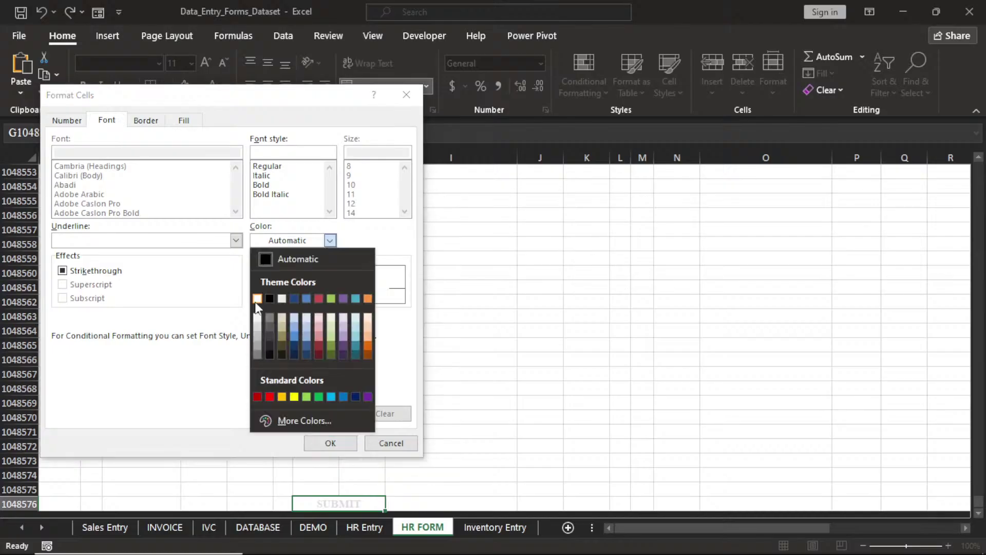
{"action": "left_click", "coordinate": [257, 299]}
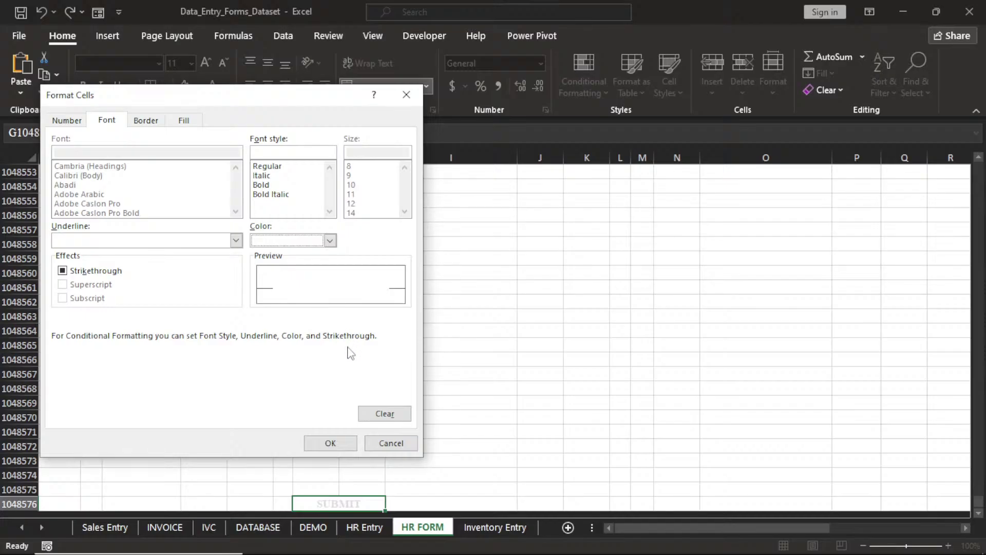
{"action": "left_click", "coordinate": [329, 443]}
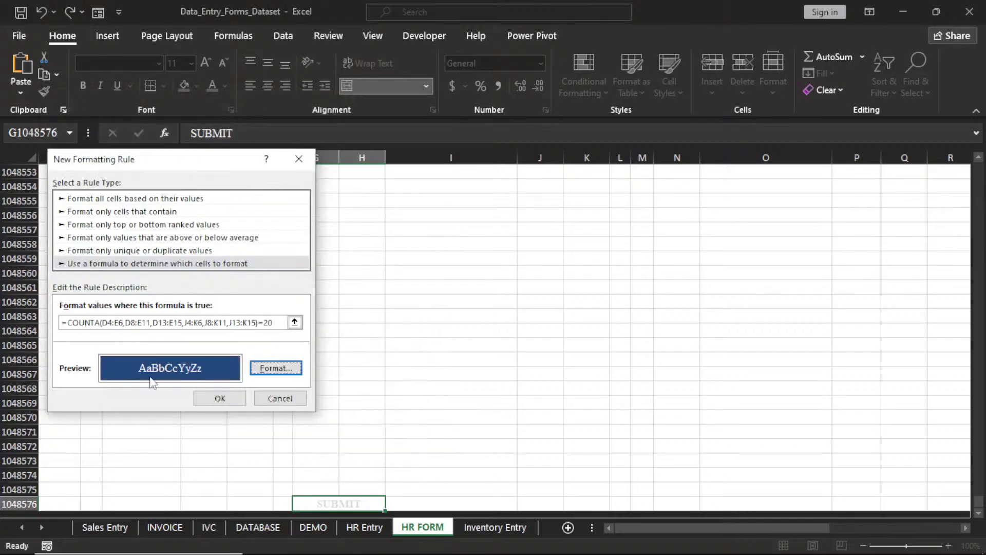
Apply the new conditional formatting rule to the SUBMIT cell and check its colour
{"action": "left_click", "coordinate": [220, 398]}
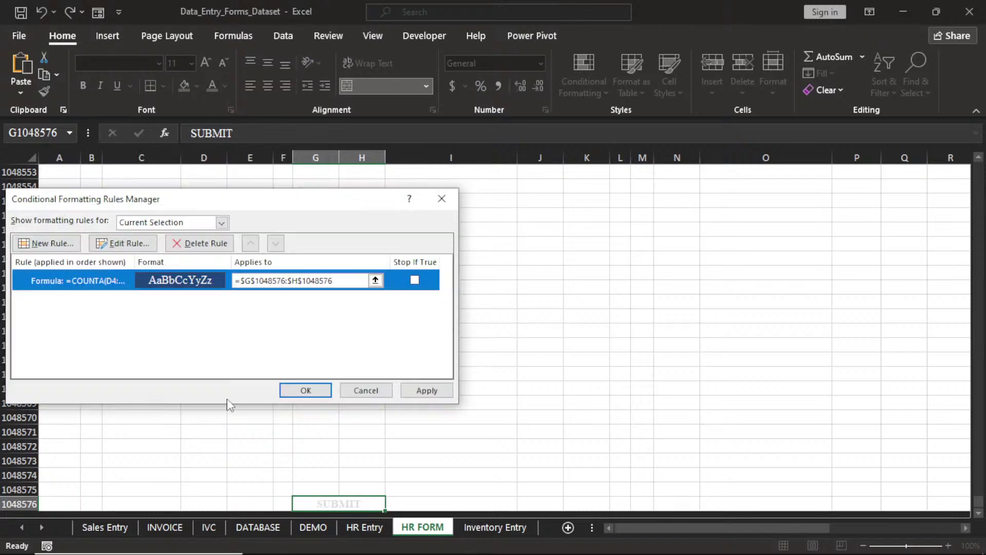
{"action": "left_click", "coordinate": [302, 389]}
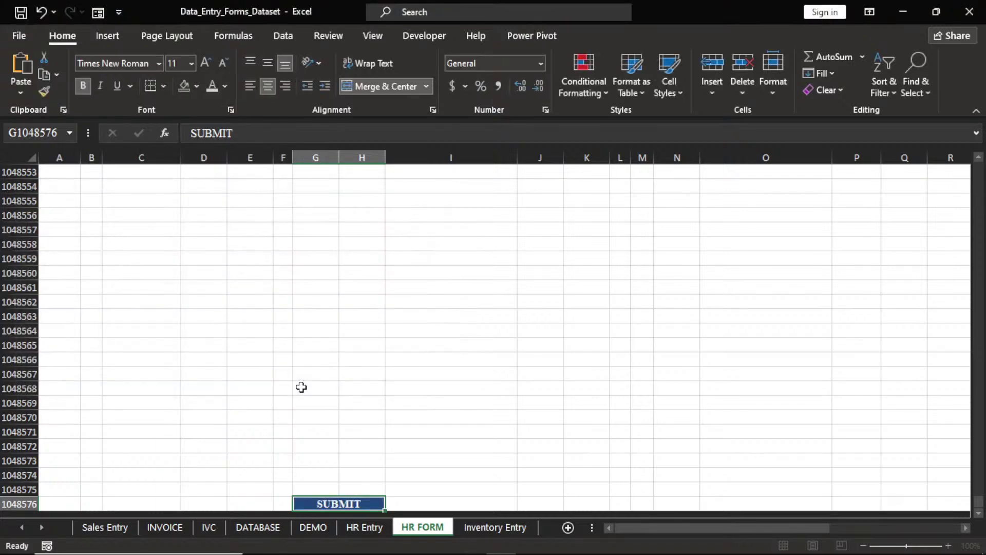
{"action": "left_click", "coordinate": [363, 472]}
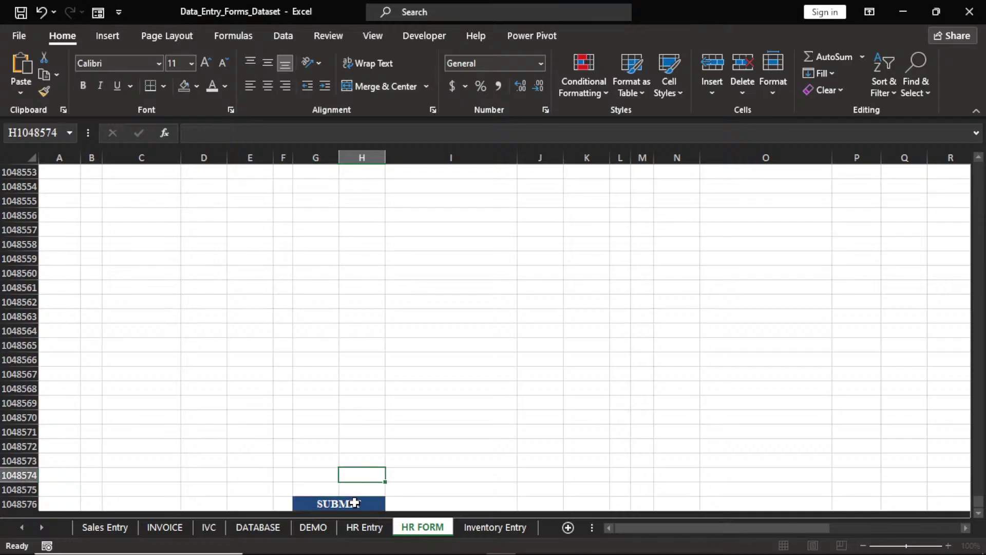
{"action": "left_click", "coordinate": [355, 503]}
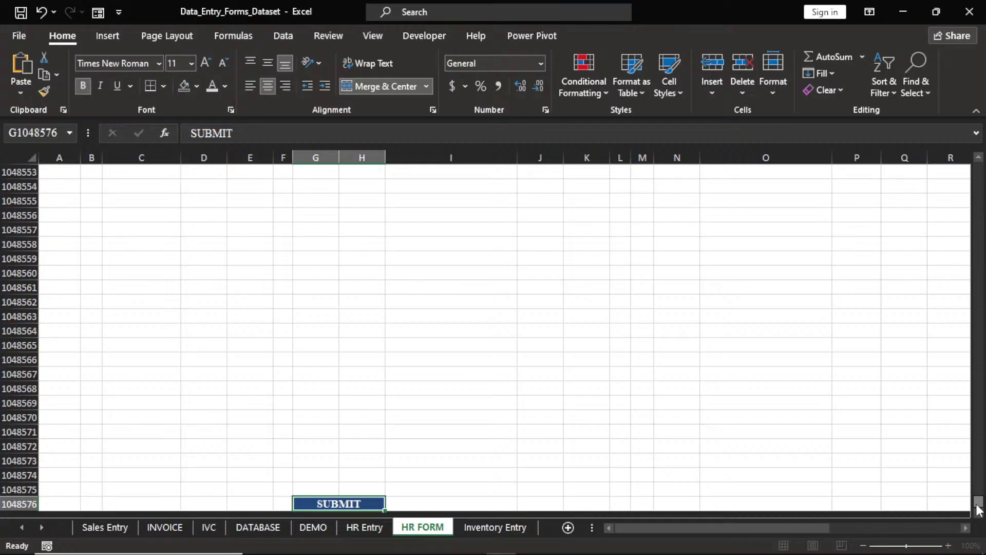
Clear the Employee ID in D4 and return to the SUBMIT cell
{"action": "left_click_drag", "start_coordinate": [978, 508], "coordinate": [979, 169]}
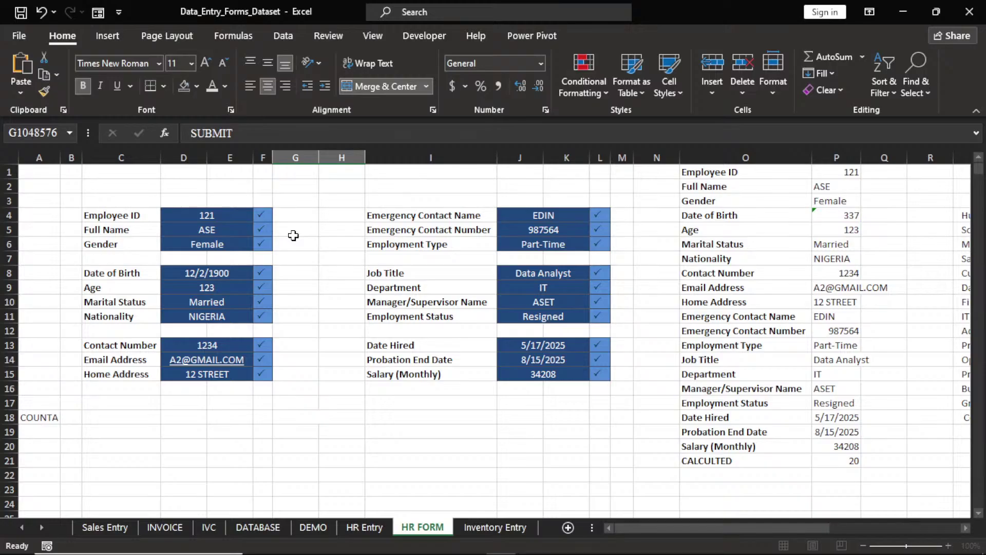
{"action": "left_click", "coordinate": [212, 216]}
{"action": "key", "text": "Delete"}
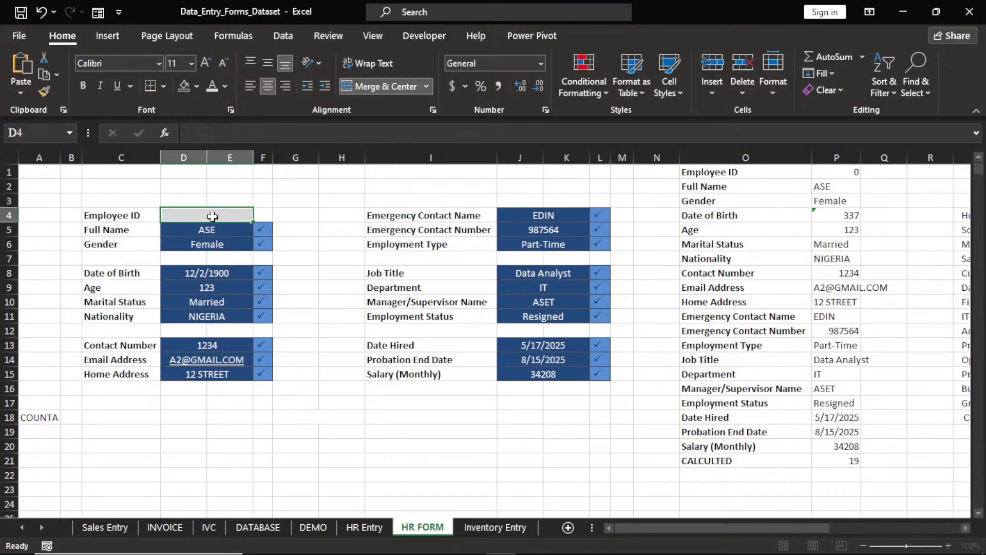
{"action": "left_click", "coordinate": [295, 246]}
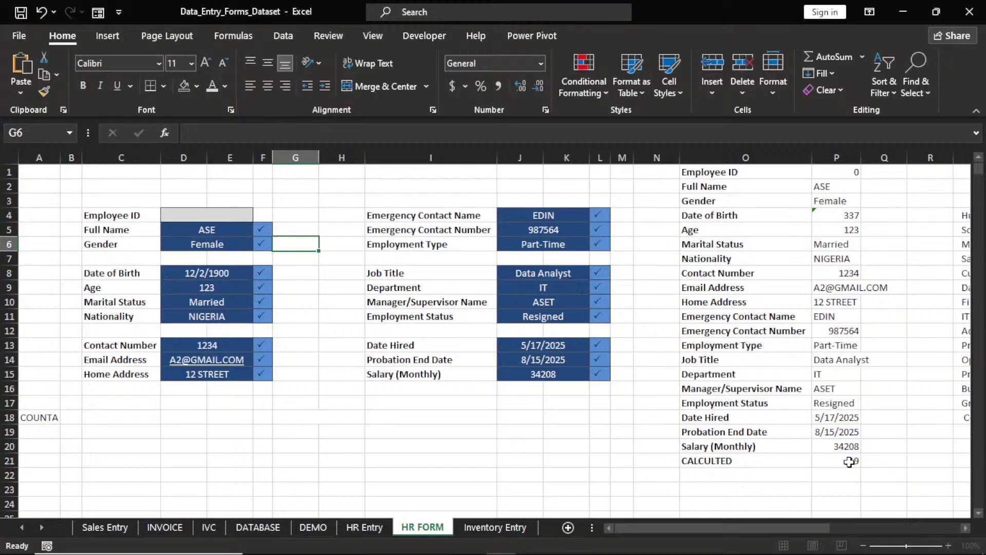
{"action": "left_click_drag", "start_coordinate": [979, 167], "coordinate": [979, 502]}
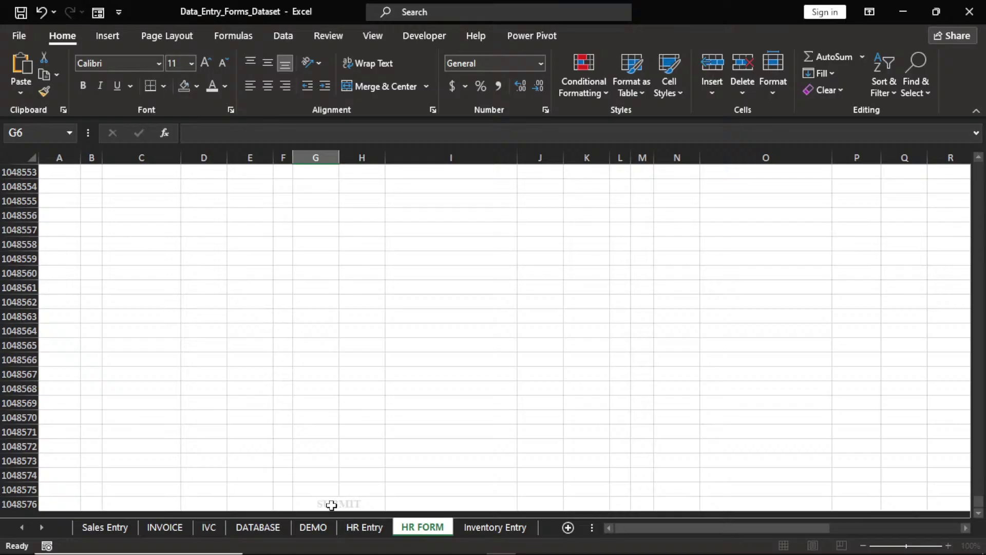
{"action": "left_click", "coordinate": [331, 506]}
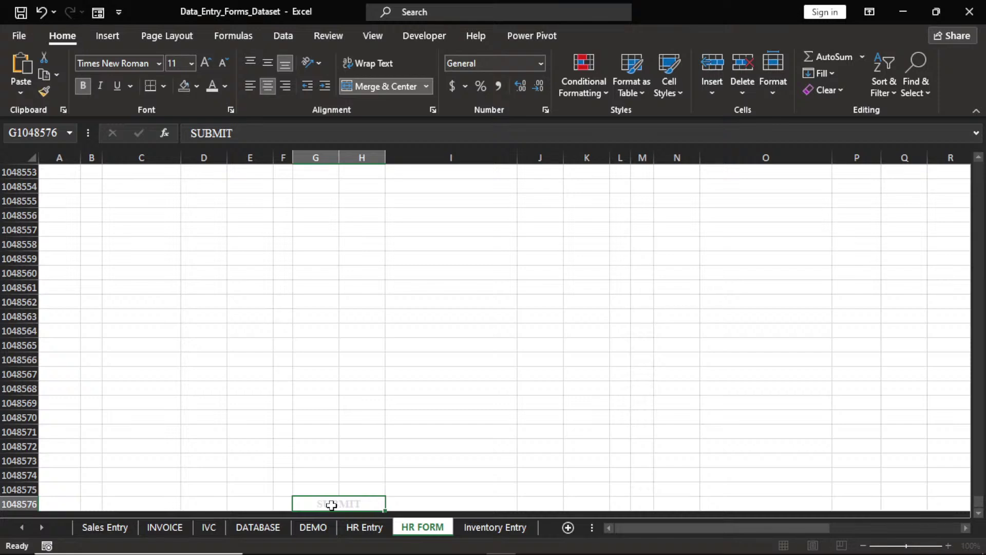
Enter a test value Q in an empty cell and reselect it
{"action": "left_click", "coordinate": [536, 375]}
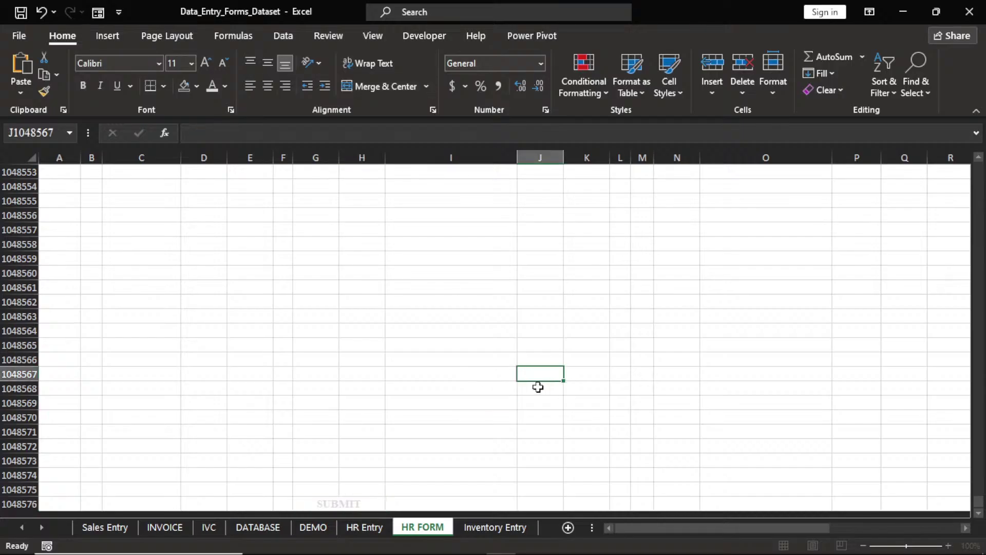
{"action": "type", "text": "Q"}
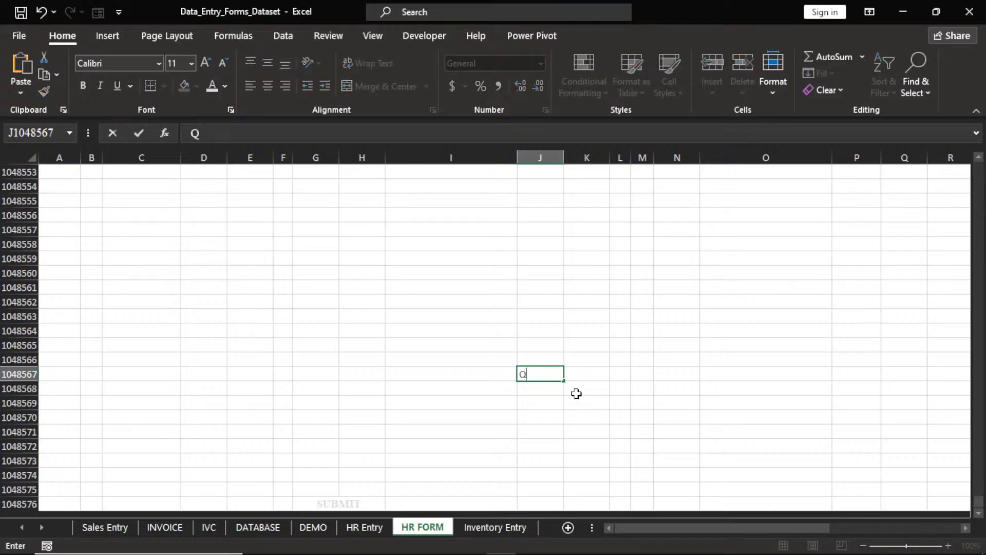
{"action": "left_click", "coordinate": [576, 394]}
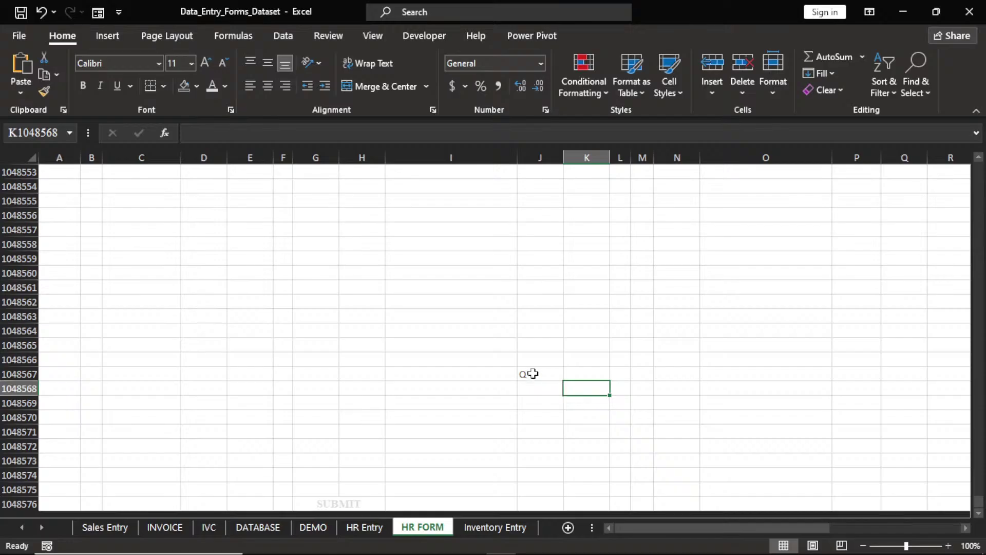
{"action": "left_click", "coordinate": [532, 374]}
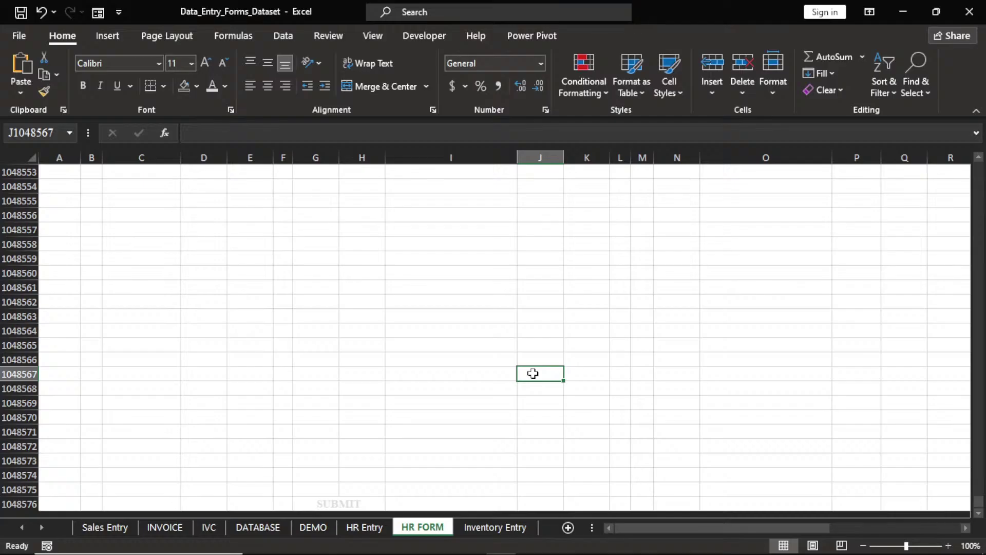
Copy the SUBMIT cell at G1048576 and scroll back to the top
{"action": "double_click", "coordinate": [978, 513]}
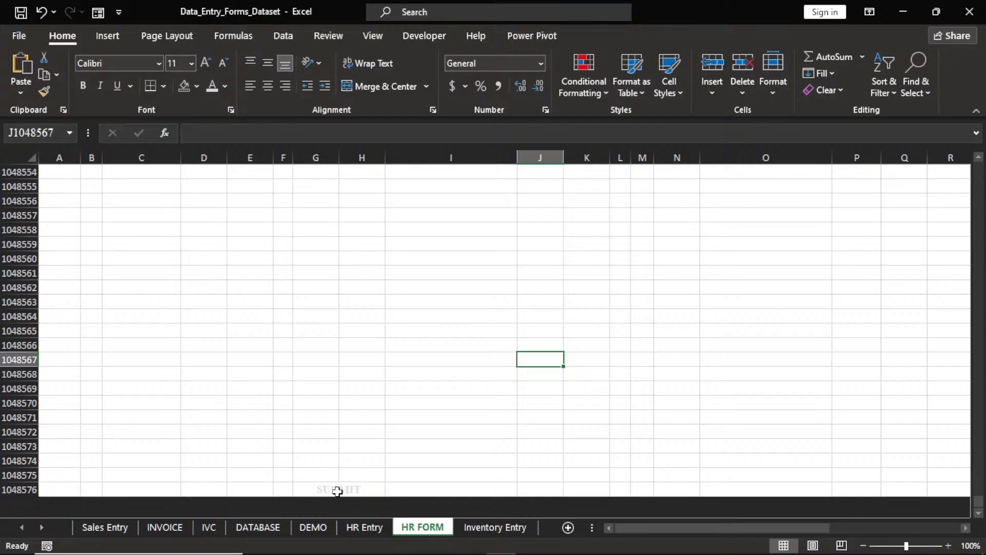
{"action": "left_click", "coordinate": [337, 491]}
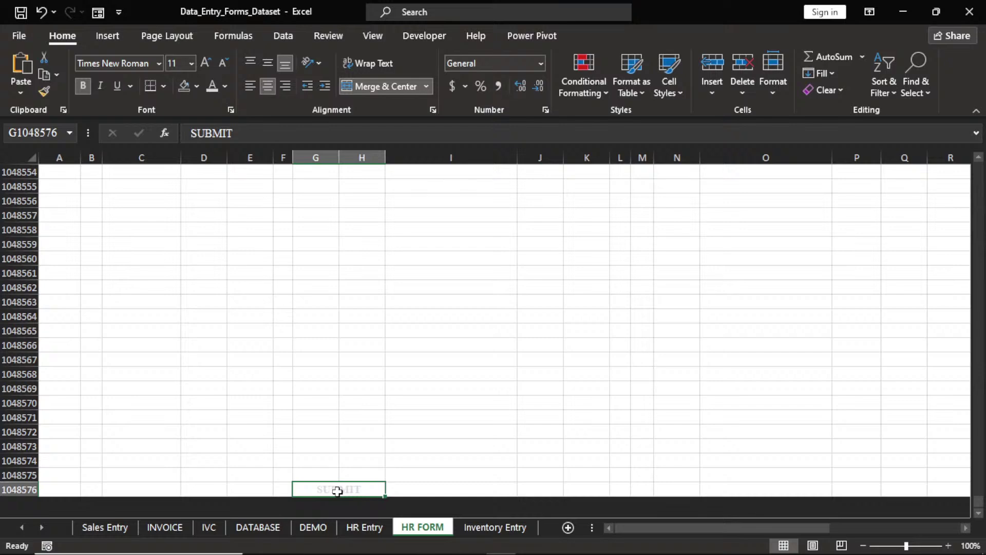
{"action": "key", "text": "ctrl+c"}
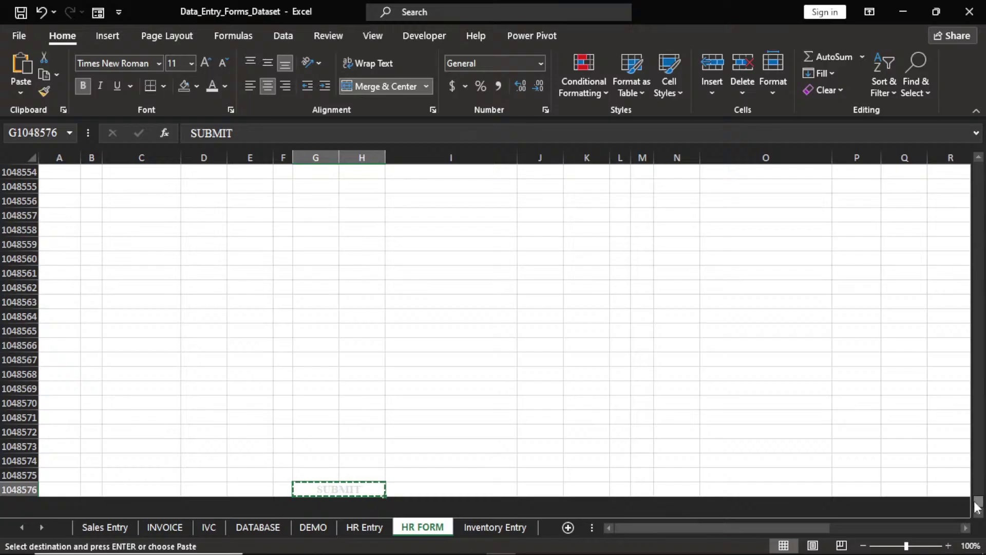
{"action": "left_click_drag", "start_coordinate": [976, 506], "coordinate": [978, 168]}
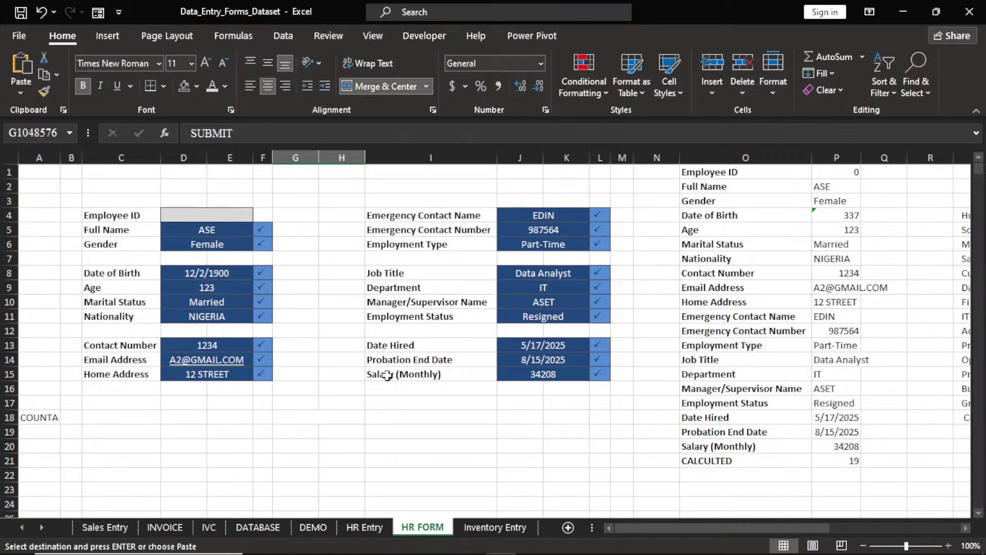
Paste the SUBMIT cell at G18 as a Linked Picture
{"action": "left_click", "coordinate": [317, 417]}
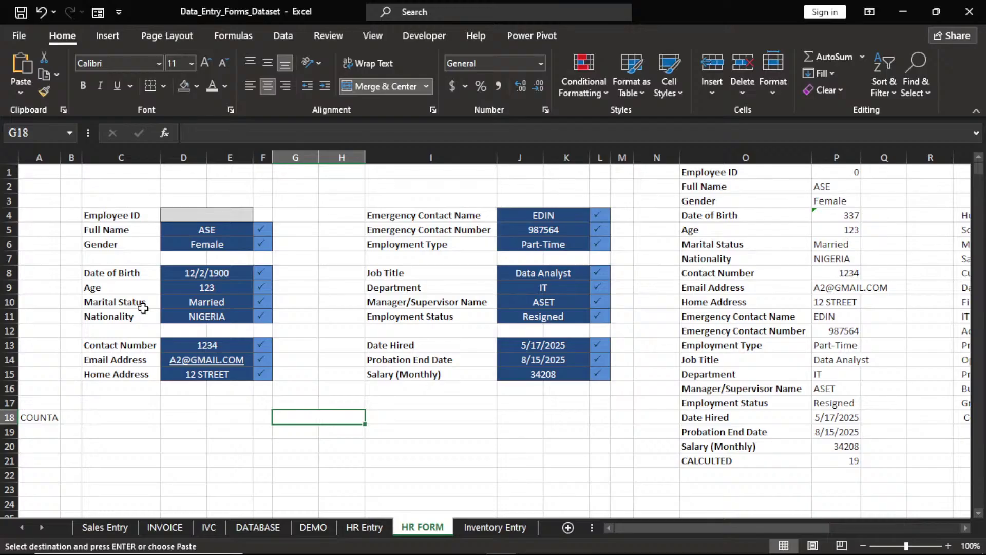
{"action": "left_click", "coordinate": [21, 92]}
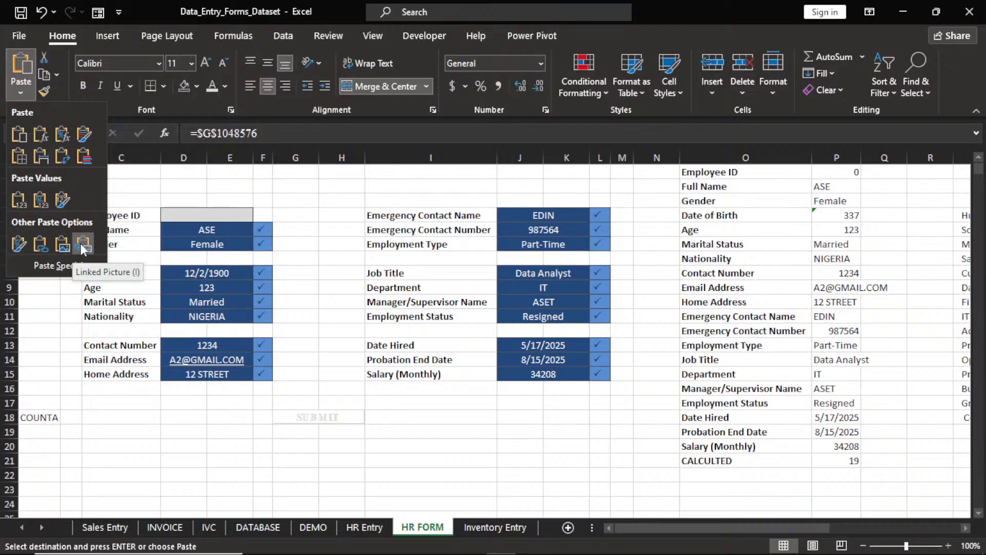
{"action": "left_click", "coordinate": [82, 246]}
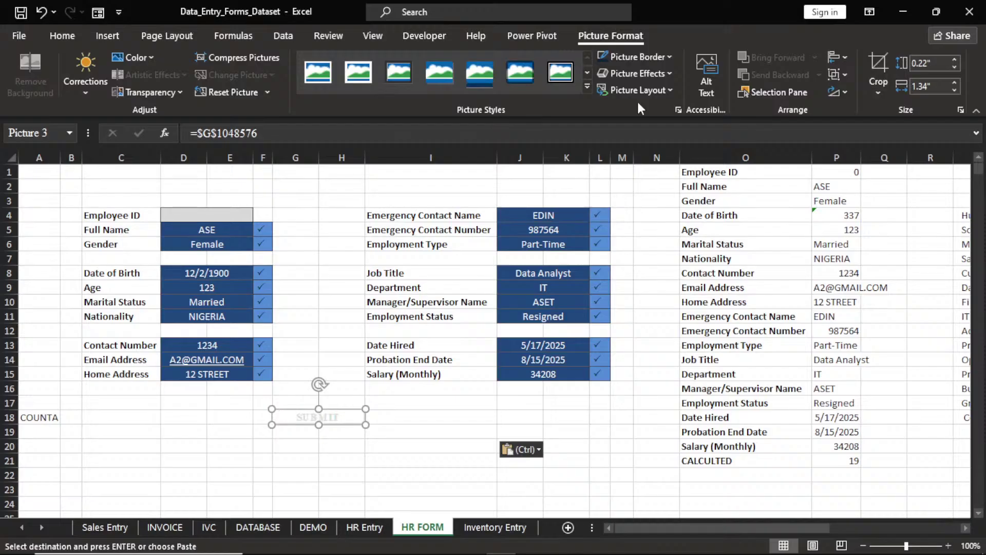
Give the SUBMIT picture a bevelled rectangle style and a Round bevel effect
{"action": "left_click", "coordinate": [587, 86]}
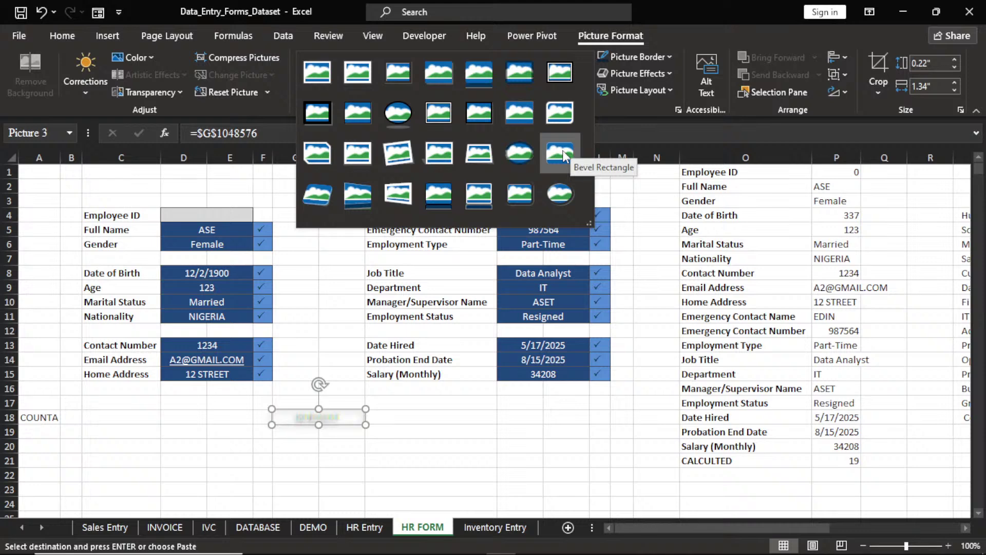
{"action": "left_click", "coordinate": [563, 150]}
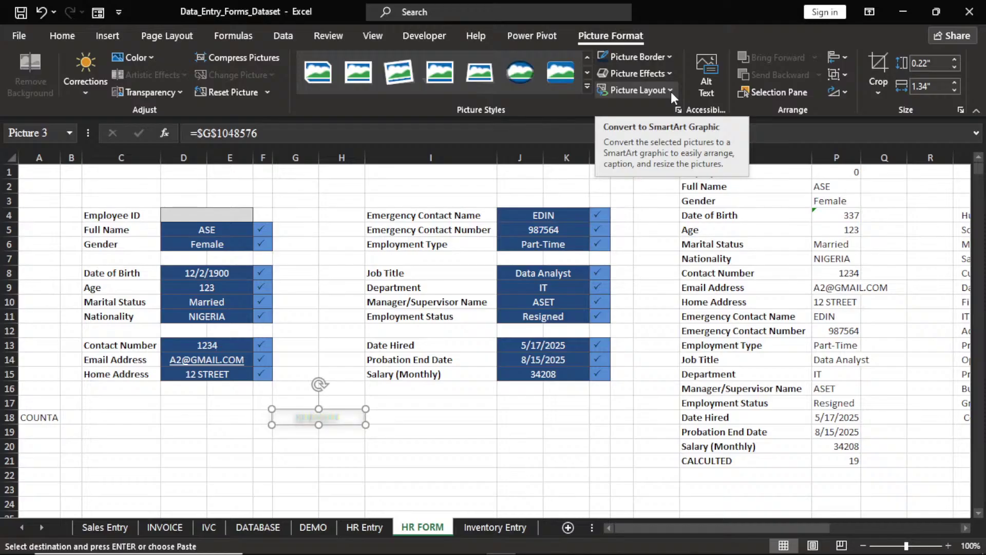
{"action": "left_click", "coordinate": [671, 77]}
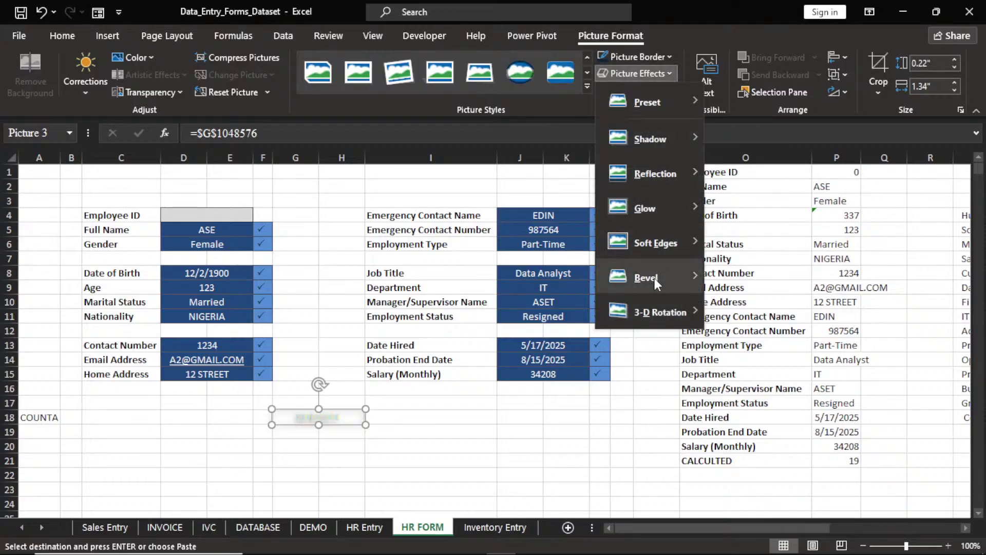
{"action": "mouse_move", "coordinate": [655, 278]}
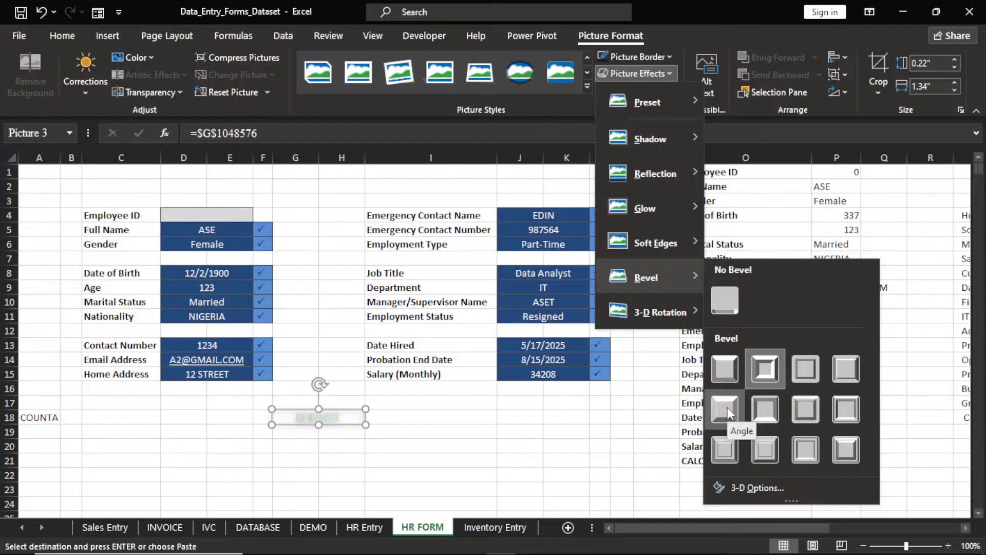
{"action": "left_click", "coordinate": [725, 374]}
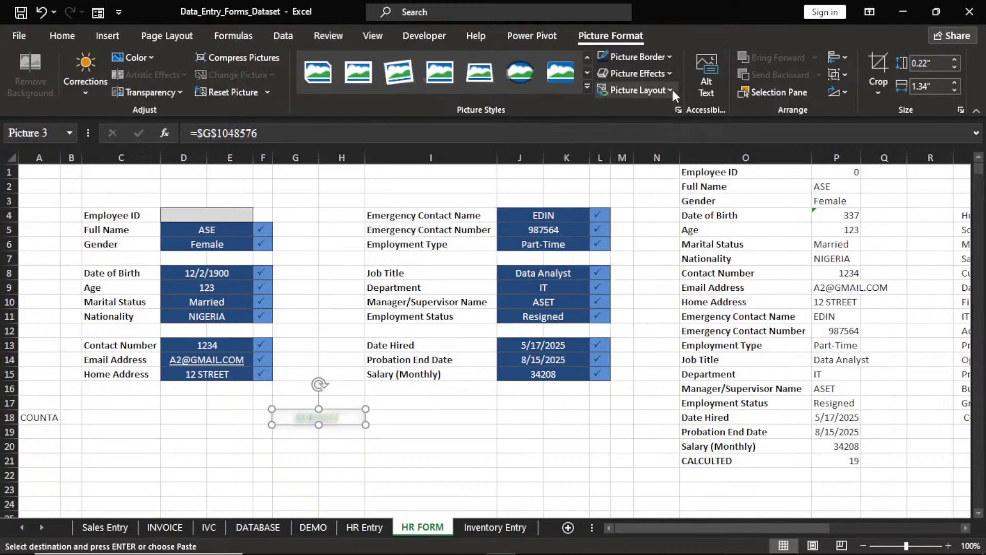
{"action": "left_click", "coordinate": [673, 89]}
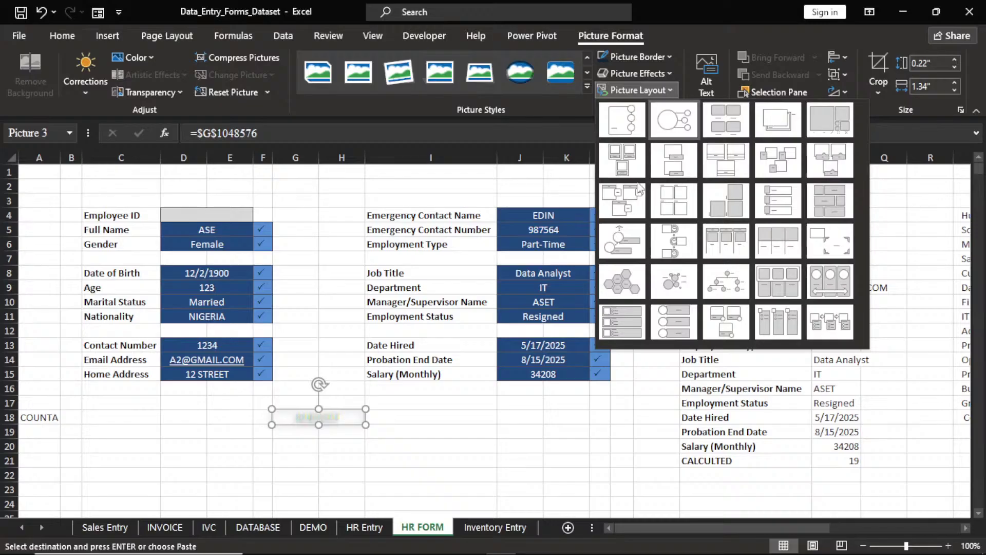
{"action": "left_click", "coordinate": [555, 134]}
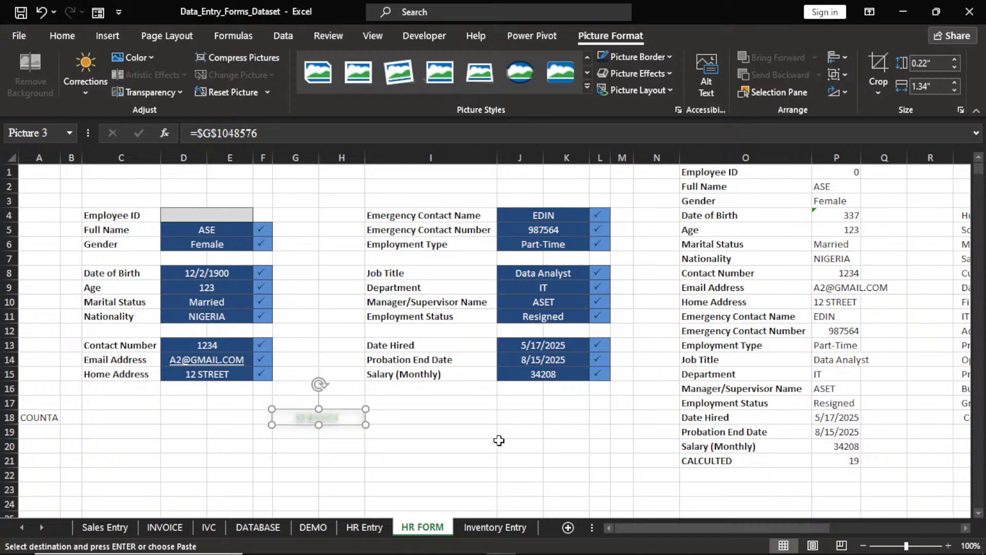
{"action": "left_click", "coordinate": [352, 435]}
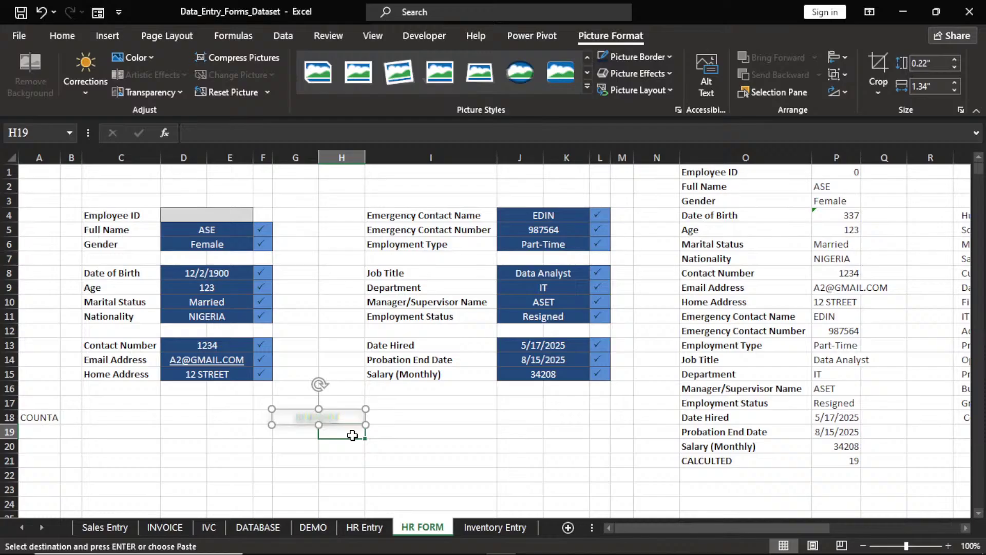
{"action": "left_click", "coordinate": [411, 441]}
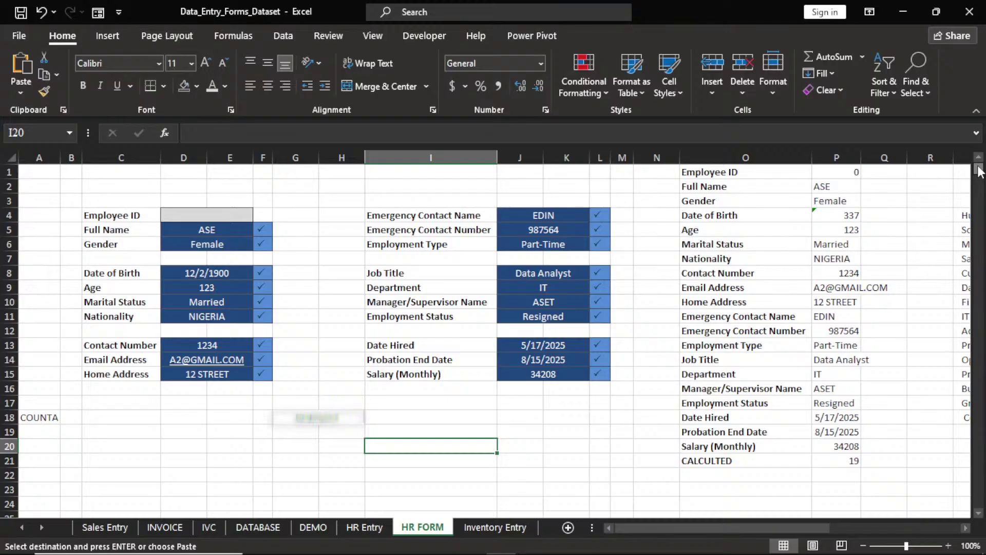
Set the last-row SUBMIT source text to White, Background 1, then return to the top
{"action": "left_click_drag", "start_coordinate": [979, 169], "coordinate": [978, 501]}
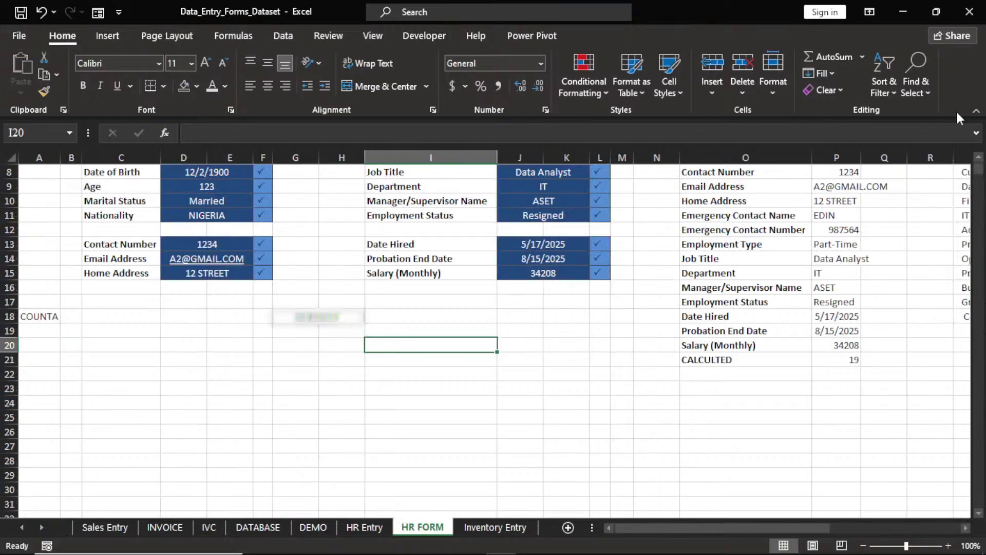
{"action": "key", "text": "ctrl+Down"}
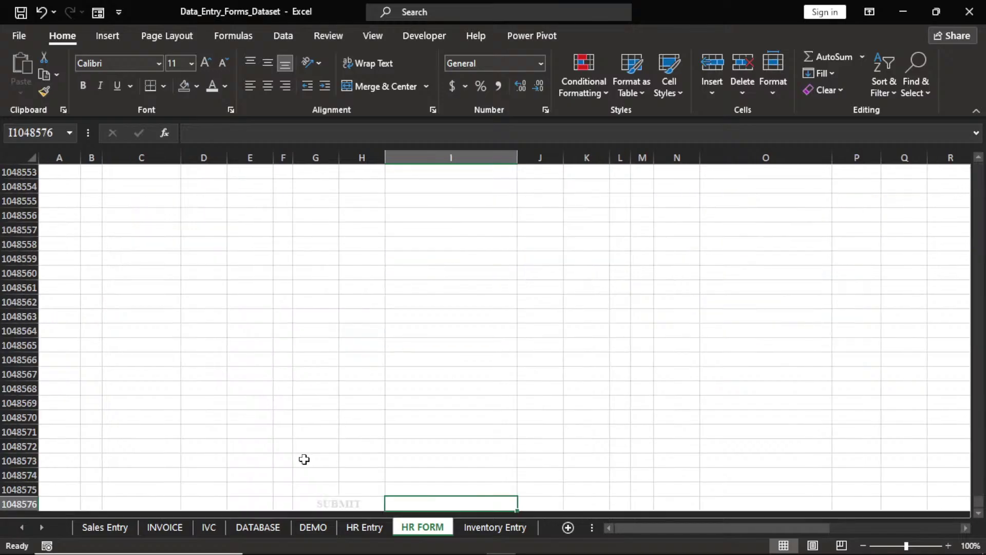
{"action": "left_click", "coordinate": [347, 504]}
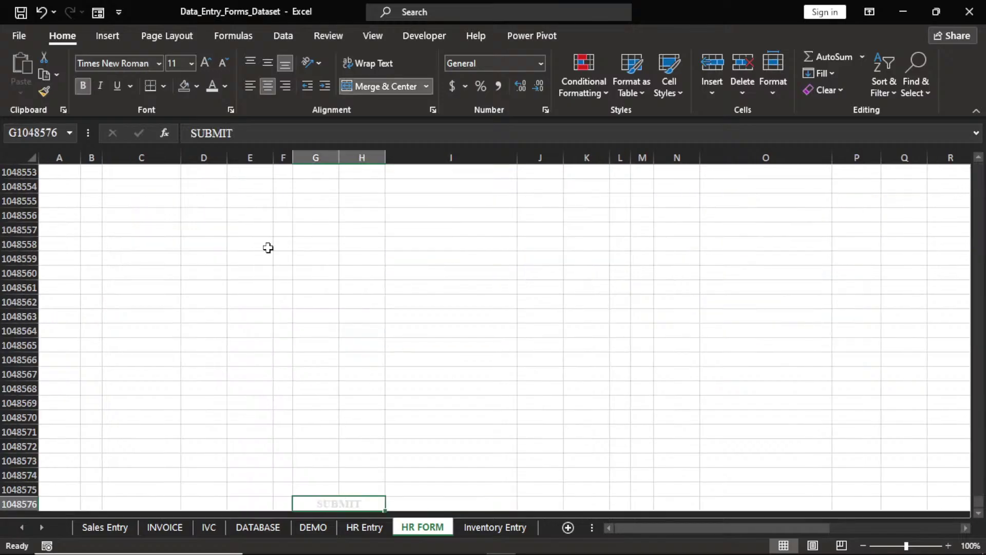
{"action": "left_click", "coordinate": [227, 90]}
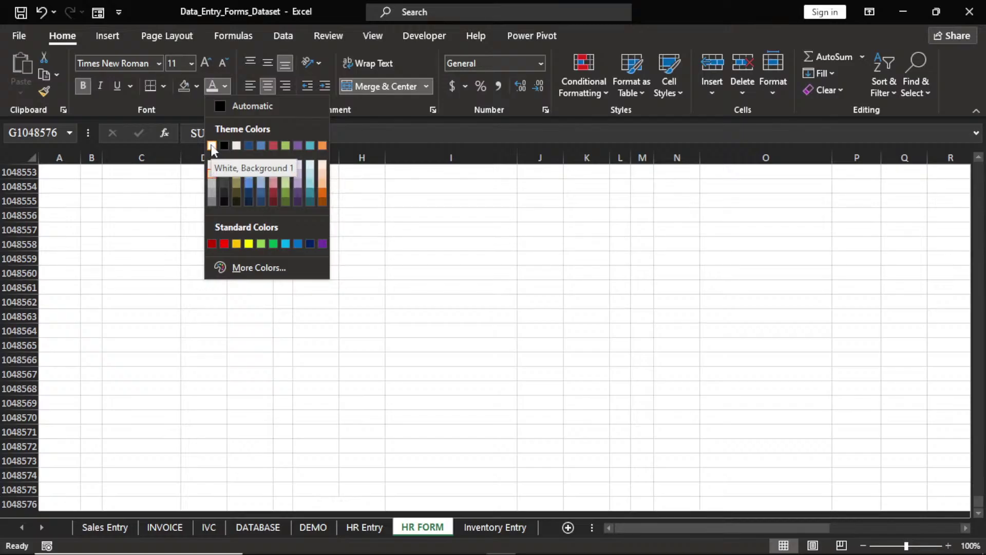
{"action": "left_click", "coordinate": [211, 146]}
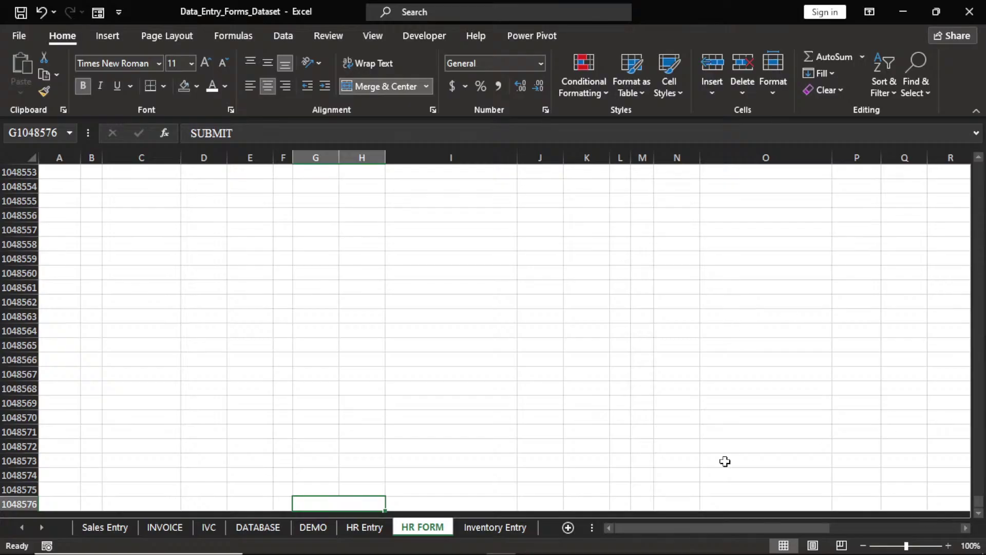
{"action": "key", "text": "ctrl+Up"}
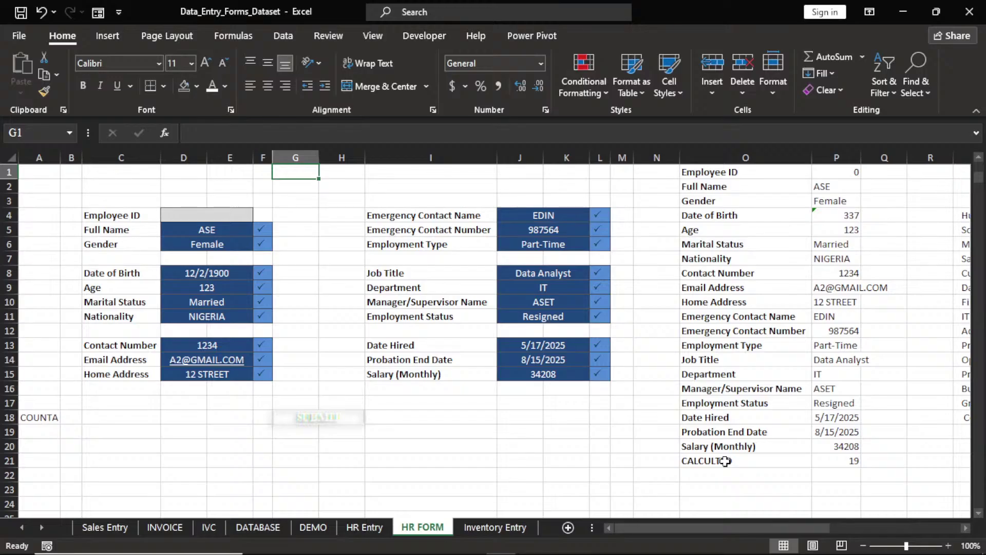
Enter the Employee ID in D4 so the P21 count reaches 20 and SUBMIT turns dark blue
{"action": "left_click", "coordinate": [324, 419]}
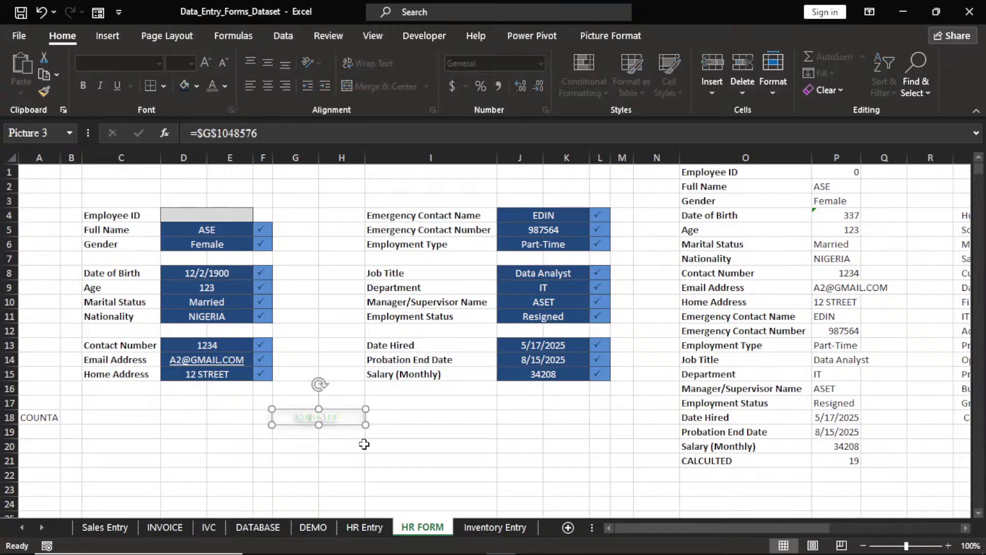
{"action": "left_click", "coordinate": [200, 216]}
{"action": "type", "text": "121"}
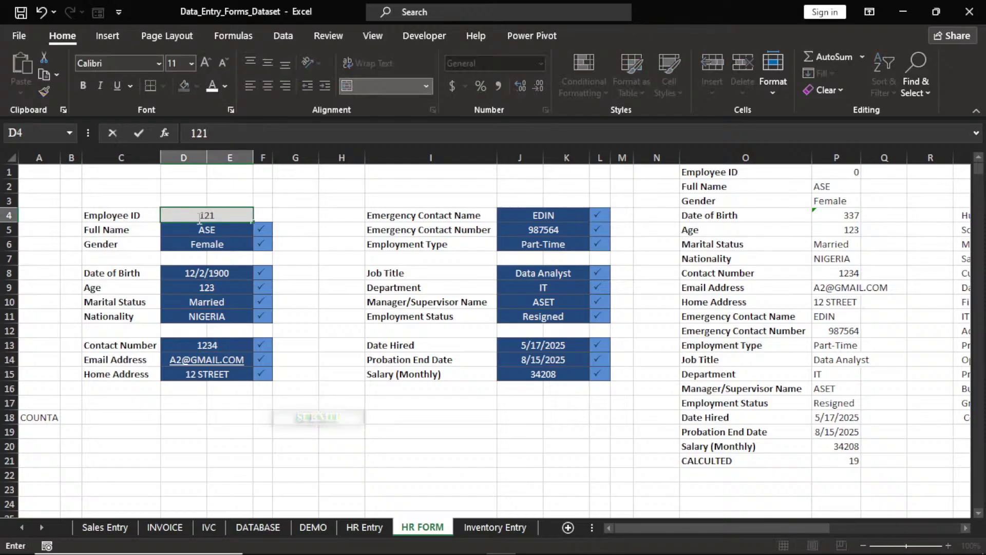
{"action": "key", "text": "Return"}
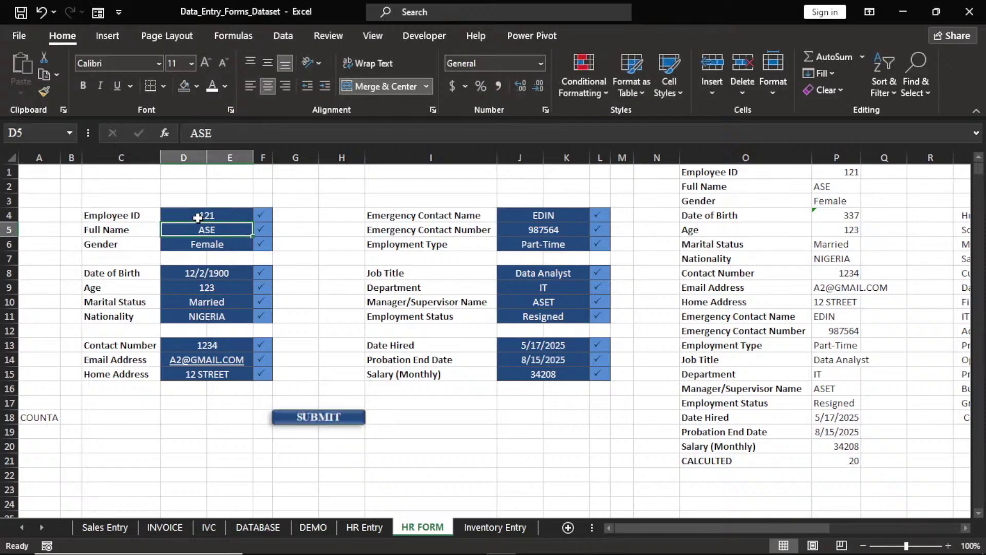
{"action": "left_click", "coordinate": [319, 417], "text": "ctrl"}
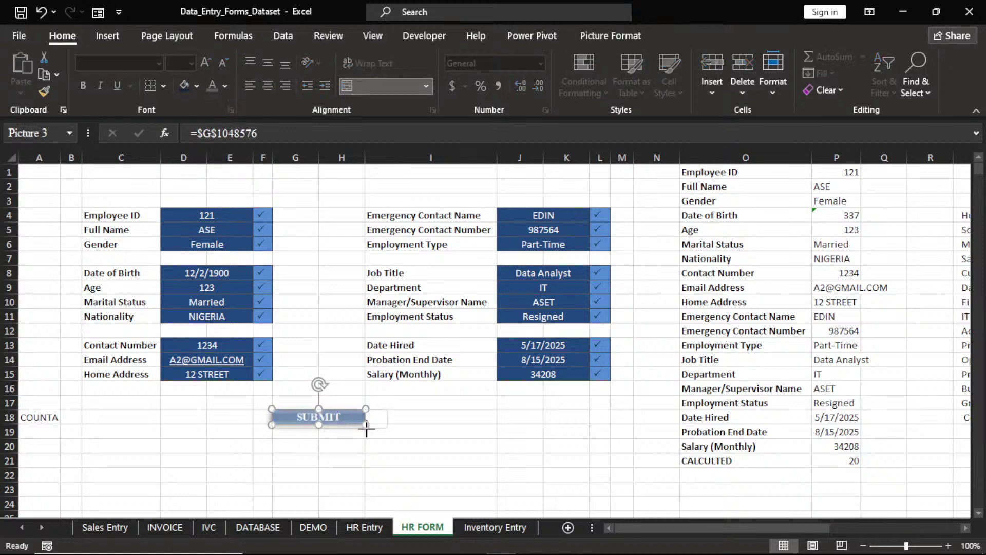
Enlarge the SUBMIT picture, then narrow it slightly to fit the button area
{"action": "left_click_drag", "start_coordinate": [366, 429], "coordinate": [321, 431]}
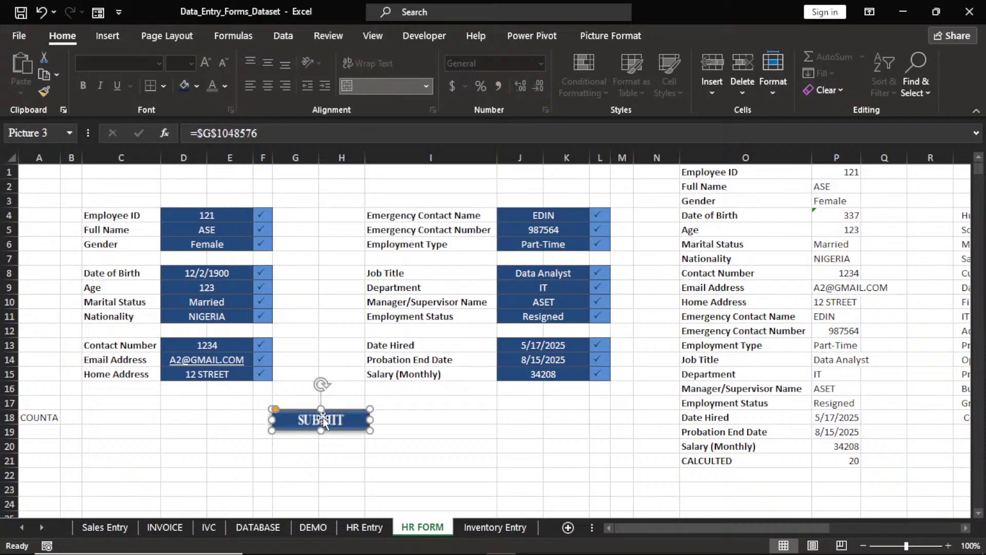
{"action": "left_click", "coordinate": [425, 422]}
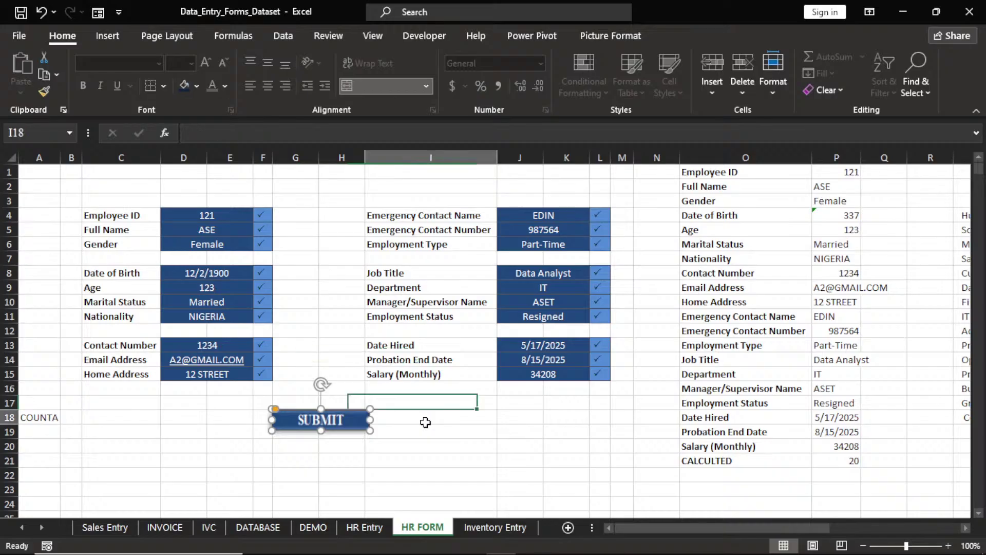
{"action": "left_click", "coordinate": [329, 421]}
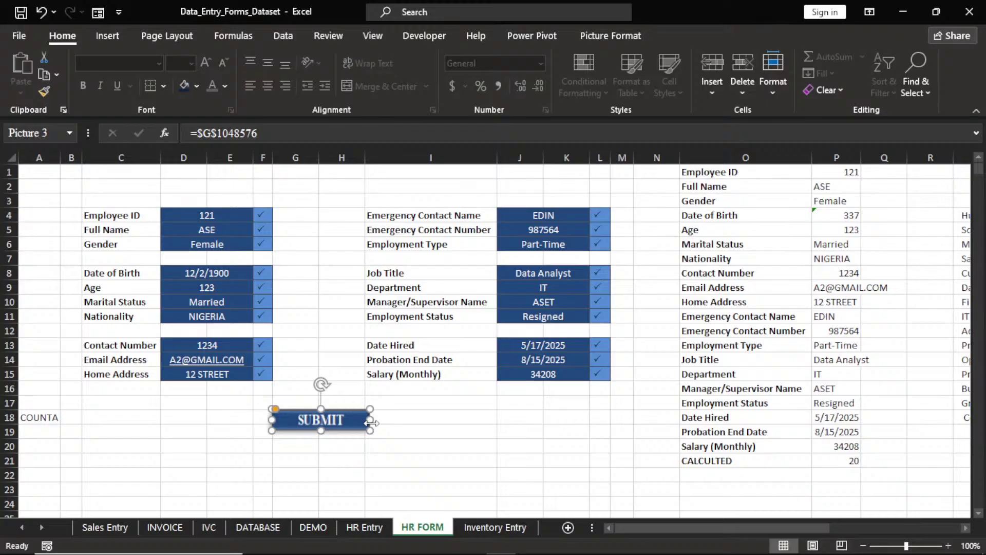
{"action": "left_click_drag", "start_coordinate": [372, 422], "coordinate": [369, 423]}
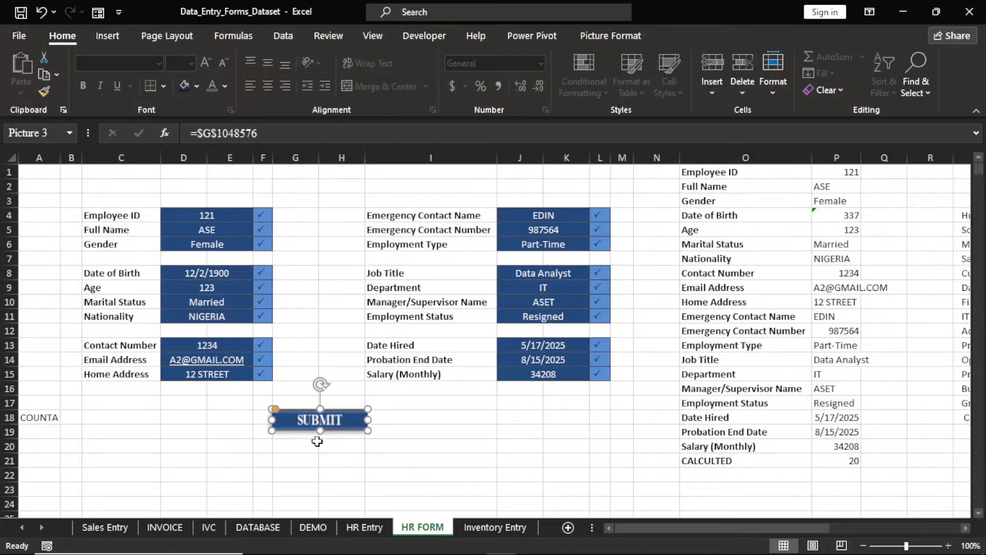
{"action": "left_click", "coordinate": [317, 441]}
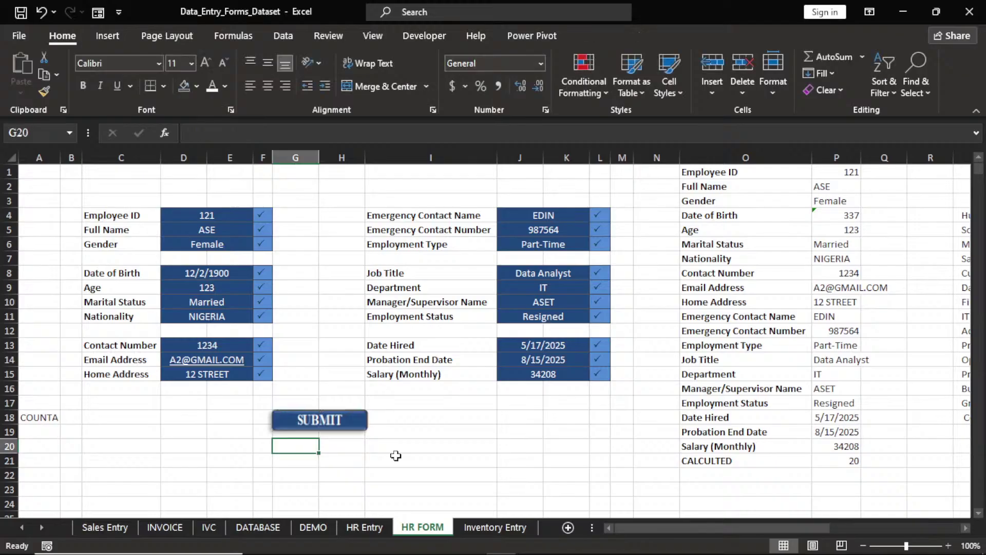
{"action": "left_click", "coordinate": [351, 426]}
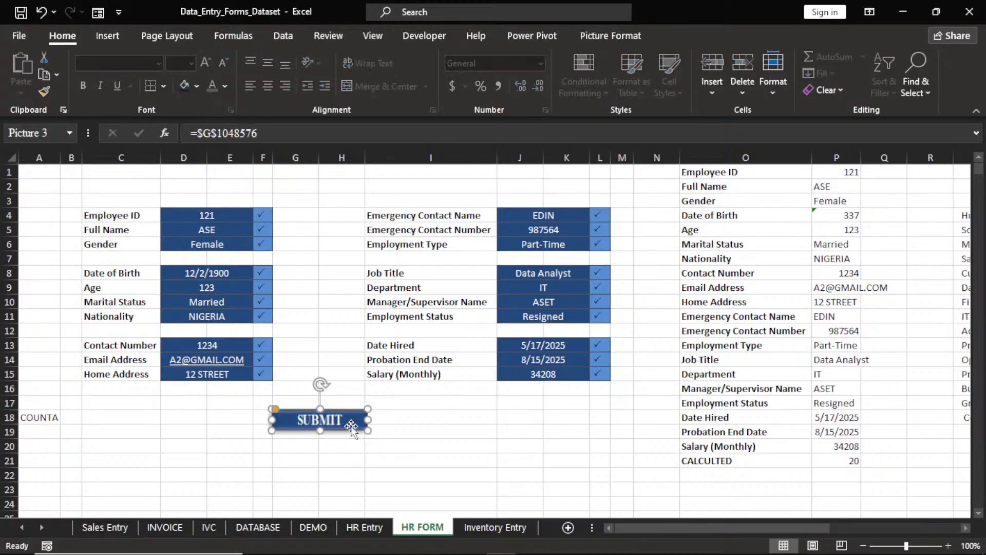
Apply a Relaxed Inset bevel to the SUBMIT picture and deselect it
{"action": "left_click", "coordinate": [596, 35]}
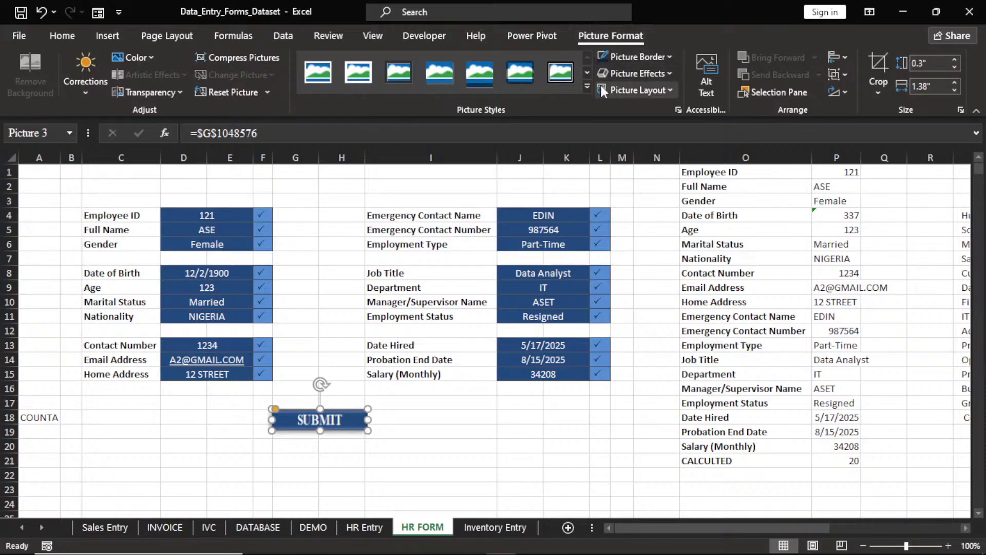
{"action": "left_click", "coordinate": [665, 73]}
{"action": "mouse_move", "coordinate": [671, 132]}
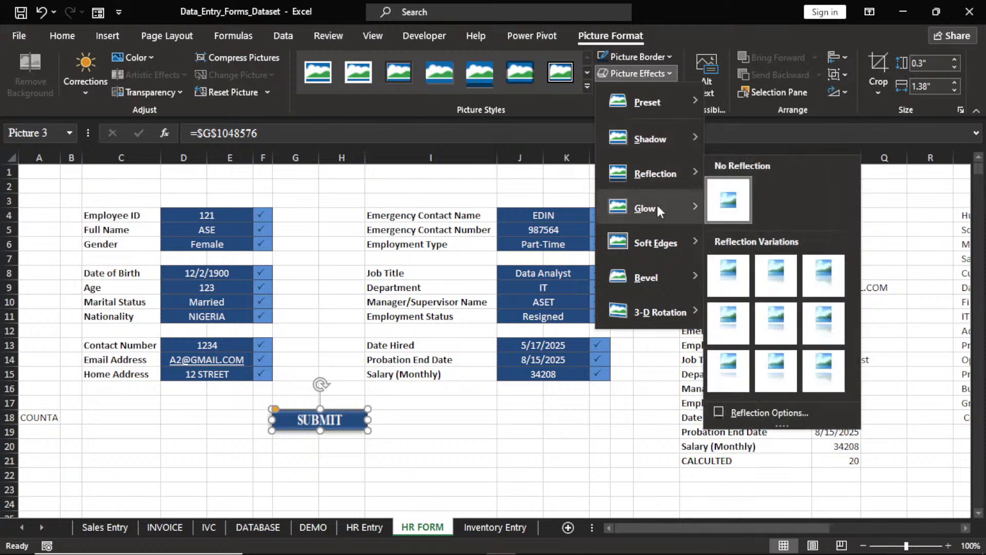
{"action": "mouse_move", "coordinate": [668, 278]}
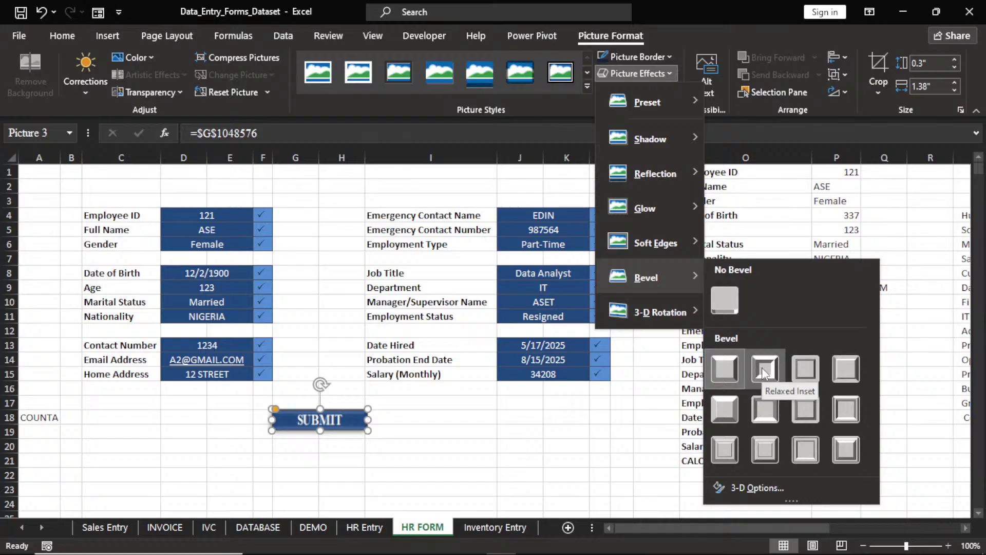
{"action": "left_click", "coordinate": [762, 368]}
{"action": "left_click", "coordinate": [438, 446]}
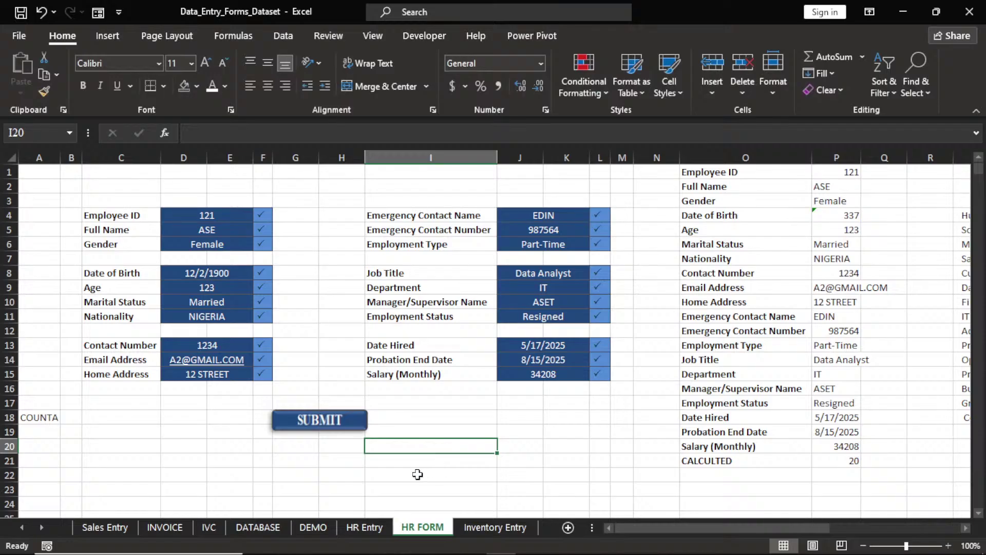